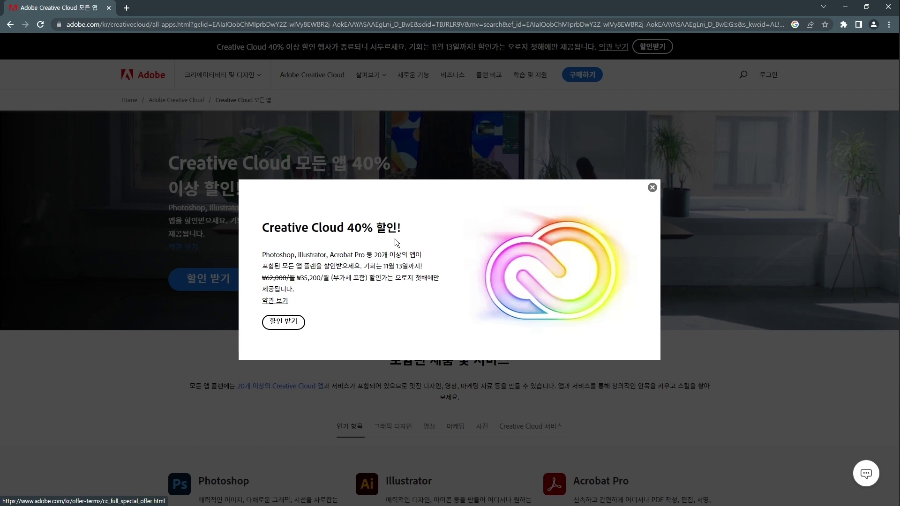
# Dismiss the Creative Cloud promotional offer and open the page with plans and pricing.
pyautogui.click(651, 187)
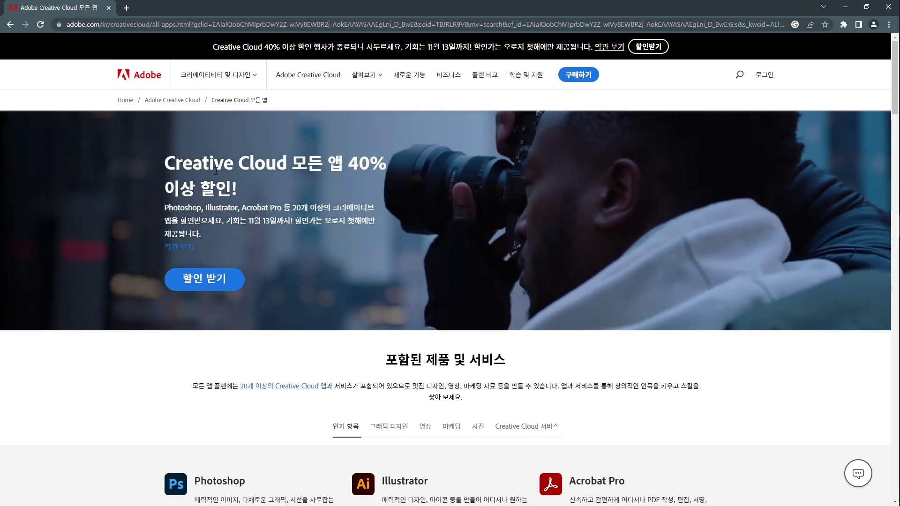
pyautogui.moveTo(177, 163); pyautogui.dragTo(388, 170)
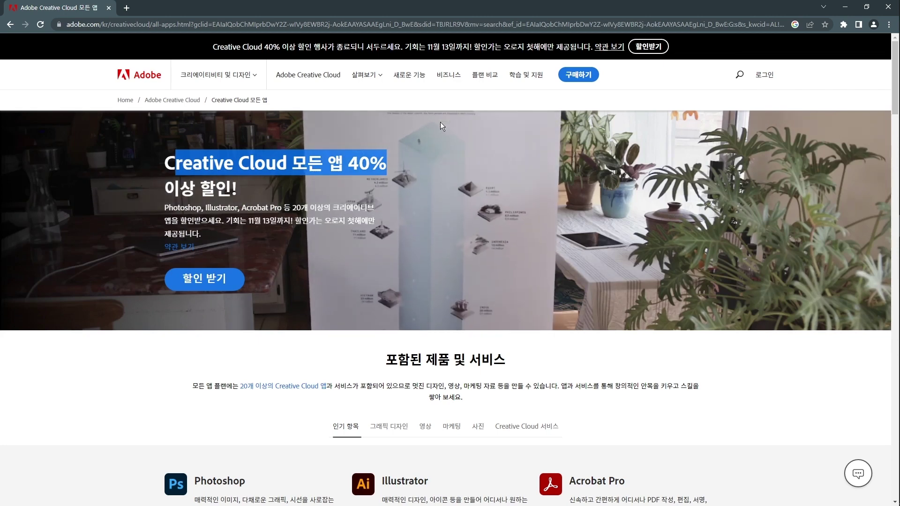
pyautogui.click(578, 75)
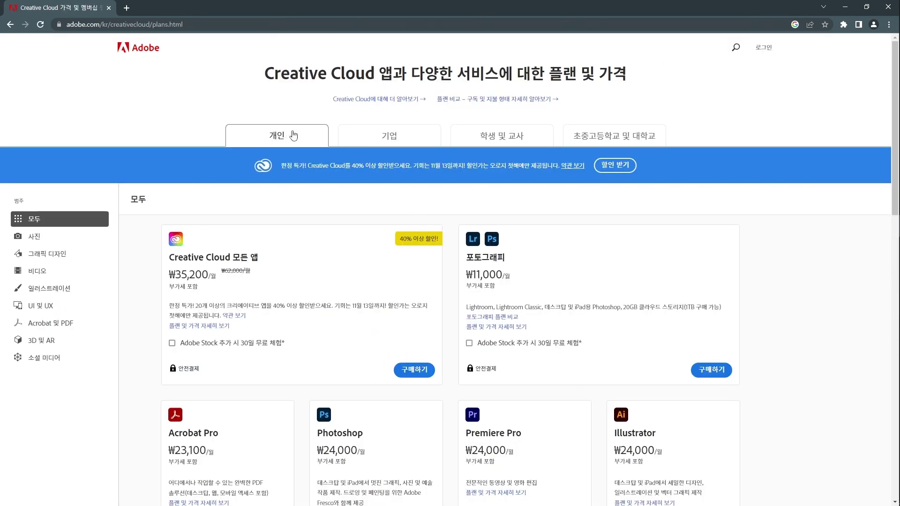
# Compare the business, student and teacher, and individual plans, and examine the individual Photography plan.
pyautogui.click(392, 140)
pyautogui.click(495, 139)
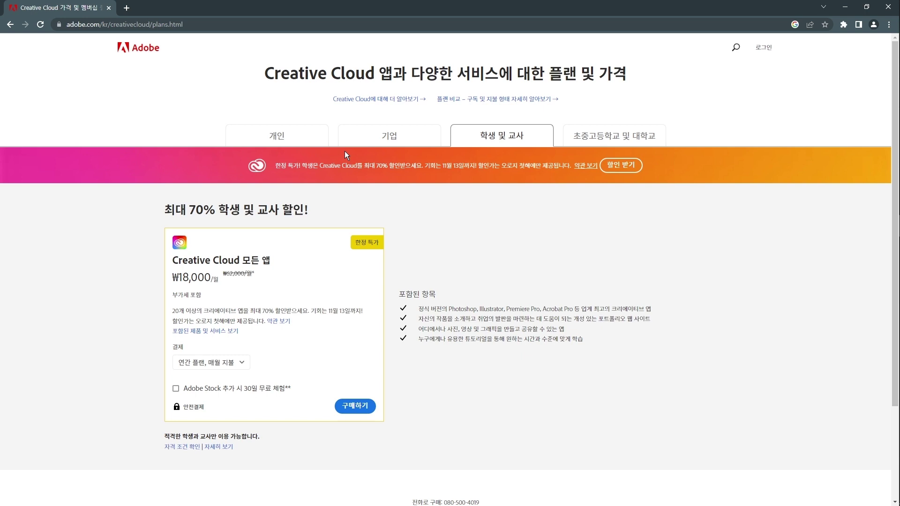
pyautogui.click(314, 143)
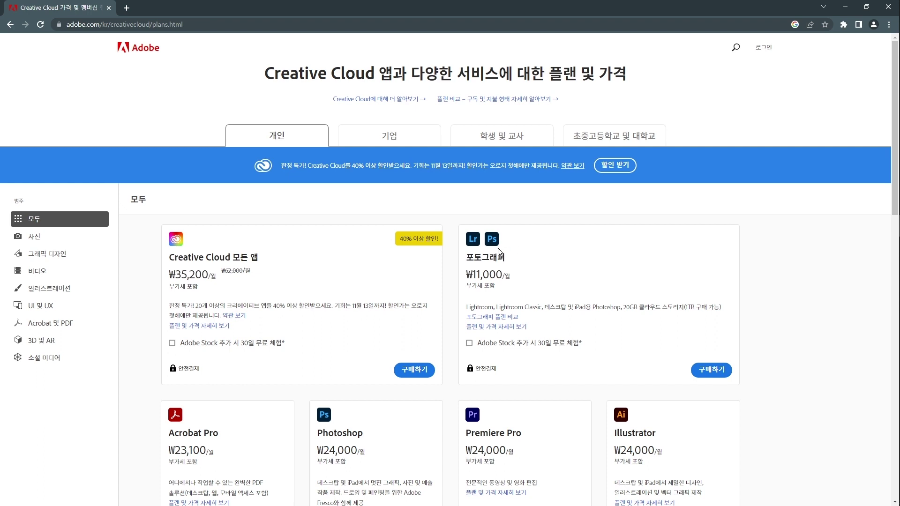
pyautogui.moveTo(499, 251); pyautogui.dragTo(503, 277)
pyautogui.click(514, 252)
pyautogui.moveTo(474, 261); pyautogui.dragTo(521, 257)
pyautogui.click(520, 265)
pyautogui.scroll(-3, 520, 265)
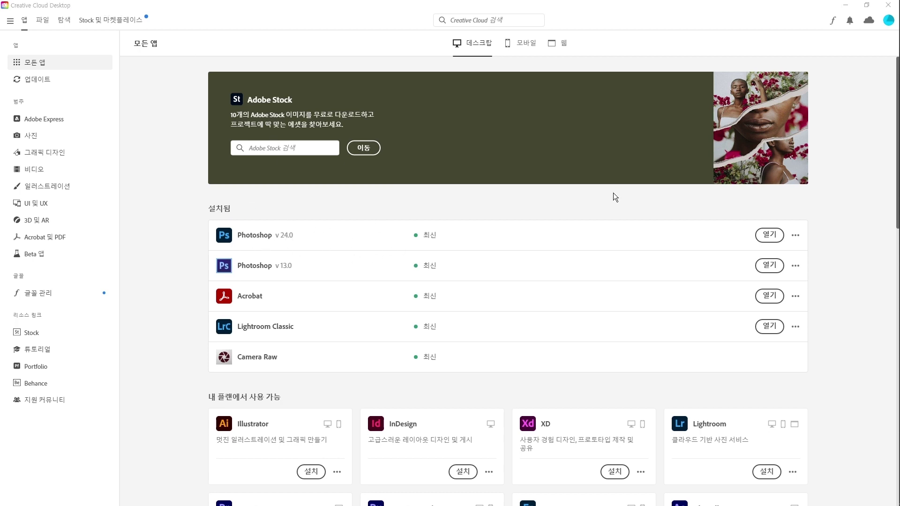
# Search the computer's installed programs for "pho" and launch Adobe Photoshop 2023.
pyautogui.click(892, 14)
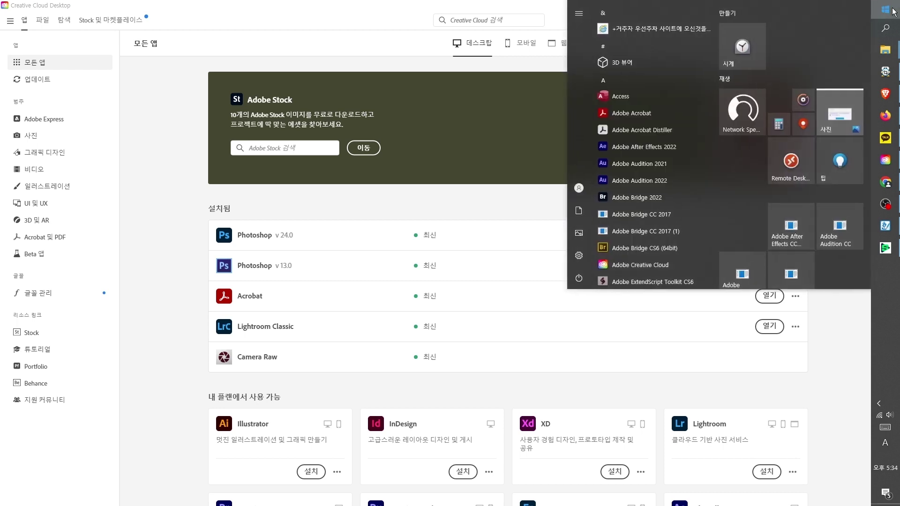
pyautogui.click(220, 450)
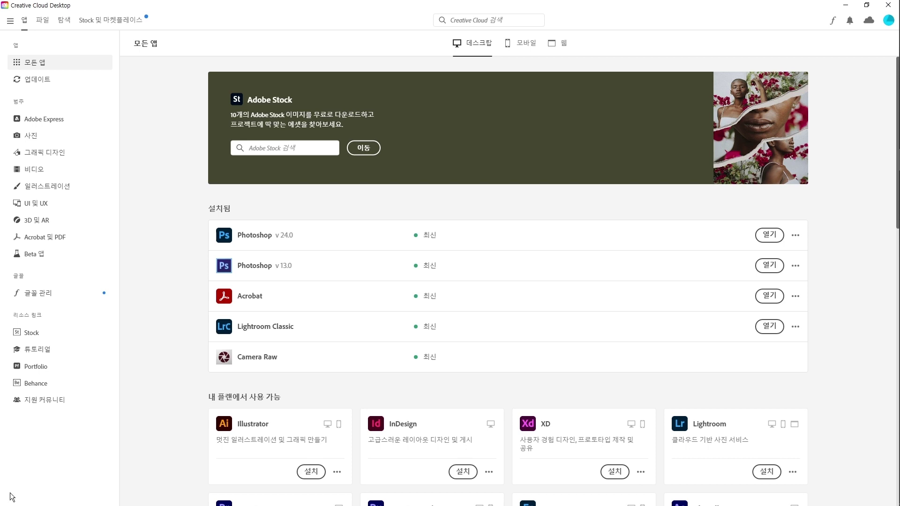
pyautogui.press('super')
pyautogui.write('pho')
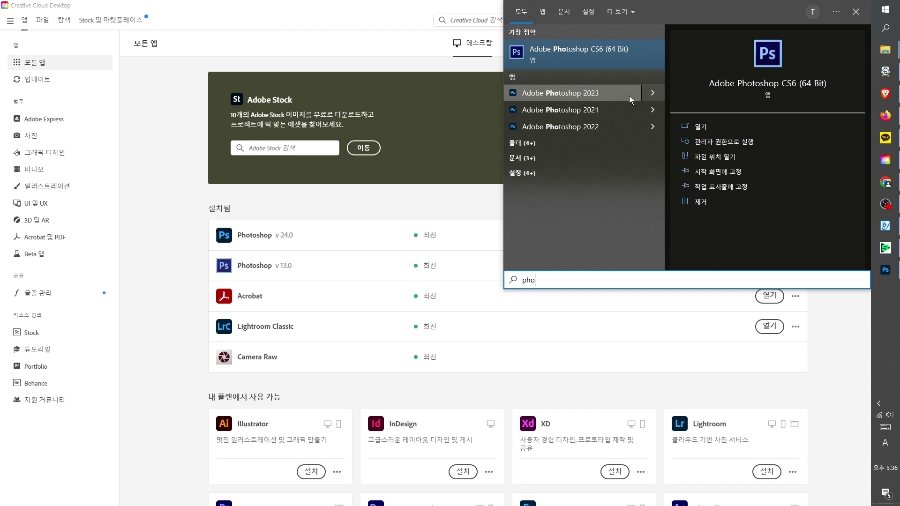
pyautogui.click(599, 93)
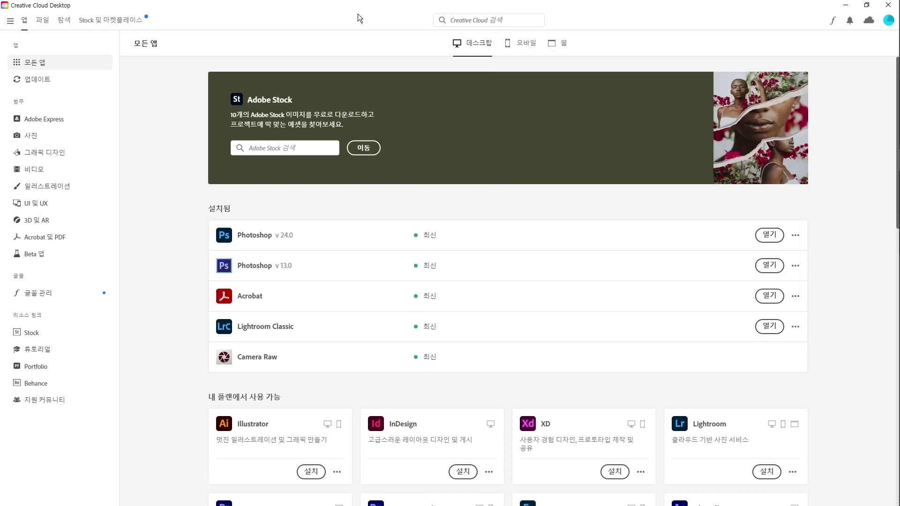
# Review the installation location and the available default install languages in the Creative Cloud Desktop app preferences.
pyautogui.click(888, 22)
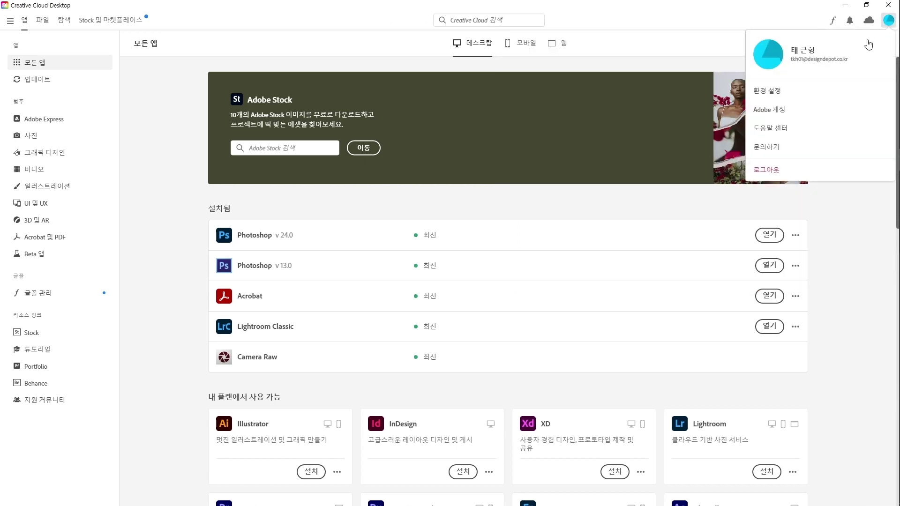
pyautogui.click(783, 94)
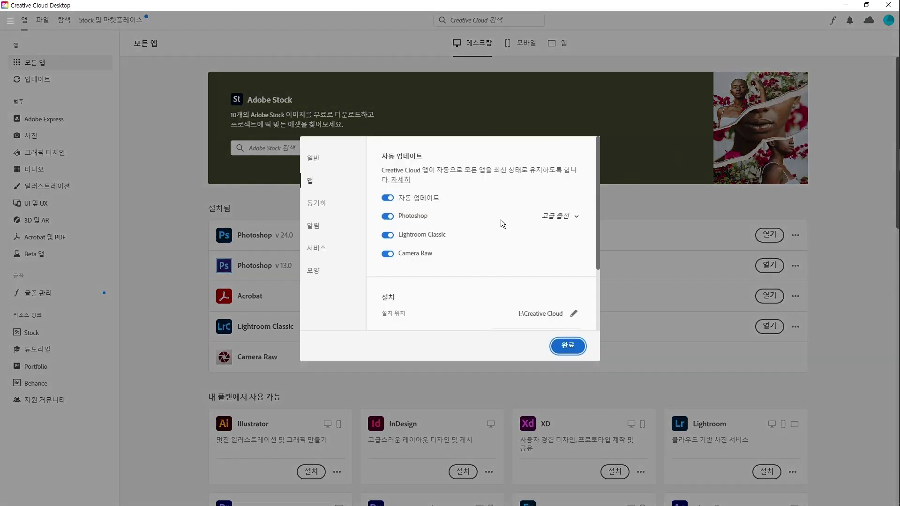
pyautogui.scroll(-2, 562, 225)
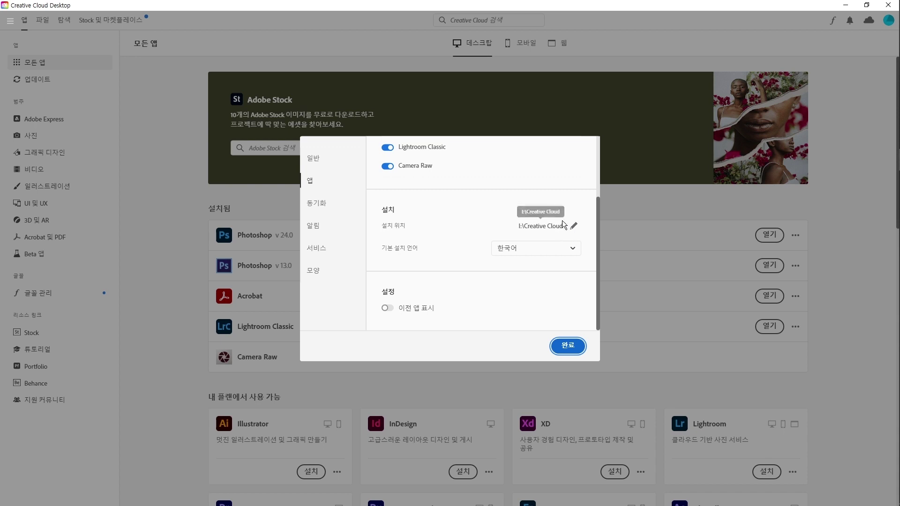
pyautogui.click(546, 253)
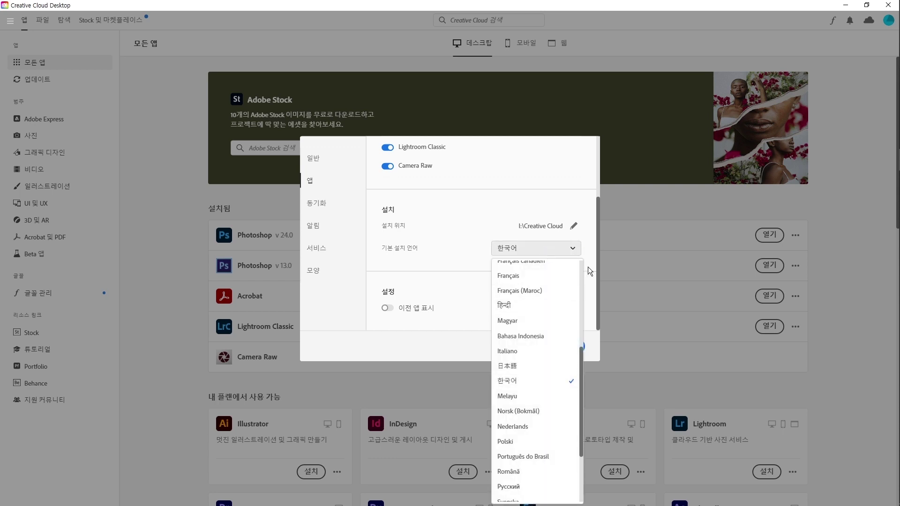
pyautogui.click(589, 241)
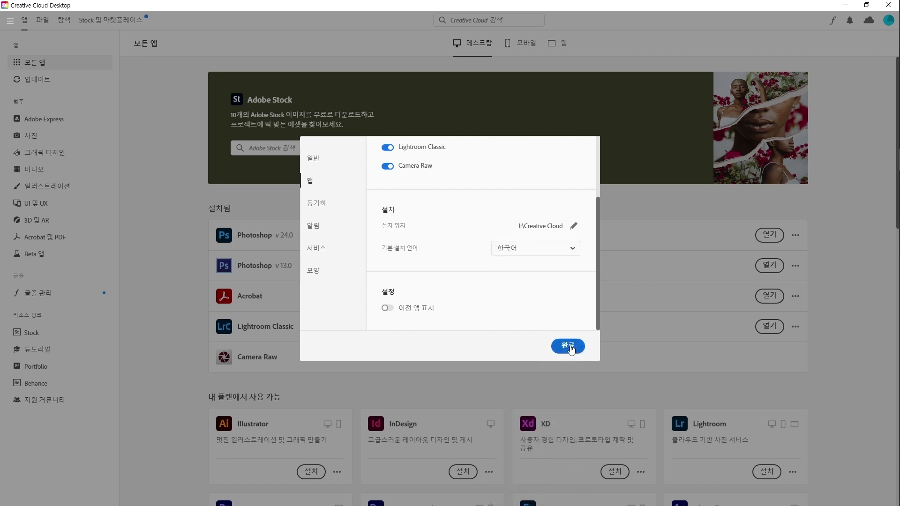
pyautogui.click(568, 347)
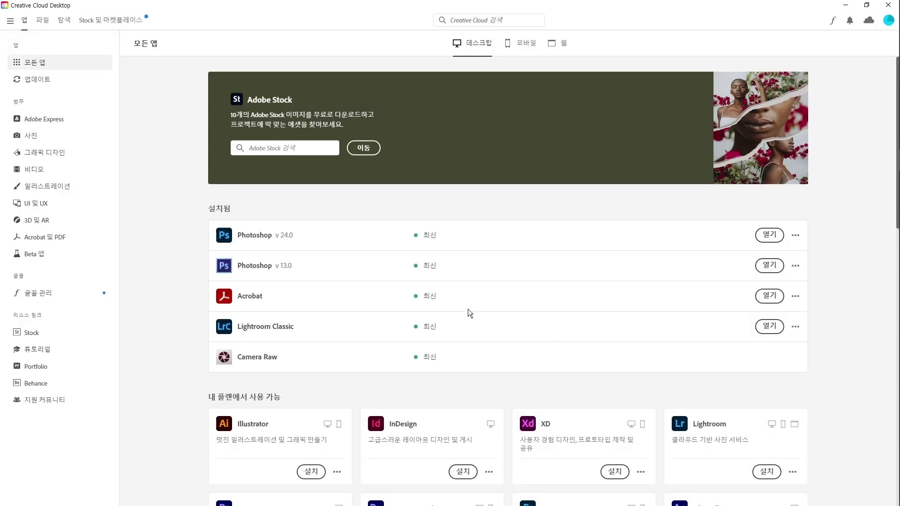
# Look through the installed apps and the apps available to install with the plan.
pyautogui.scroll(-2, 469, 313)
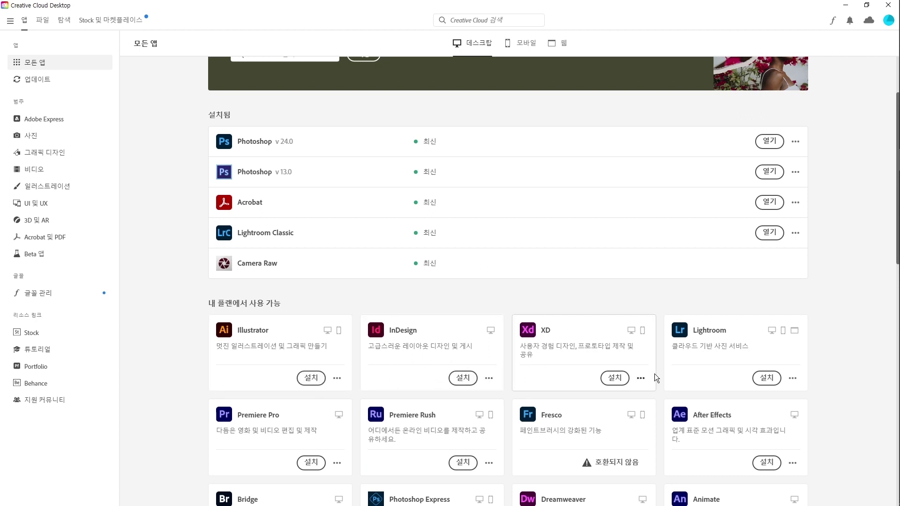
pyautogui.click(614, 378)
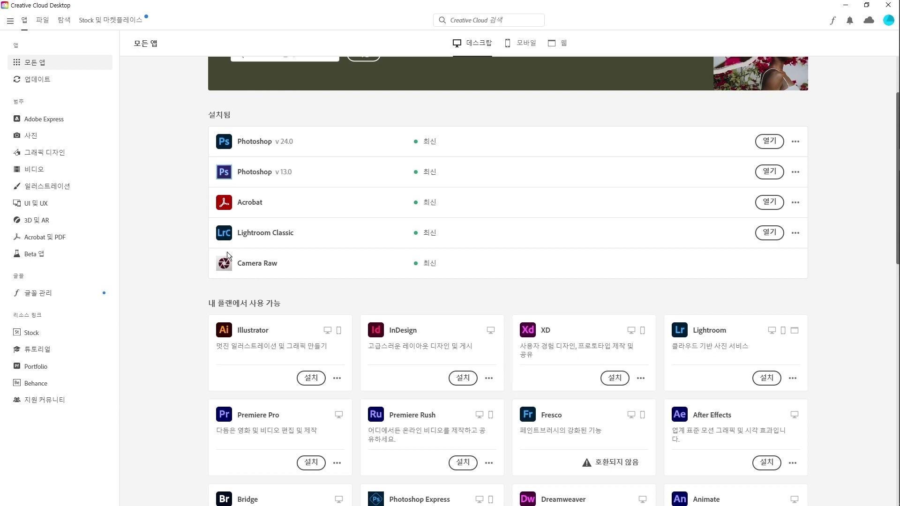
pyautogui.scroll(-2, 395, 342)
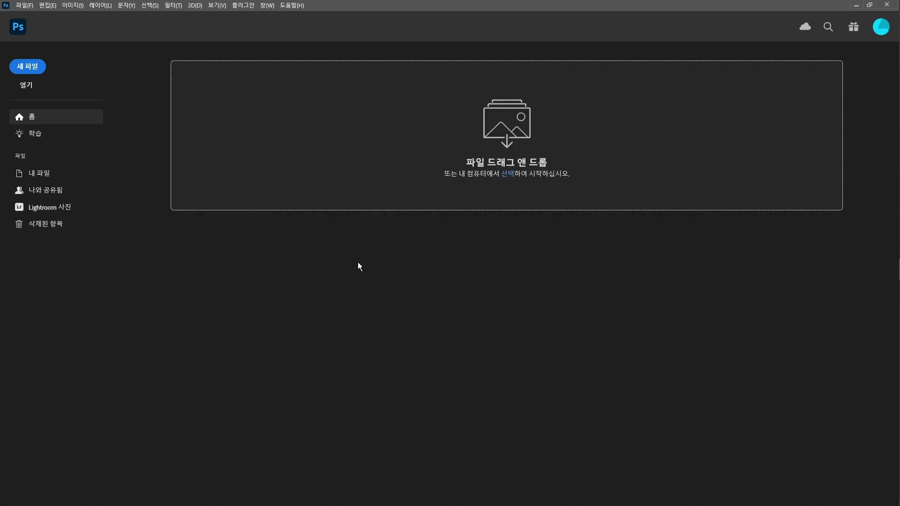
pyautogui.click(25, 5)
pyautogui.moveTo(277, 5)
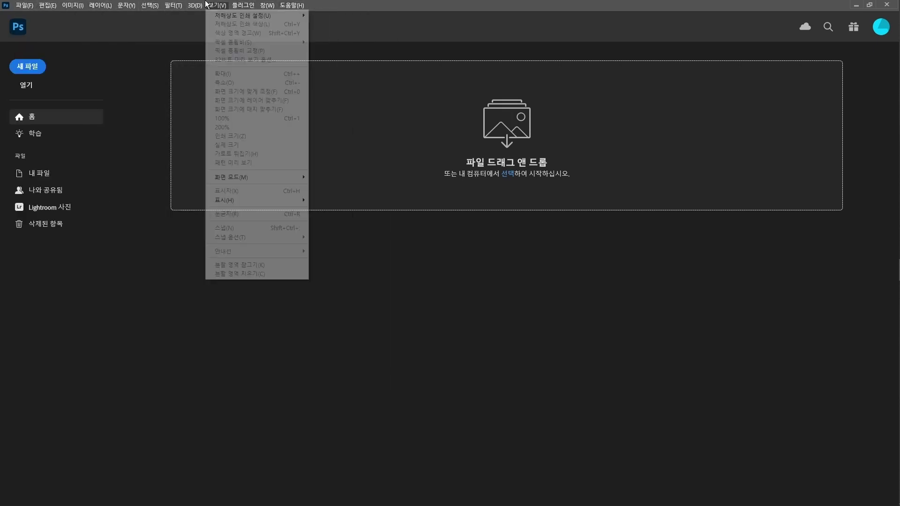
pyautogui.moveTo(21, 5)
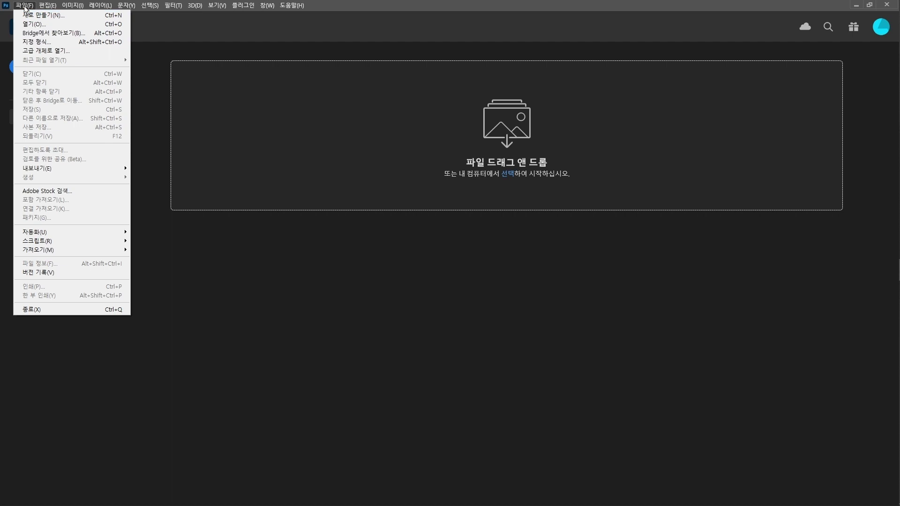
pyautogui.moveTo(50, 6)
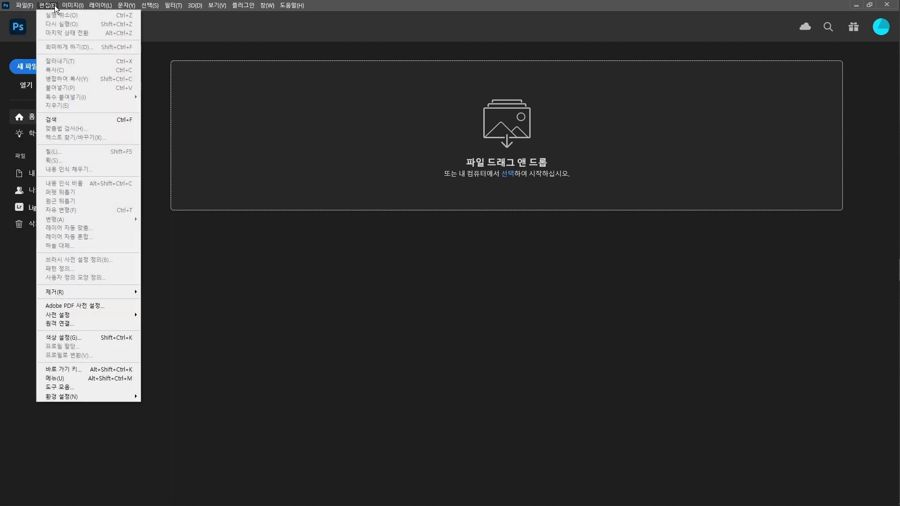
pyautogui.moveTo(78, 8)
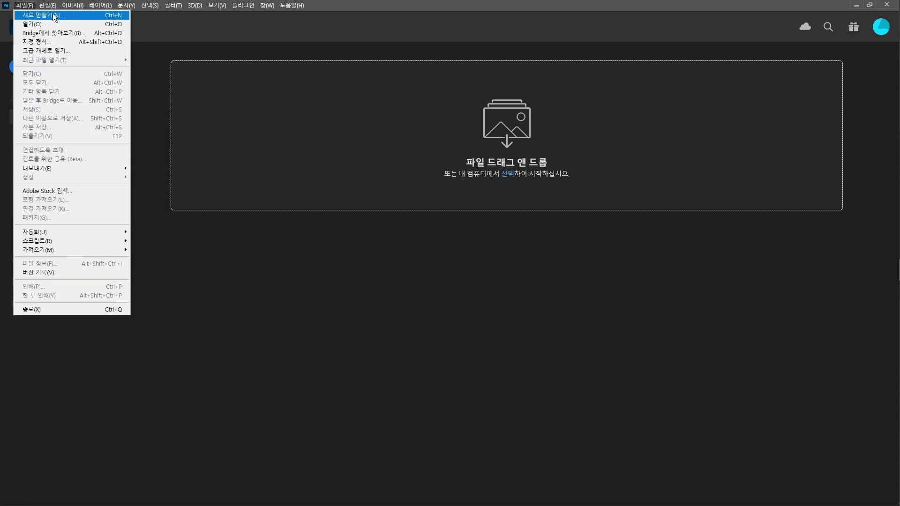
# Start a new document in Photoshop with the large web preset (웹 대형), 1920 x 1080 pixels at 72 ppi.
pyautogui.click(42, 15)
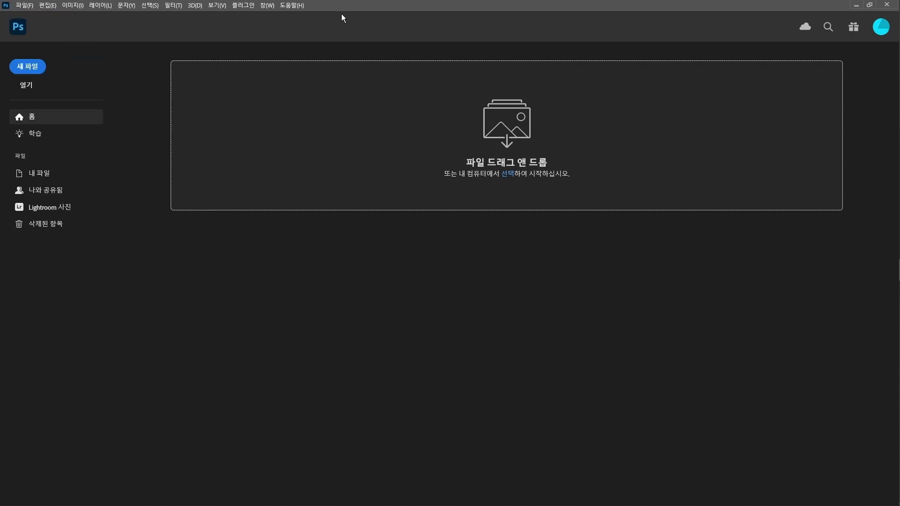
pyautogui.click(23, 70)
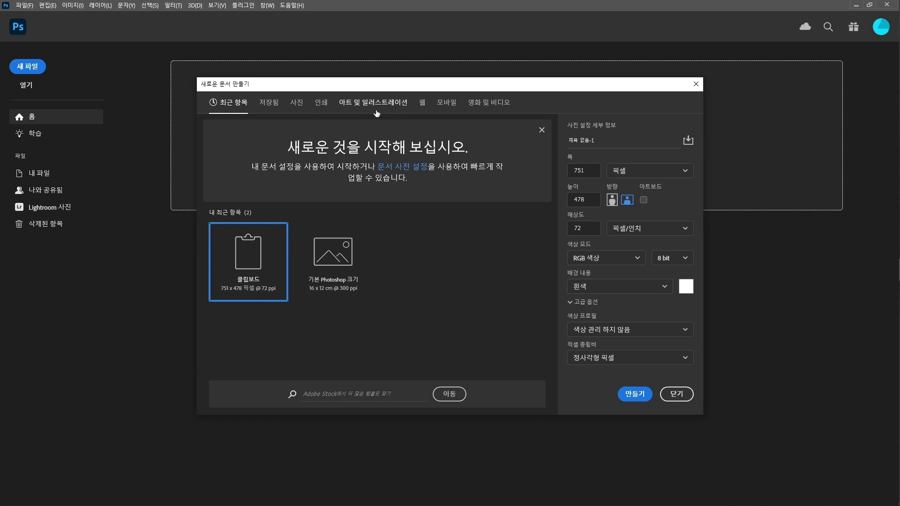
pyautogui.click(423, 104)
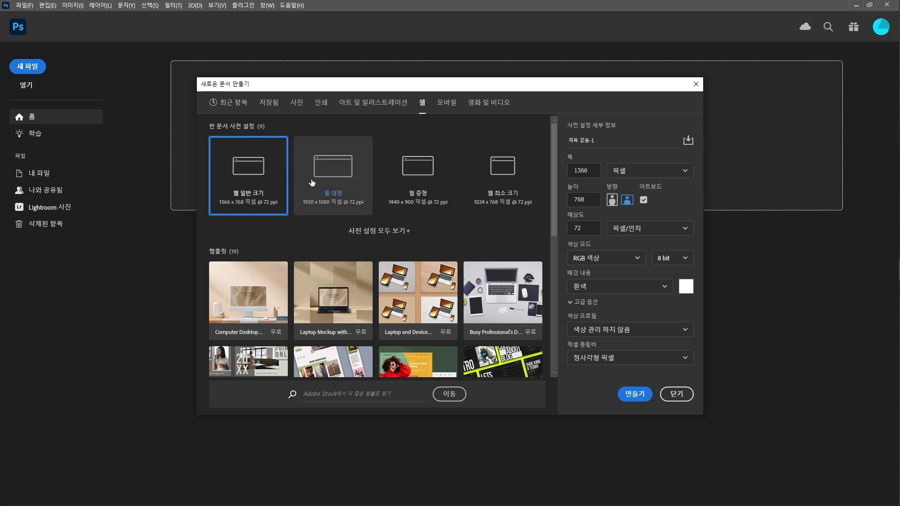
pyautogui.click(352, 165)
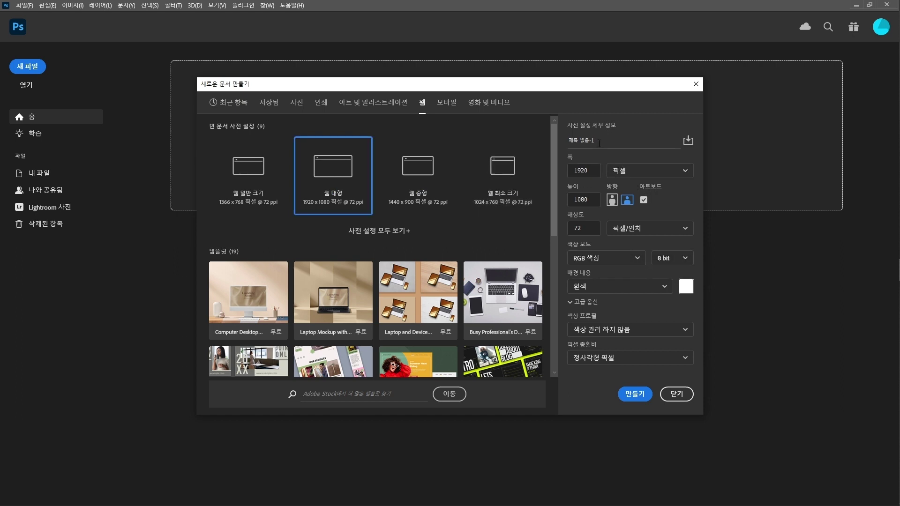
# Name the new document 테스트 and create it without an artboard.
pyautogui.write('x')
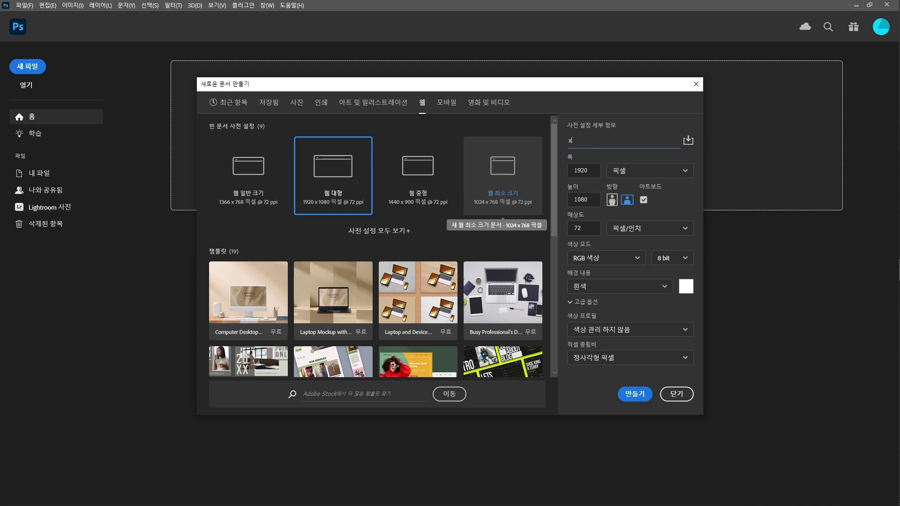
pyautogui.write('테스트')
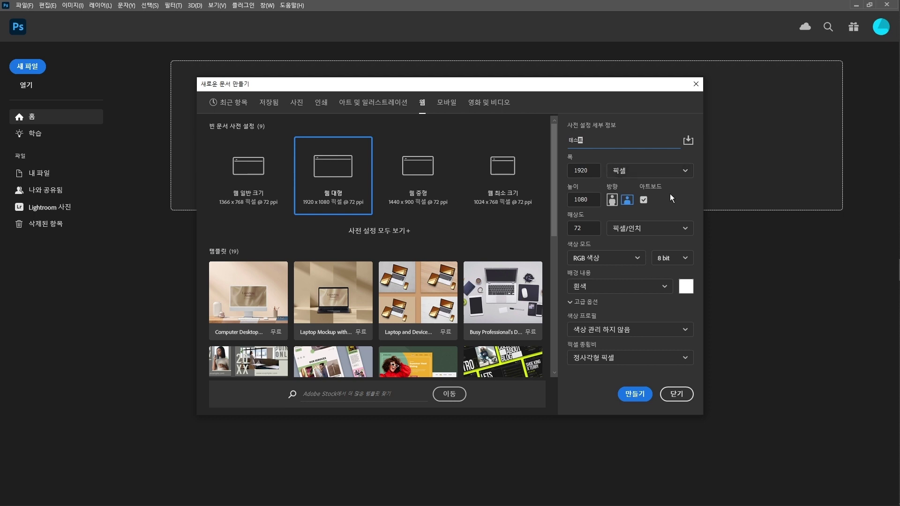
pyautogui.click(643, 201)
pyautogui.click(609, 261)
pyautogui.click(610, 260)
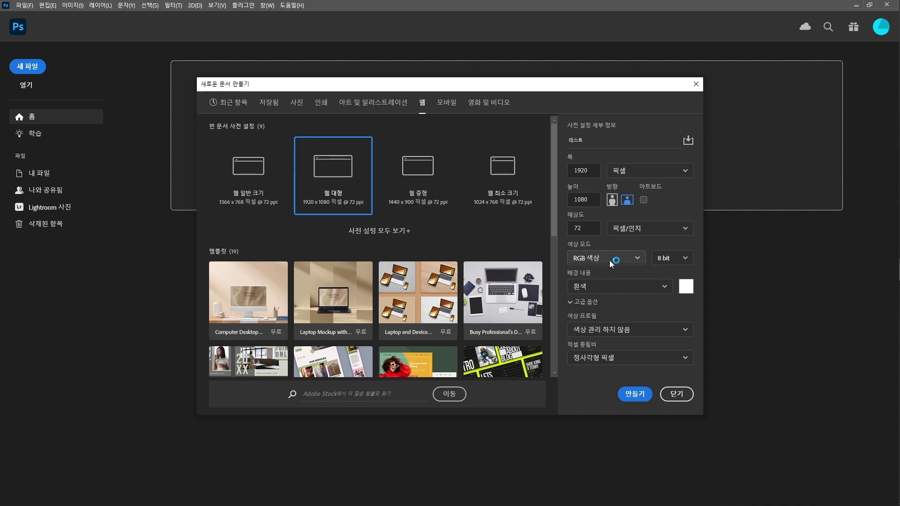
pyautogui.click(618, 288)
pyautogui.click(617, 288)
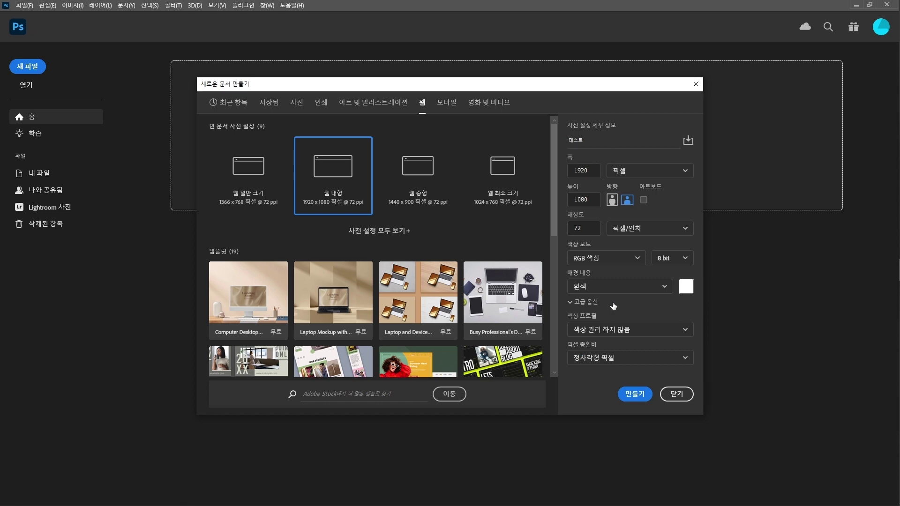
pyautogui.click(633, 396)
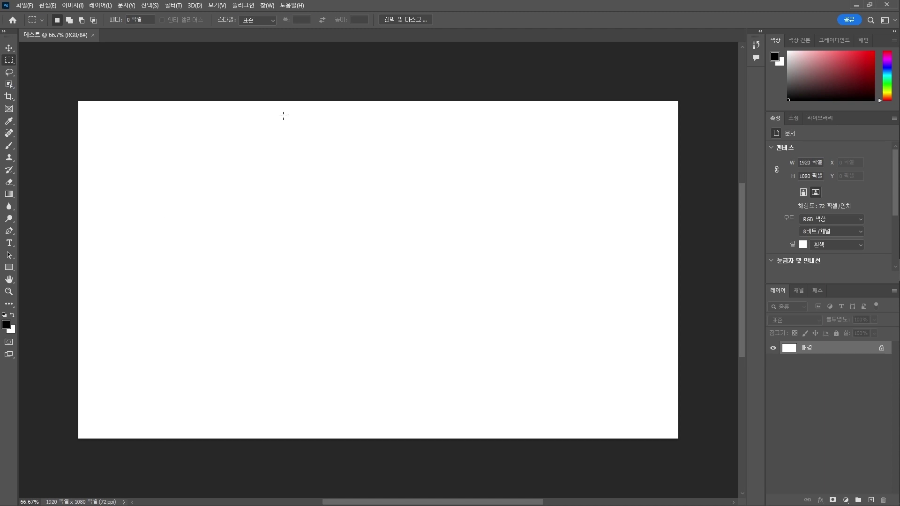
pyautogui.click(47, 5)
pyautogui.moveTo(270, 5)
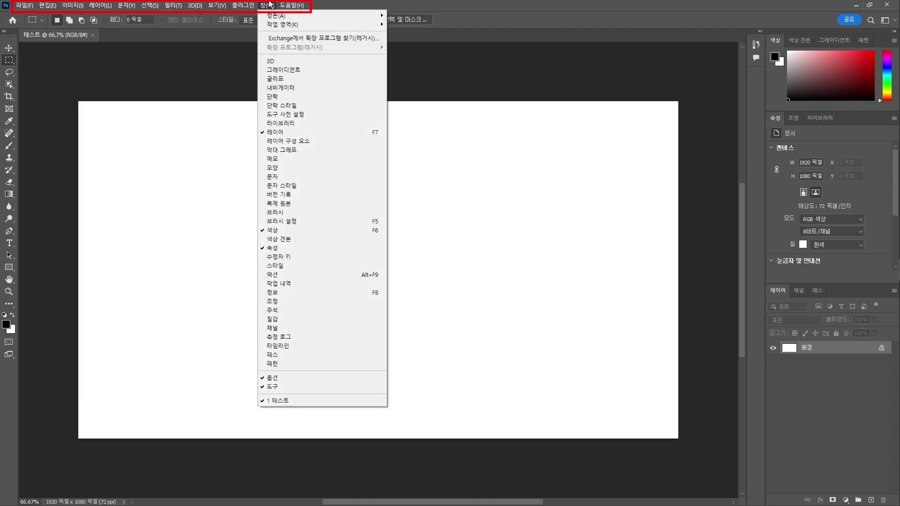
pyautogui.click(346, 5)
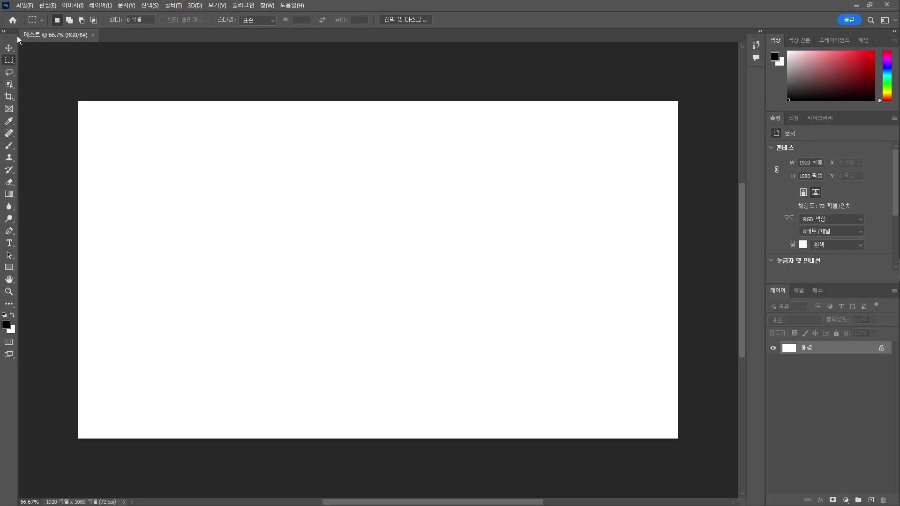
# Undock the toolbar and float it over the canvas near its right edge.
pyautogui.moveTo(8, 38); pyautogui.dragTo(660, 118)
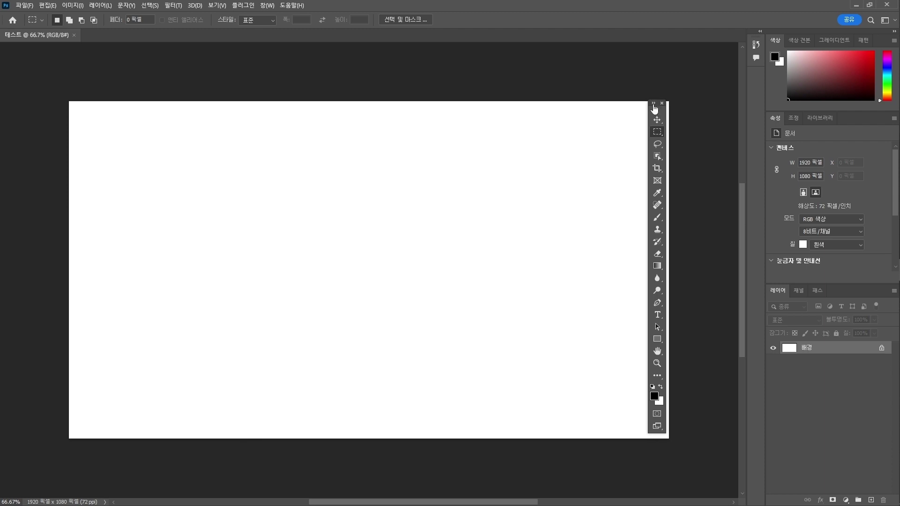
# Expand the floating toolbar to two columns and check the Patterns (패턴) panel before returning to Color (색상).
pyautogui.click(654, 103)
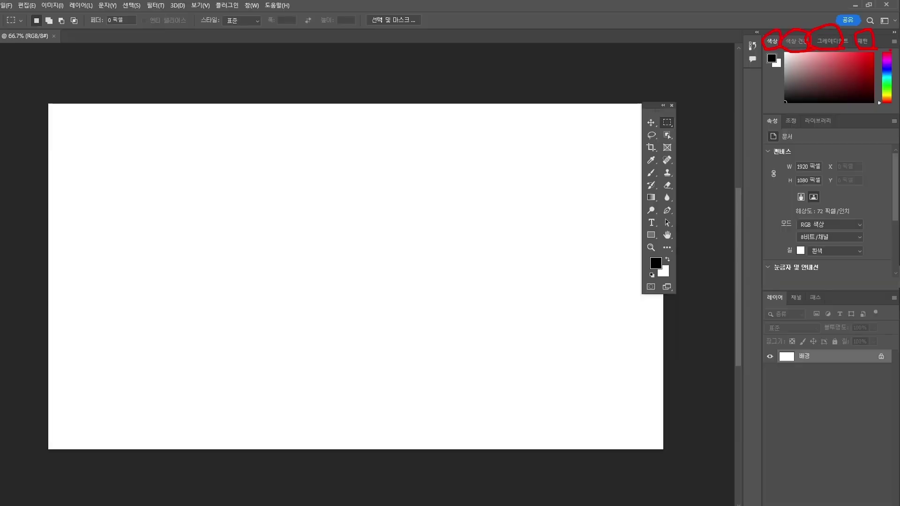
pyautogui.click(863, 40)
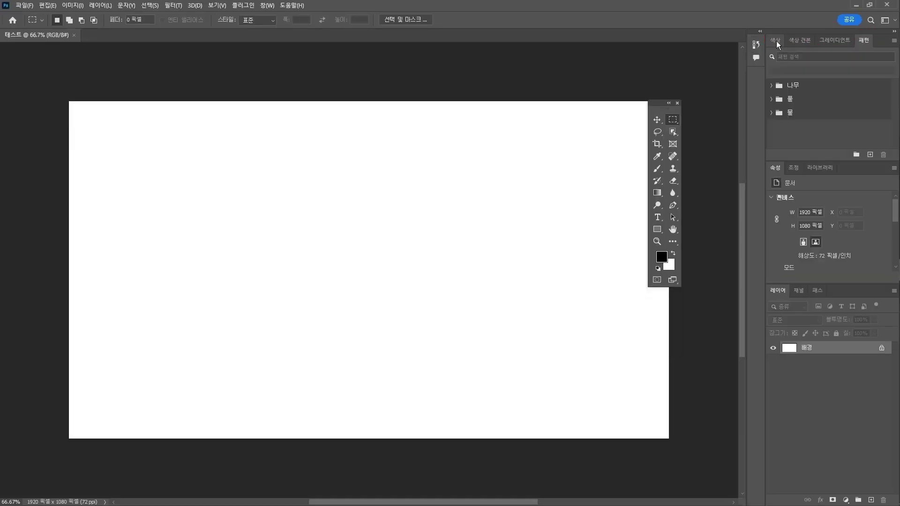
pyautogui.click(777, 42)
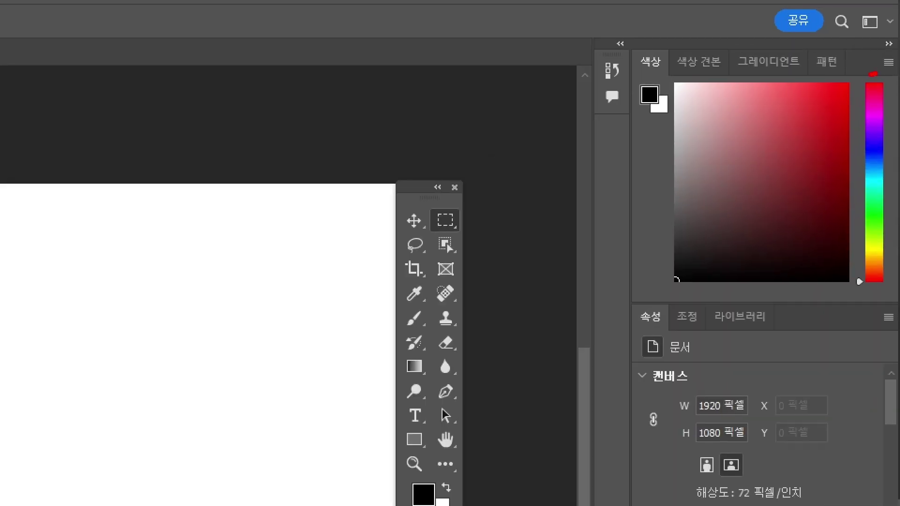
# Undock the Color (색상) and Properties (속성) panel groups and close both of them.
pyautogui.moveTo(872, 74)
pyautogui.mouseDown()
pyautogui.moveTo(880, 54)
pyautogui.moveTo(881, 83)
pyautogui.moveTo(840, 74)
pyautogui.moveTo(599, 80)
pyautogui.mouseUp()
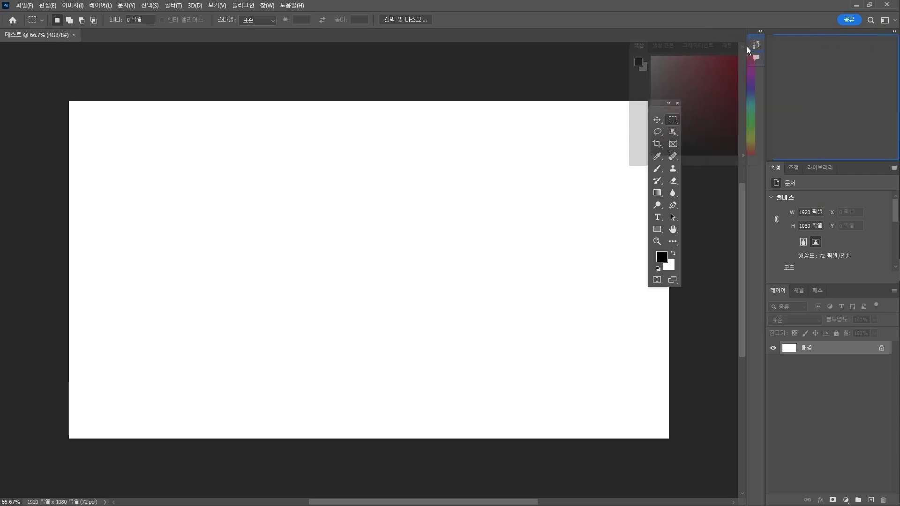
pyautogui.moveTo(748, 50); pyautogui.dragTo(575, 67)
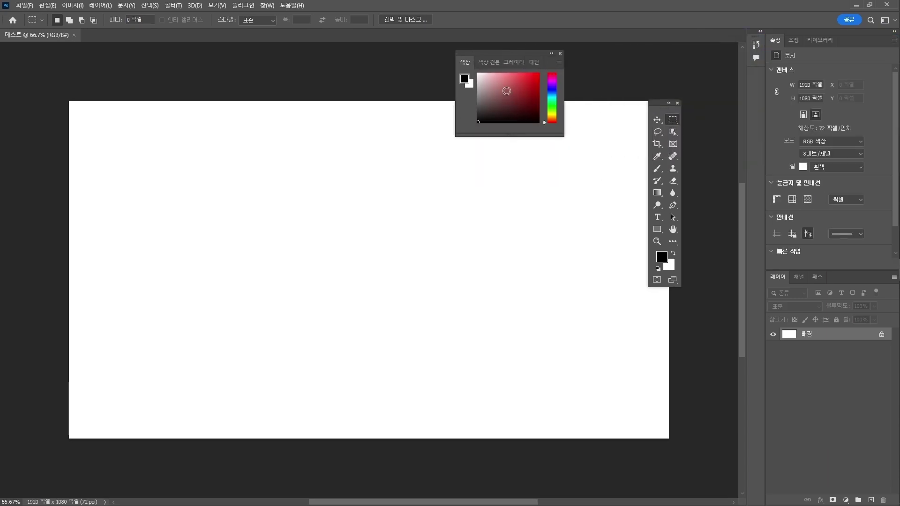
pyautogui.click(560, 54)
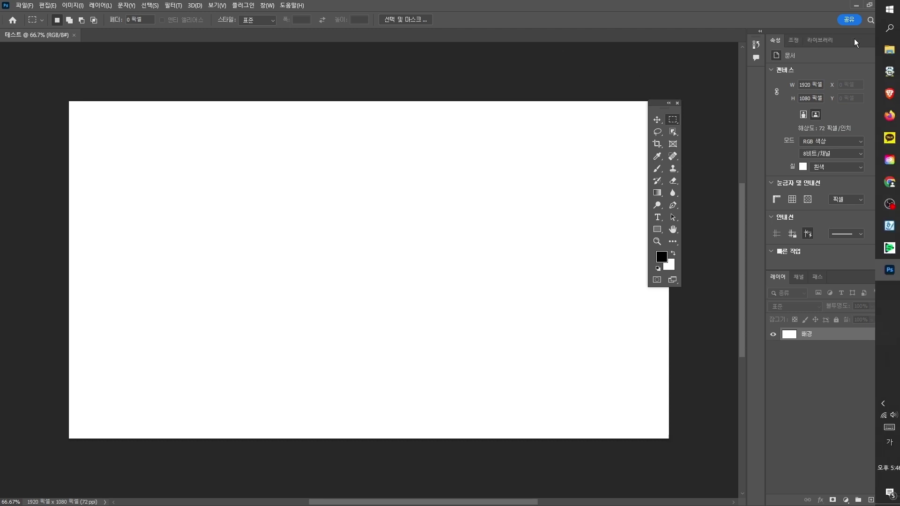
pyautogui.moveTo(868, 40); pyautogui.dragTo(500, 77)
pyautogui.click(527, 68)
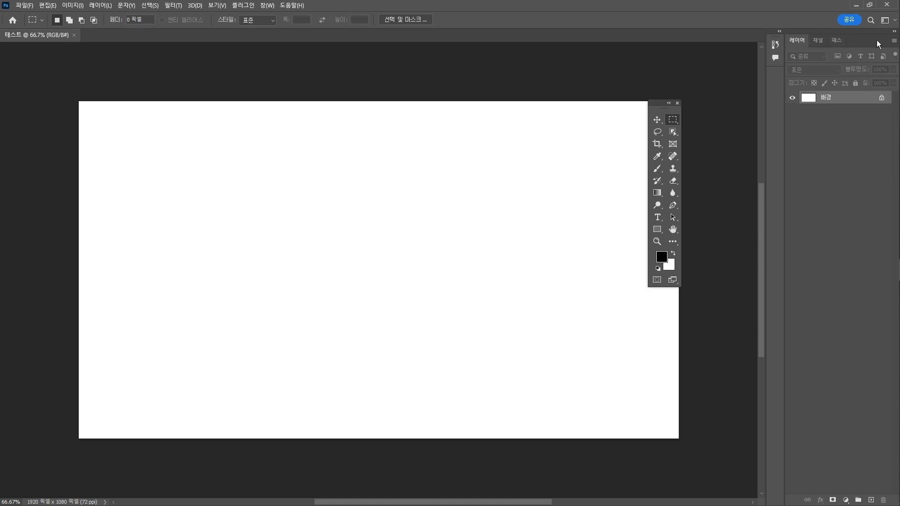
# Float the Layers (레이어) panel group near the canvas's right edge, lengthen it and place the toolbar directly beside it.
pyautogui.moveTo(876, 40); pyautogui.dragTo(782, 127)
pyautogui.moveTo(663, 109); pyautogui.dragTo(693, 137)
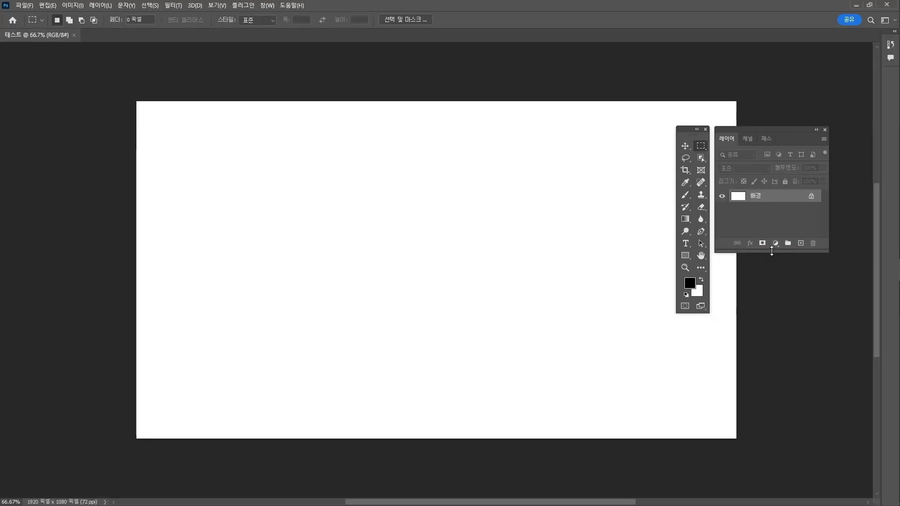
pyautogui.moveTo(746, 252); pyautogui.dragTo(755, 390)
pyautogui.moveTo(776, 320); pyautogui.dragTo(773, 358)
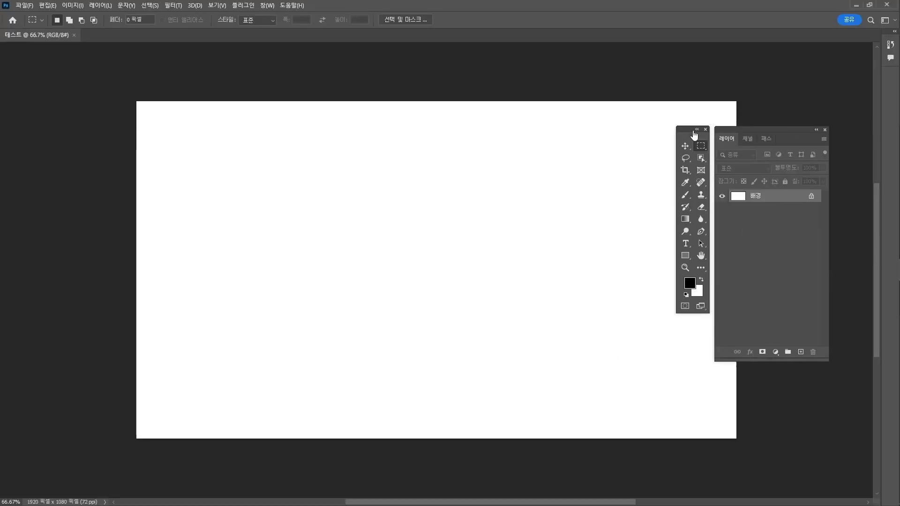
pyautogui.moveTo(694, 136); pyautogui.dragTo(695, 150)
pyautogui.moveTo(745, 126); pyautogui.dragTo(746, 139)
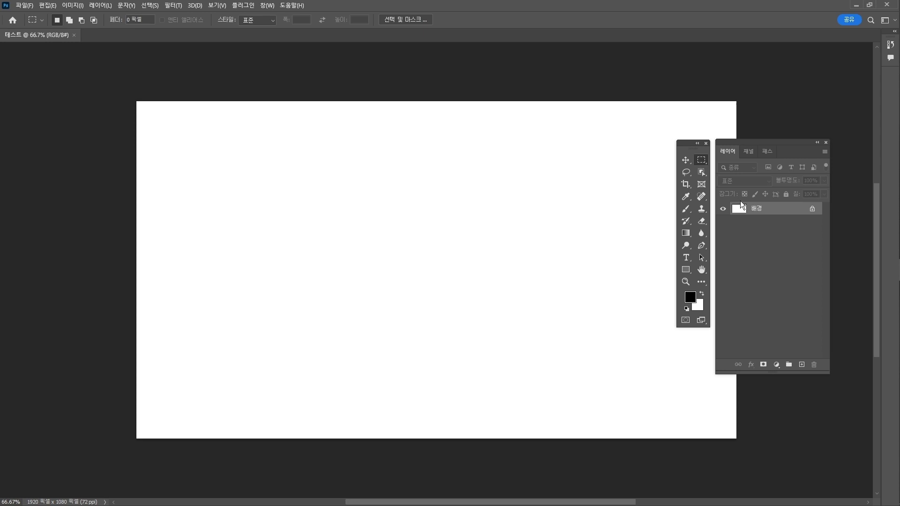
# Set the layer thumbnails to the medium size in the Layers panel options (레이어 패널 옵션).
pyautogui.click(824, 152)
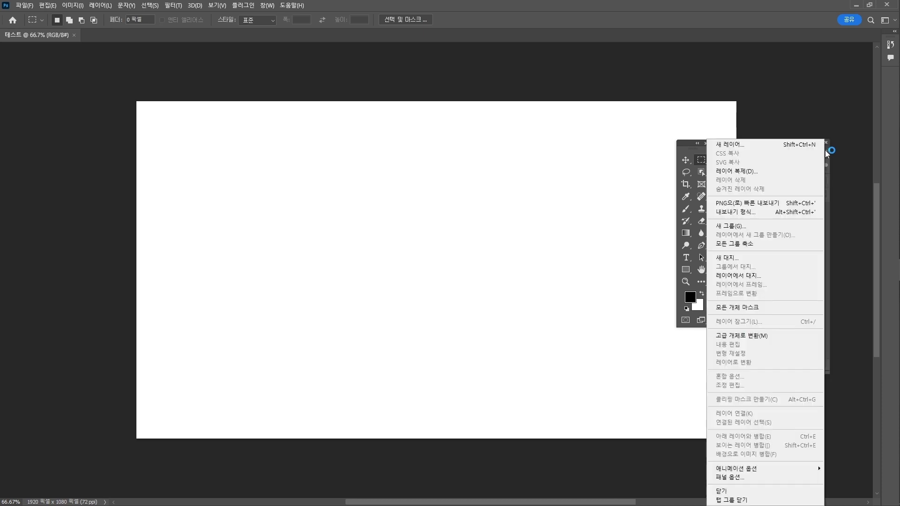
pyautogui.click(753, 477)
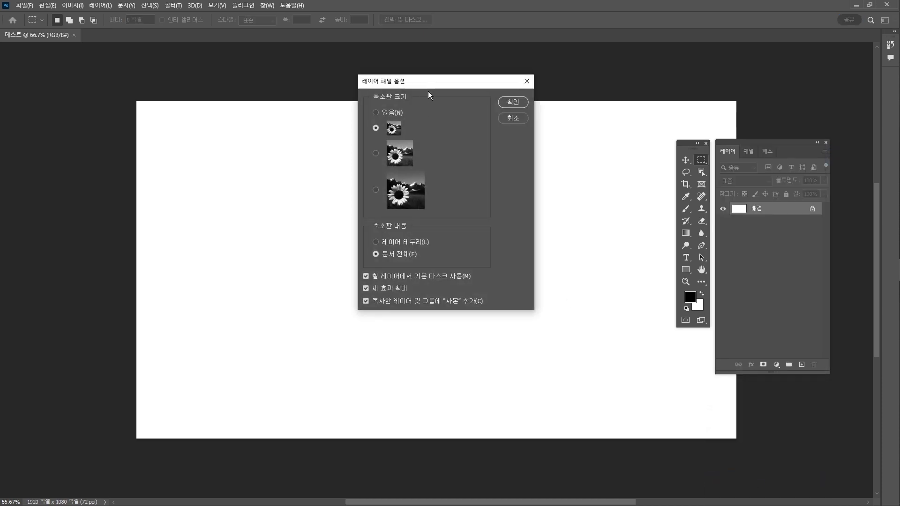
pyautogui.moveTo(423, 85); pyautogui.dragTo(457, 147)
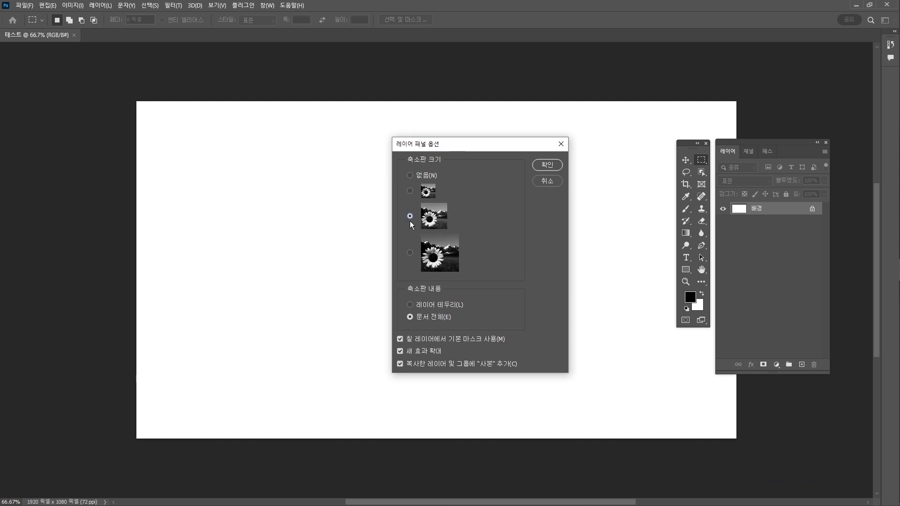
pyautogui.click(547, 165)
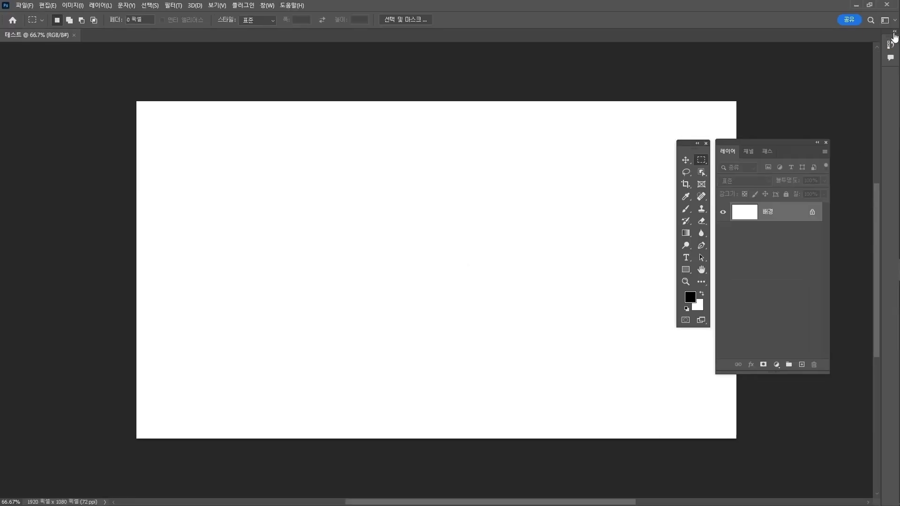
# Undock and close the collapsed history and comments group, and shift the Layers panel and toolbar slightly to the right.
pyautogui.moveTo(894, 41); pyautogui.dragTo(795, 74)
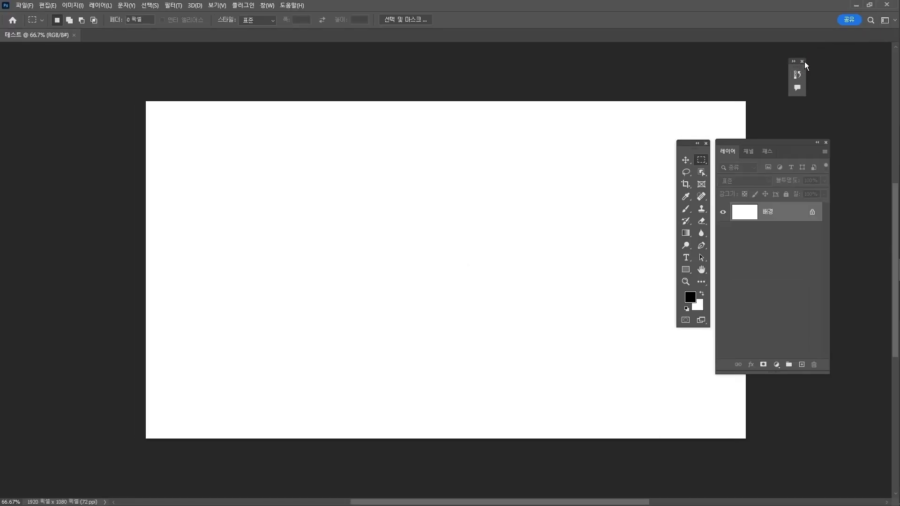
pyautogui.click(802, 62)
pyautogui.moveTo(788, 142); pyautogui.dragTo(815, 144)
pyautogui.moveTo(693, 149); pyautogui.dragTo(720, 147)
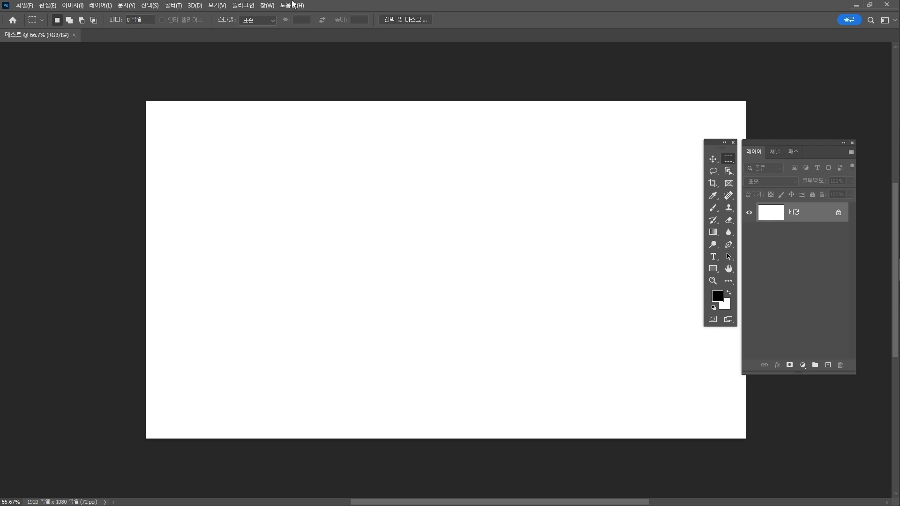
# Save the current panel layout as a new workspace under a personal nickname, with the toolbar (도구 모음) captured as well.
pyautogui.click(264, 6)
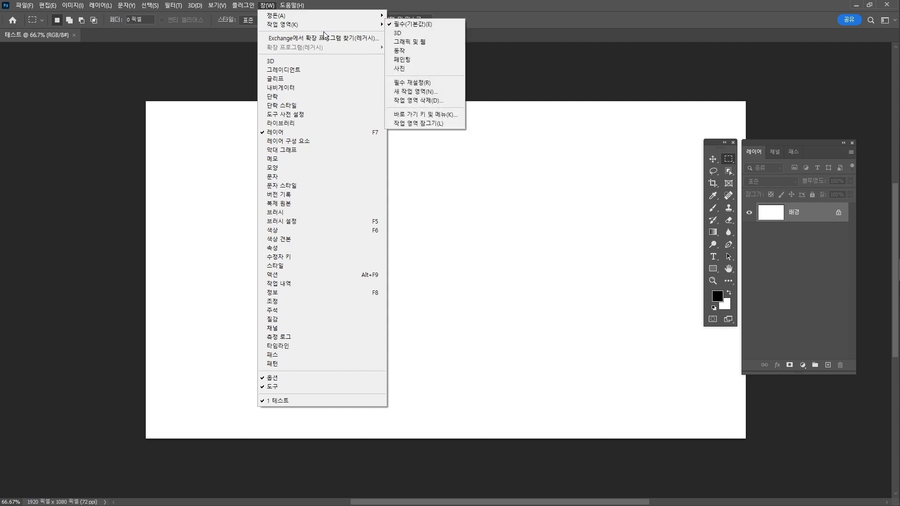
pyautogui.click(448, 92)
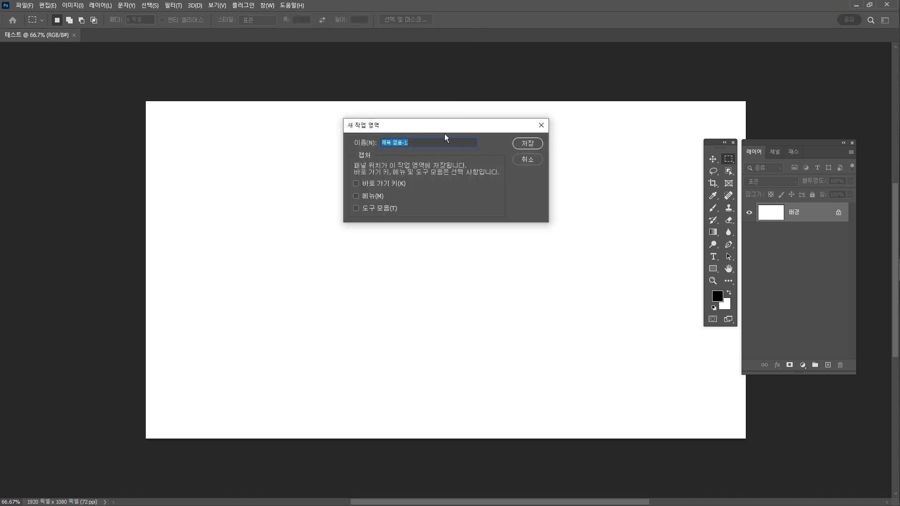
pyautogui.write('태근형')
pyautogui.click(375, 207)
pyautogui.click(528, 143)
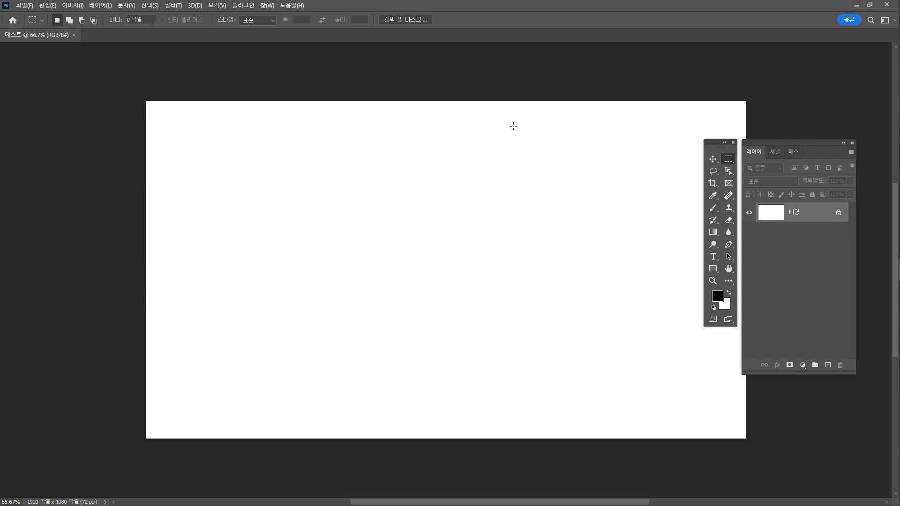
# Hide the options bar (옵션) and open the Shapes (모양) panel, floating it over the canvas.
pyautogui.click(264, 6)
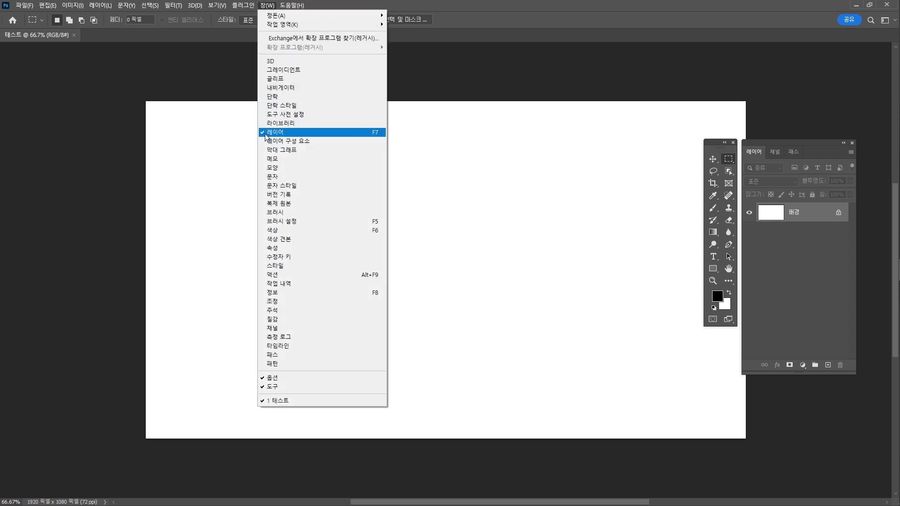
pyautogui.click(287, 379)
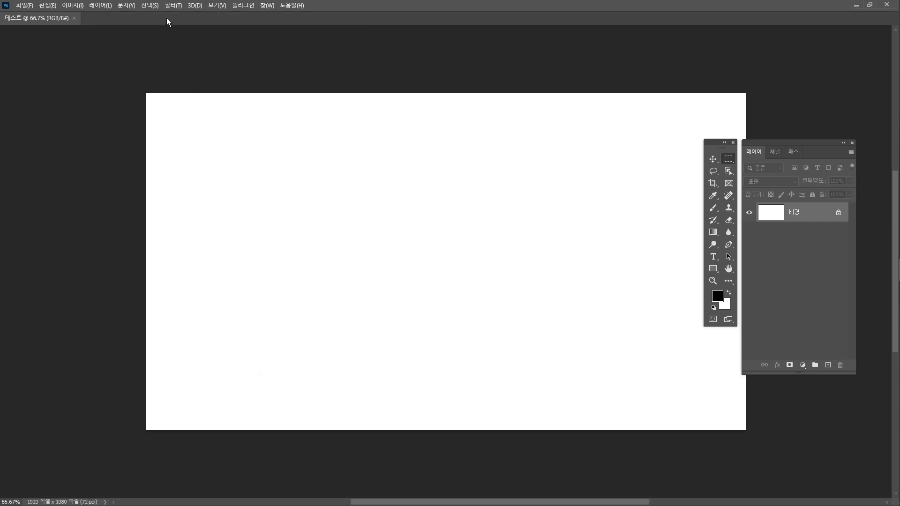
pyautogui.click(267, 5)
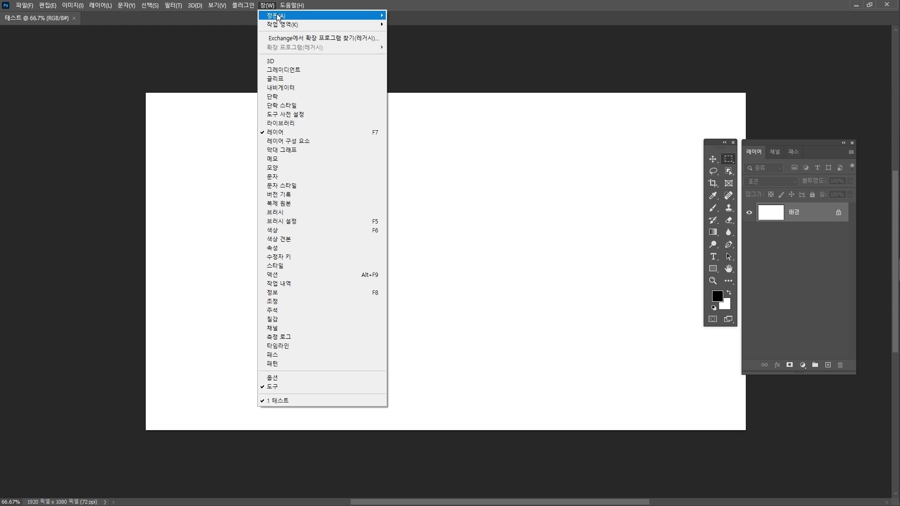
pyautogui.click(298, 170)
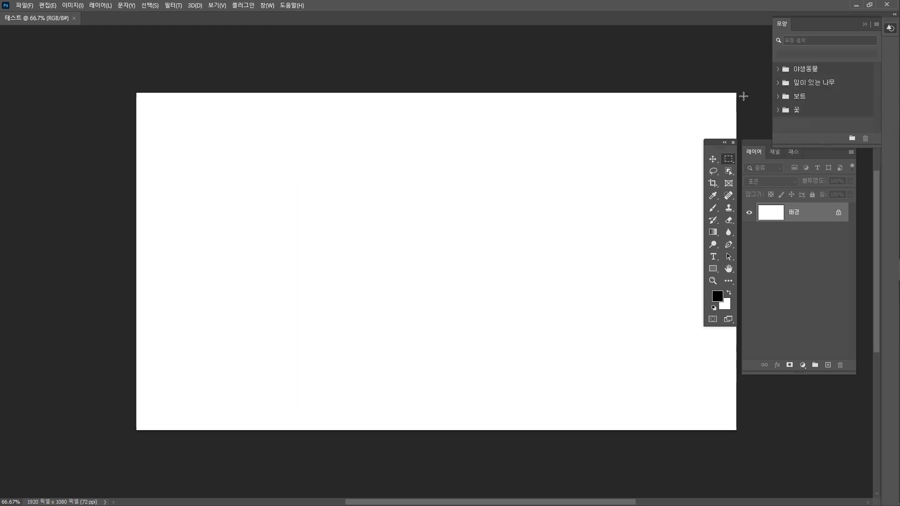
pyautogui.moveTo(831, 26); pyautogui.dragTo(608, 80)
# Open the Paragraph Styles (단락 스타일) and Libraries (라이브러리) panels and float them over the canvas.
pyautogui.click(265, 6)
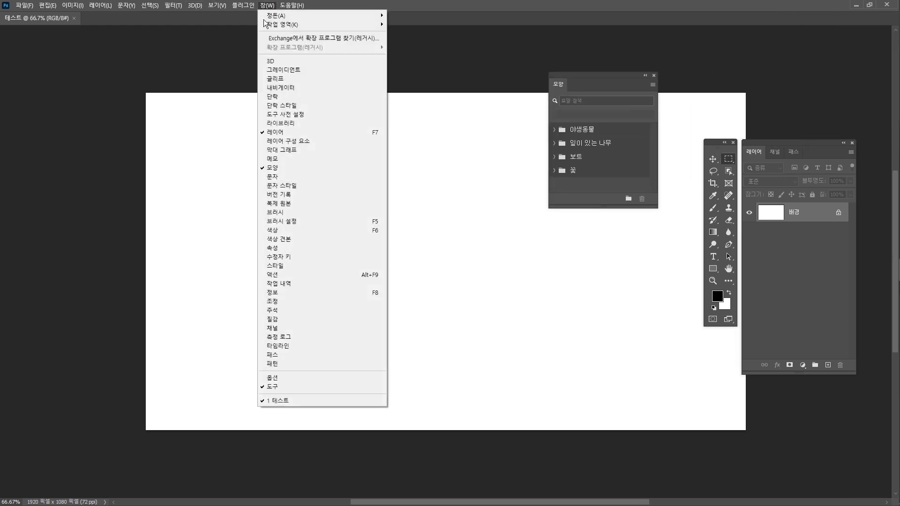
pyautogui.click(282, 105)
pyautogui.moveTo(308, 111); pyautogui.dragTo(499, 225)
pyautogui.click(267, 5)
pyautogui.click(279, 124)
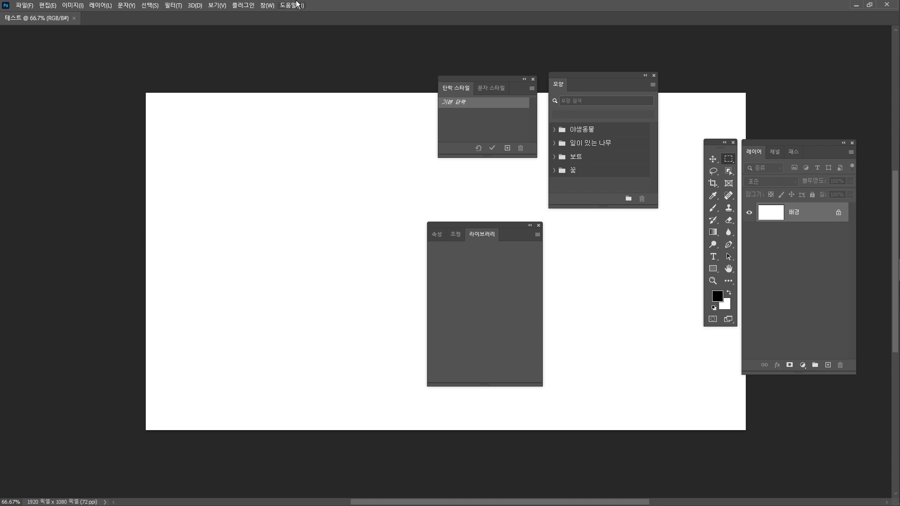
# Reset the custom workspace to its saved layout.
pyautogui.click(267, 5)
pyautogui.moveTo(270, 31)
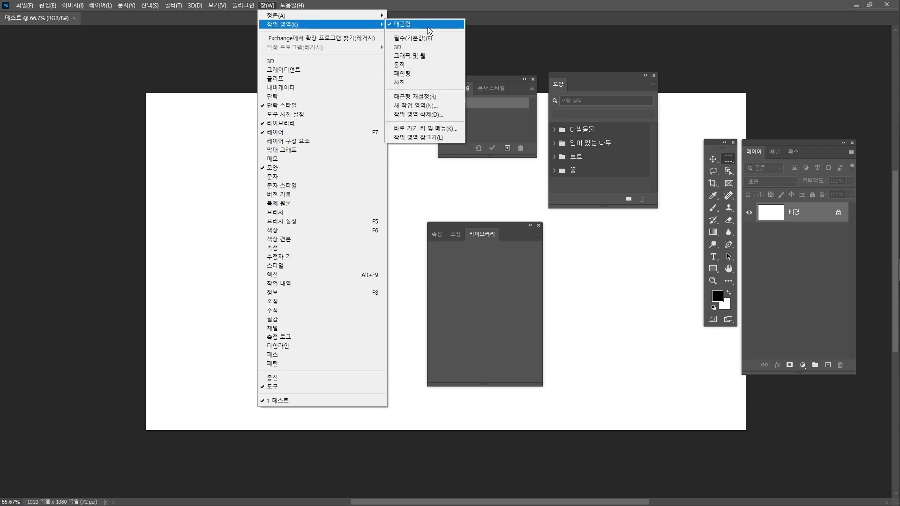
pyautogui.click(437, 97)
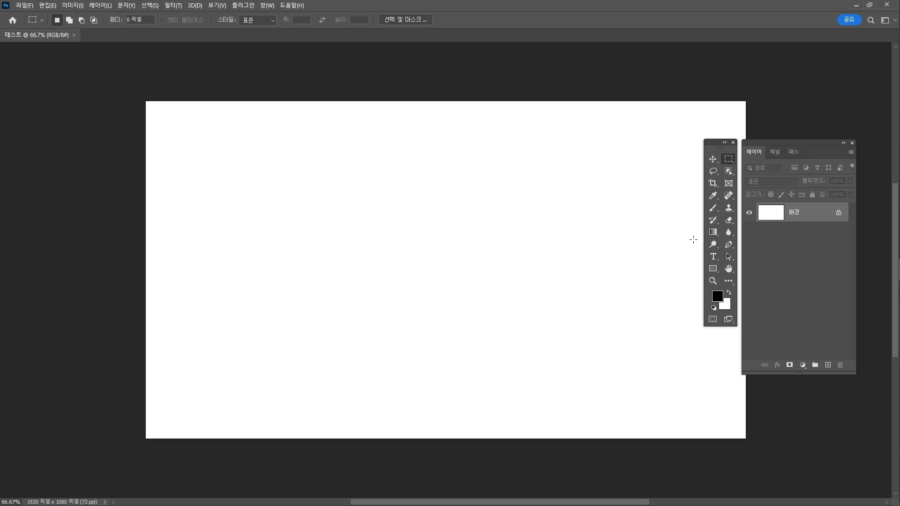
# Activate the Move tool and shift the floating toolbar slightly to the left.
pyautogui.press('v')
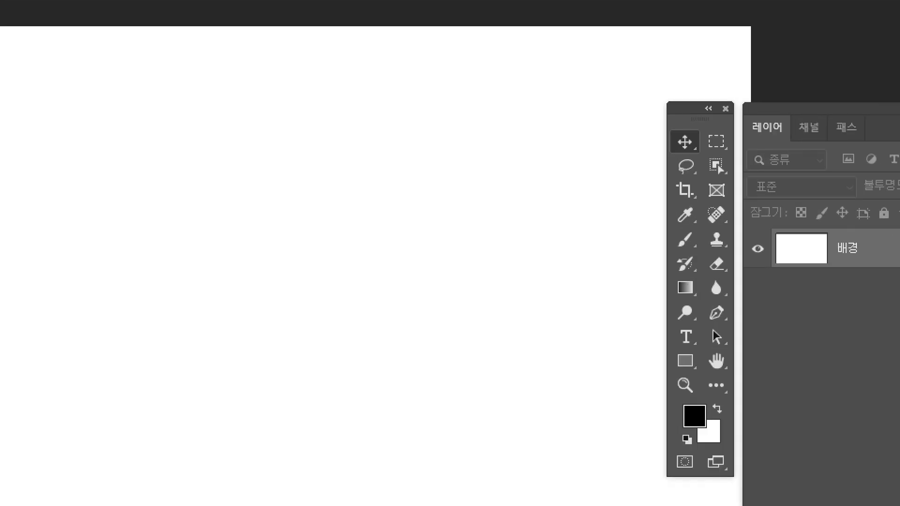
pyautogui.moveTo(703, 156)
pyautogui.mouseDown()
pyautogui.moveTo(683, 149)
pyautogui.moveTo(684, 140)
pyautogui.moveTo(704, 154)
pyautogui.mouseUp()
pyautogui.moveTo(731, 187)
pyautogui.mouseDown()
pyautogui.moveTo(724, 168)
pyautogui.moveTo(733, 172)
pyautogui.moveTo(688, 184)
pyautogui.moveTo(706, 204)
pyautogui.mouseUp()
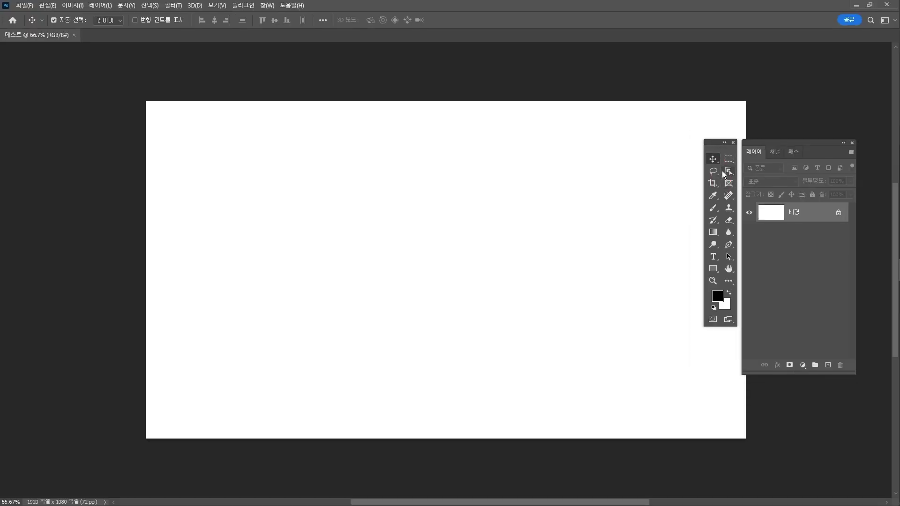
pyautogui.moveTo(720, 148); pyautogui.dragTo(716, 148)
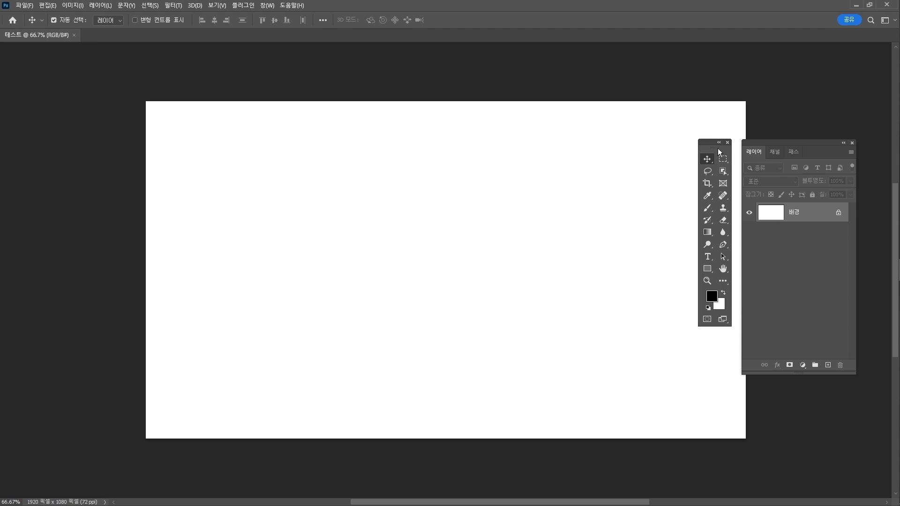
# View the Move and Lasso tool groups, trying the Polygonal Lasso (다각형 올가미 도구) before reselecting the standard Lasso tool (올가미 도구).
pyautogui.rightClick(708, 162)
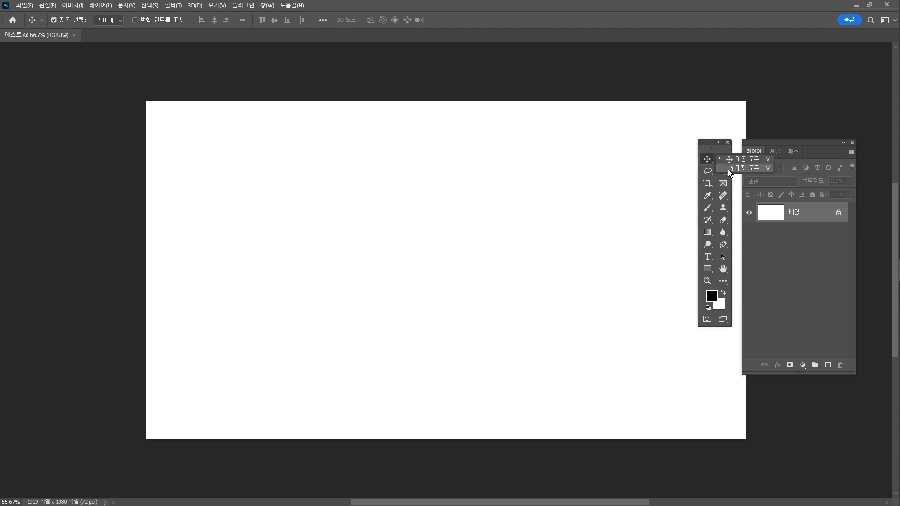
pyautogui.click(707, 171)
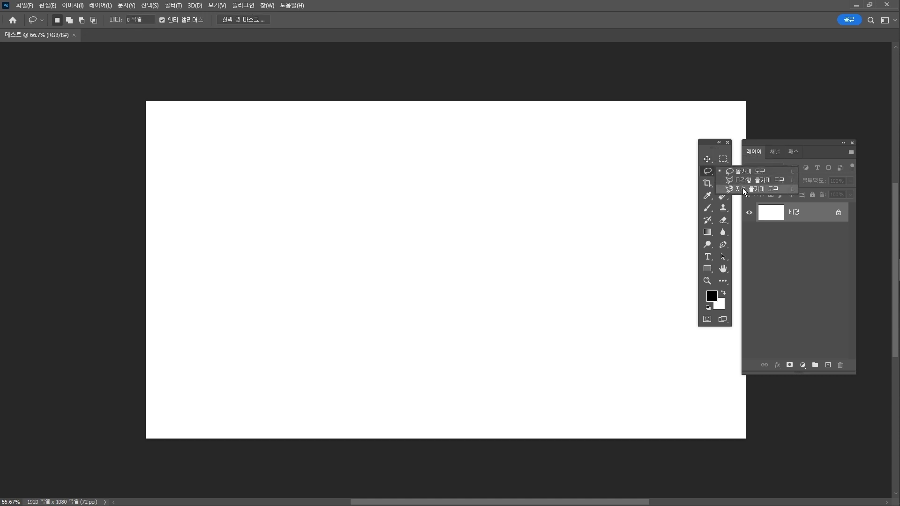
pyautogui.click(755, 180)
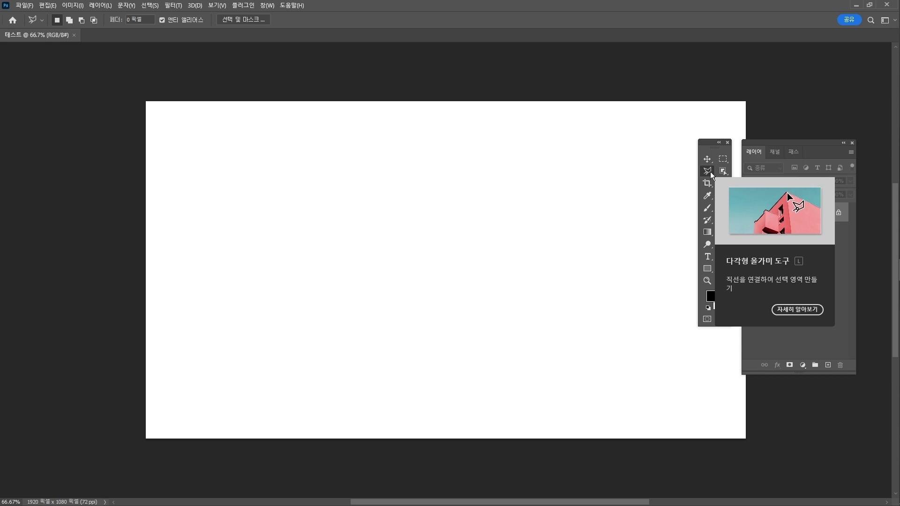
pyautogui.rightClick(710, 172)
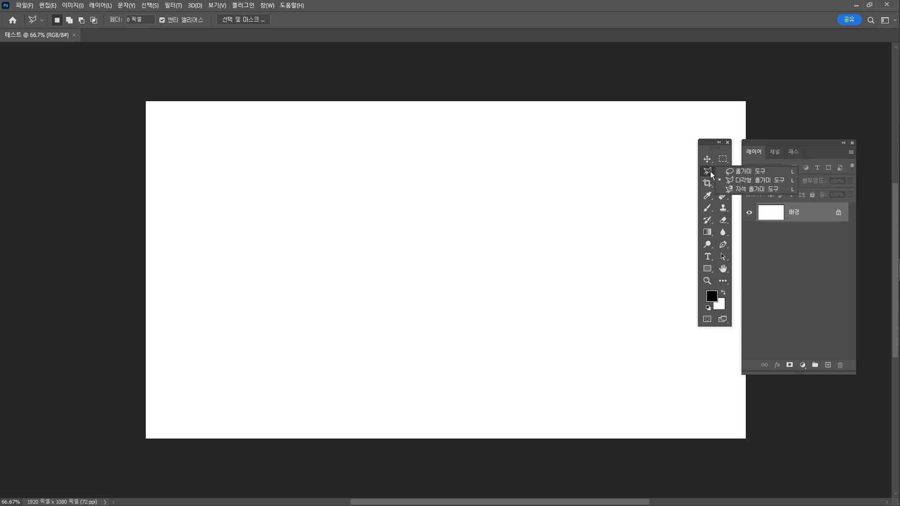
pyautogui.click(744, 173)
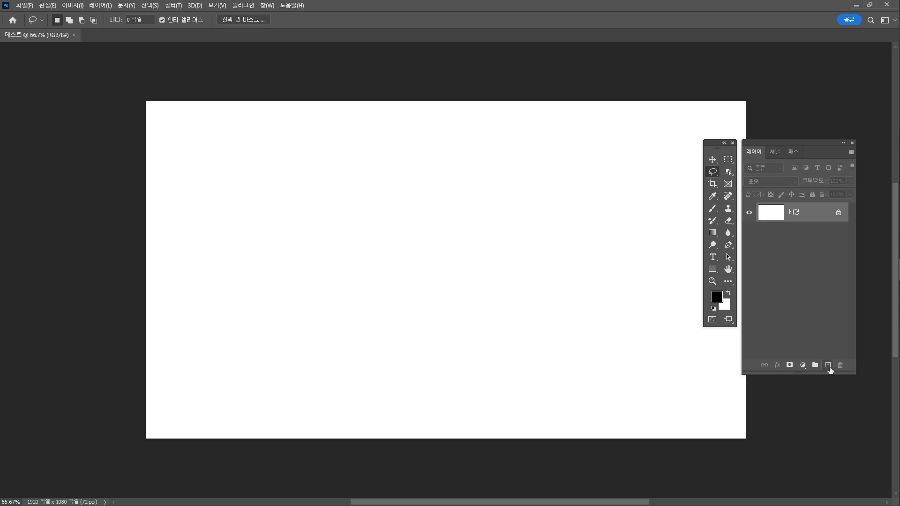
# Create a new layer above the background and rename it 빨강.
pyautogui.click(828, 365)
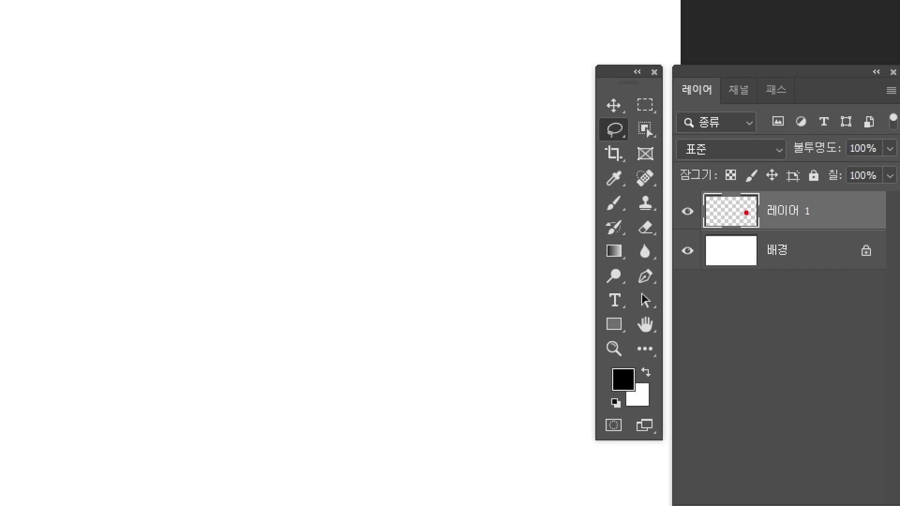
pyautogui.moveTo(750, 229)
pyautogui.mouseDown()
pyautogui.moveTo(701, 220)
pyautogui.moveTo(708, 195)
pyautogui.moveTo(738, 189)
pyautogui.moveTo(755, 201)
pyautogui.moveTo(752, 235)
pyautogui.mouseUp()
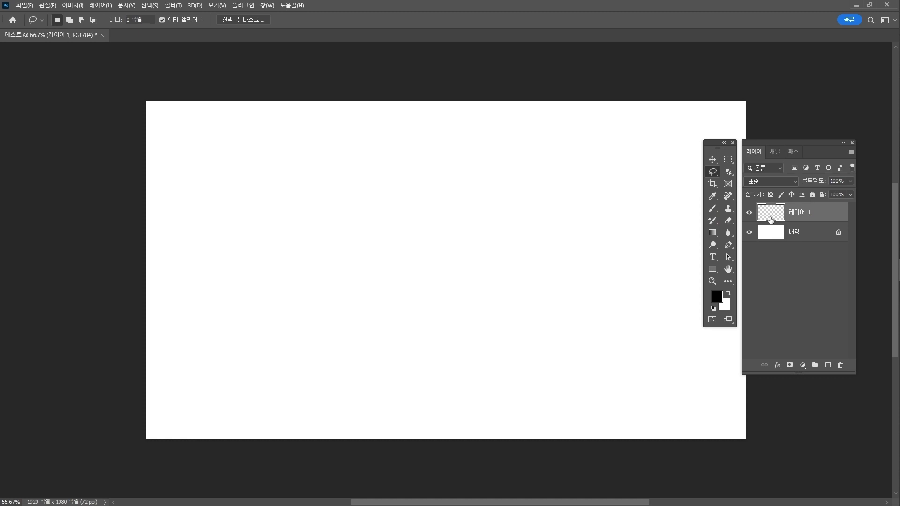
pyautogui.doubleClick(805, 214)
pyautogui.write('ㅇ')
pyautogui.press('BackSpace')
pyautogui.write('ㅌ')
pyautogui.write('빨강')
pyautogui.press('Return')
# Unlock the 배경 layer to make it a regular layer, and rename it 파랑.
pyautogui.click(806, 236)
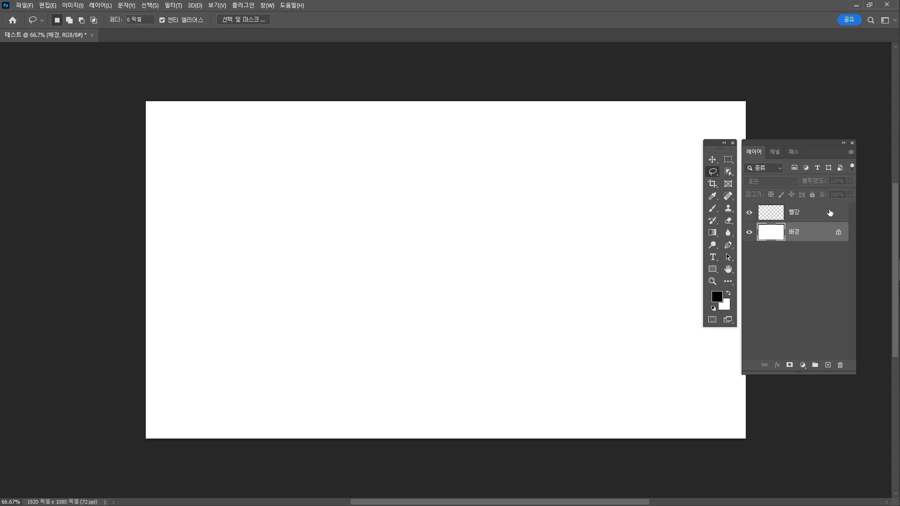
pyautogui.click(838, 232)
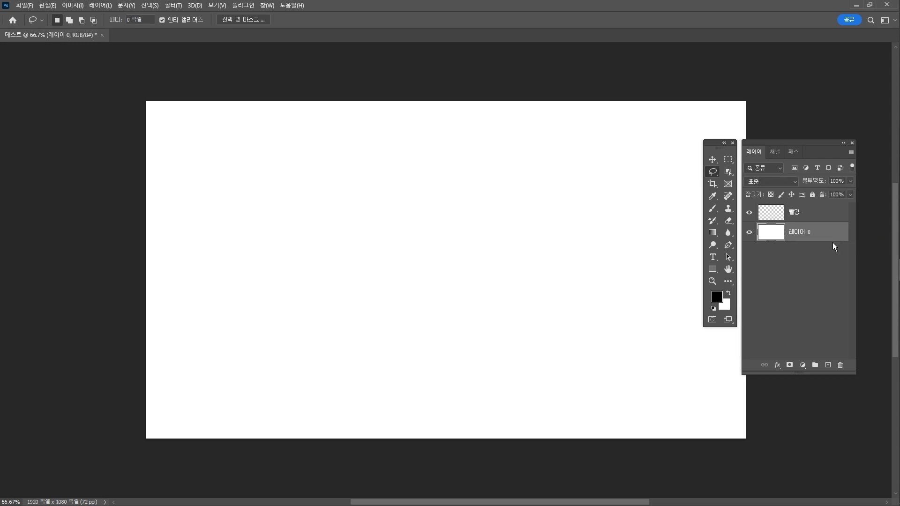
pyautogui.doubleClick(806, 235)
pyautogui.write('파랑')
pyautogui.press('Return')
pyautogui.click(804, 213)
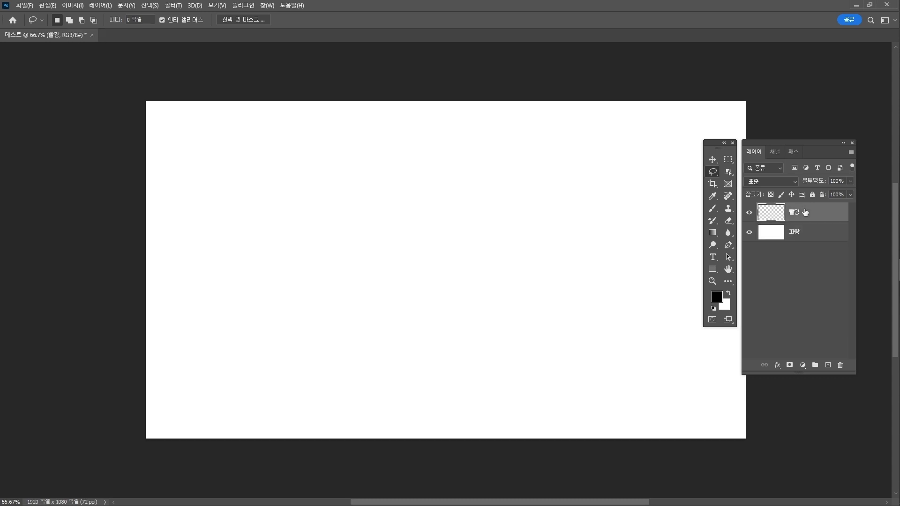
pyautogui.click(805, 235)
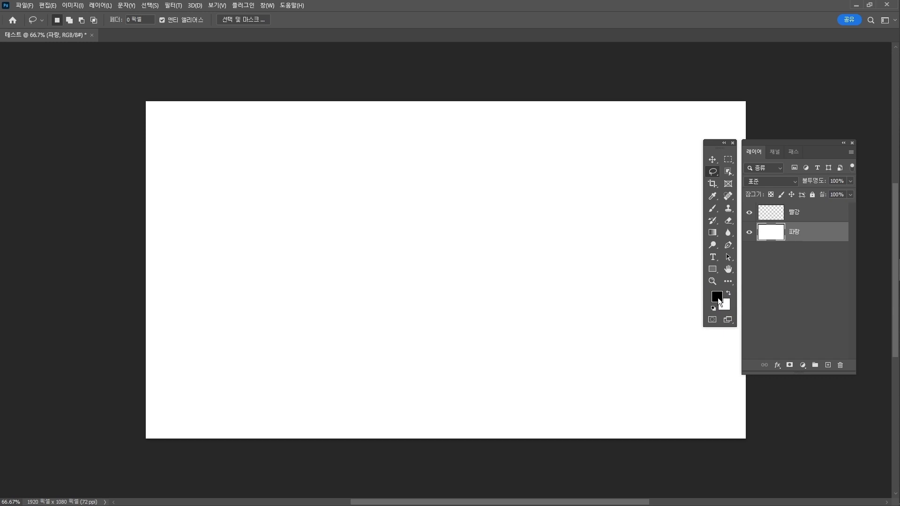
# Set the foreground color to pure red (ff0000).
pyautogui.click(718, 298)
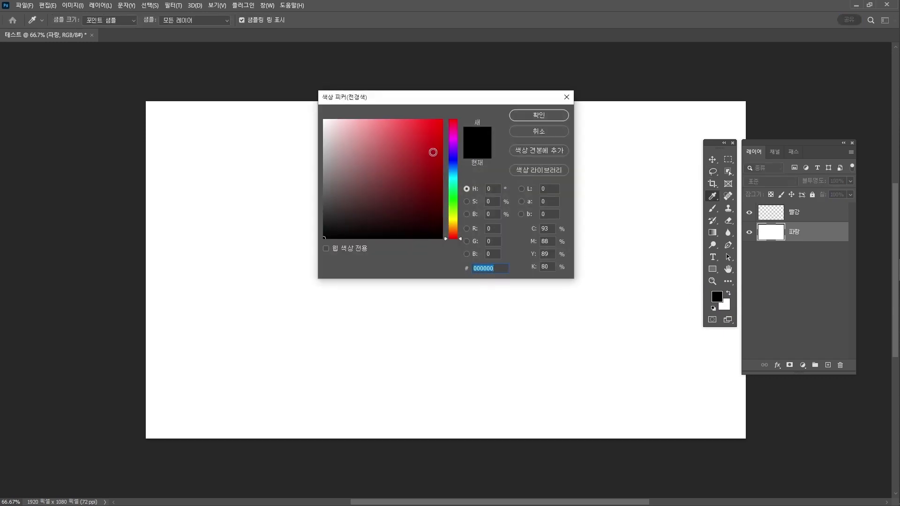
pyautogui.moveTo(426, 103); pyautogui.dragTo(446, 141)
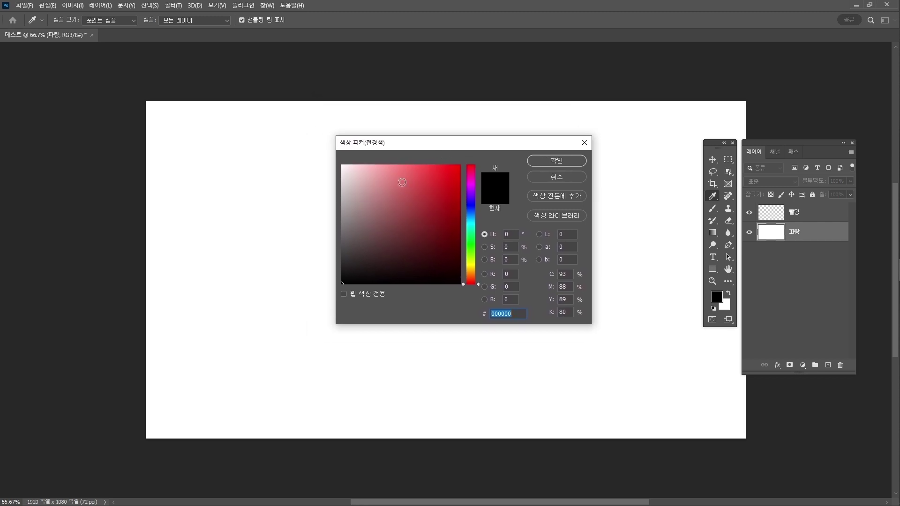
pyautogui.click(447, 175)
pyautogui.moveTo(448, 174); pyautogui.dragTo(487, 148)
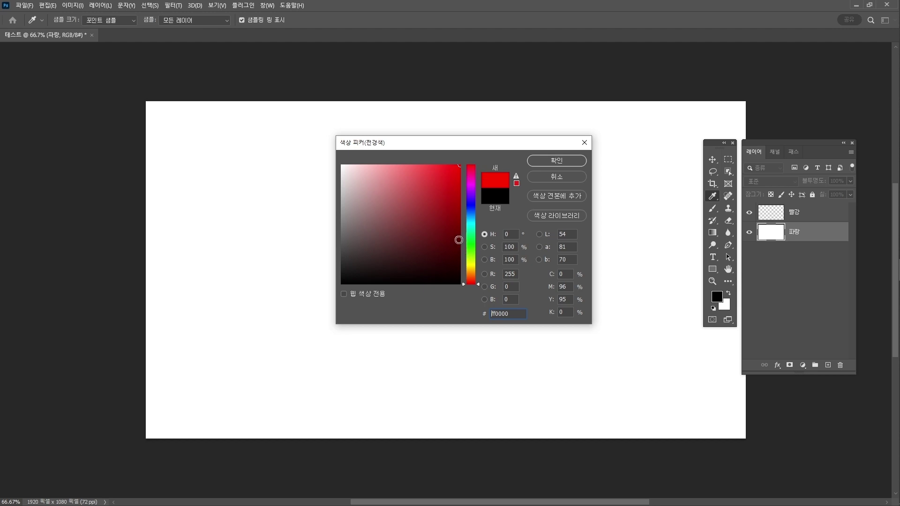
pyautogui.moveTo(470, 176)
pyautogui.mouseDown()
pyautogui.moveTo(469, 214)
pyautogui.moveTo(473, 164)
pyautogui.mouseUp()
pyautogui.click(553, 159)
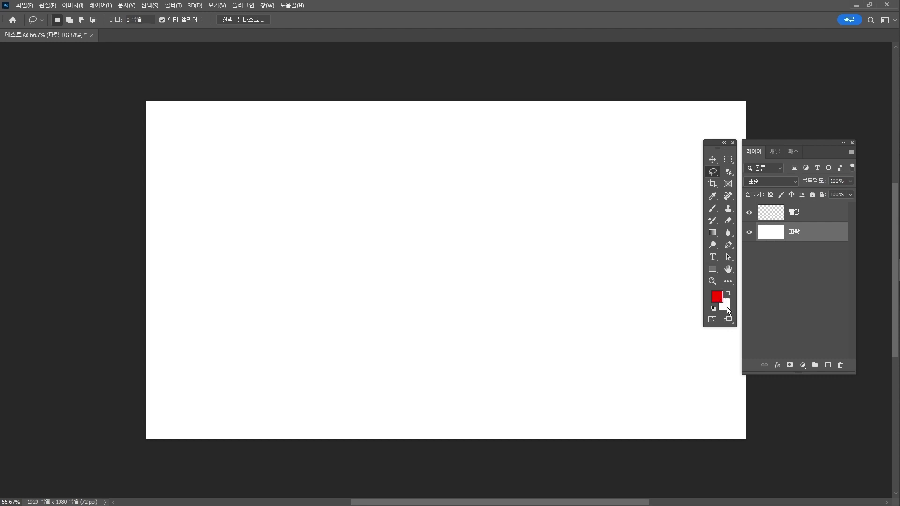
# Set the background color to a saturated blue (001eff).
pyautogui.click(726, 306)
pyautogui.moveTo(476, 215)
pyautogui.mouseDown()
pyautogui.moveTo(440, 184)
pyautogui.moveTo(459, 165)
pyautogui.mouseUp()
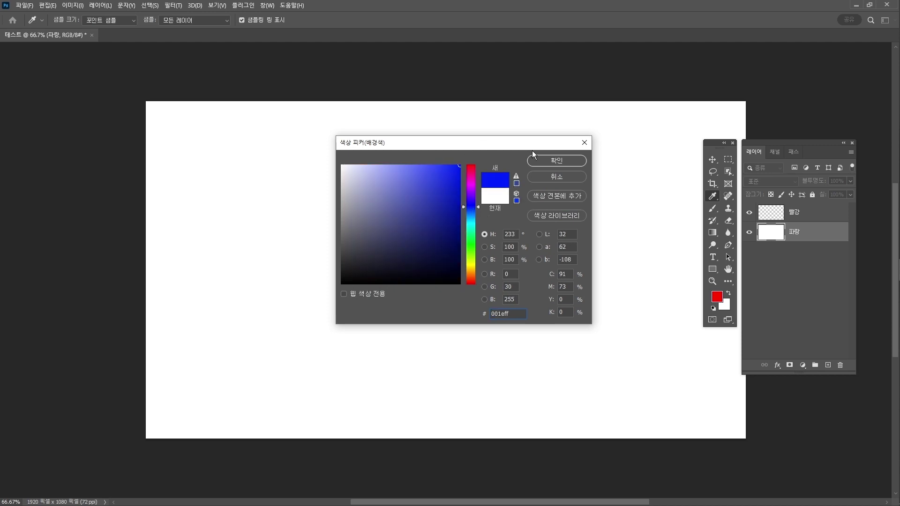
pyautogui.click(566, 159)
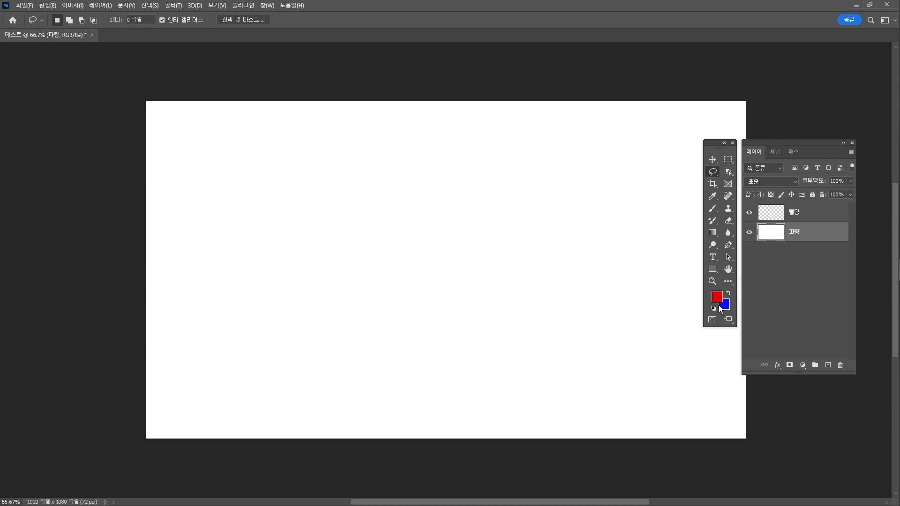
# Fill the 파랑 layer with the background color (배경색) in normal mode at 100% opacity.
pyautogui.click(49, 7)
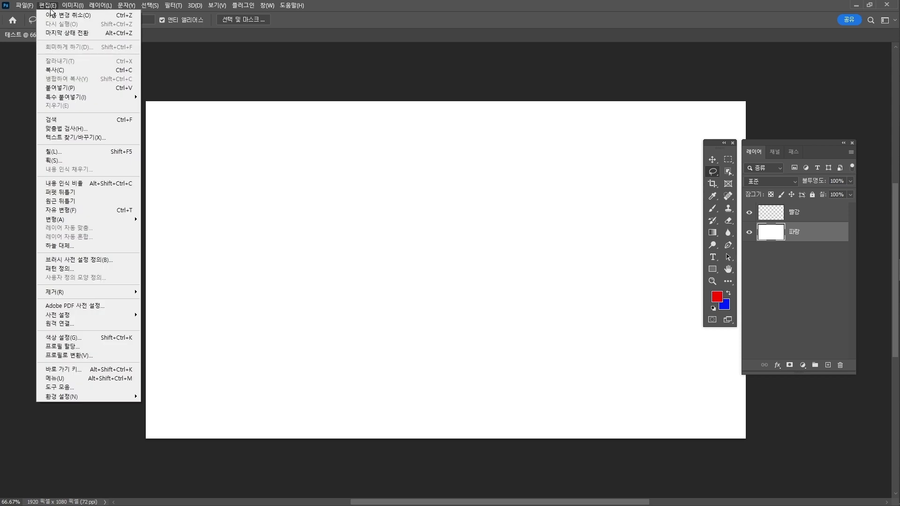
pyautogui.click(71, 151)
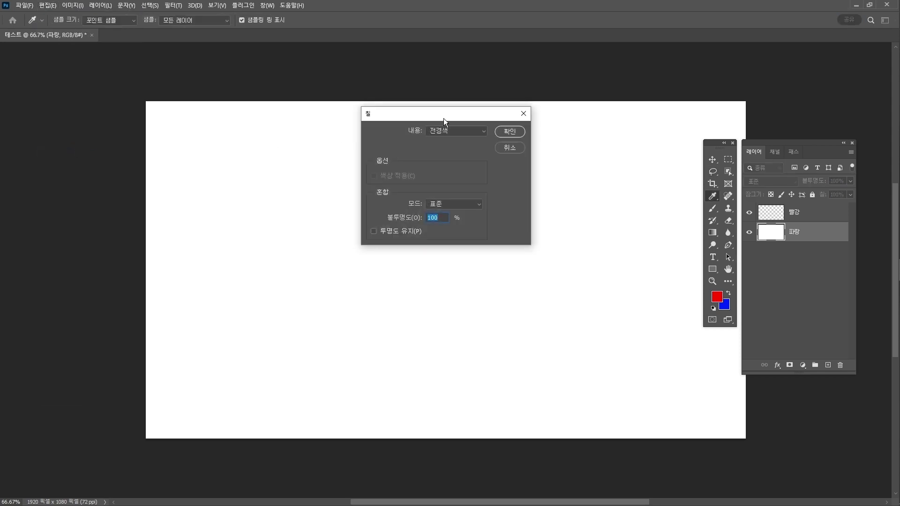
pyautogui.moveTo(444, 118); pyautogui.dragTo(455, 177)
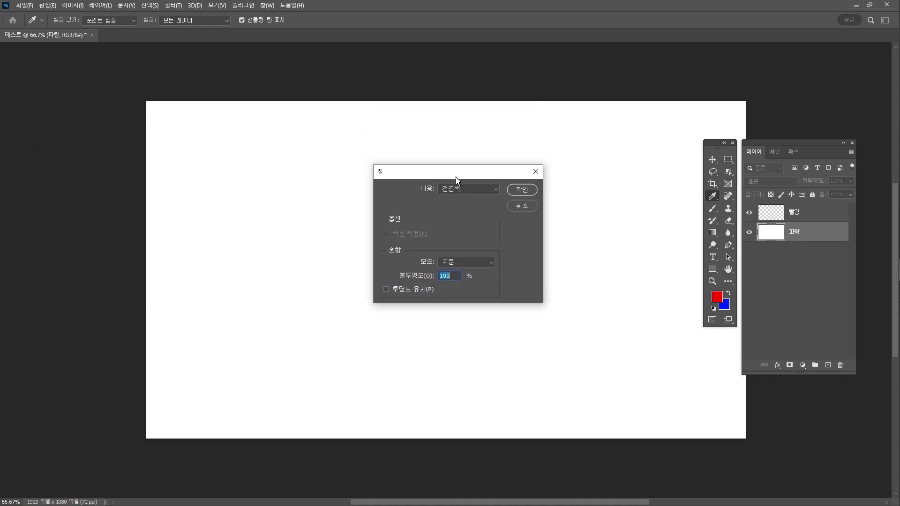
pyautogui.click(475, 191)
pyautogui.click(470, 206)
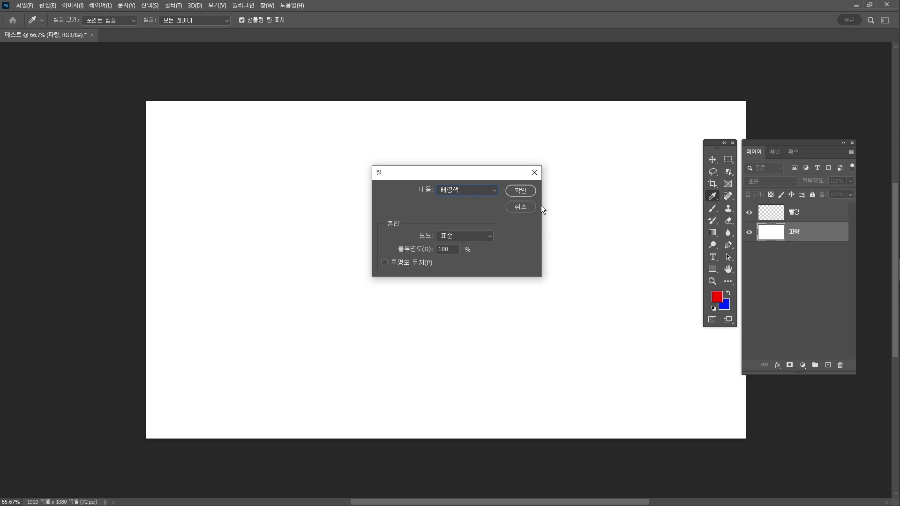
pyautogui.click(521, 190)
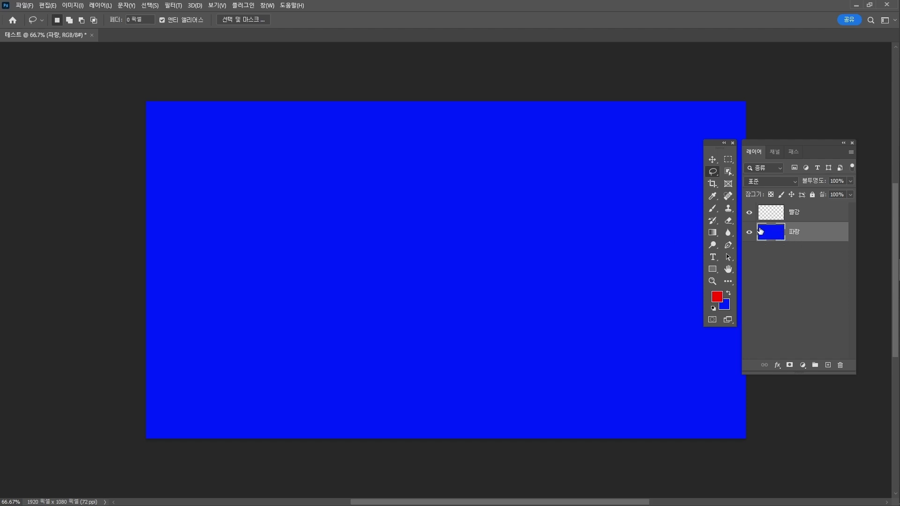
# Fill the 빨강 layer with the foreground color (전경색) in normal mode at 100% opacity.
pyautogui.click(810, 214)
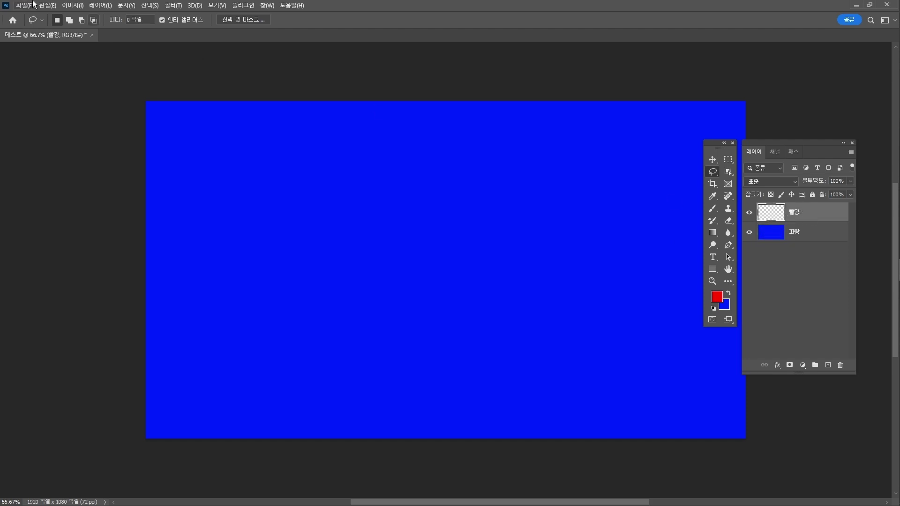
pyautogui.click(47, 6)
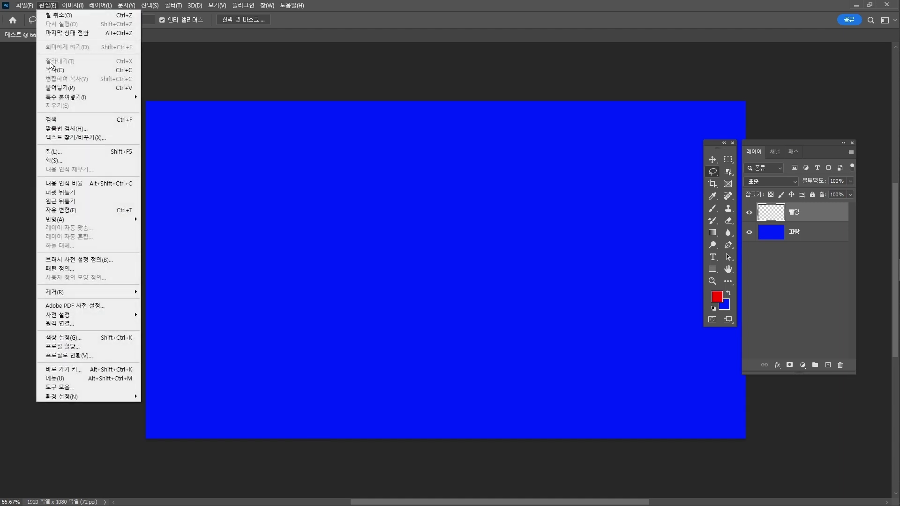
pyautogui.click(60, 151)
pyautogui.click(466, 190)
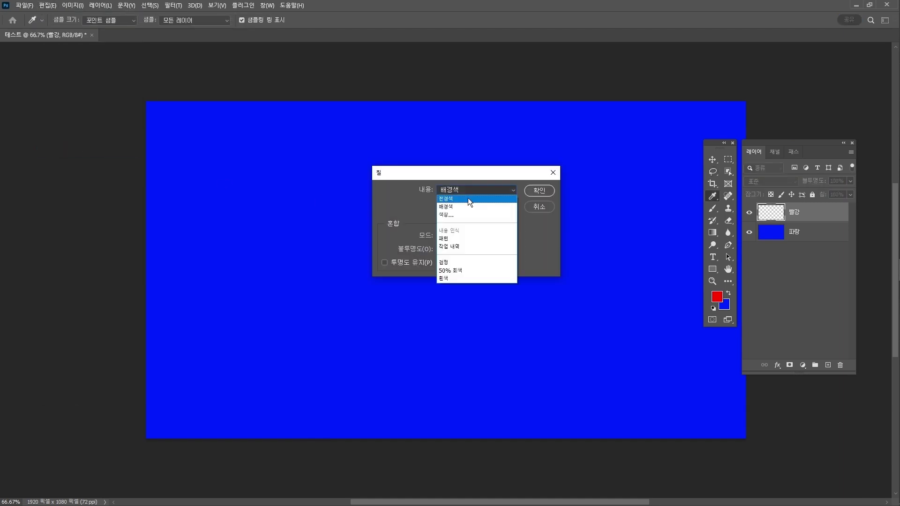
pyautogui.click(468, 197)
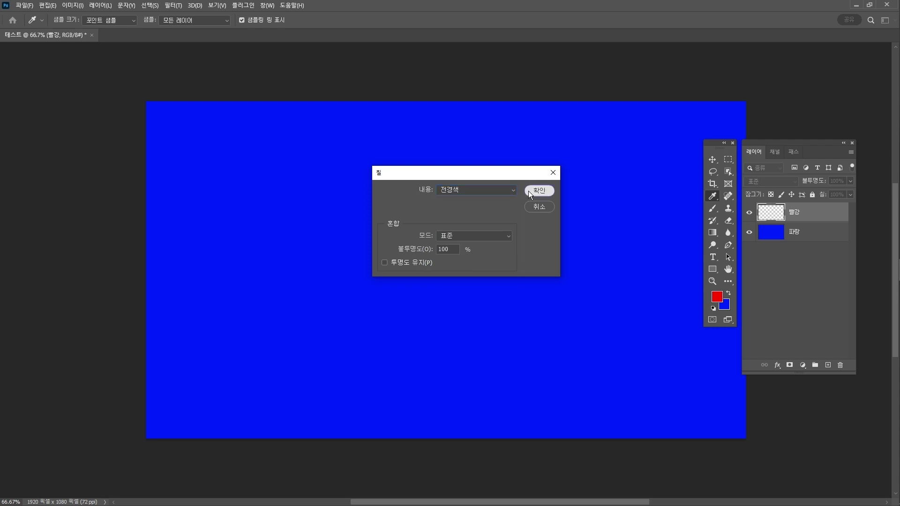
pyautogui.click(534, 191)
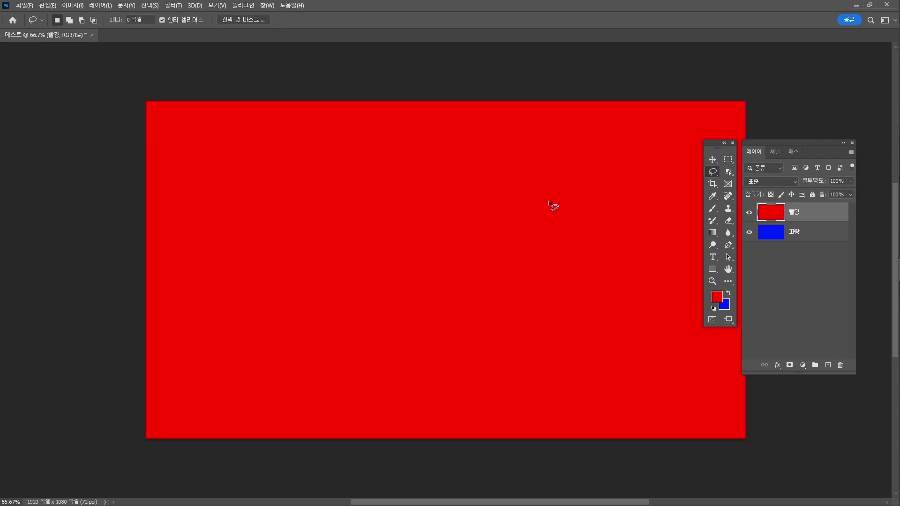
# With the Move tool active, hide and show the 빨강 layer and move it below the 파랑 layer.
pyautogui.click(713, 161)
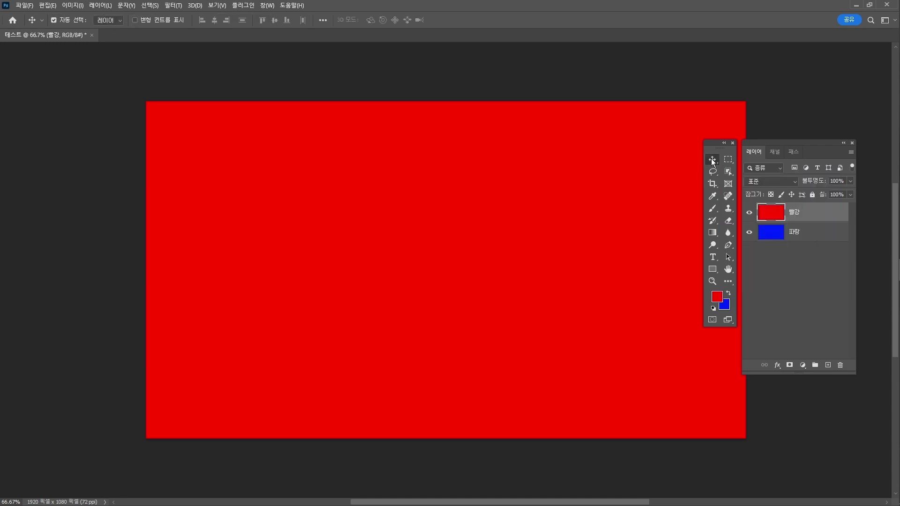
pyautogui.click(819, 232)
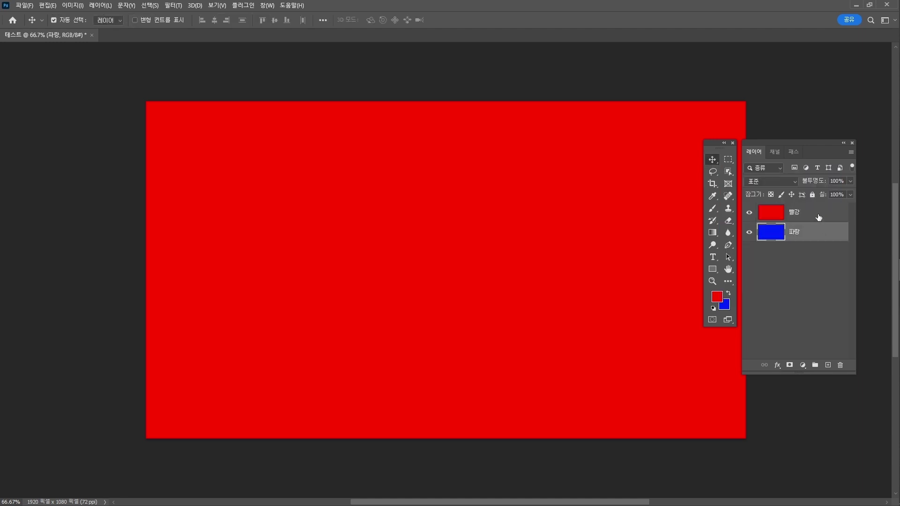
pyautogui.click(819, 217)
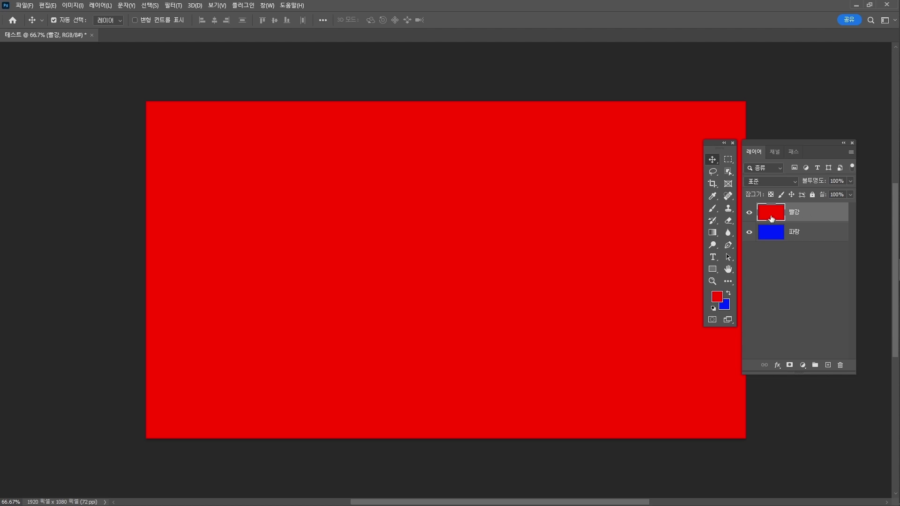
pyautogui.click(749, 213)
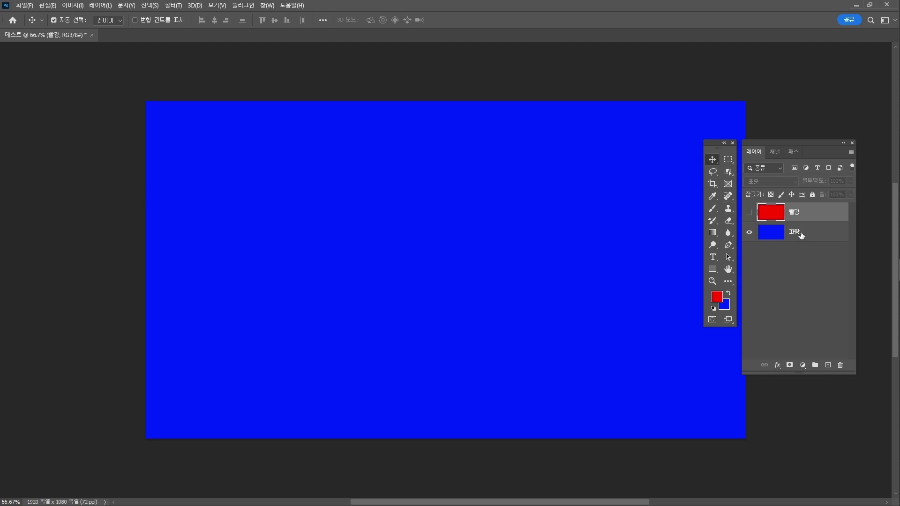
pyautogui.click(749, 213)
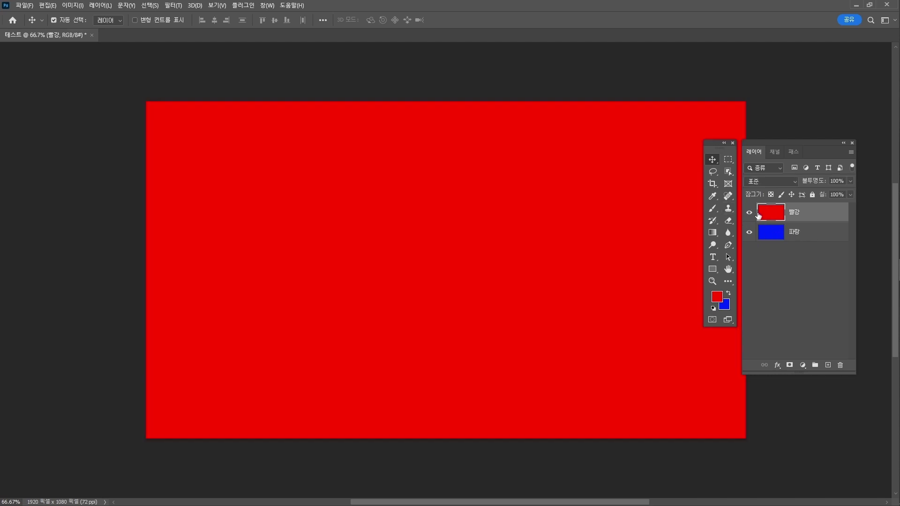
pyautogui.moveTo(803, 214); pyautogui.dragTo(803, 245)
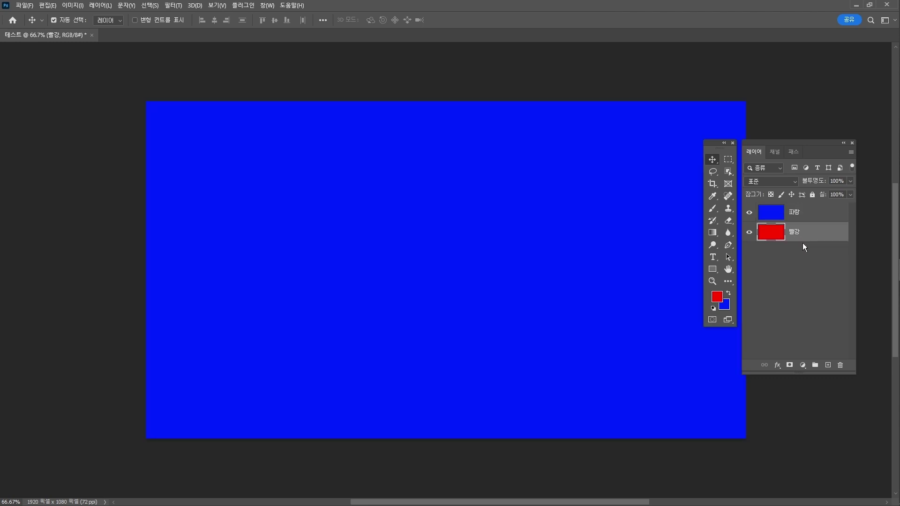
# Set the 파랑 layer's opacity to 0% and switch its visibility off and on.
pyautogui.click(799, 219)
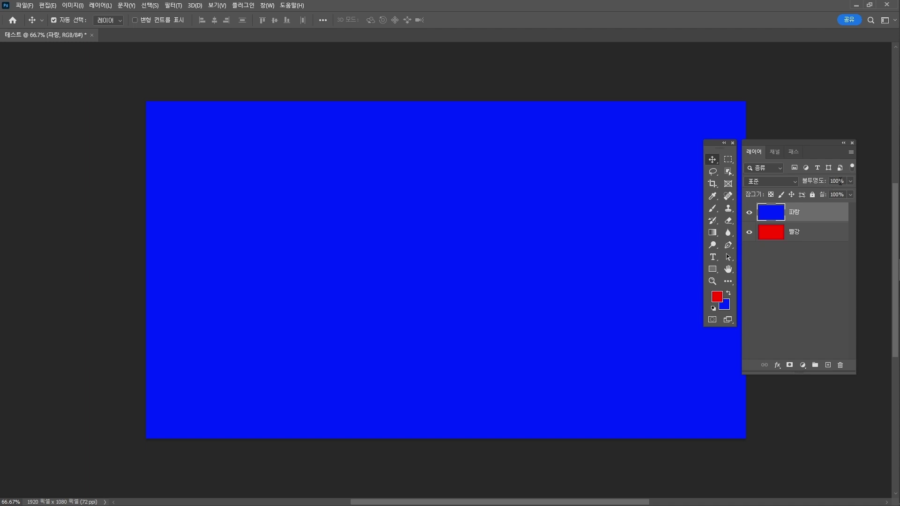
pyautogui.click(827, 181)
pyautogui.write('0')
pyautogui.press('Return')
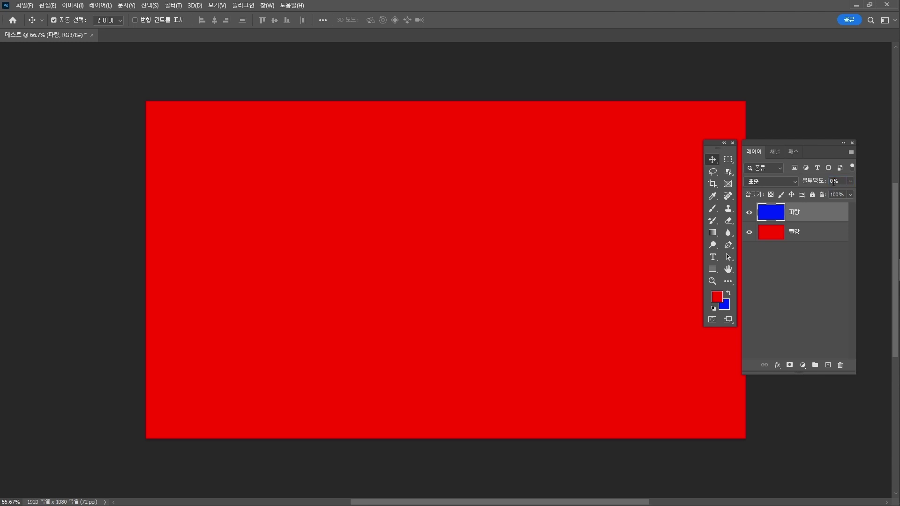
pyautogui.click(750, 214)
pyautogui.click(749, 215)
# Raise the 파랑 layer's opacity to 53% and on to 100%.
pyautogui.click(831, 181)
pyautogui.click(851, 182)
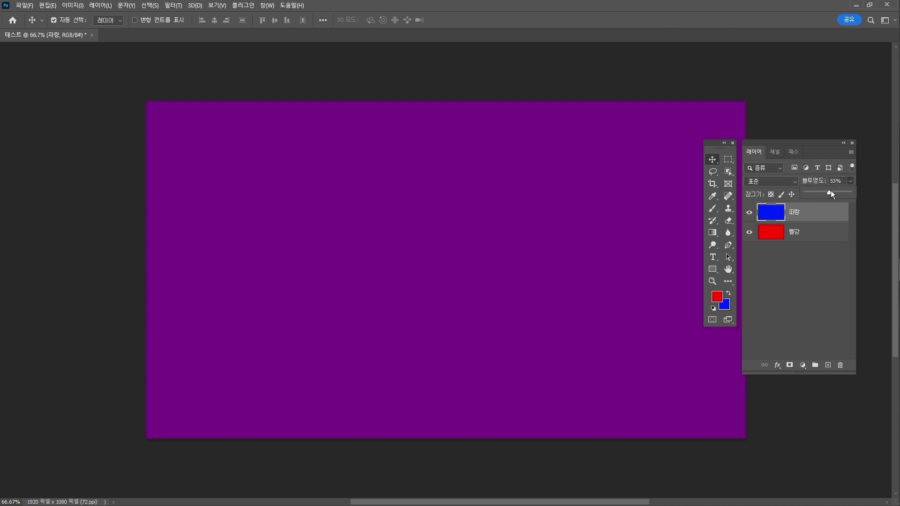
pyautogui.moveTo(828, 191); pyautogui.dragTo(886, 197)
pyautogui.click(851, 181)
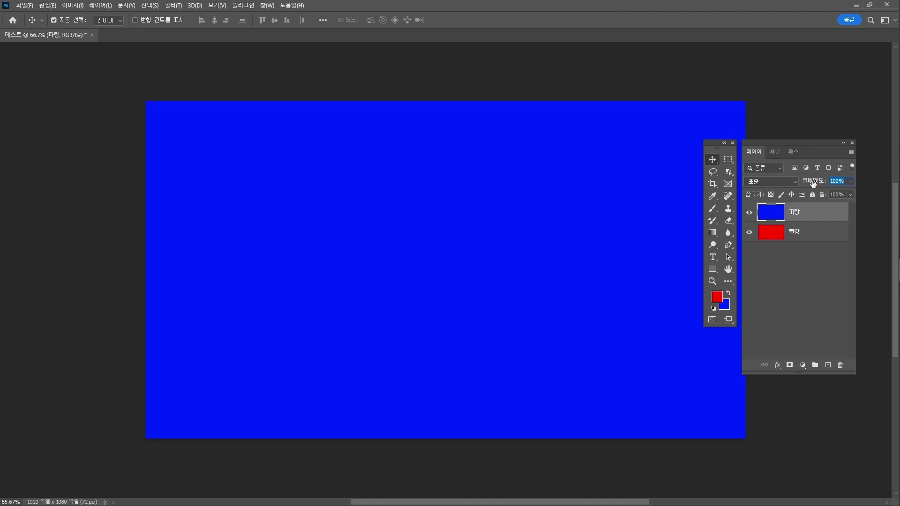
pyautogui.moveTo(821, 182); pyautogui.dragTo(840, 182)
# Select a rectangular area in the middle of the canvas with the Rectangular Marquee tool (사각형 선택 윤곽 도구), keeping the 파랑 layer active.
pyautogui.click(729, 162)
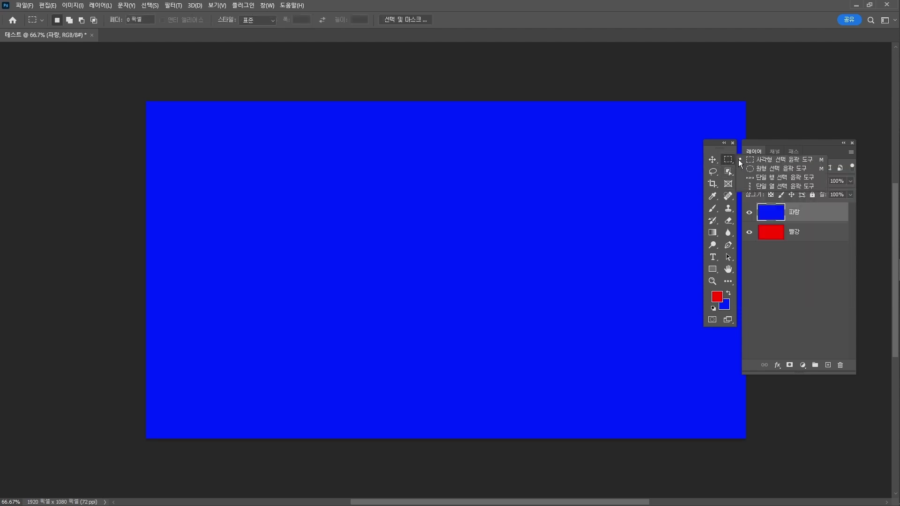
pyautogui.click(764, 159)
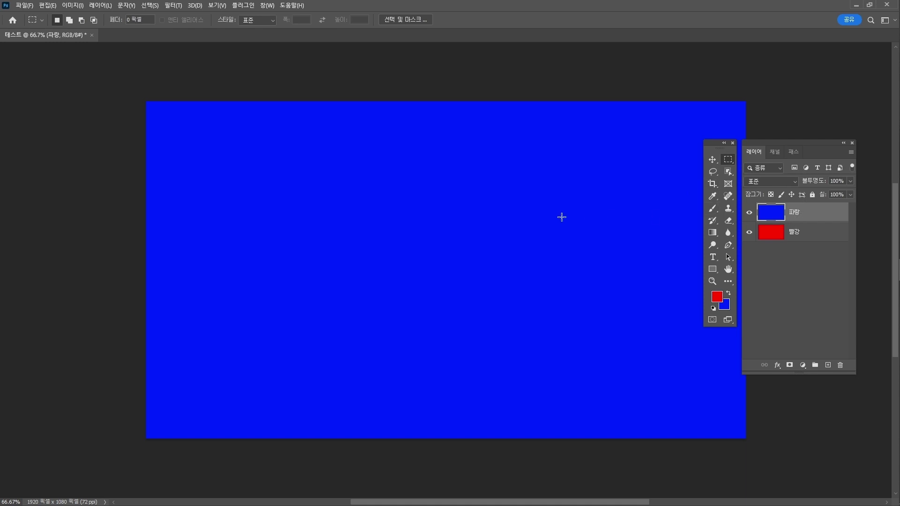
pyautogui.moveTo(342, 181); pyautogui.dragTo(577, 347)
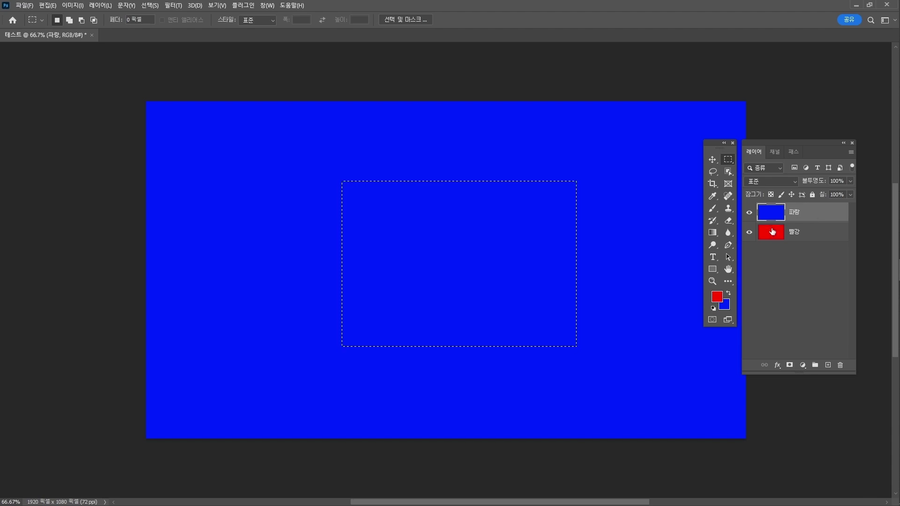
# Activate the Brush tool and set the foreground color to black (#000000).
pyautogui.click(714, 209)
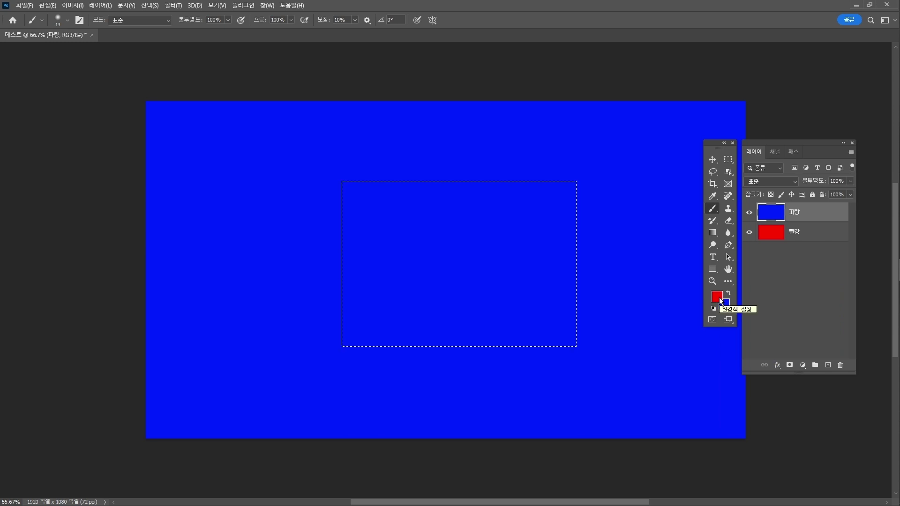
pyautogui.click(720, 299)
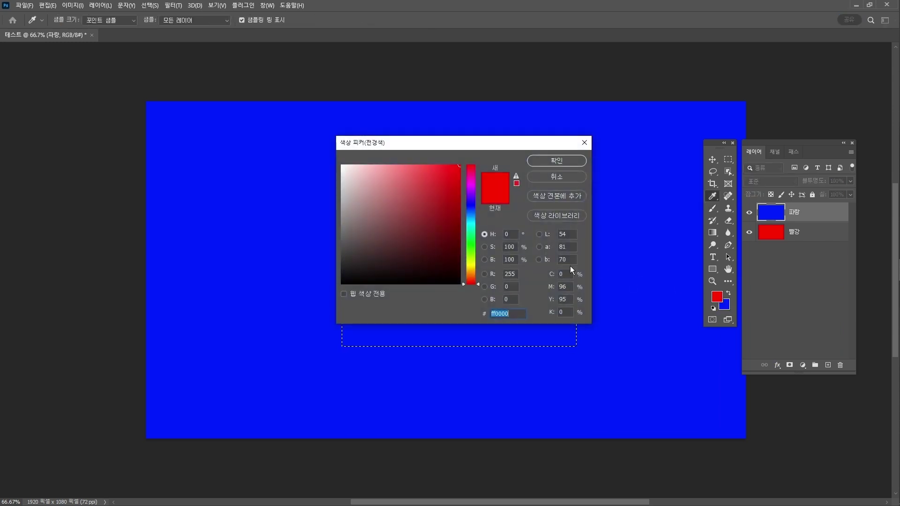
pyautogui.moveTo(386, 217); pyautogui.dragTo(291, 325)
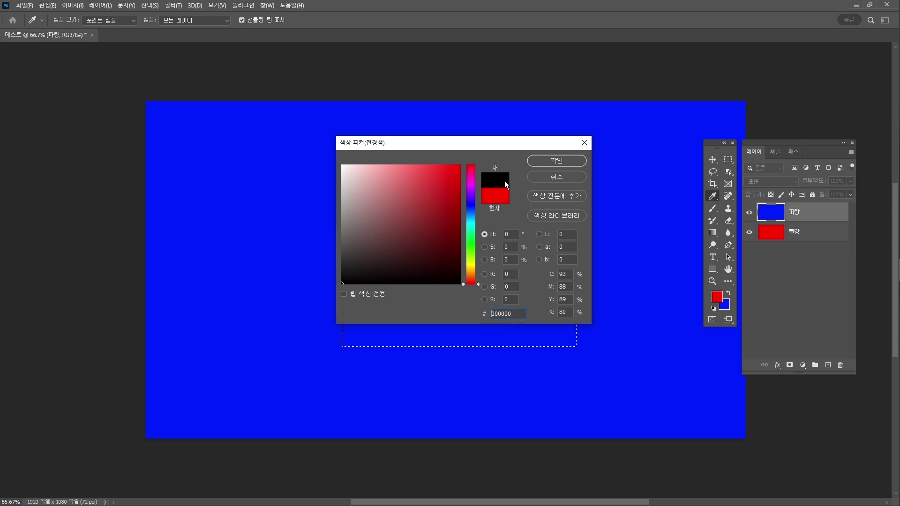
pyautogui.click(350, 269)
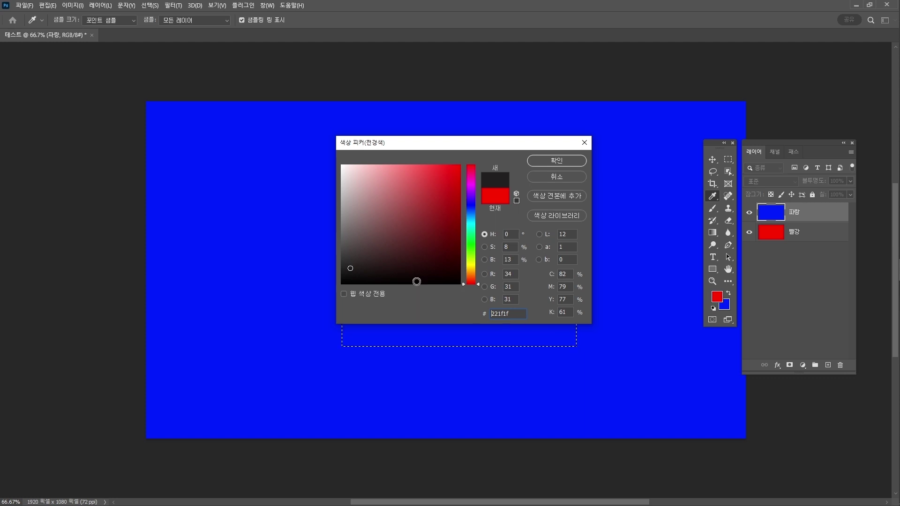
pyautogui.click(357, 271)
pyautogui.moveTo(357, 271); pyautogui.dragTo(308, 305)
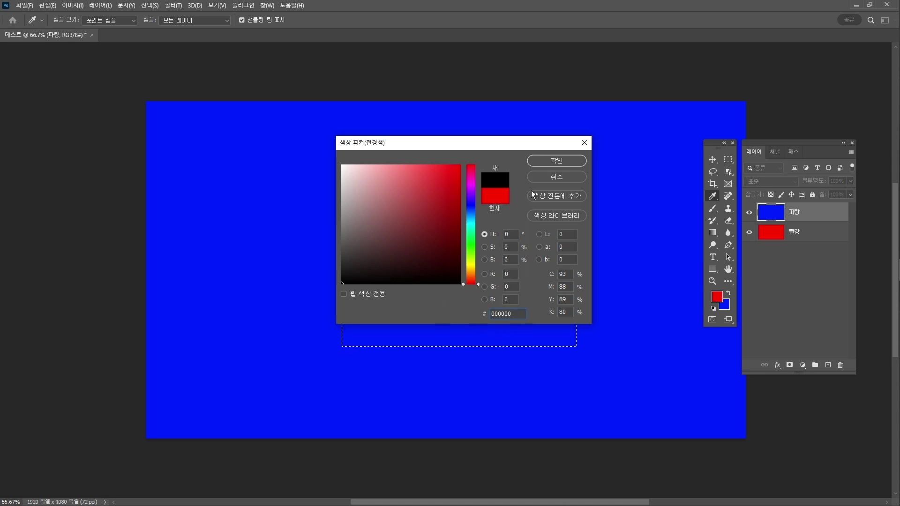
pyautogui.click(569, 160)
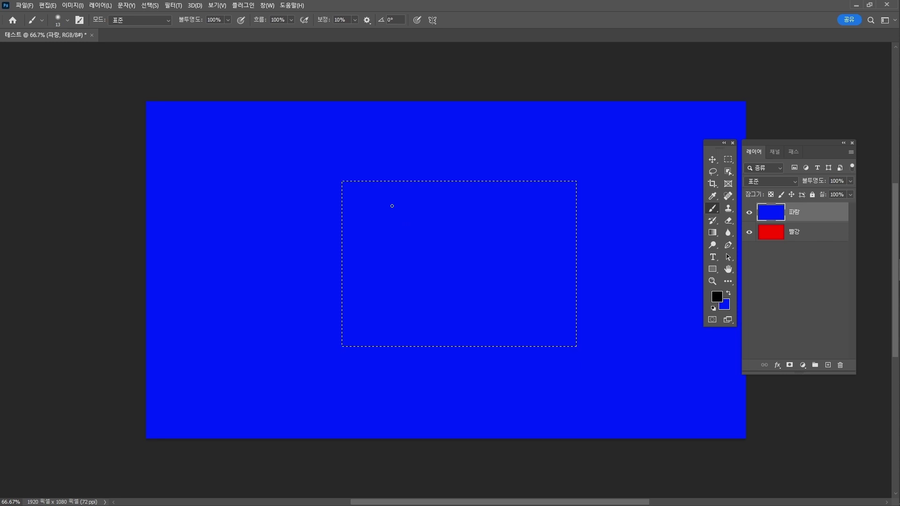
# Set the brush size to 120 px and paint black over roughly the left third of the rectangular selection on the 파랑 layer.
pyautogui.click(67, 21)
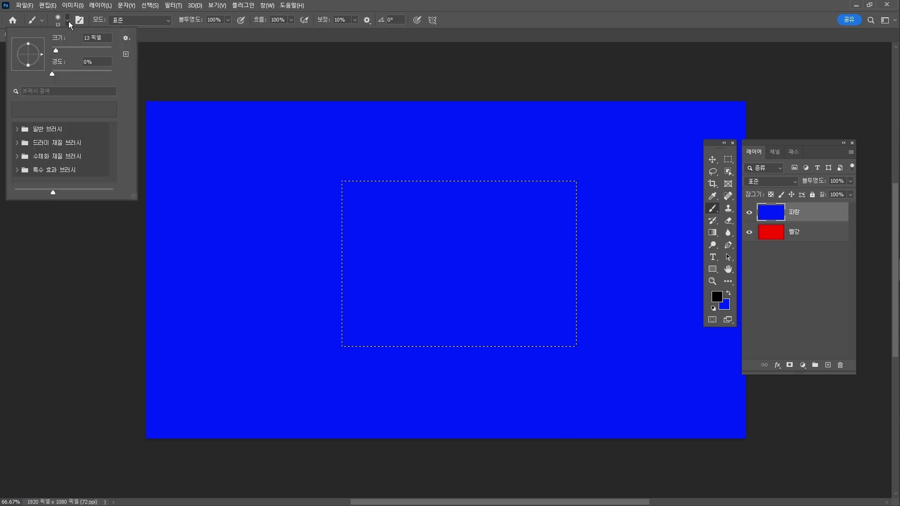
pyautogui.moveTo(56, 50); pyautogui.dragTo(59, 50)
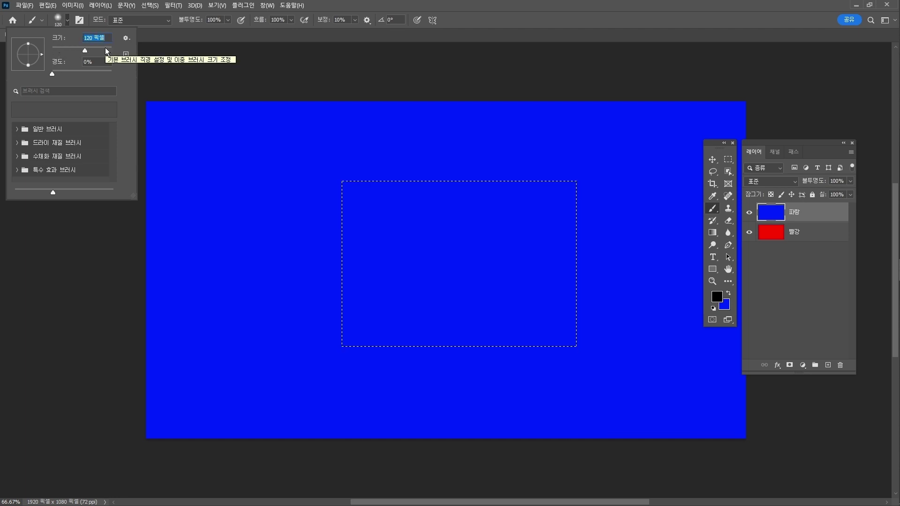
pyautogui.press('Return')
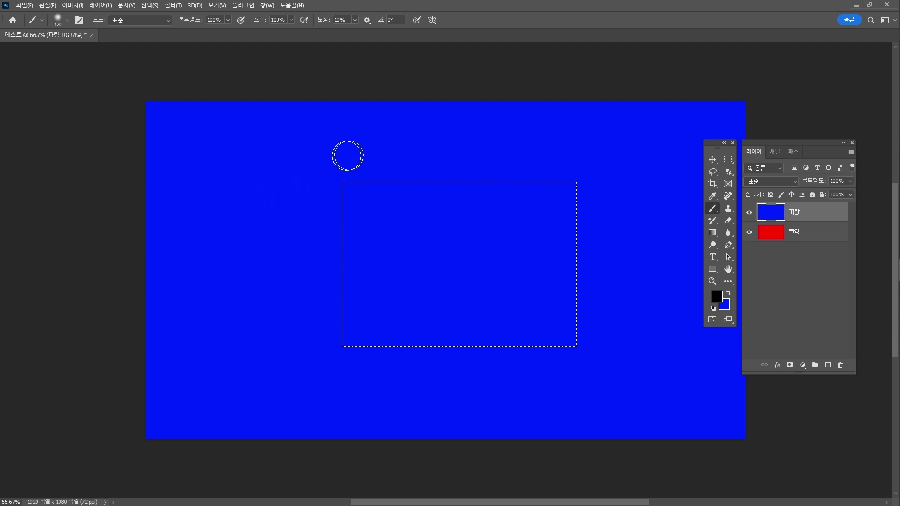
pyautogui.moveTo(389, 161)
pyautogui.mouseDown()
pyautogui.moveTo(334, 257)
pyautogui.moveTo(459, 127)
pyautogui.moveTo(466, 166)
pyautogui.moveTo(569, 167)
pyautogui.mouseUp()
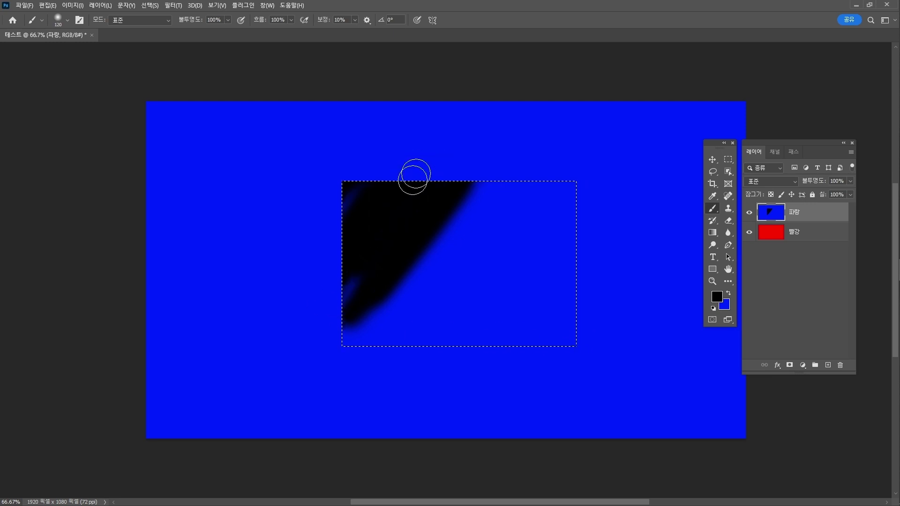
pyautogui.moveTo(431, 237); pyautogui.dragTo(368, 299)
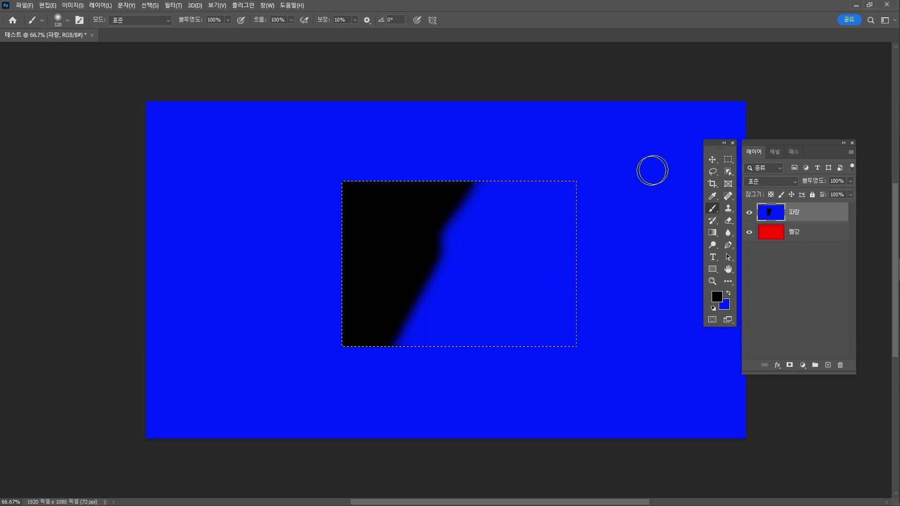
# Activate the Move tool and deselect the rectangular selection (선택 해제).
pyautogui.click(711, 160)
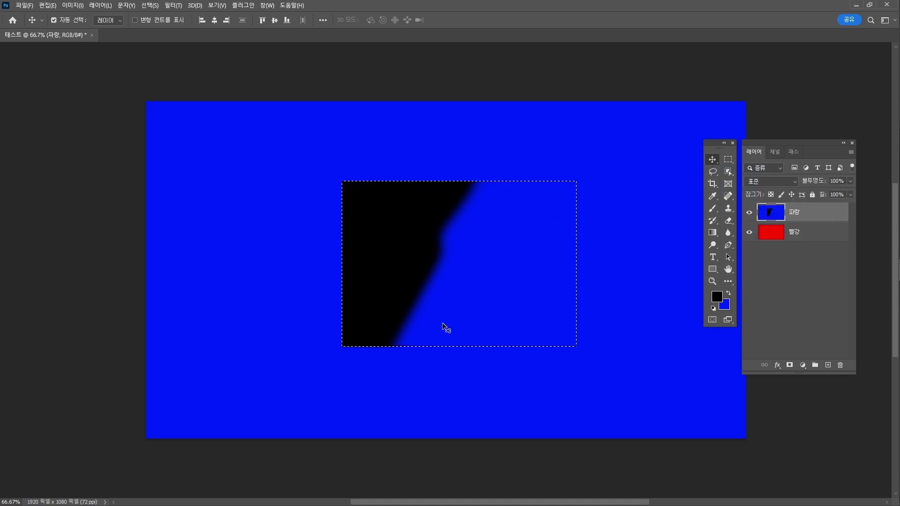
pyautogui.click(150, 6)
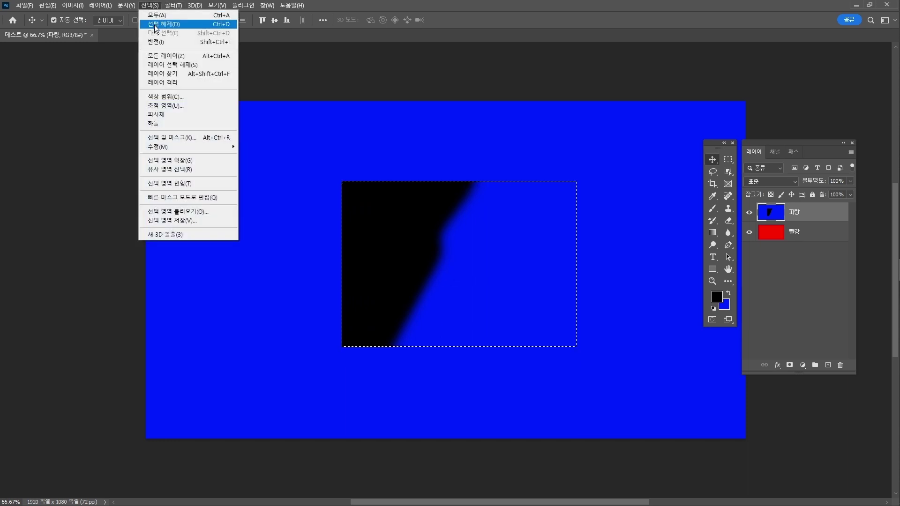
pyautogui.click(154, 25)
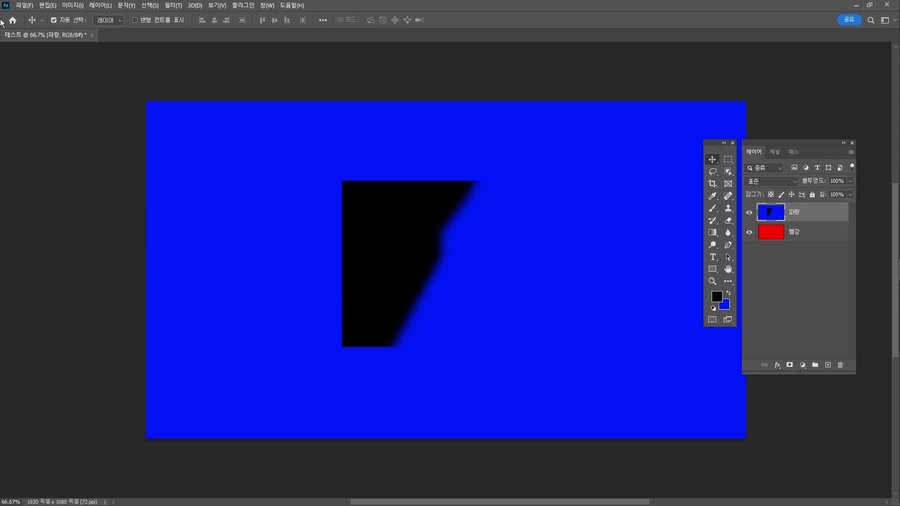
pyautogui.click(47, 6)
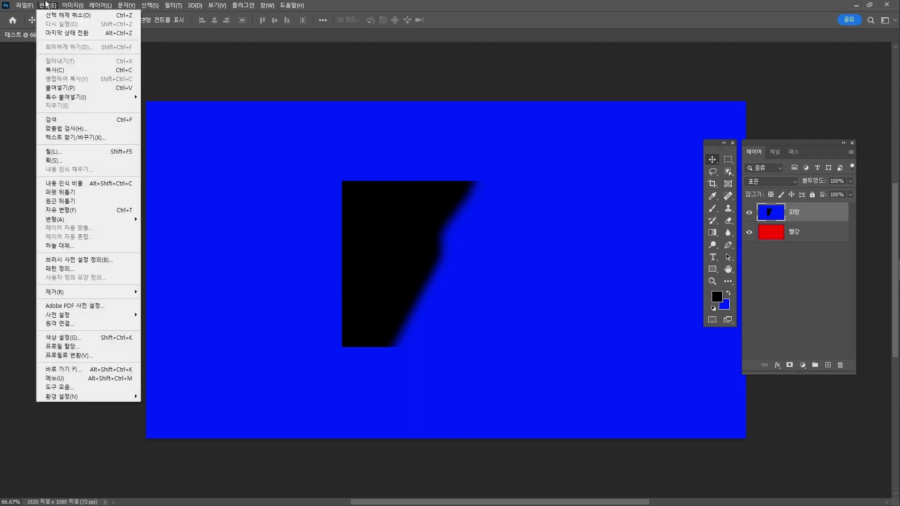
pyautogui.click(58, 152)
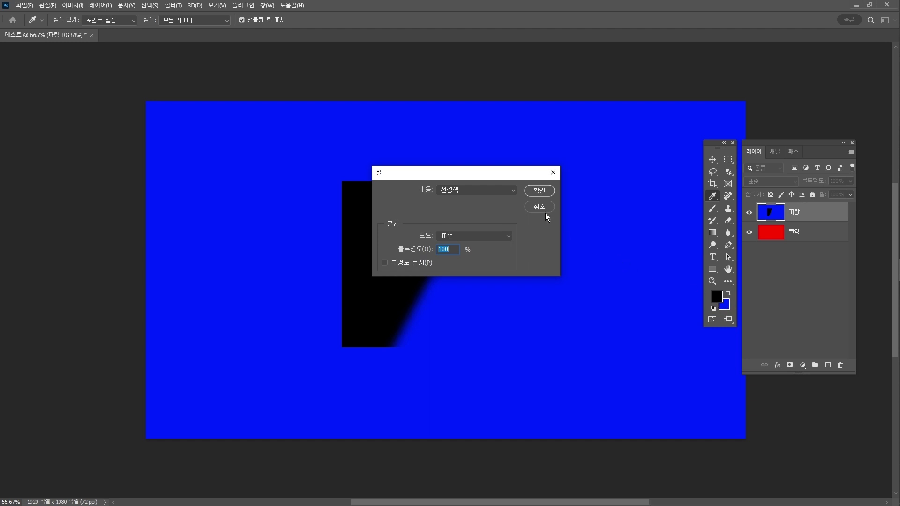
pyautogui.click(539, 190)
pyautogui.press('v')
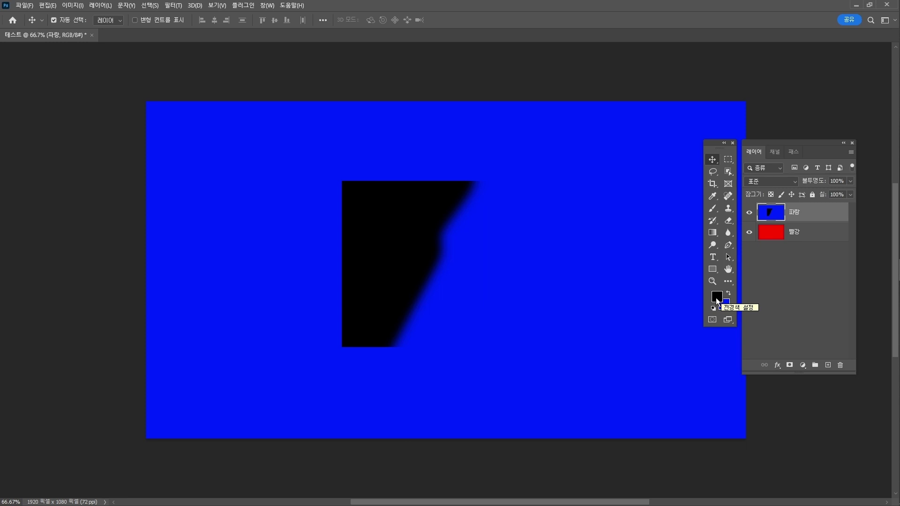
# Set the foreground color to blue (#001eff) by sampling the blue area of the canvas.
pyautogui.click(718, 295)
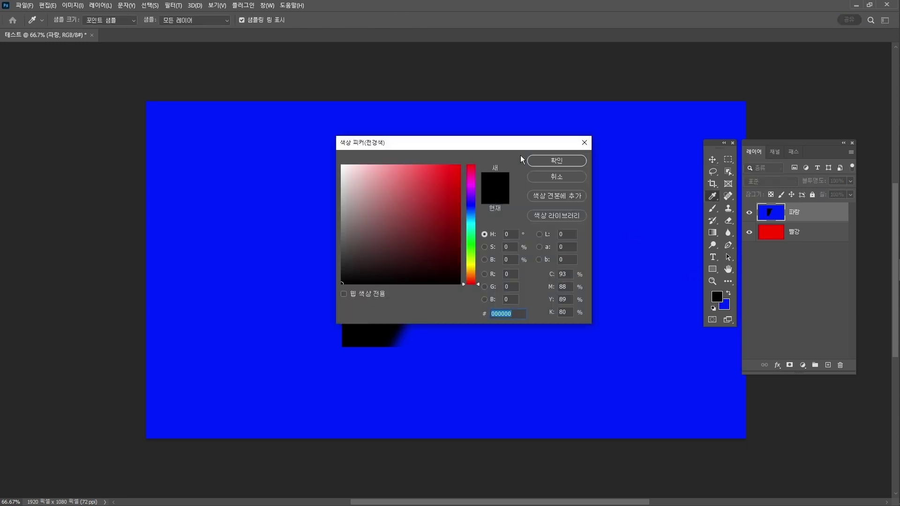
pyautogui.moveTo(506, 144); pyautogui.dragTo(505, 163)
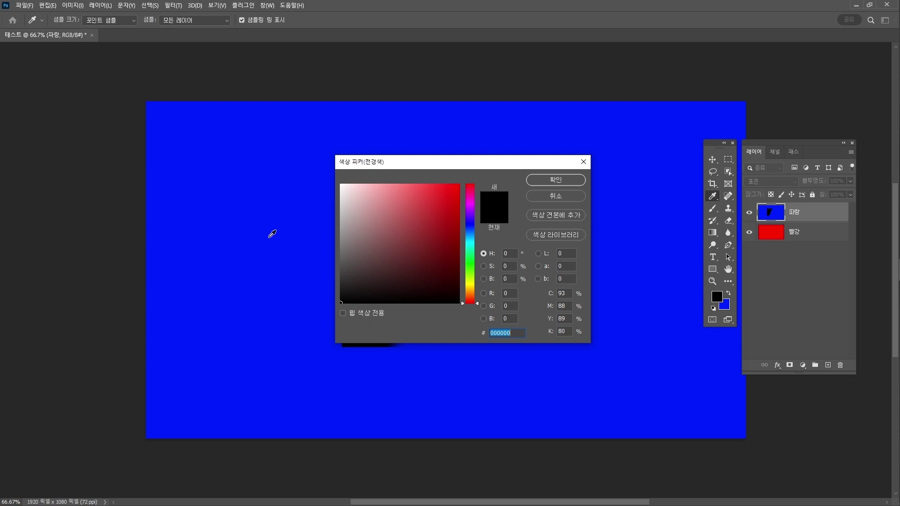
pyautogui.click(214, 225)
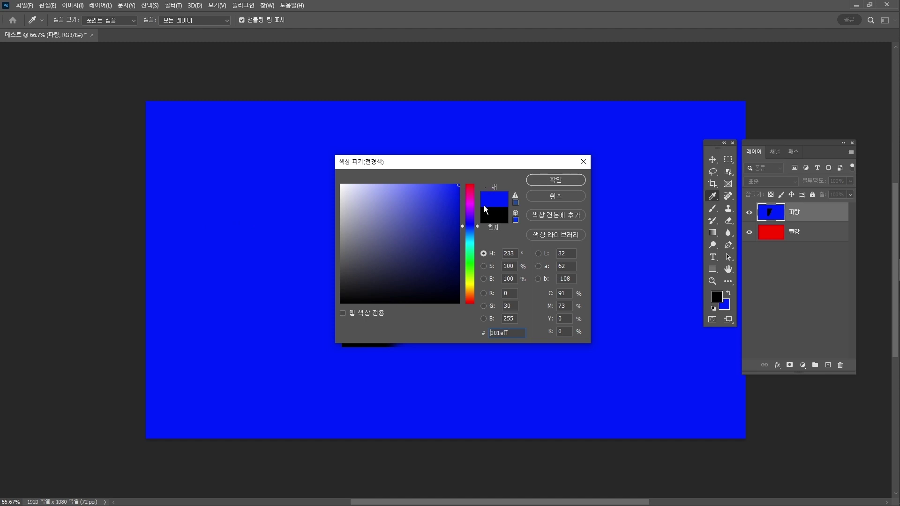
pyautogui.click(556, 180)
pyautogui.press('v')
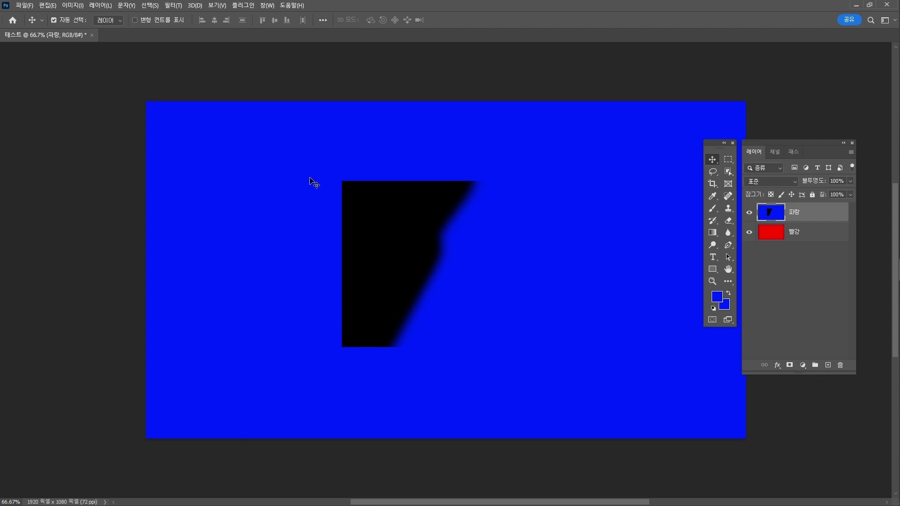
# Fill the whole 파랑 layer with the foreground color (전경색) in 표준 mode at 100% opacity.
pyautogui.click(47, 5)
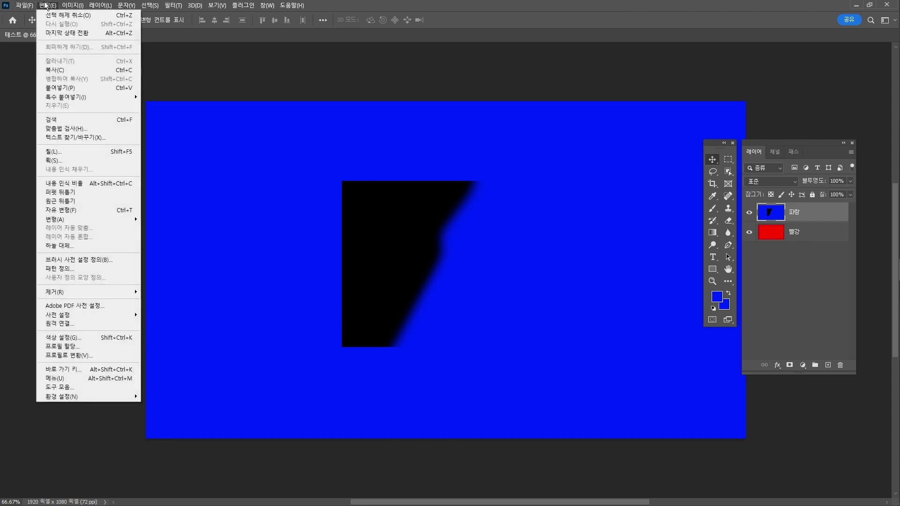
pyautogui.click(74, 150)
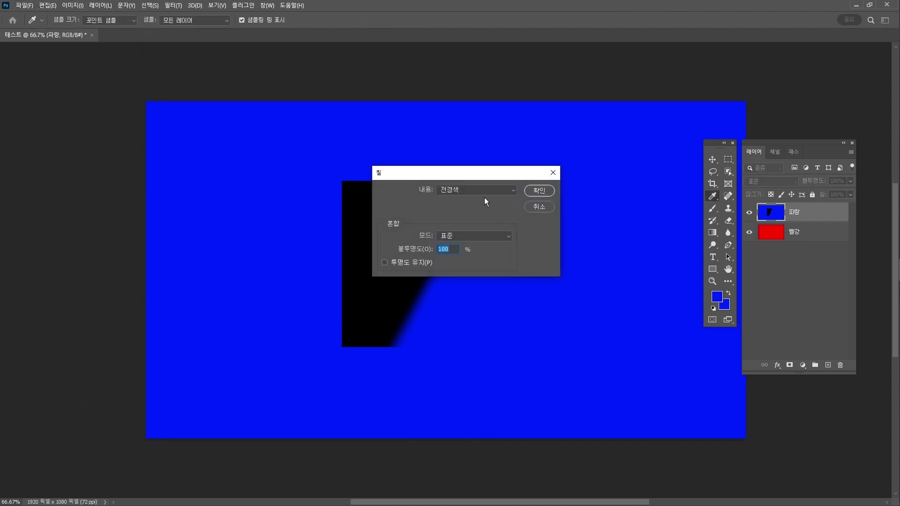
pyautogui.press('v')
pyautogui.click(540, 192)
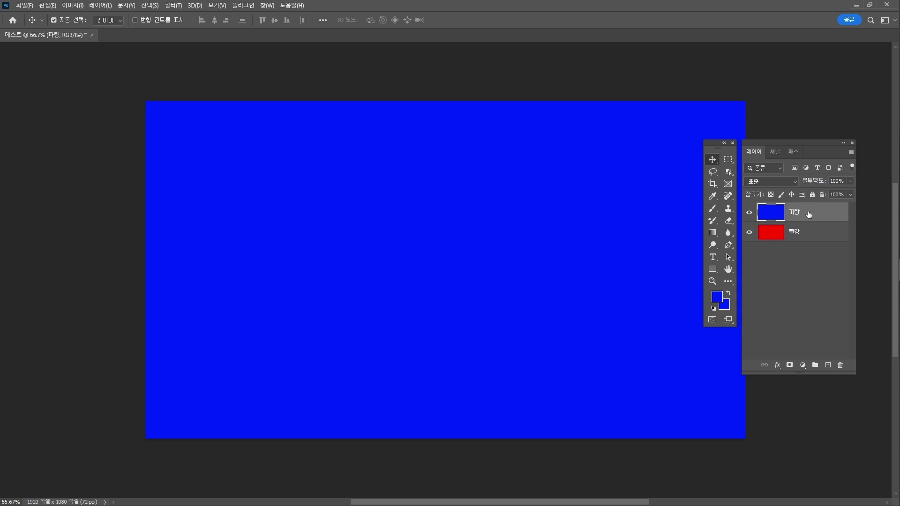
# Select a large ellipse in the middle of the 파랑 layer with the Elliptical Marquee tool (원형 선택 윤곽 도구) and delete its contents.
pyautogui.press('m')
pyautogui.moveTo(730, 148); pyautogui.dragTo(621, 149)
pyautogui.click(633, 162)
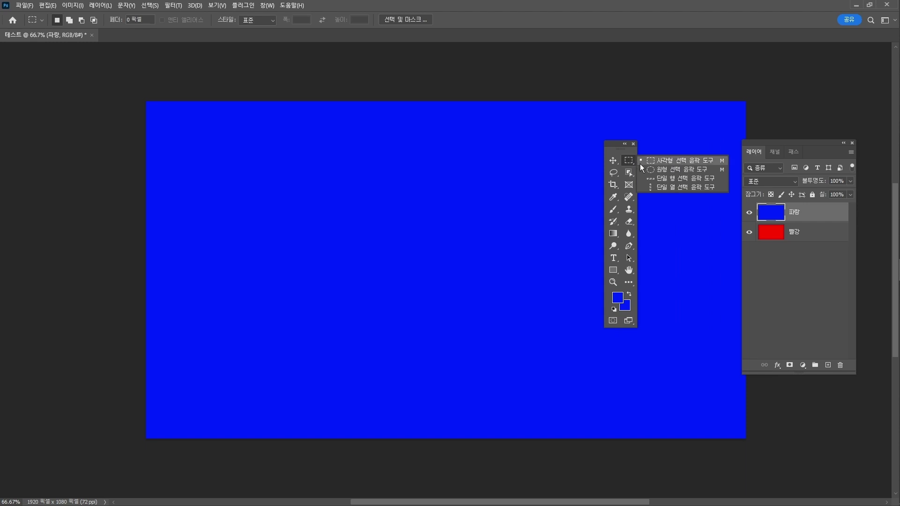
pyautogui.click(675, 172)
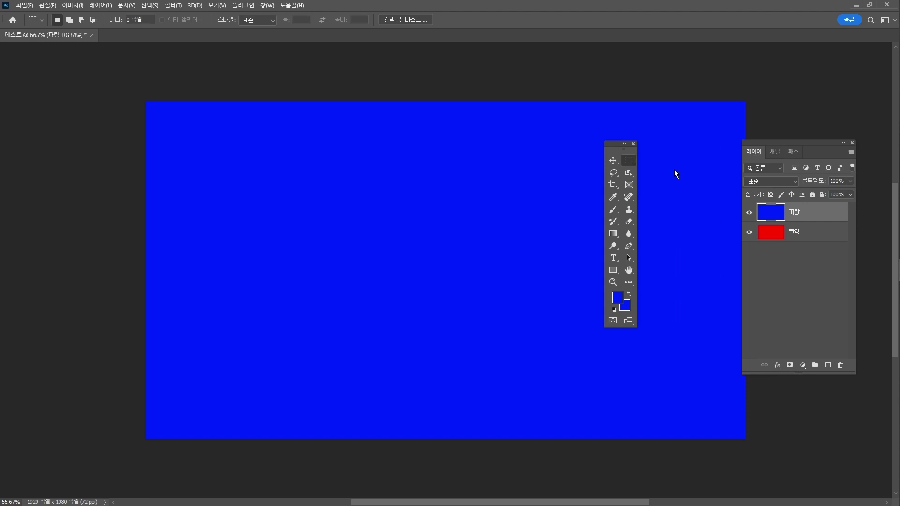
pyautogui.moveTo(615, 155); pyautogui.dragTo(707, 150)
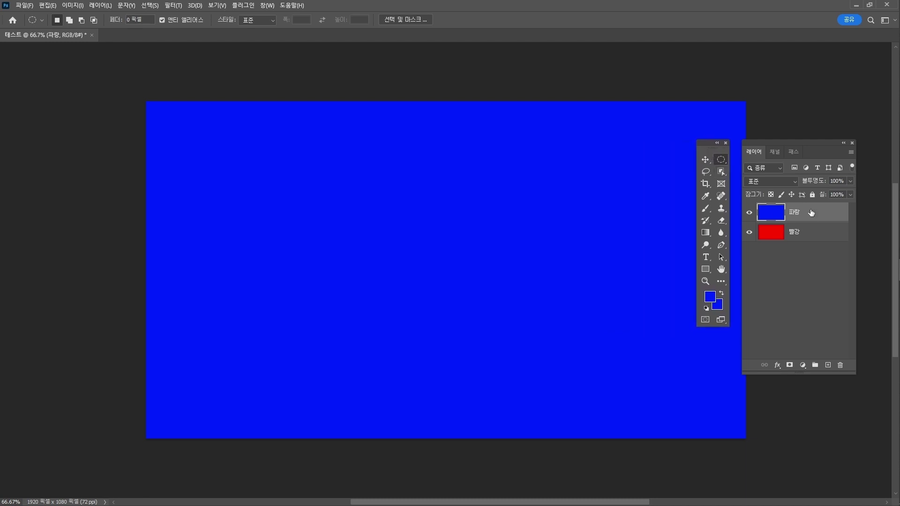
pyautogui.moveTo(266, 157); pyautogui.dragTo(639, 378)
pyautogui.press('Delete')
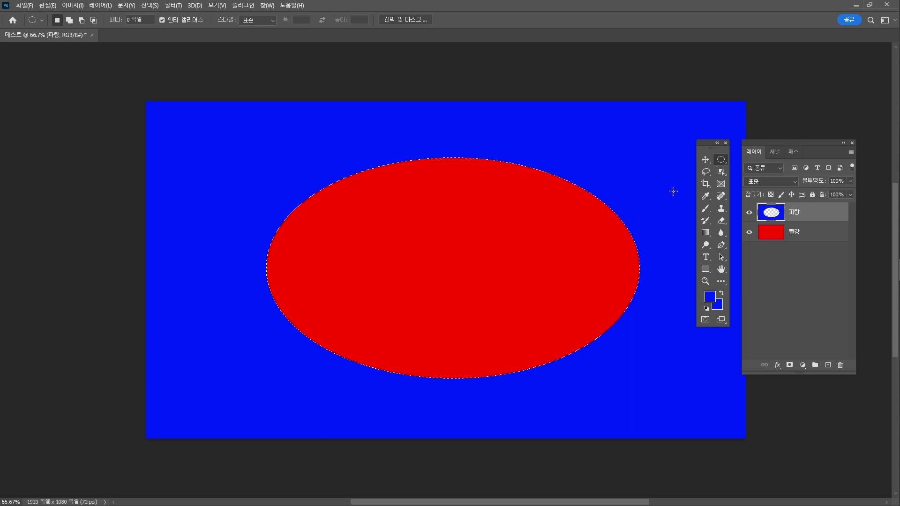
# Activate the Move tool and deselect the elliptical selection.
pyautogui.click(705, 160)
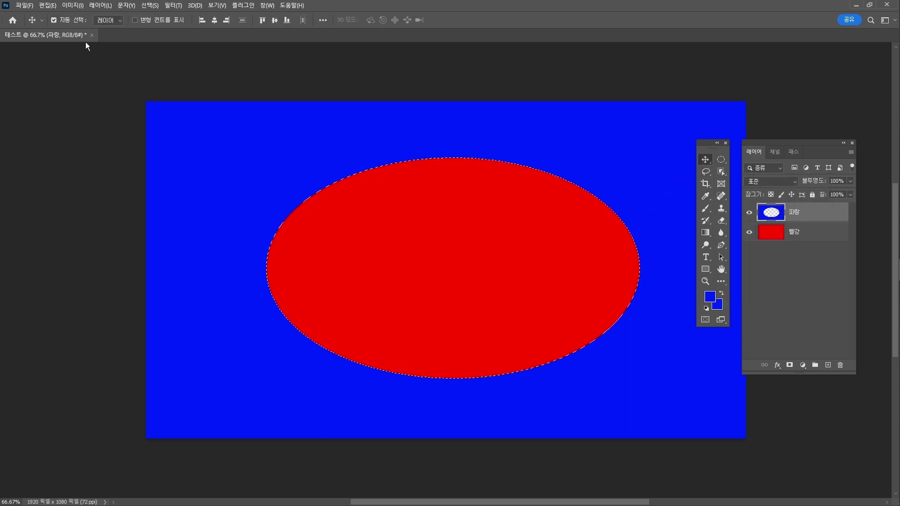
pyautogui.click(150, 7)
pyautogui.click(173, 24)
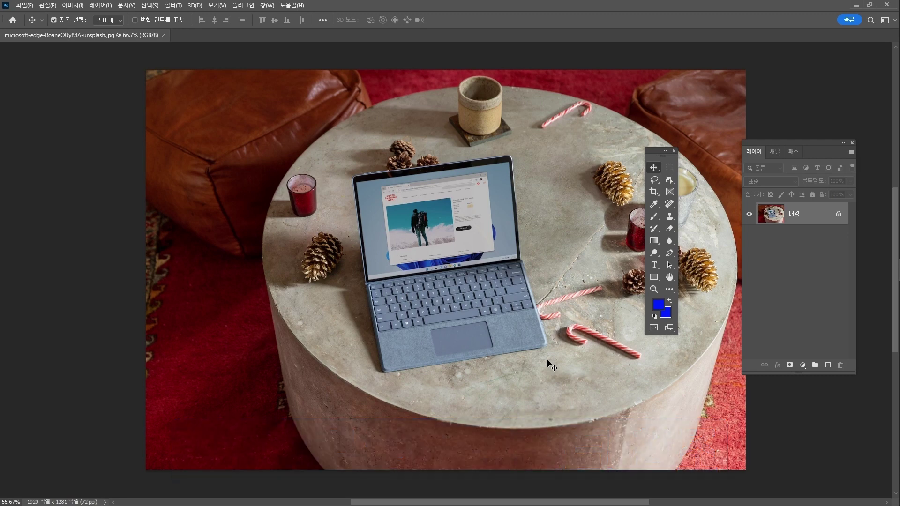
# In the laptop photo document, look over the marquee, lasso and object selection tool variants and activate the Object Selection tool (개체 선택 도구).
pyautogui.click(670, 168)
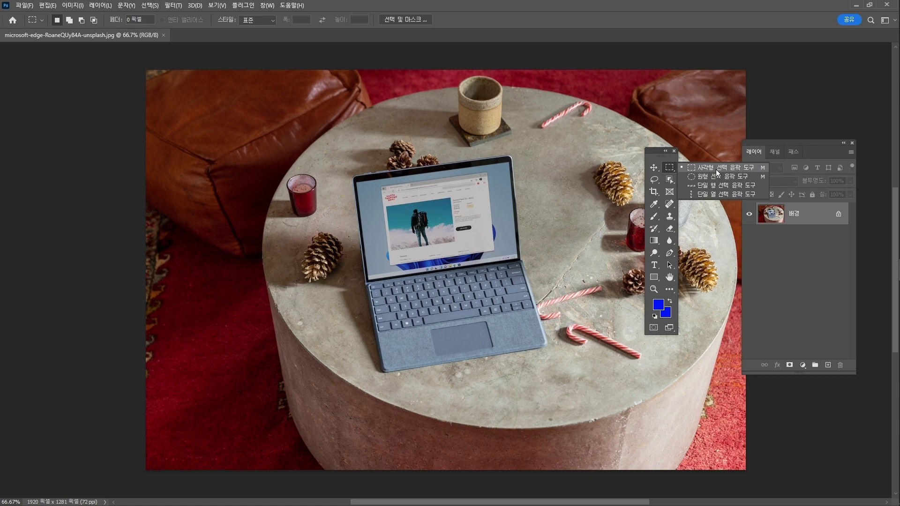
pyautogui.click(654, 179)
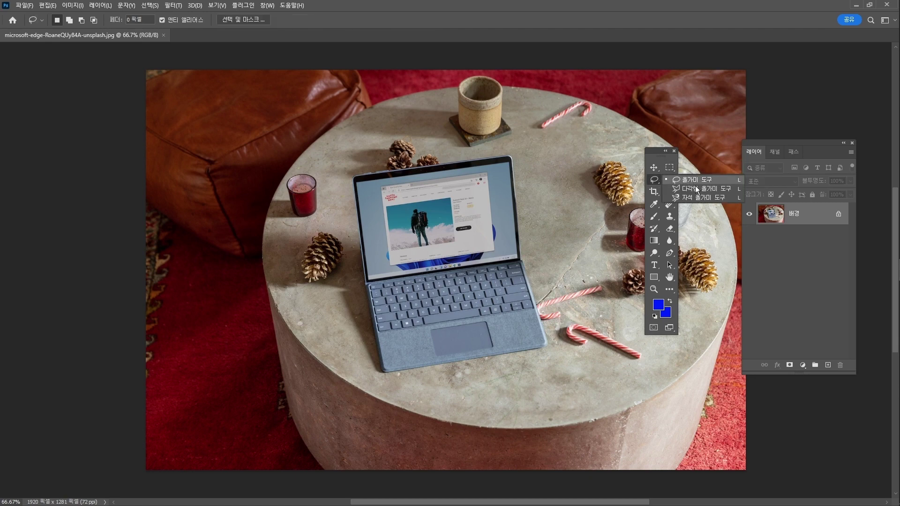
pyautogui.click(669, 180)
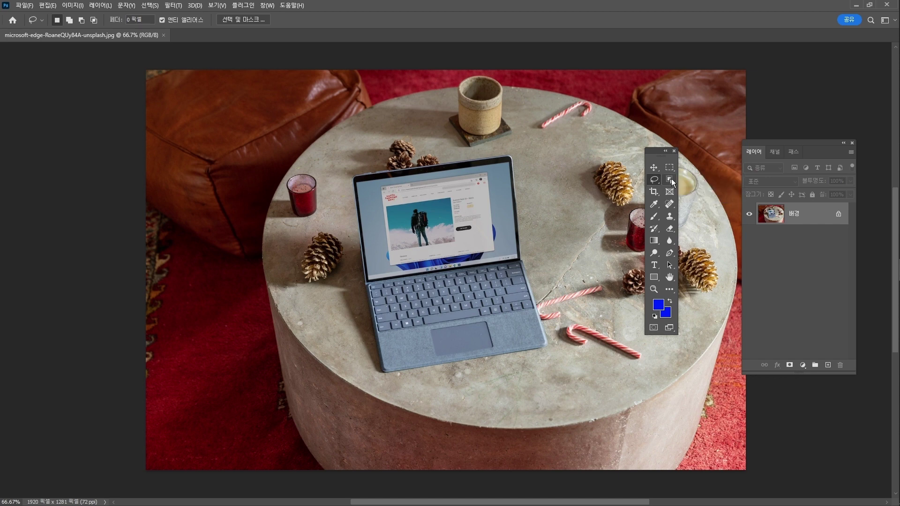
pyautogui.click(671, 181)
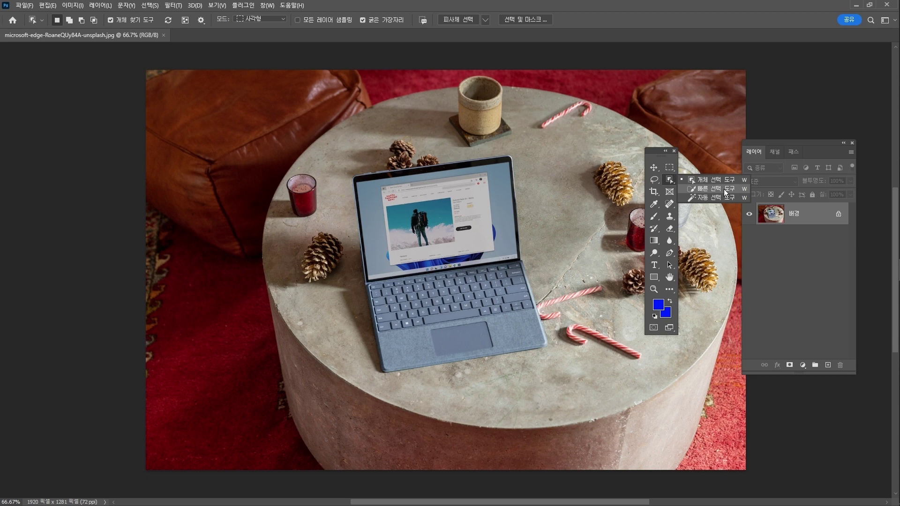
pyautogui.click(670, 179)
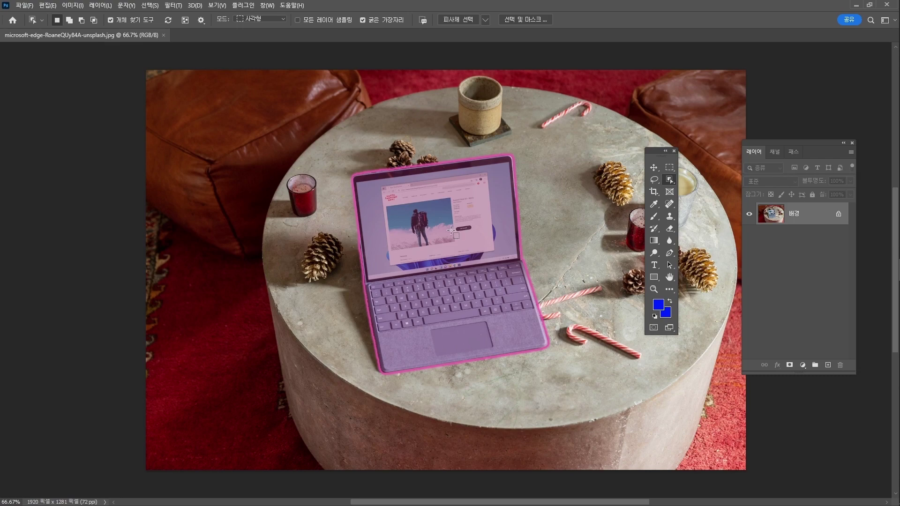
# Select the laptop with the Object Selection tool and add a layer mask that hides everything around it.
pyautogui.click(452, 231)
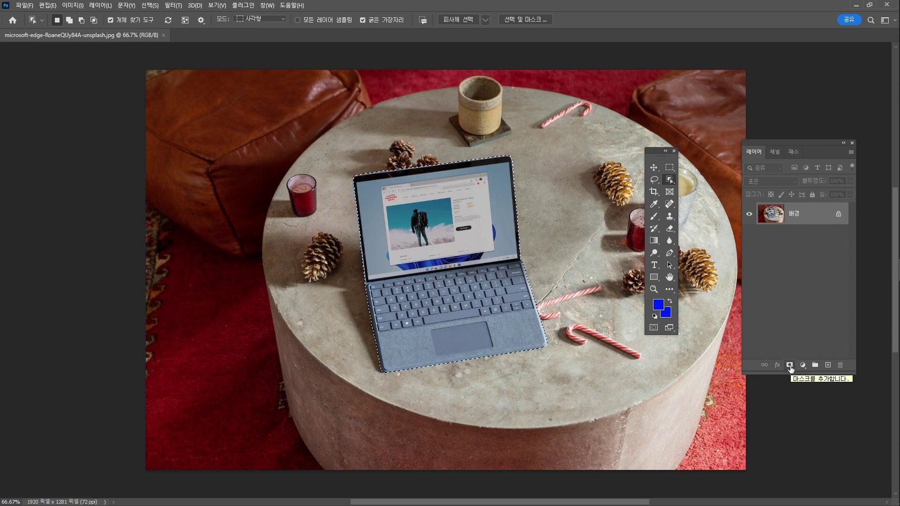
pyautogui.click(790, 366)
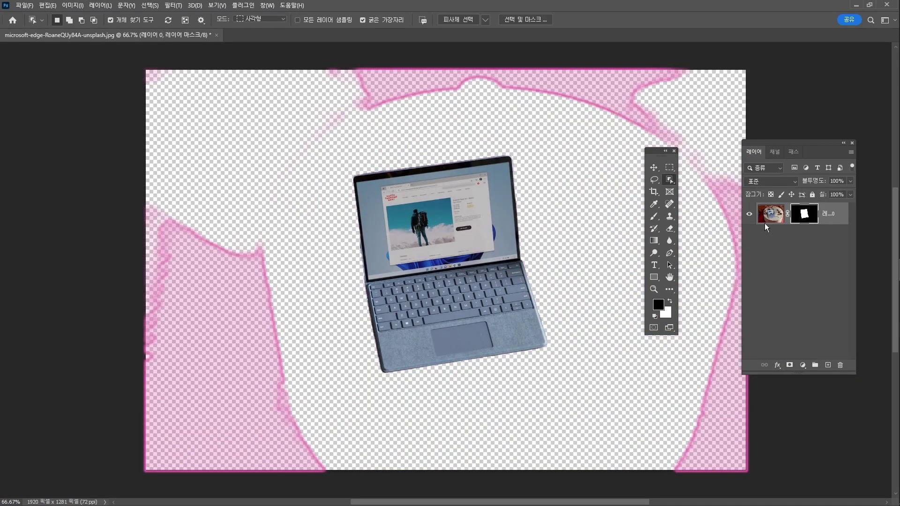
# Target the layer's image, switch back to its layer mask, and activate the Move tool.
pyautogui.click(774, 214)
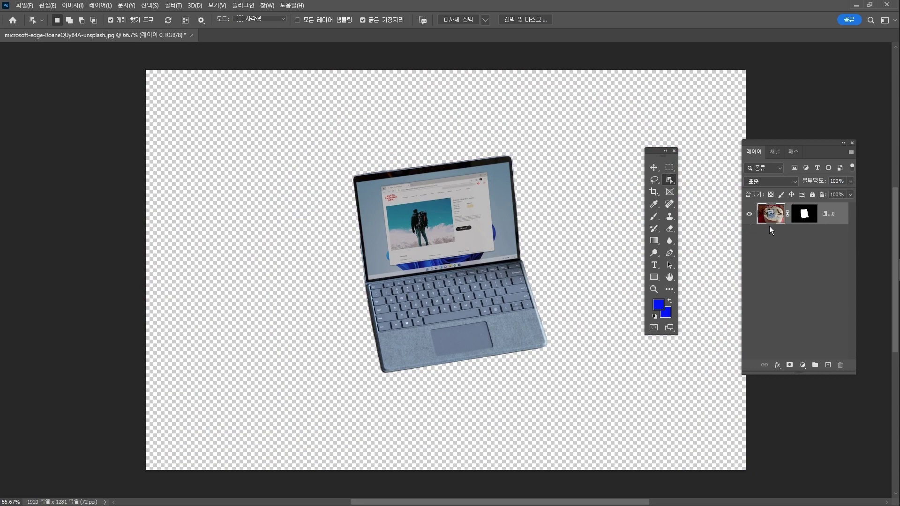
pyautogui.click(811, 217)
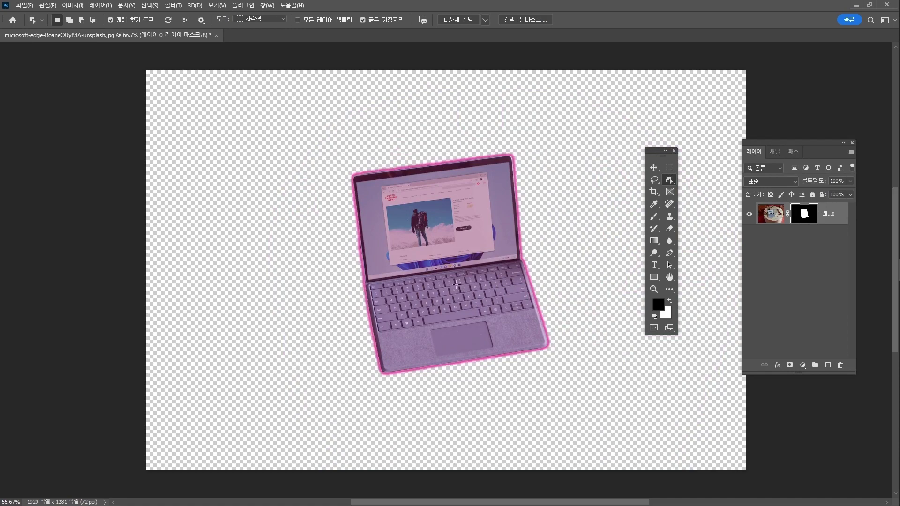
pyautogui.press('v')
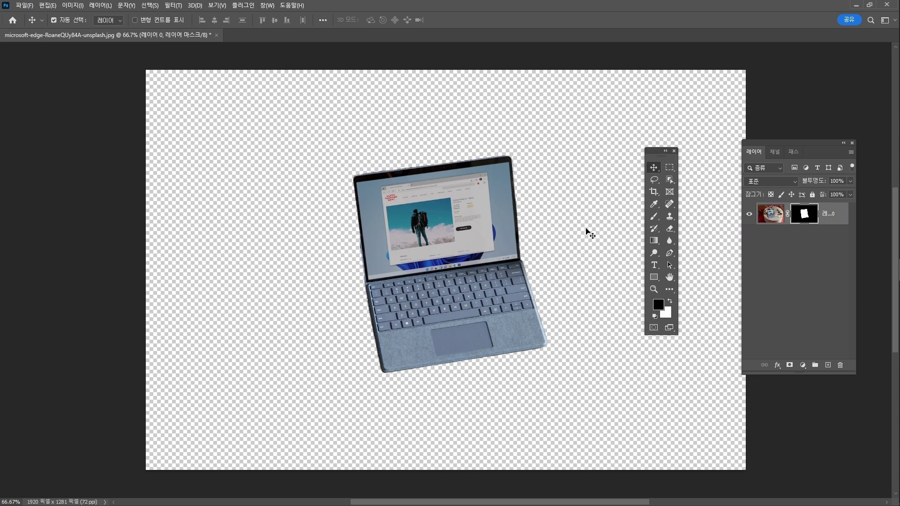
# Save the masked laptop document as 노트북 in Photoshop (PSD) format in the 다운로드 folder.
pyautogui.click(33, 6)
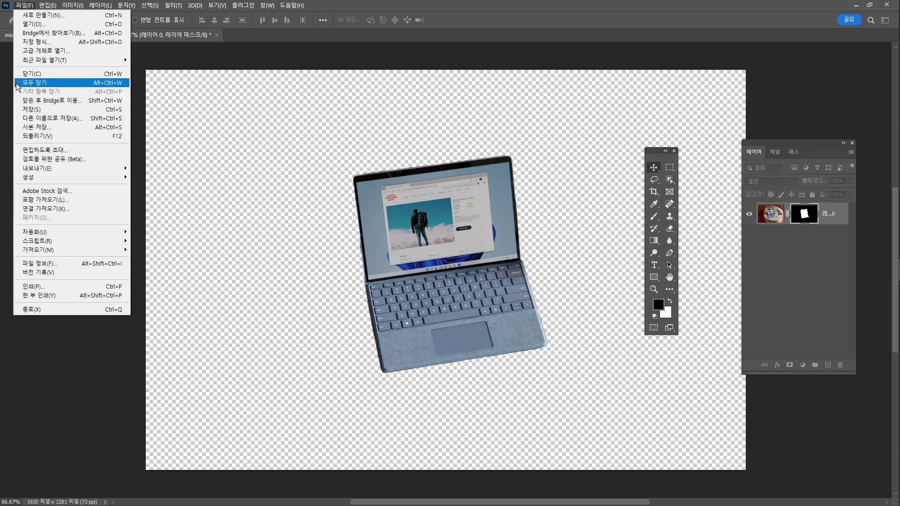
pyautogui.click(39, 120)
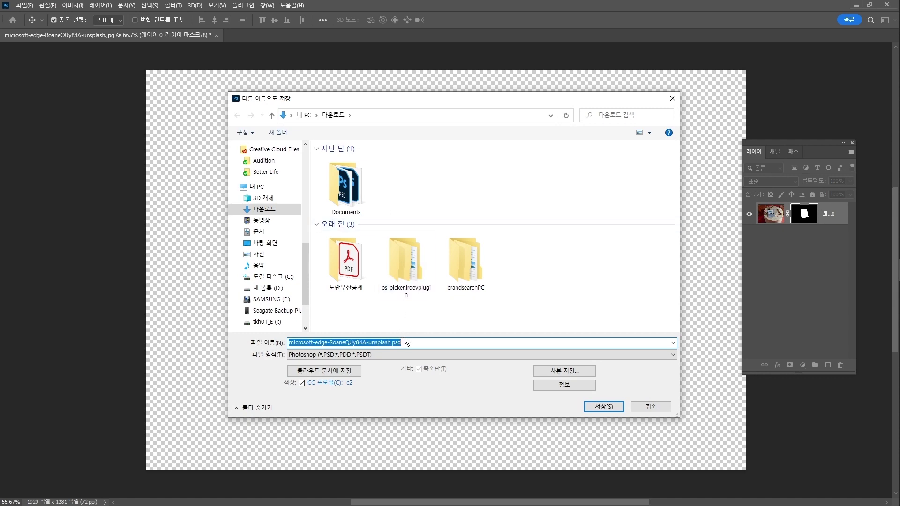
pyautogui.moveTo(412, 346); pyautogui.dragTo(230, 333)
pyautogui.write('노트')
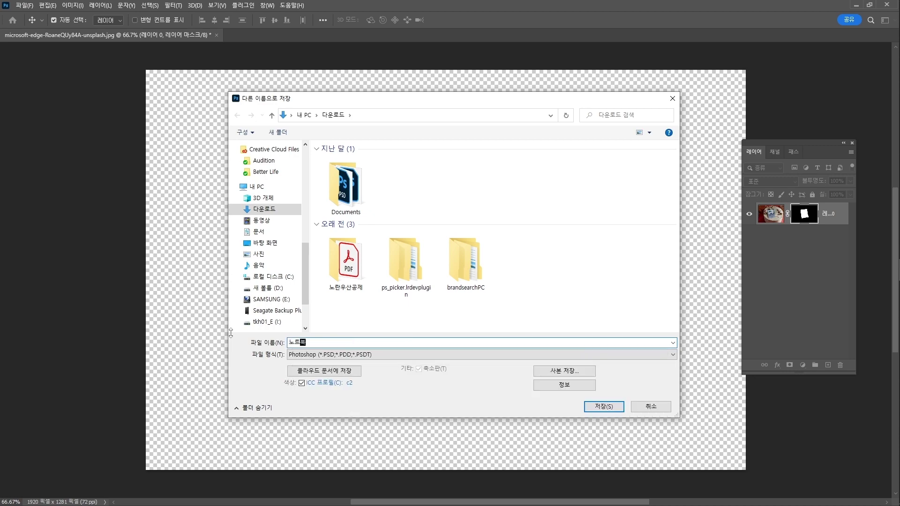
pyautogui.write('북')
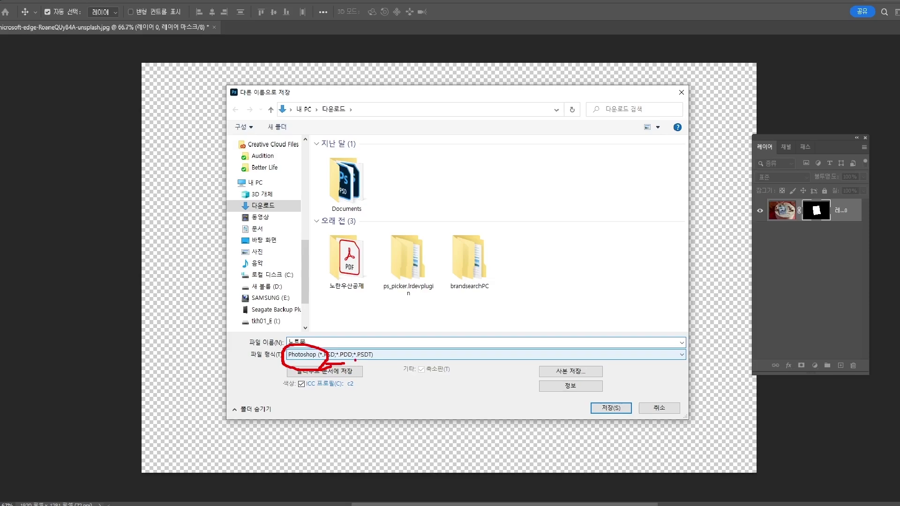
pyautogui.doubleClick(424, 333)
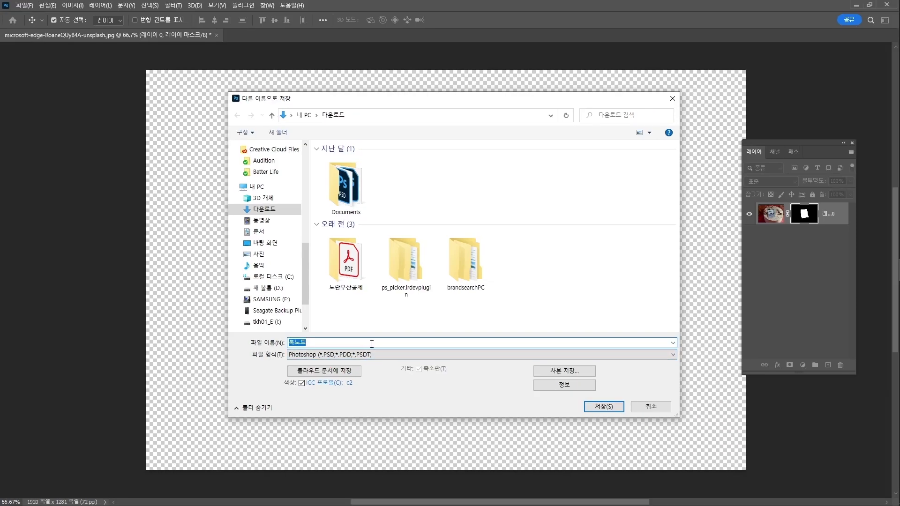
pyautogui.write('노트북')
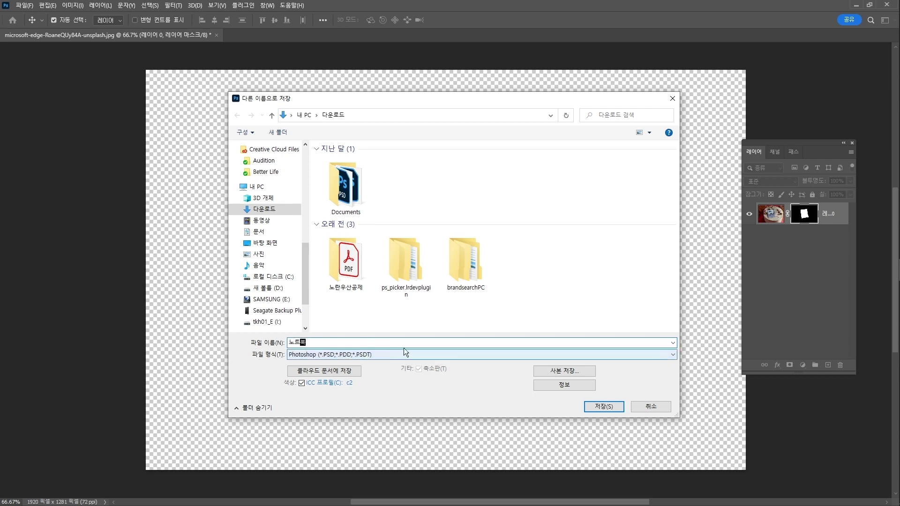
pyautogui.click(595, 409)
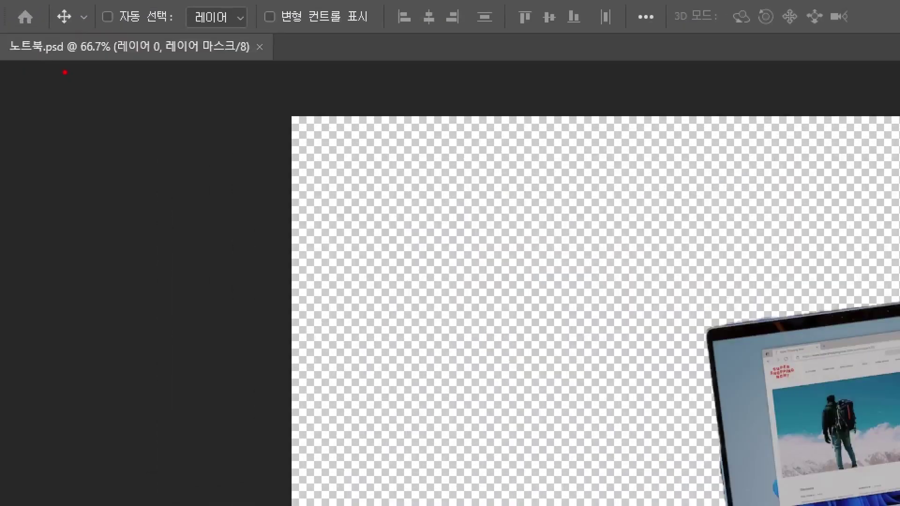
pyautogui.moveTo(64, 72)
pyautogui.mouseDown()
pyautogui.moveTo(1, 58)
pyautogui.moveTo(6, 27)
pyautogui.moveTo(74, 7)
pyautogui.moveTo(124, 31)
pyautogui.moveTo(100, 81)
pyautogui.moveTo(70, 68)
pyautogui.mouseUp()
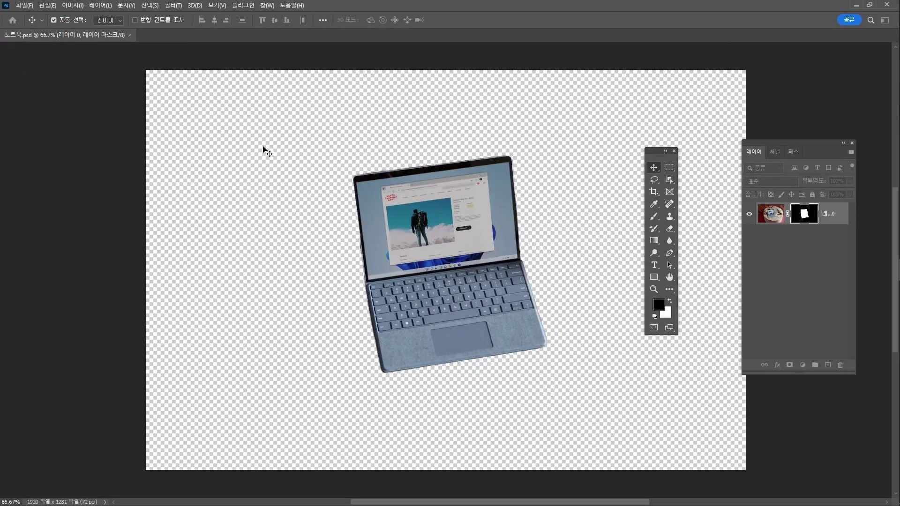
# Switch to File Explorer, locate the saved 노트북.psd in the 다운로드 folder, and return to Photoshop.
pyautogui.press('super+e')
pyautogui.moveTo(393, 136); pyautogui.dragTo(472, 139)
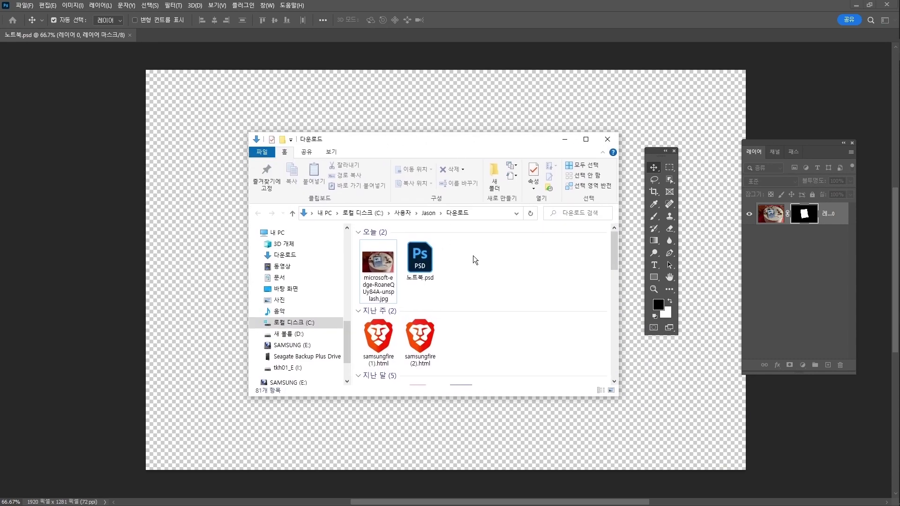
pyautogui.click(432, 266)
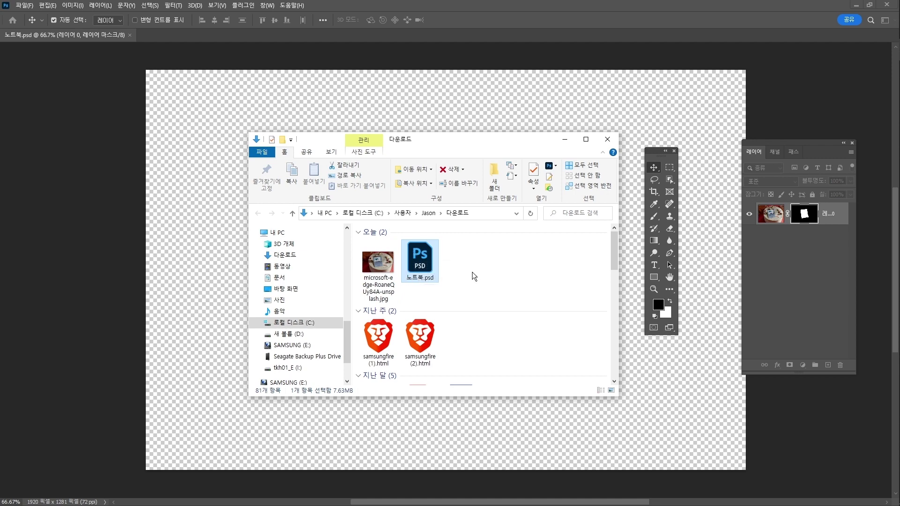
pyautogui.hotkey('alt', 'Tab')
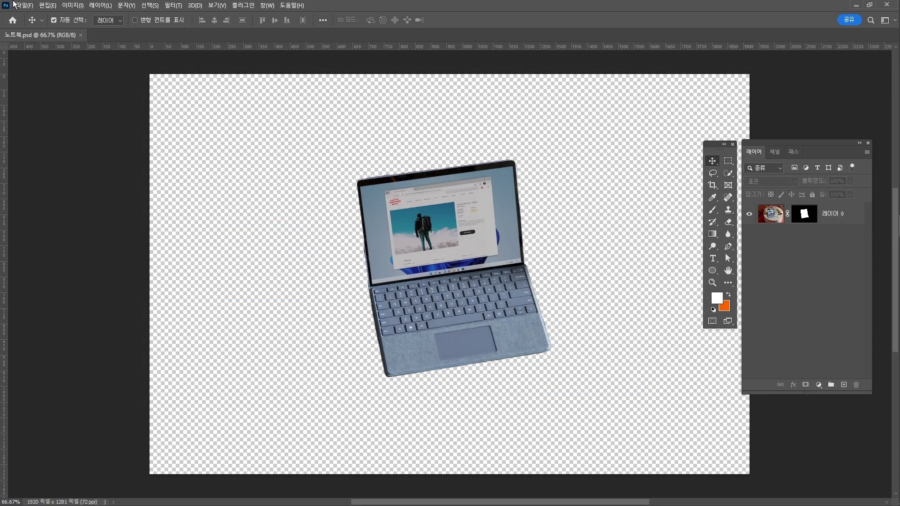
# Start a new document from the web (웹) preset 웹 일반 크기, 1366 x 768 픽셀, and name it 마스크.
pyautogui.click(18, 6)
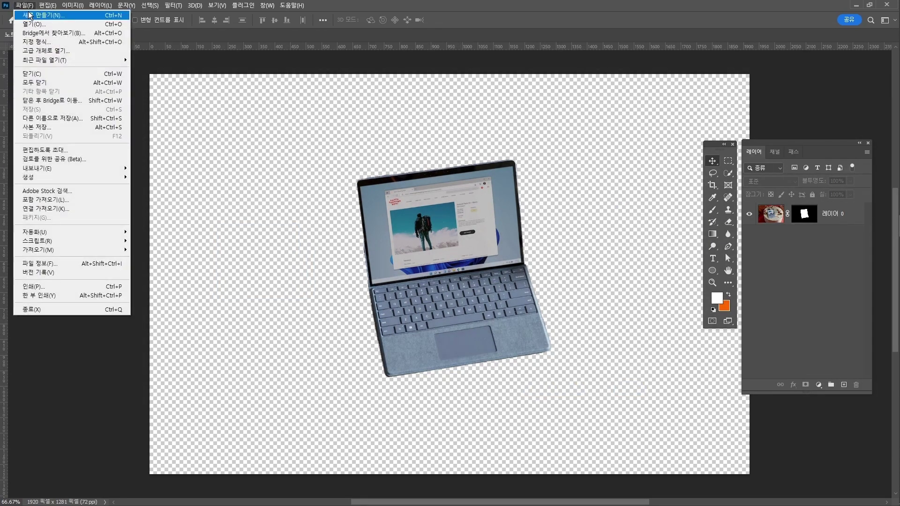
pyautogui.click(30, 15)
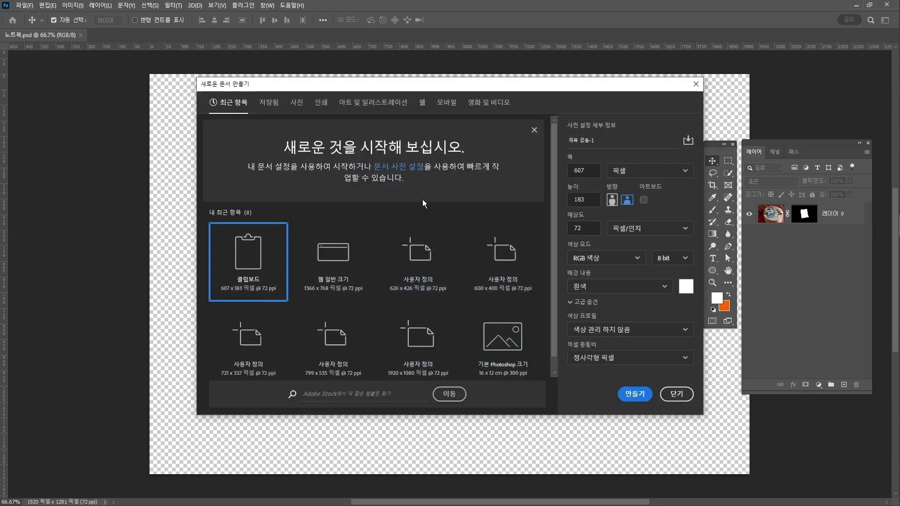
pyautogui.click(423, 104)
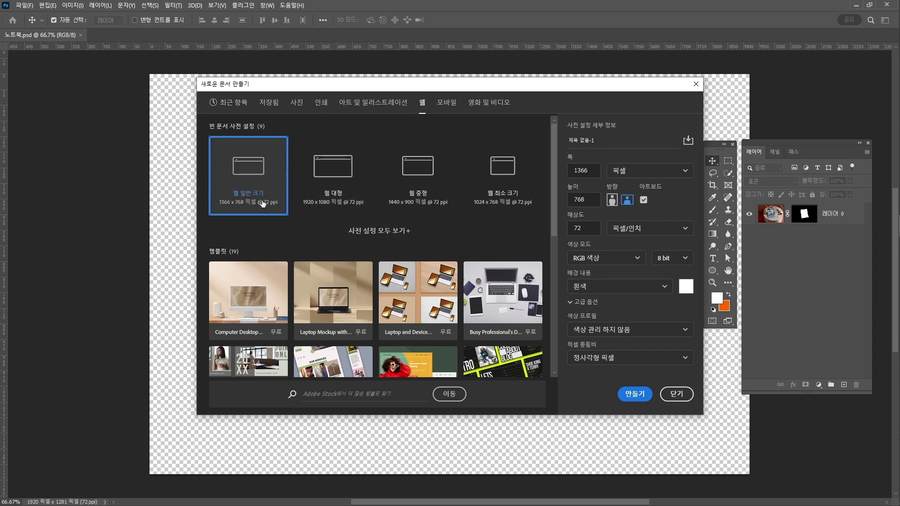
pyautogui.click(374, 230)
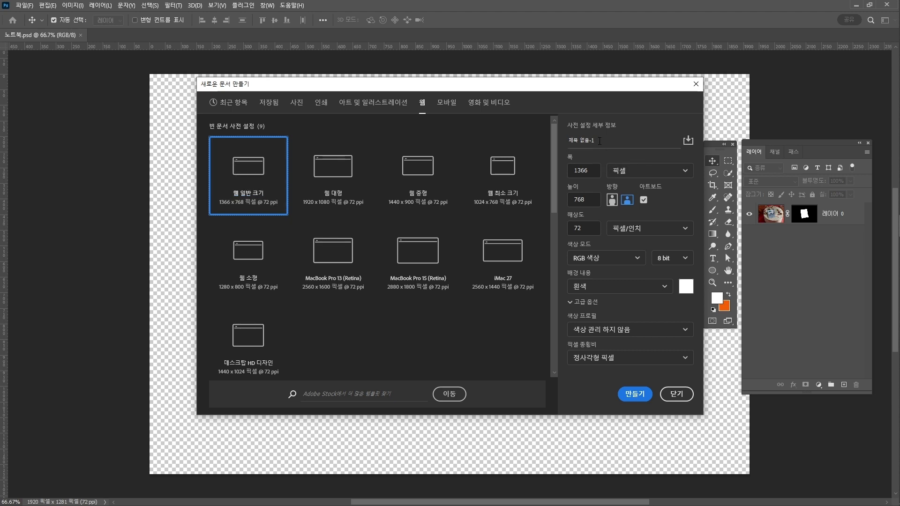
pyautogui.press('Tab')
pyautogui.write('ak')
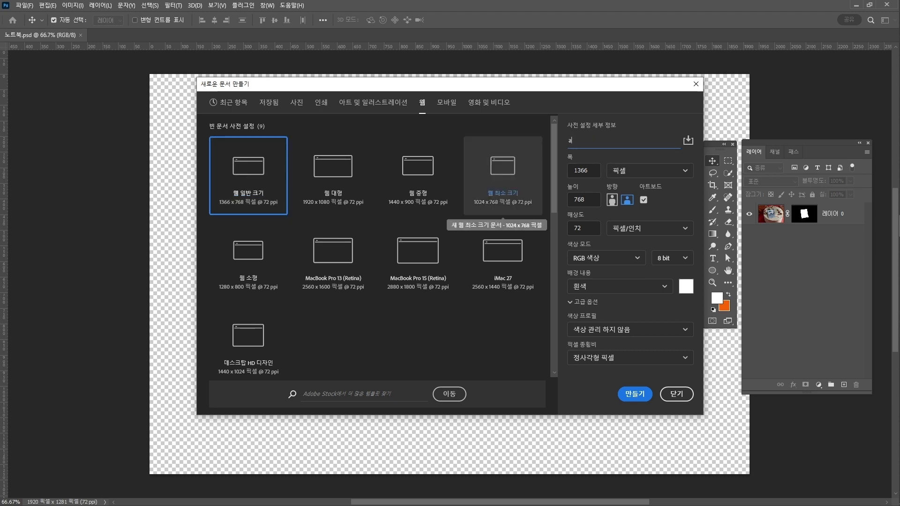
pyautogui.write('tmx')
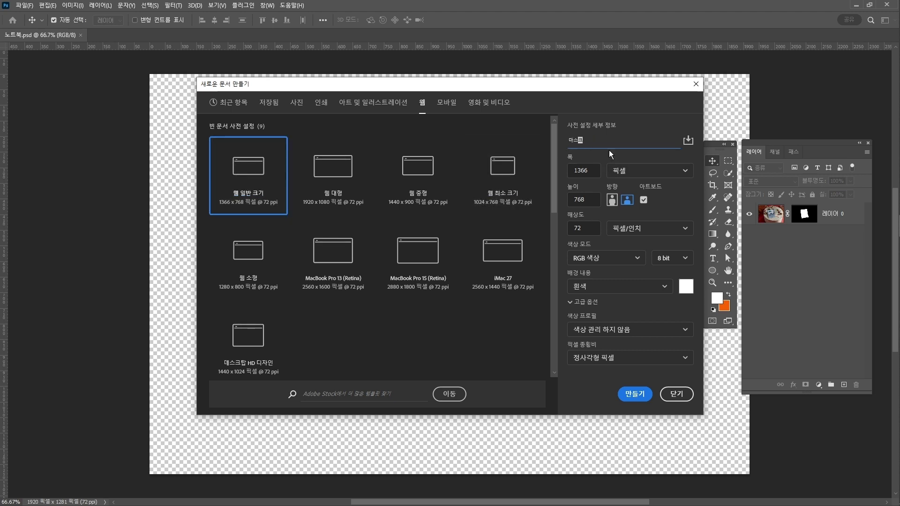
pyautogui.press('BackSpace')
pyautogui.write('zm')
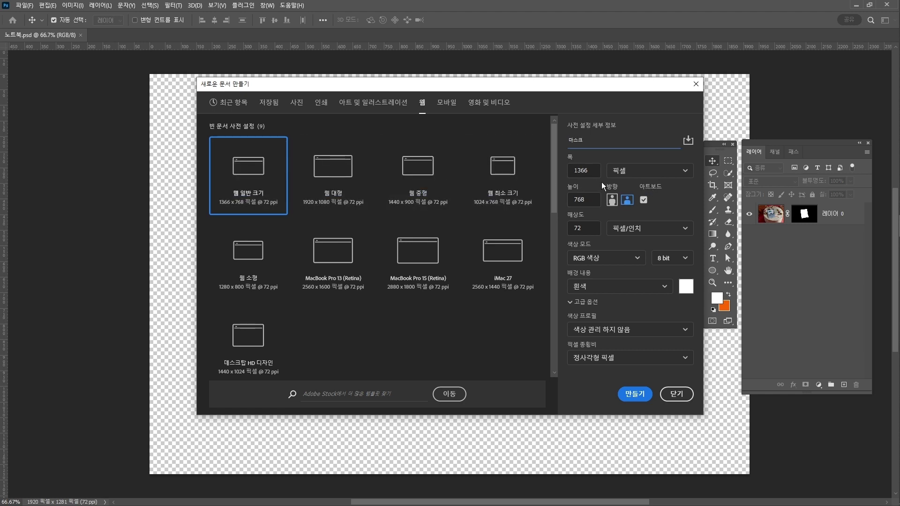
# Turn off the artboard (아트보드) option, choose 흰색 as background contents, and create the 마스크 document.
pyautogui.click(644, 202)
pyautogui.click(644, 201)
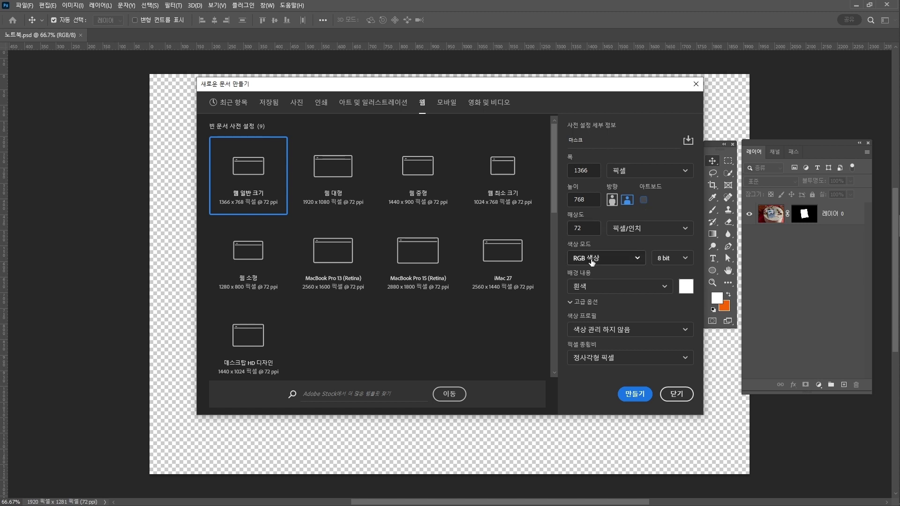
pyautogui.click(613, 290)
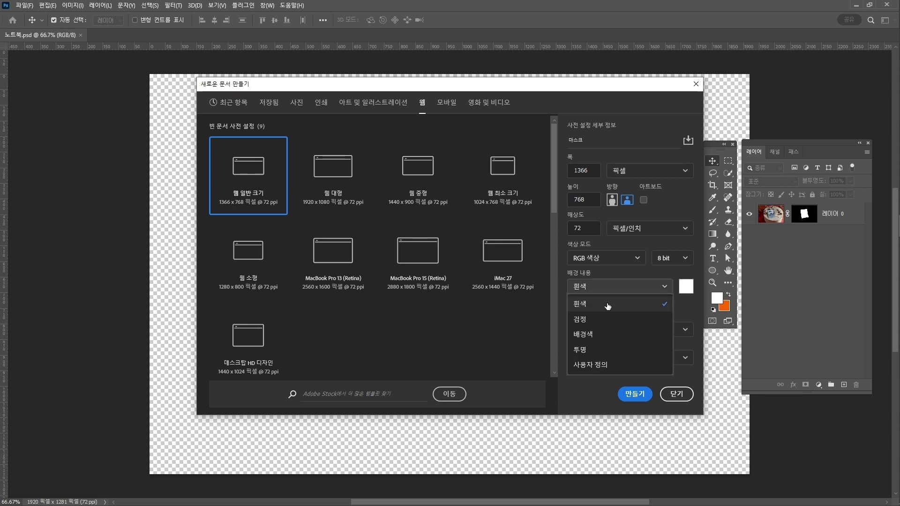
pyautogui.click(609, 309)
pyautogui.click(630, 402)
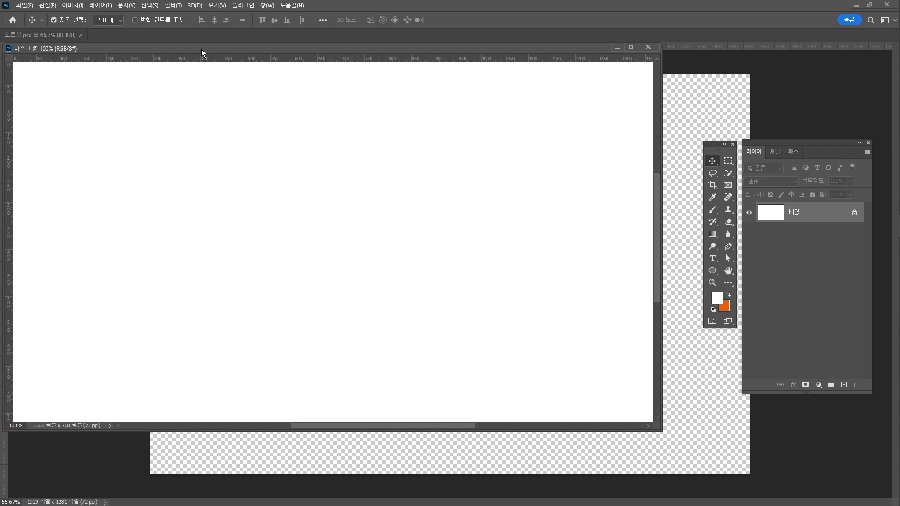
pyautogui.moveTo(201, 49); pyautogui.dragTo(260, 72)
# Enable 탭으로 문서 열기 in the workspace (작업 영역) preferences and dock the floating 마스크 document as a tab.
pyautogui.click(47, 5)
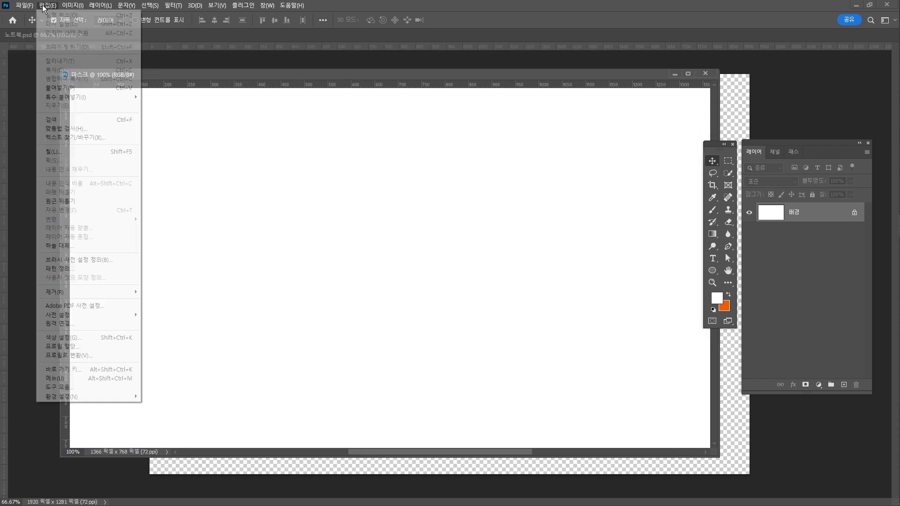
pyautogui.moveTo(107, 398)
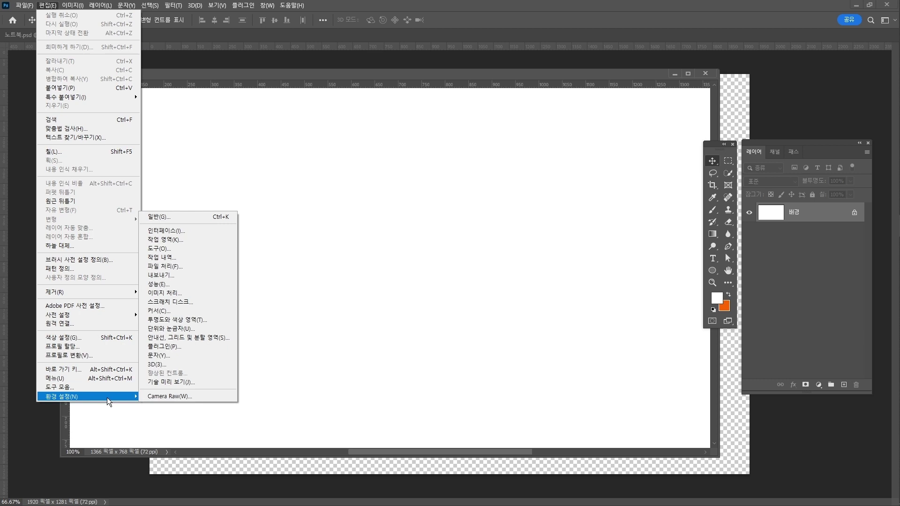
pyautogui.click(209, 218)
pyautogui.click(226, 110)
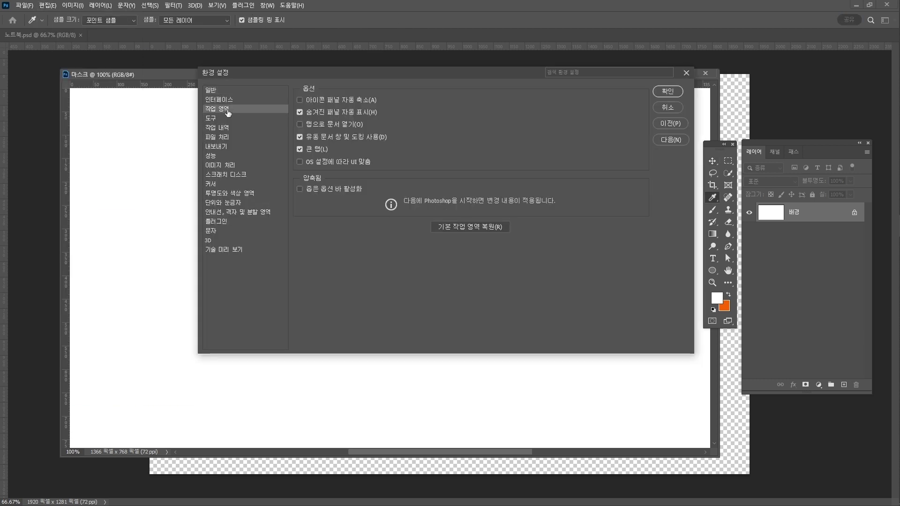
pyautogui.click(342, 125)
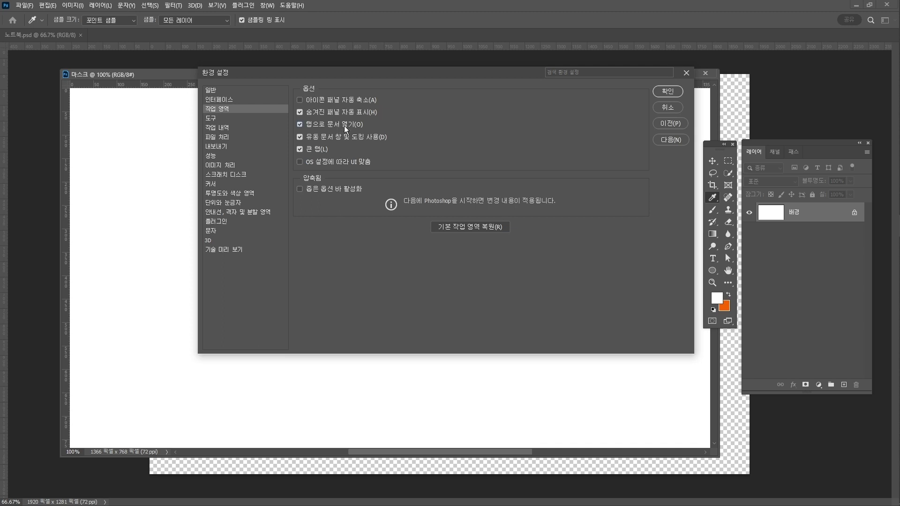
pyautogui.click(340, 125)
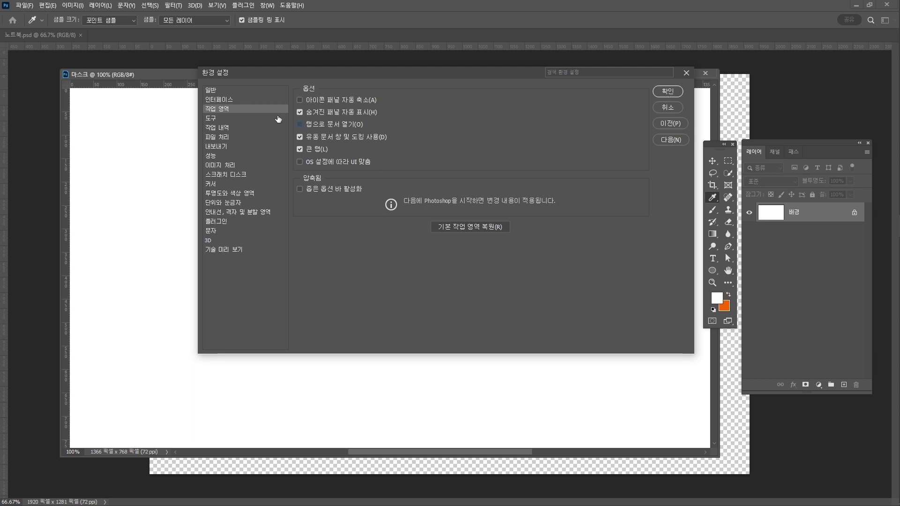
pyautogui.click(324, 125)
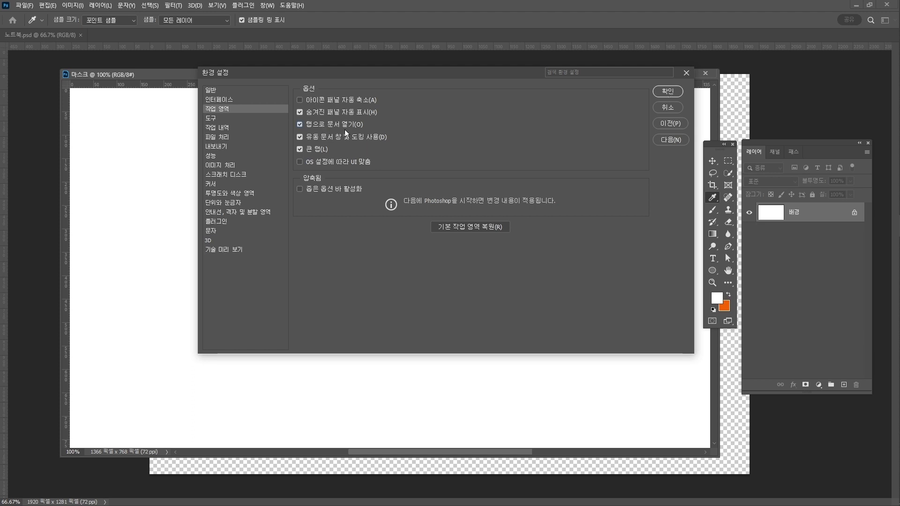
pyautogui.click(670, 92)
pyautogui.moveTo(156, 77); pyautogui.dragTo(141, 35)
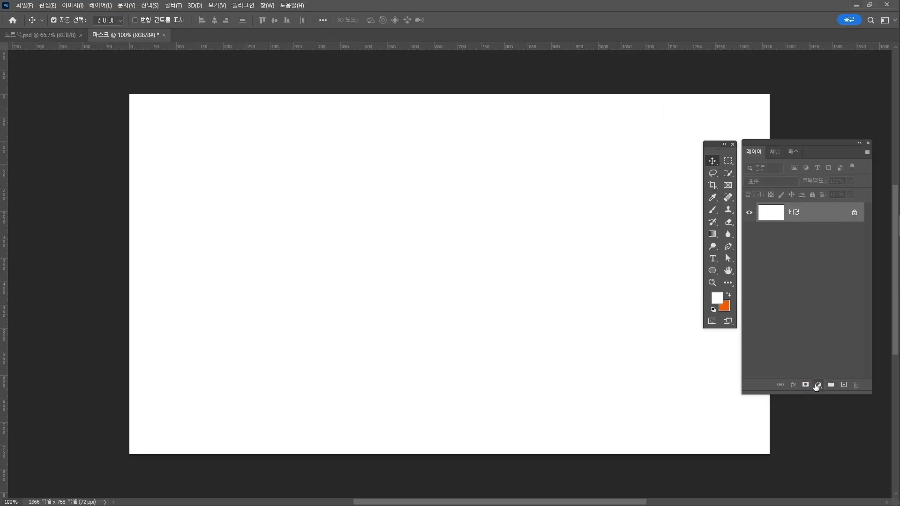
# Add a solid colour (단색) fill layer in bright blue #1091ff above the white background.
pyautogui.click(817, 384)
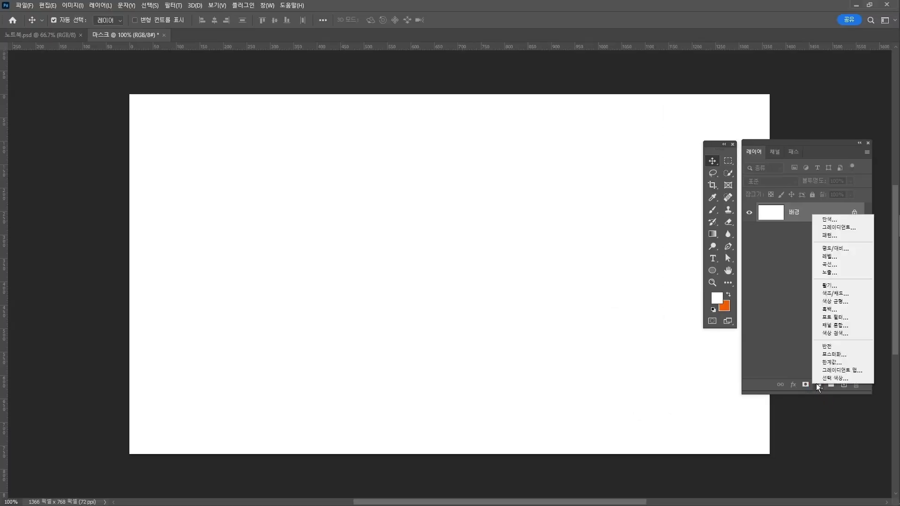
pyautogui.click(832, 221)
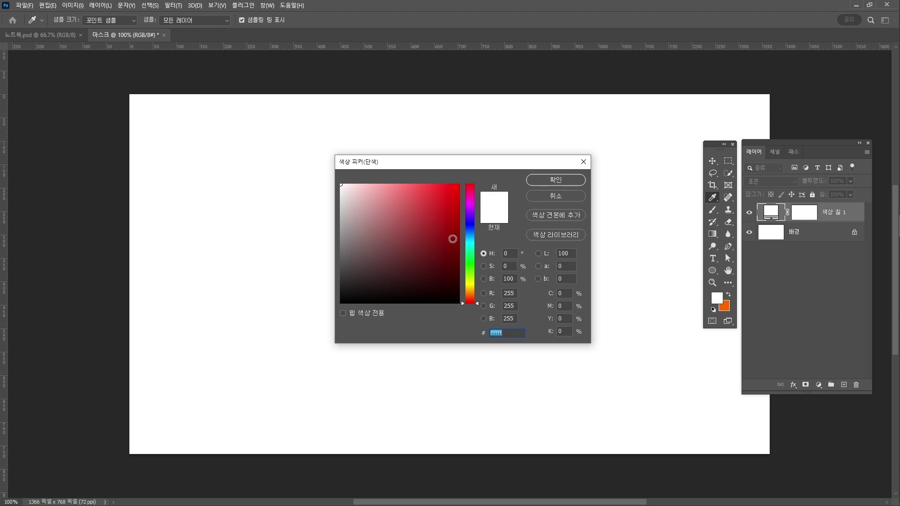
pyautogui.moveTo(469, 274); pyautogui.dragTo(466, 234)
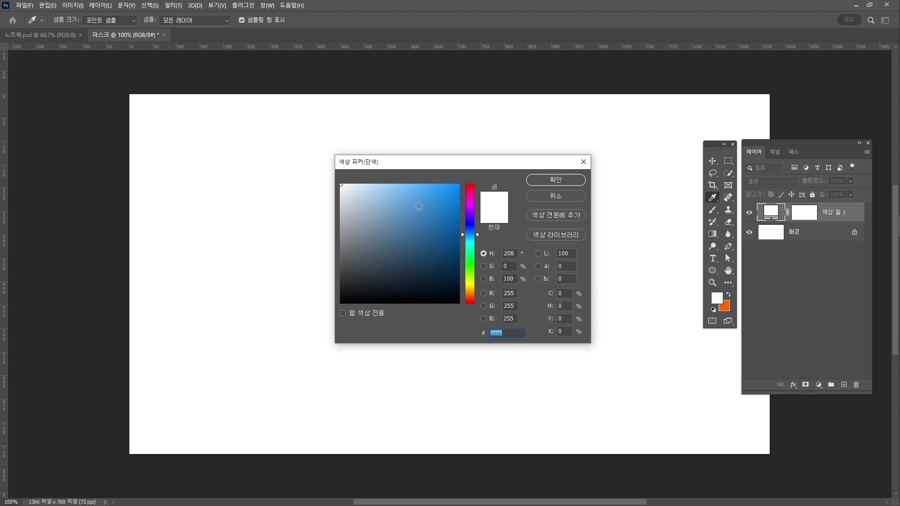
pyautogui.moveTo(419, 206); pyautogui.dragTo(451, 179)
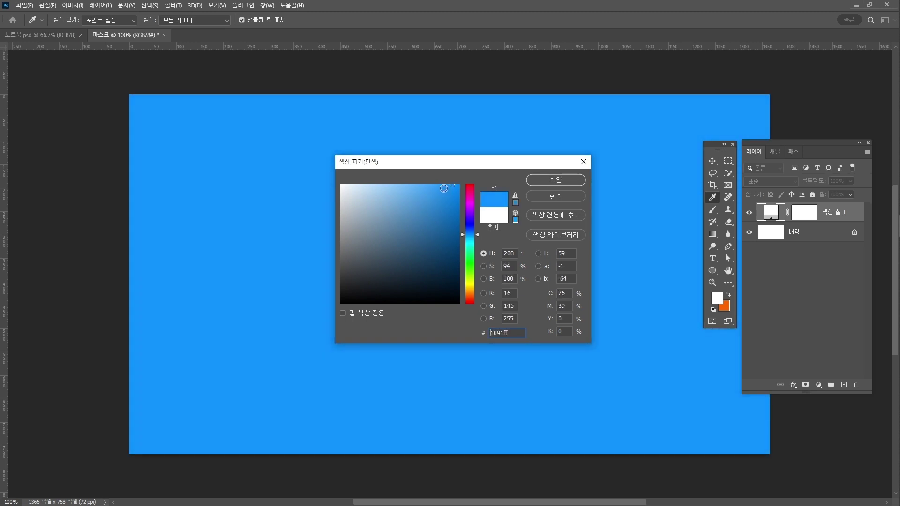
pyautogui.click(560, 181)
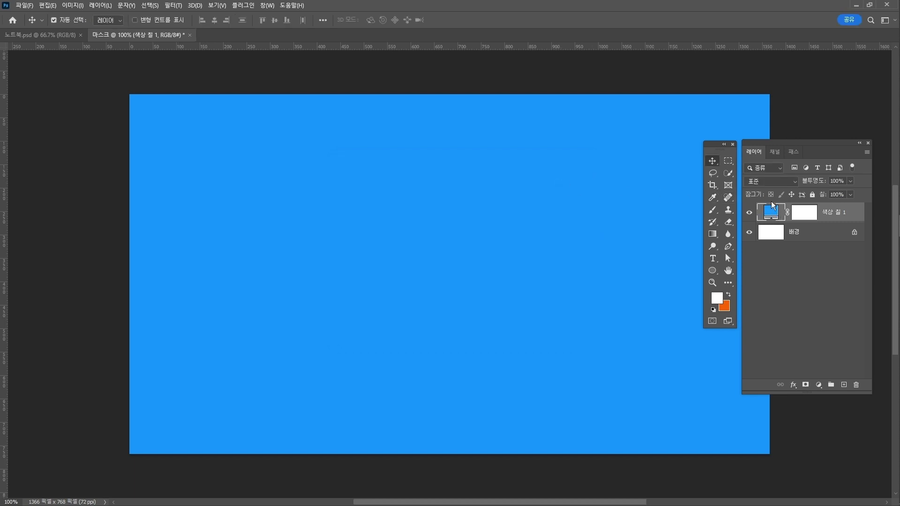
# Paint black on the blue fill layer's mask with a soft size 80 brush, hiding an irregular patch near the canvas centre.
pyautogui.click(806, 217)
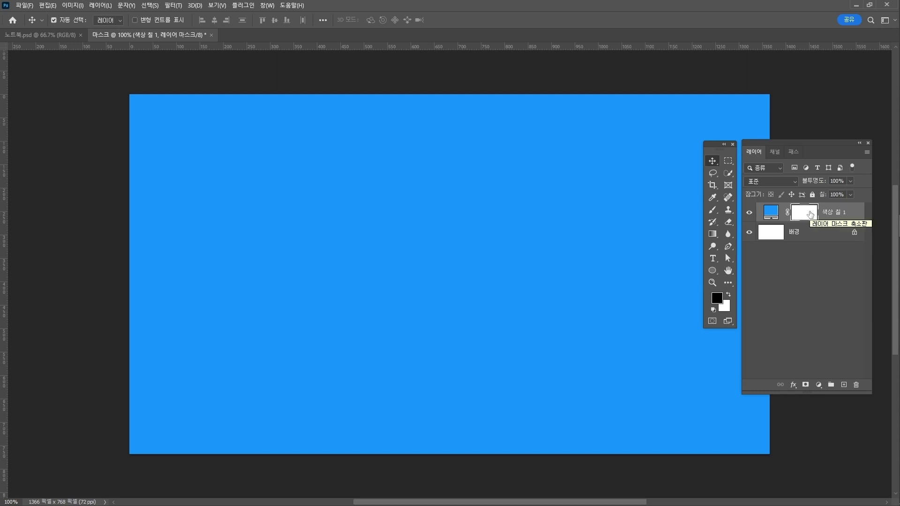
pyautogui.click(767, 214)
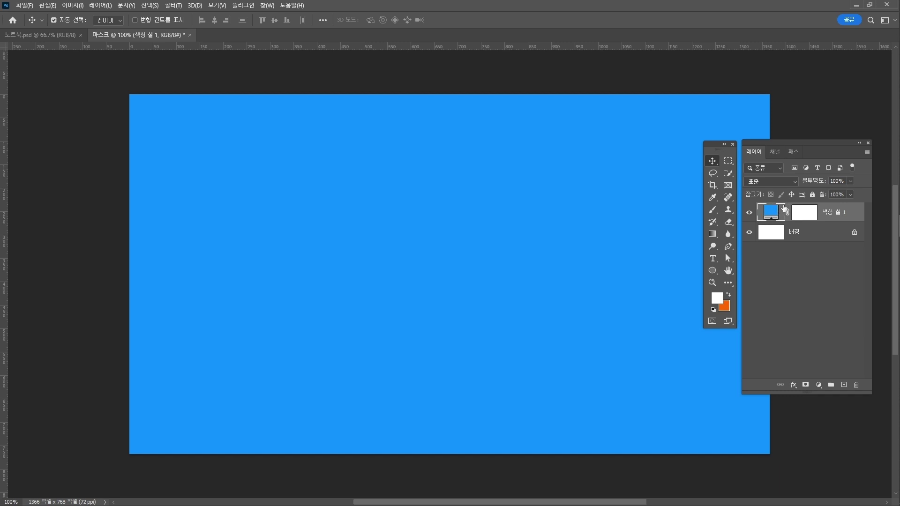
pyautogui.click(799, 214)
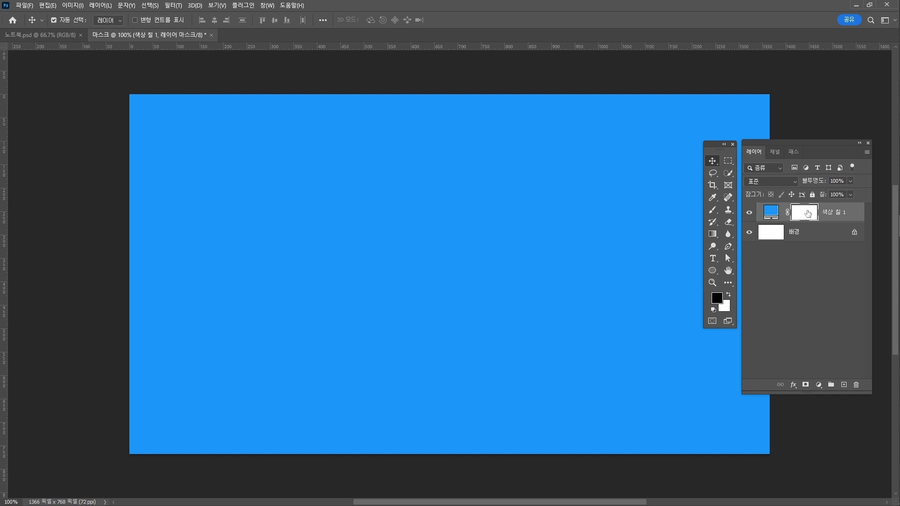
pyautogui.click(713, 212)
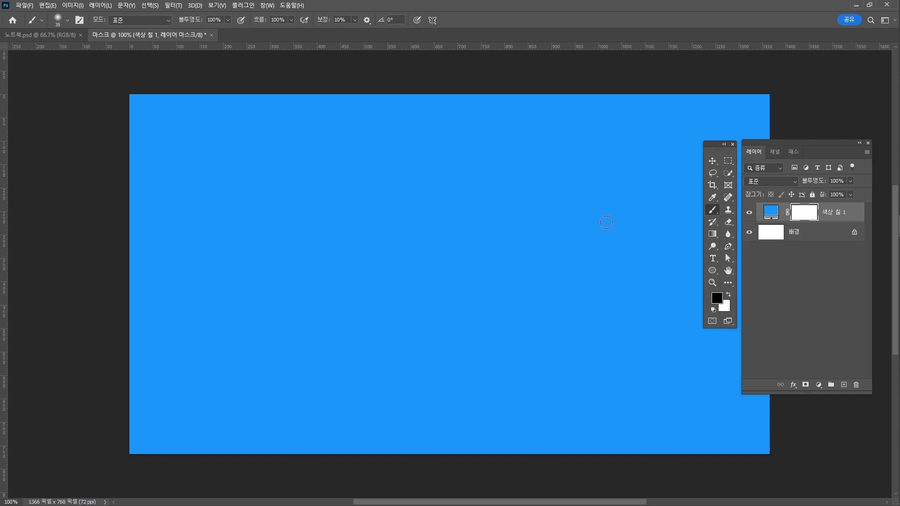
pyautogui.press(']')
pyautogui.press(']')
pyautogui.press(']')
pyautogui.press(']')
pyautogui.press(']')
pyautogui.press(']')
pyautogui.click(510, 191)
pyautogui.click(464, 185)
pyautogui.moveTo(454, 217)
pyautogui.mouseDown()
pyautogui.moveTo(530, 212)
pyautogui.moveTo(508, 245)
pyautogui.moveTo(487, 250)
pyautogui.mouseUp()
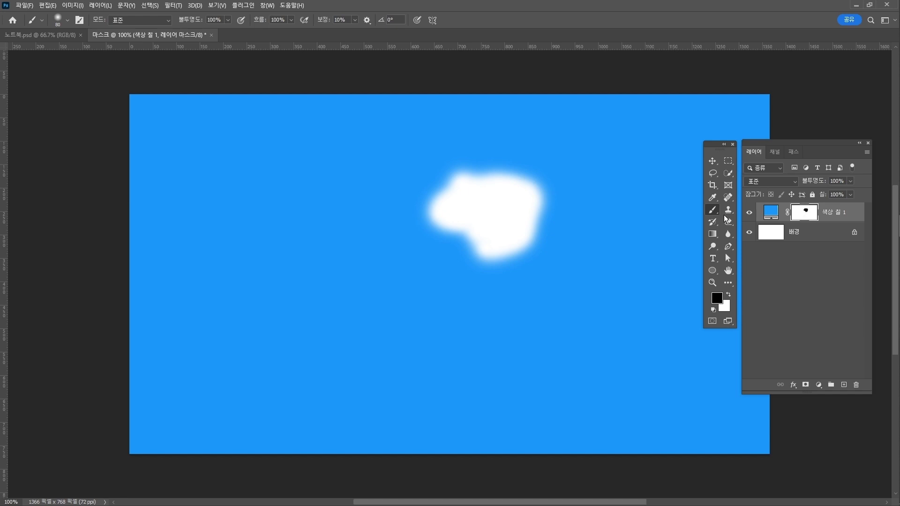
pyautogui.moveTo(549, 237)
pyautogui.mouseDown()
pyautogui.moveTo(520, 224)
pyautogui.moveTo(511, 240)
pyautogui.moveTo(517, 280)
pyautogui.moveTo(488, 248)
pyautogui.moveTo(507, 283)
pyautogui.mouseUp()
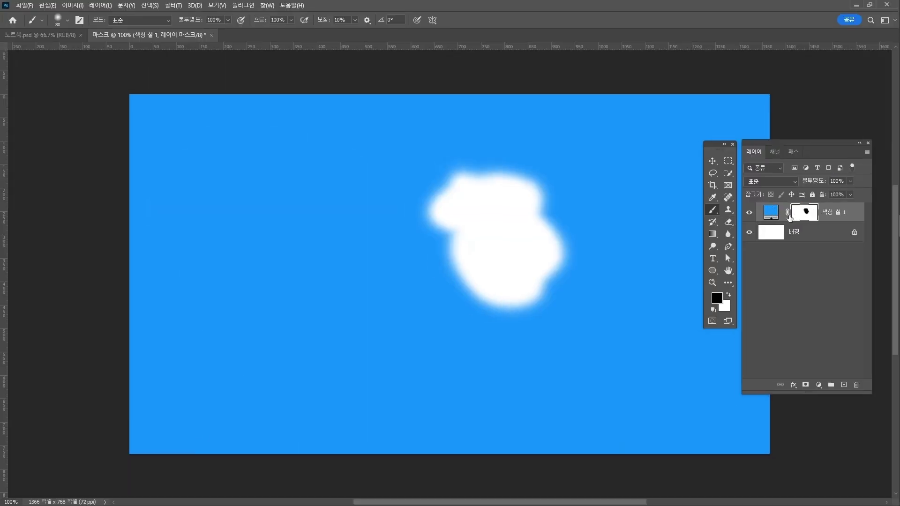
# Compare the foreground and background colours while alternating between the fill layer's colour thumbnail and its mask thumbnail.
pyautogui.click(770, 211)
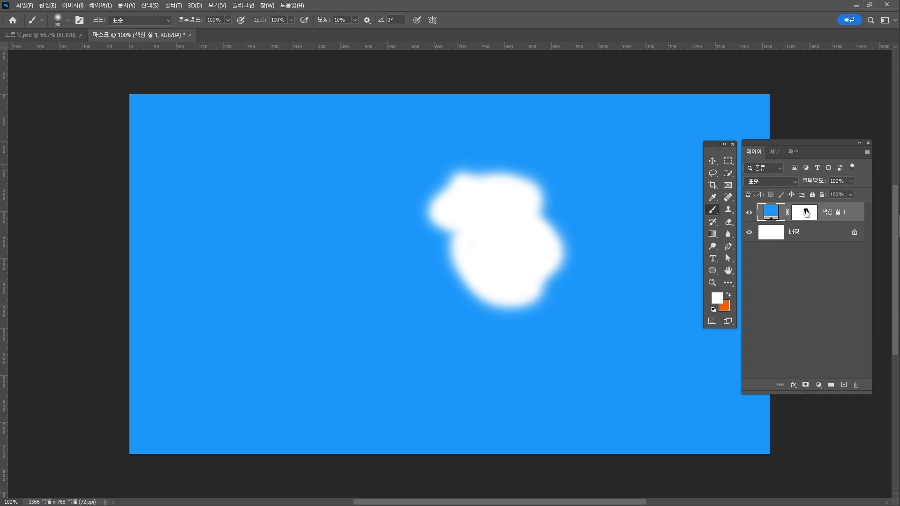
pyautogui.click(799, 216)
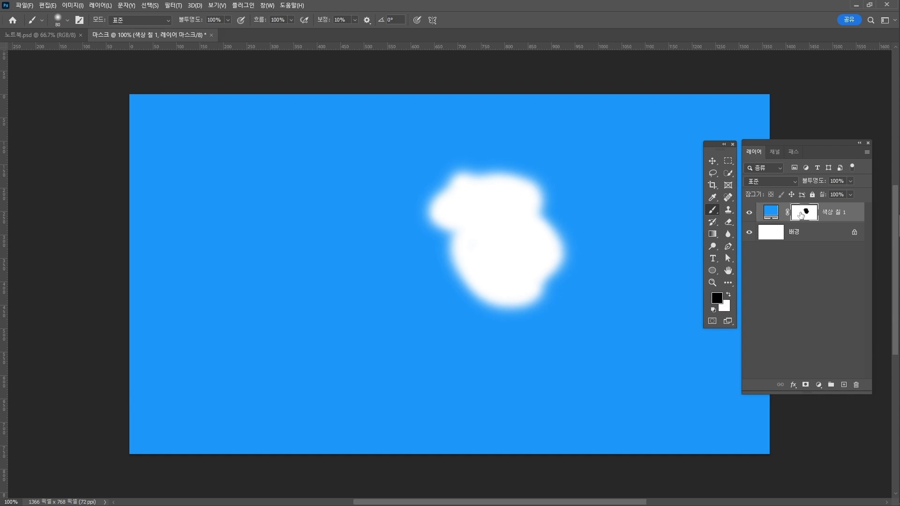
pyautogui.click(774, 215)
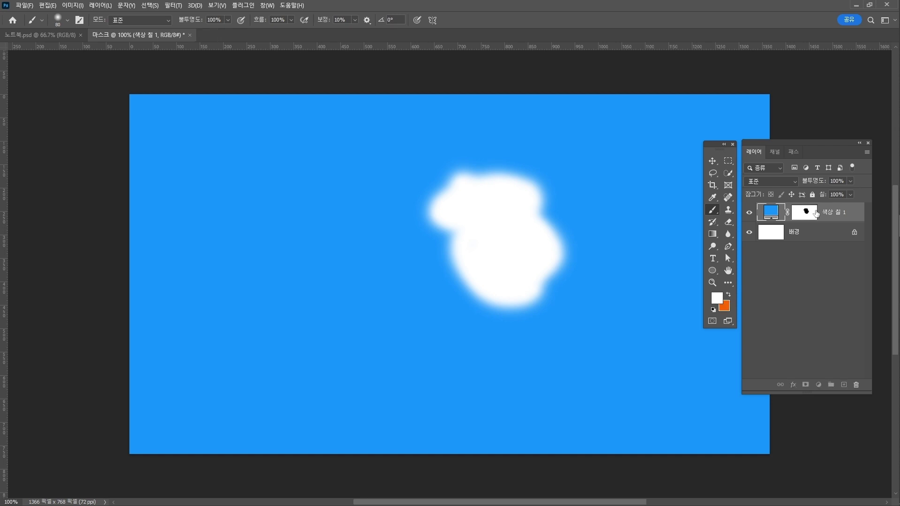
pyautogui.click(815, 213)
pyautogui.click(774, 216)
pyautogui.click(805, 214)
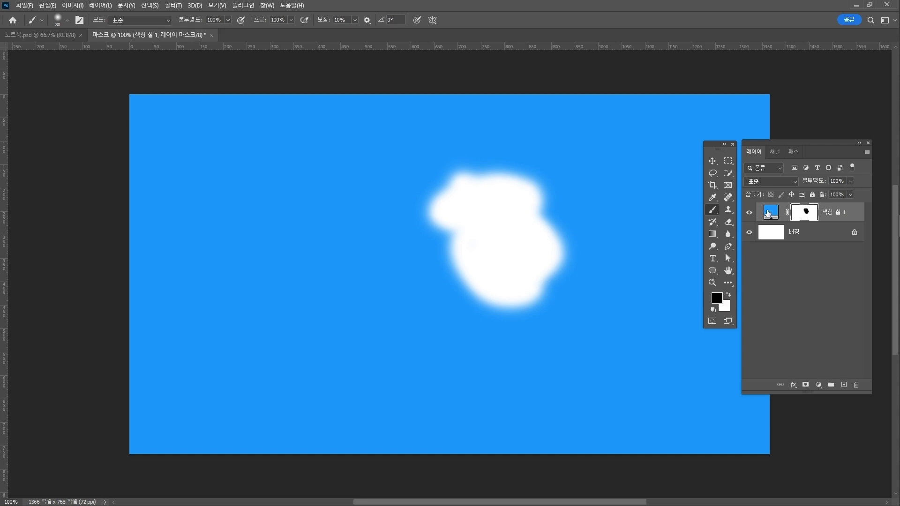
pyautogui.click(768, 214)
pyautogui.click(792, 216)
pyautogui.click(769, 213)
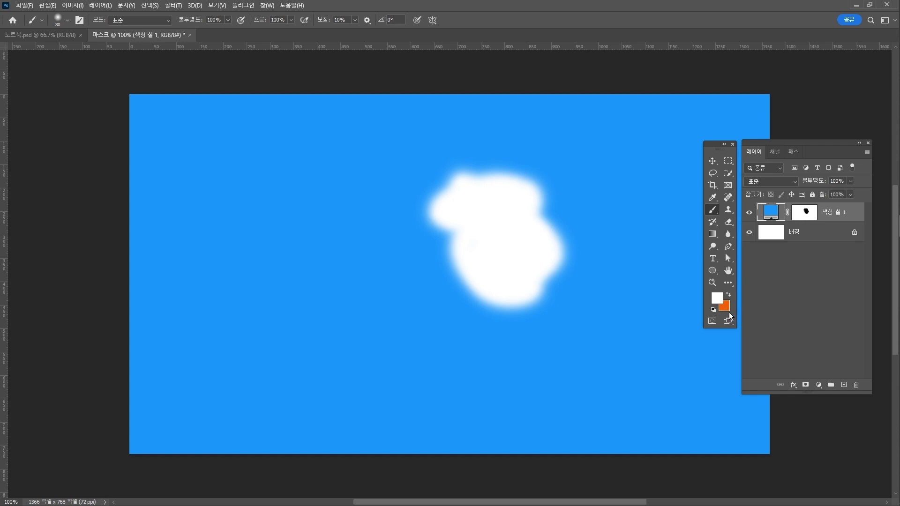
# Swap the mask colours and paint white over the hidden patch on the fill layer's mask to restore the blue.
pyautogui.click(804, 211)
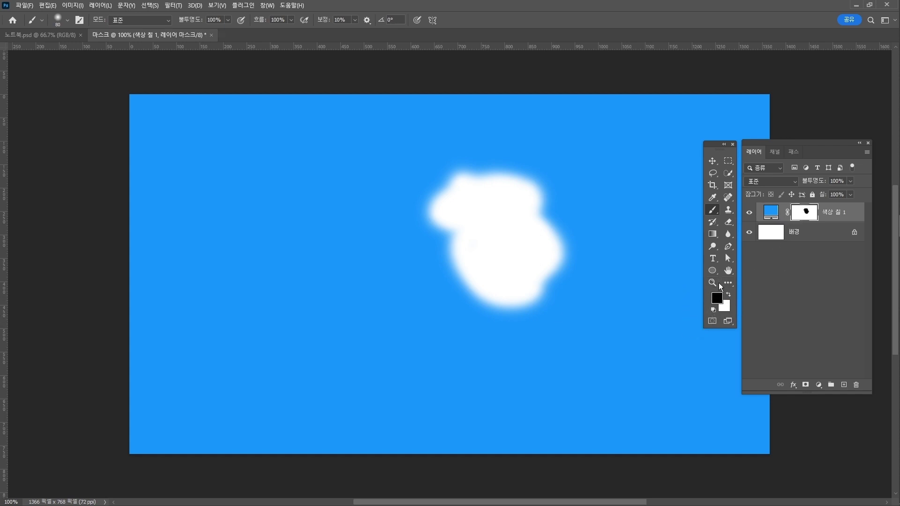
pyautogui.click(732, 287)
pyautogui.moveTo(534, 298)
pyautogui.mouseDown()
pyautogui.moveTo(518, 287)
pyautogui.moveTo(489, 311)
pyautogui.moveTo(570, 242)
pyautogui.moveTo(483, 332)
pyautogui.moveTo(589, 218)
pyautogui.moveTo(453, 293)
pyautogui.moveTo(468, 296)
pyautogui.moveTo(563, 218)
pyautogui.moveTo(498, 286)
pyautogui.mouseUp()
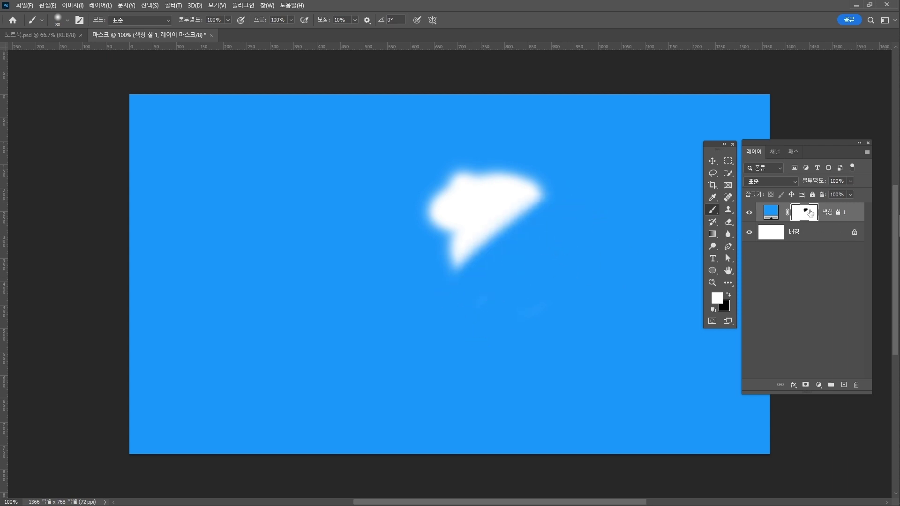
pyautogui.moveTo(446, 271)
pyautogui.mouseDown()
pyautogui.moveTo(593, 150)
pyautogui.moveTo(401, 238)
pyautogui.moveTo(469, 173)
pyautogui.mouseUp()
pyautogui.click(779, 217)
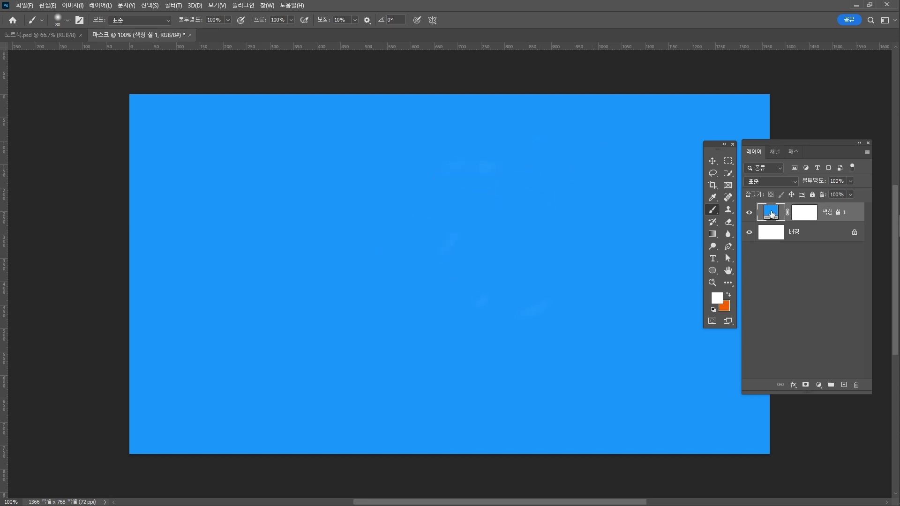
pyautogui.click(807, 213)
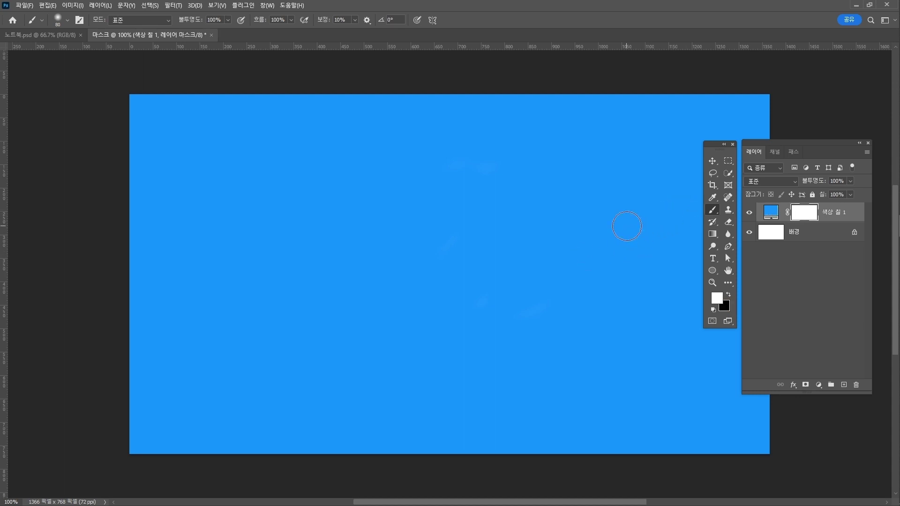
# Examine the laptop layer's image and mask thumbnails in 노트북.psd with the Move tool active, and return to the 마스크 document.
pyautogui.click(713, 161)
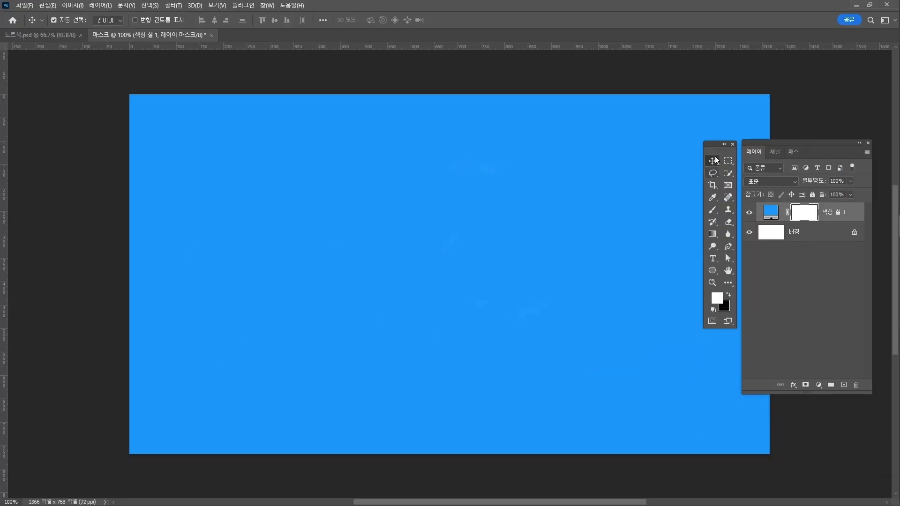
pyautogui.moveTo(707, 159)
pyautogui.click(29, 38)
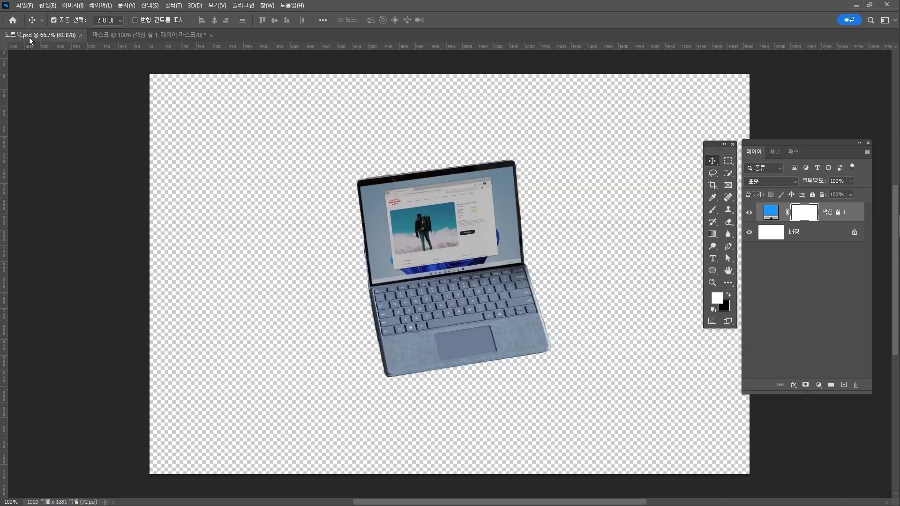
pyautogui.click(772, 220)
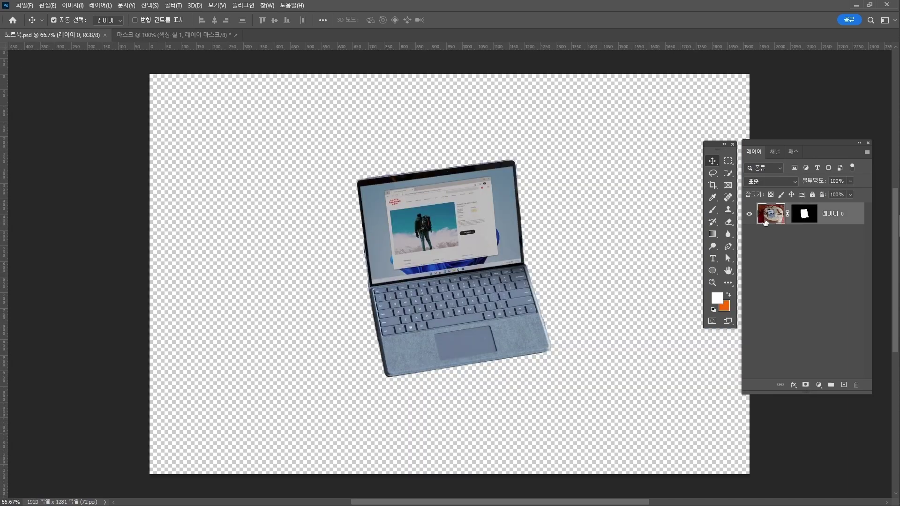
pyautogui.click(812, 219)
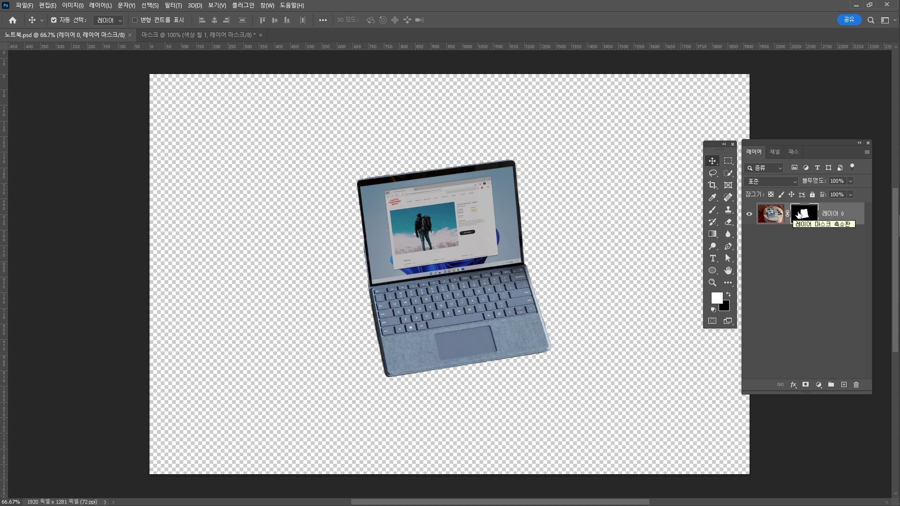
pyautogui.hotkey('ctrl', 'Tab')
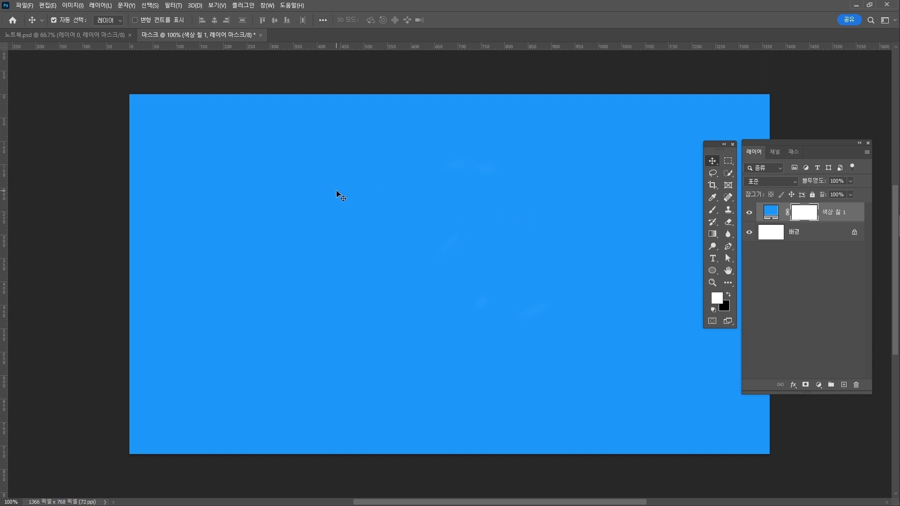
pyautogui.hotkey('alt', 'Tab')
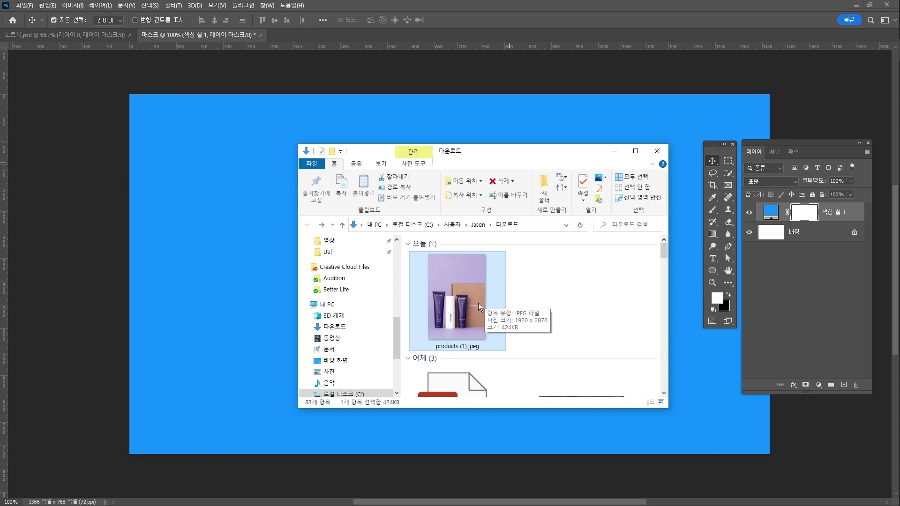
pyautogui.click(27, 5)
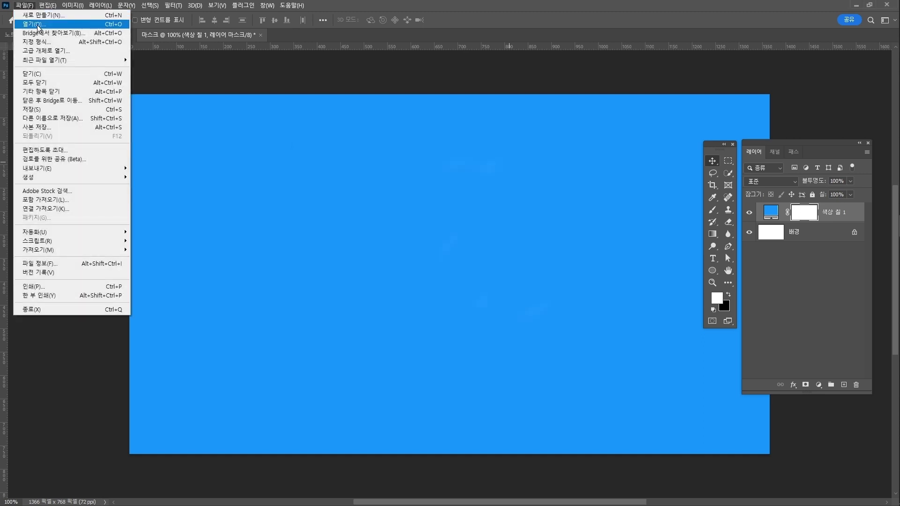
pyautogui.hotkey('alt', 'Tab')
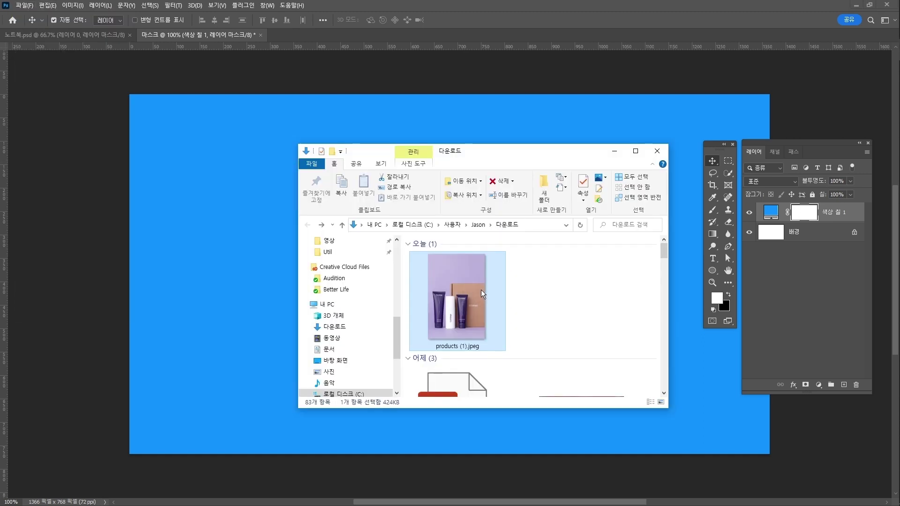
pyautogui.moveTo(469, 294); pyautogui.dragTo(249, 179)
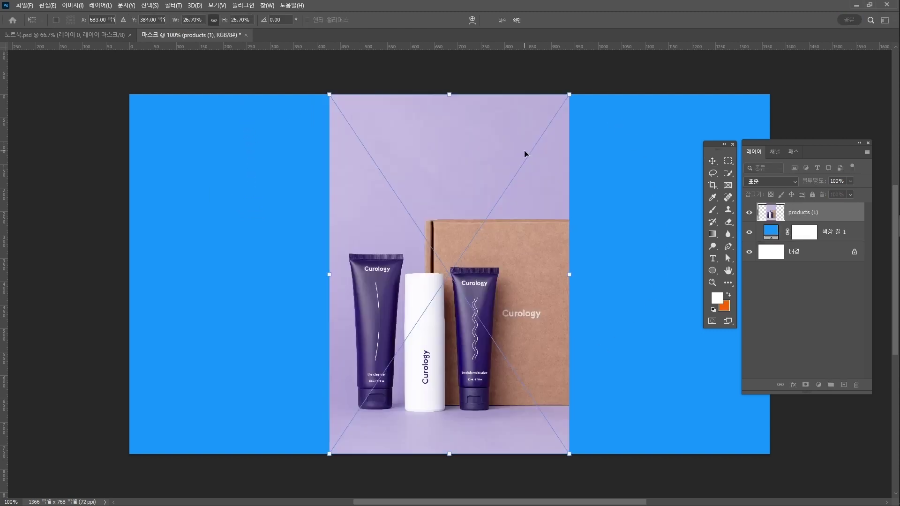
pyautogui.press('Escape')
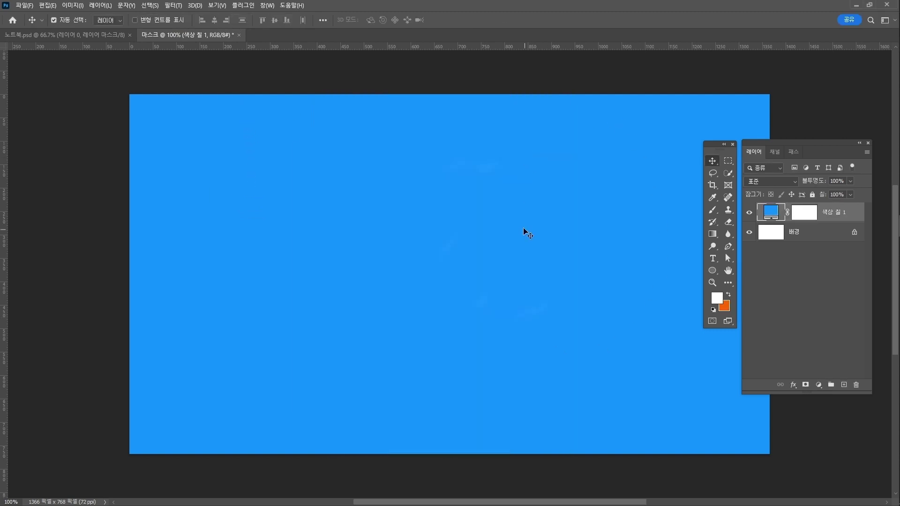
# Open products (1).jpeg from the 다운로드 folder in File Explorer as a separate Photoshop document tab.
pyautogui.hotkey('alt', 'Tab')
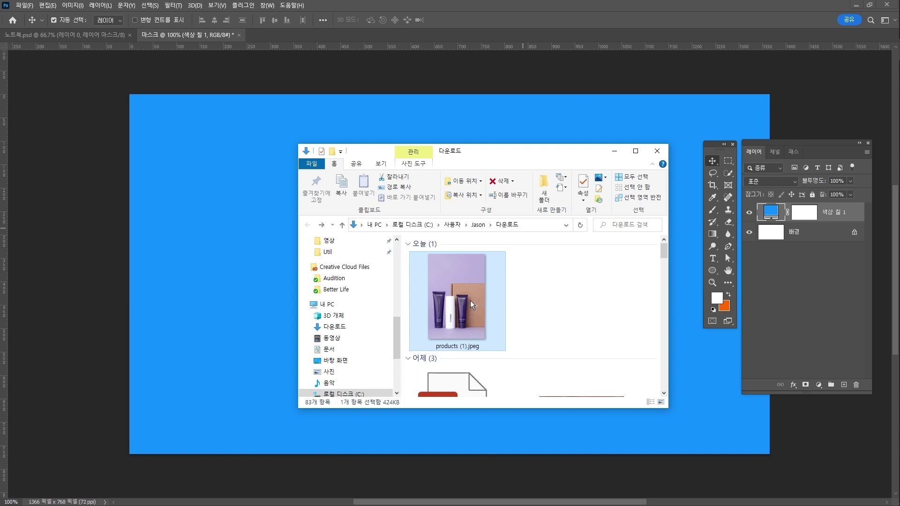
pyautogui.moveTo(471, 300); pyautogui.dragTo(273, 35)
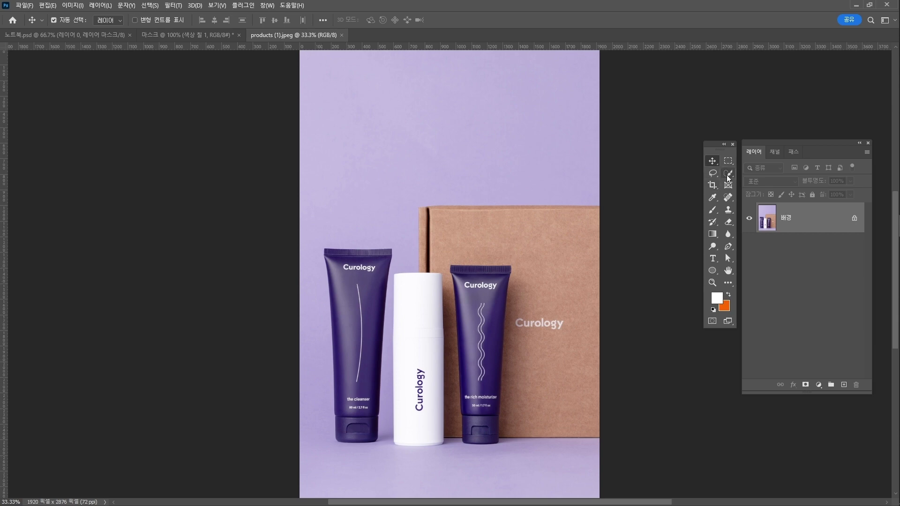
# Select the leftmost purple tube using the Quick Selection tool (빠른 선택 도구) at brush size 45 and isolate it with a layer mask.
pyautogui.moveTo(729, 178); pyautogui.dragTo(758, 188)
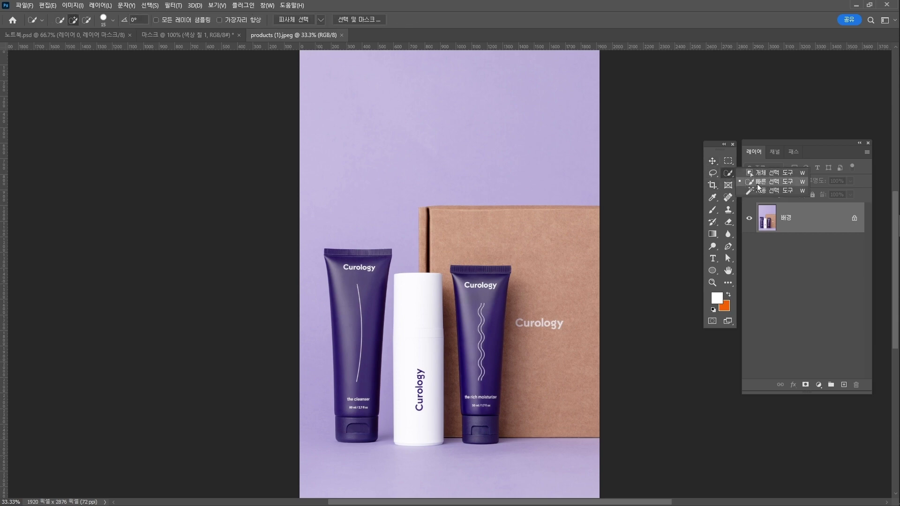
pyautogui.click(758, 187)
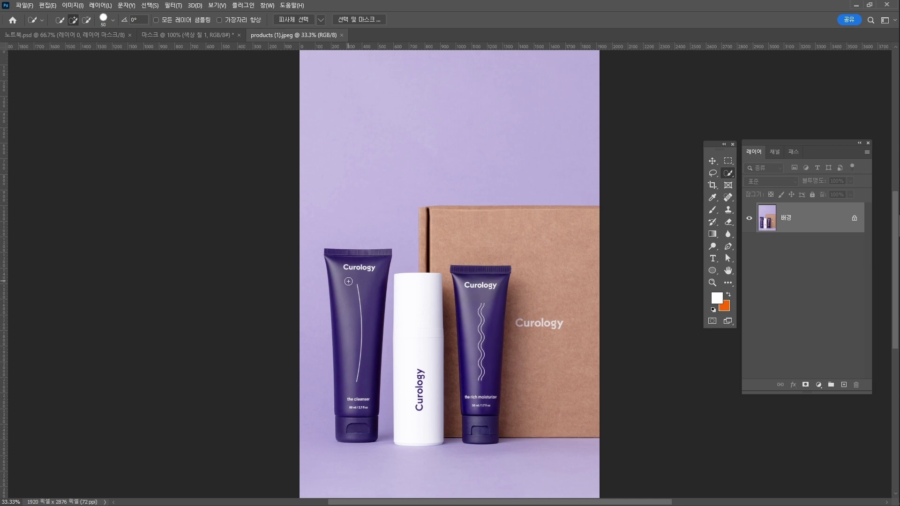
pyautogui.press('[')
pyautogui.click(329, 255)
pyautogui.moveTo(345, 262)
pyautogui.mouseDown()
pyautogui.moveTo(358, 274)
pyautogui.moveTo(356, 379)
pyautogui.mouseUp()
pyautogui.click(806, 386)
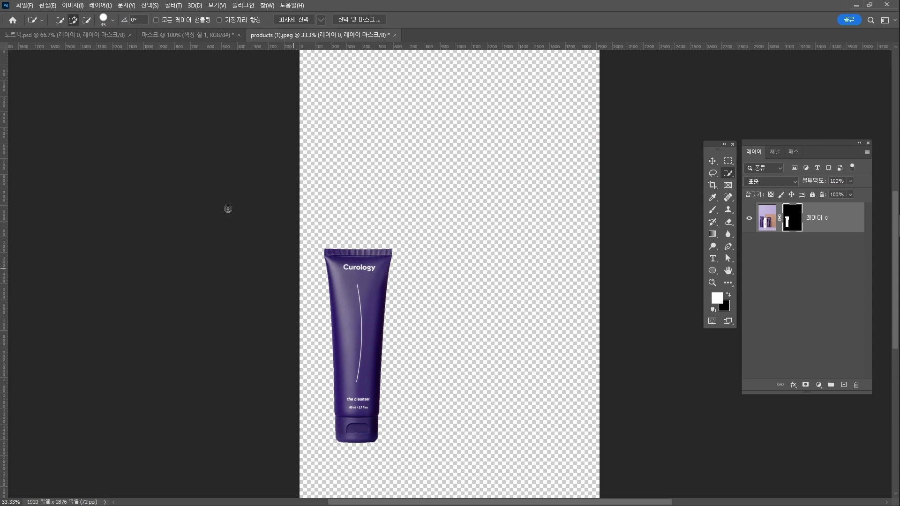
# Move the isolated purple tube to the upper middle of the canvas with Free Transform (자유 변형).
pyautogui.click(40, 4)
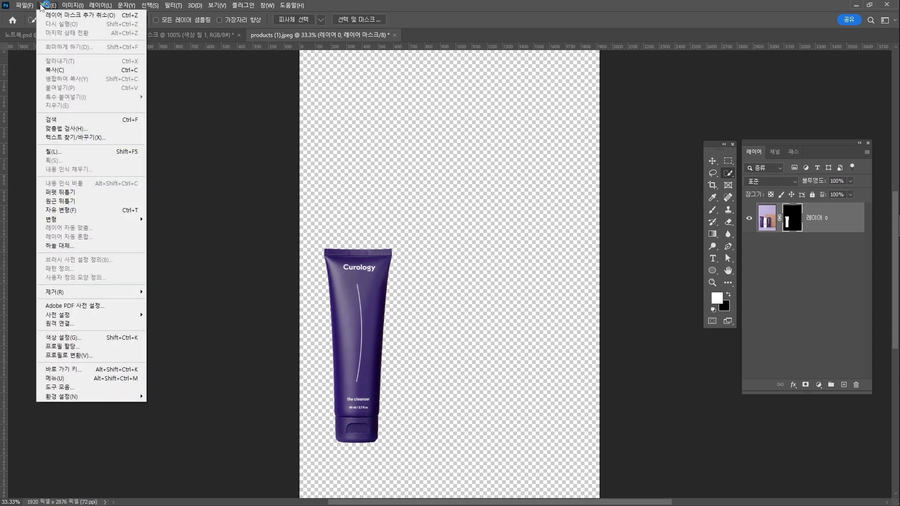
pyautogui.click(87, 211)
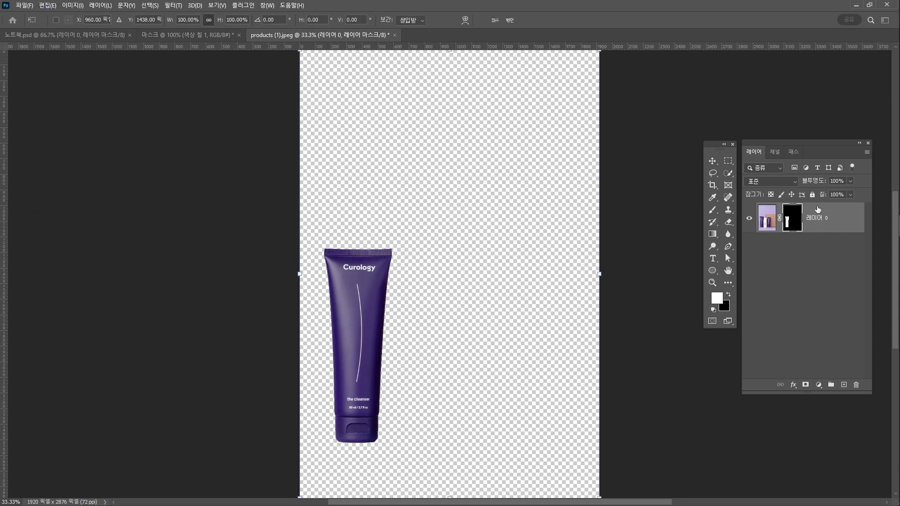
pyautogui.moveTo(377, 266); pyautogui.dragTo(446, 235)
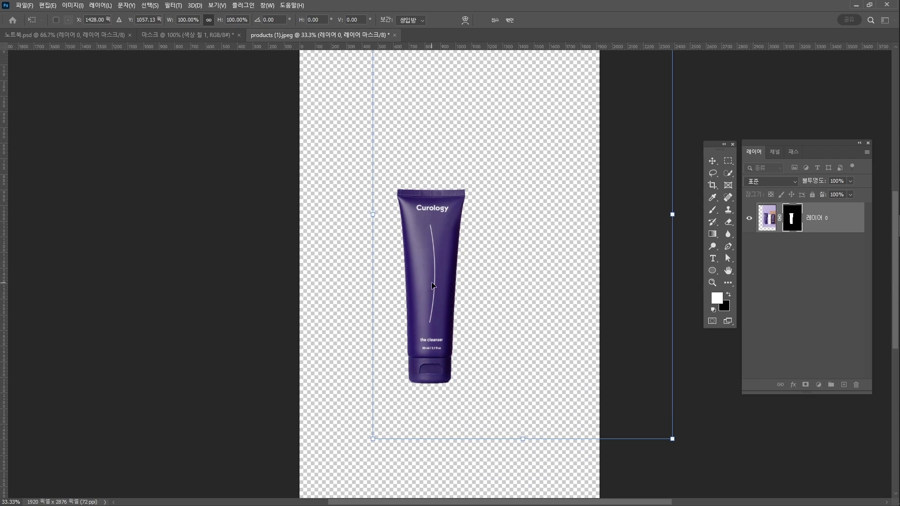
pyautogui.moveTo(432, 281); pyautogui.dragTo(445, 170)
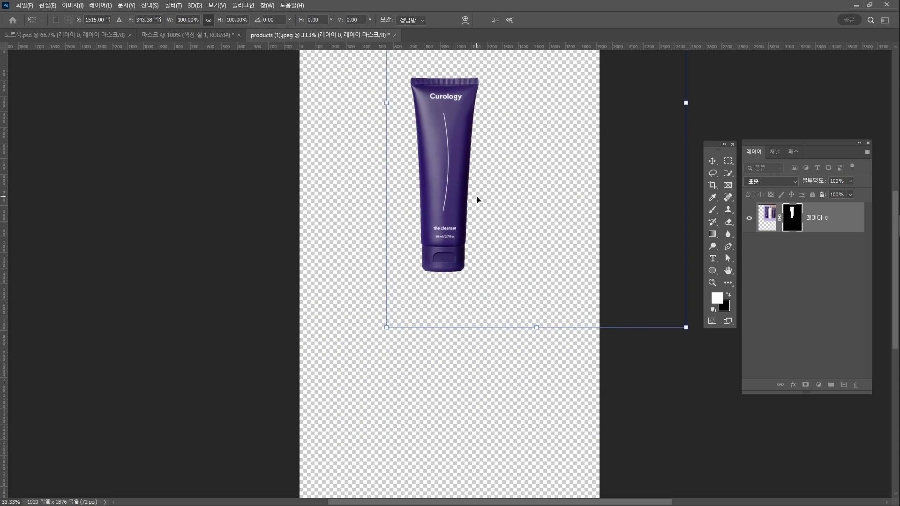
pyautogui.press('Return')
pyautogui.press('w')
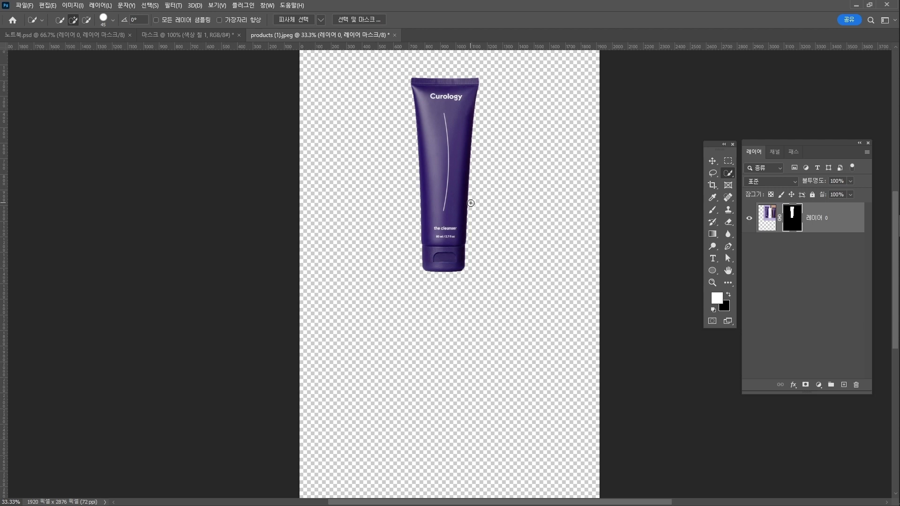
# Duplicate the masked tube layer and move the copy straight down below the original with Free Transform.
pyautogui.click(767, 218)
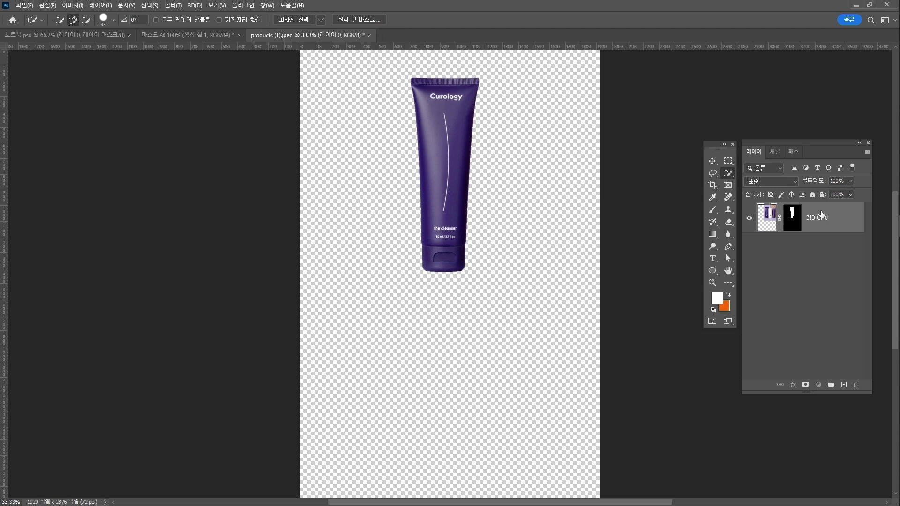
pyautogui.moveTo(821, 214); pyautogui.dragTo(843, 384)
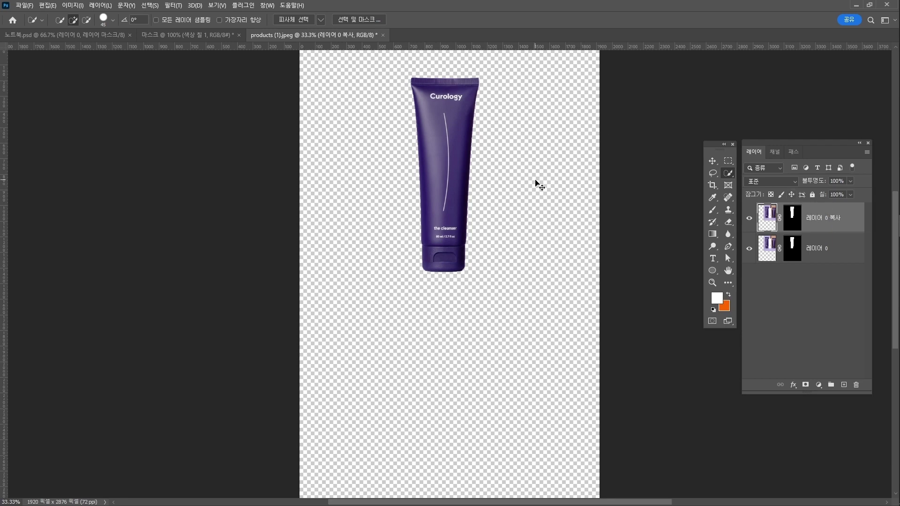
pyautogui.hotkey('ctrl', 't')
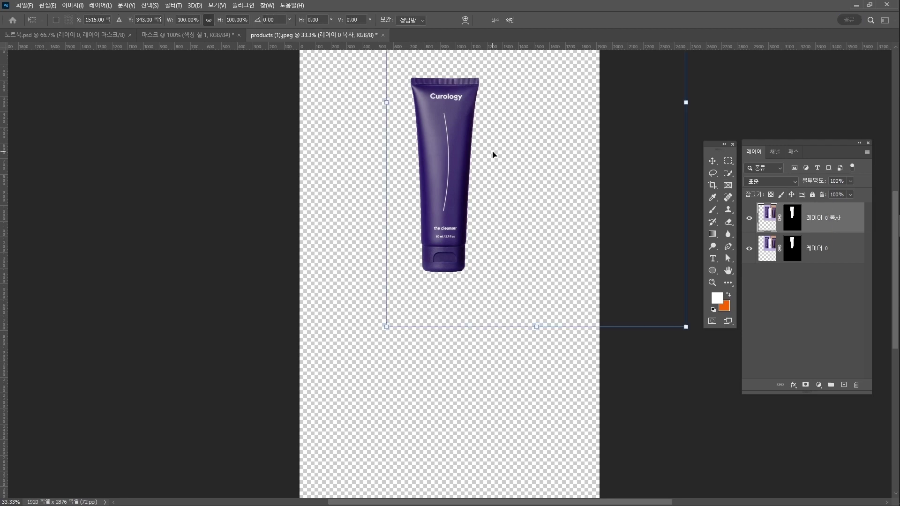
pyautogui.click(41, 7)
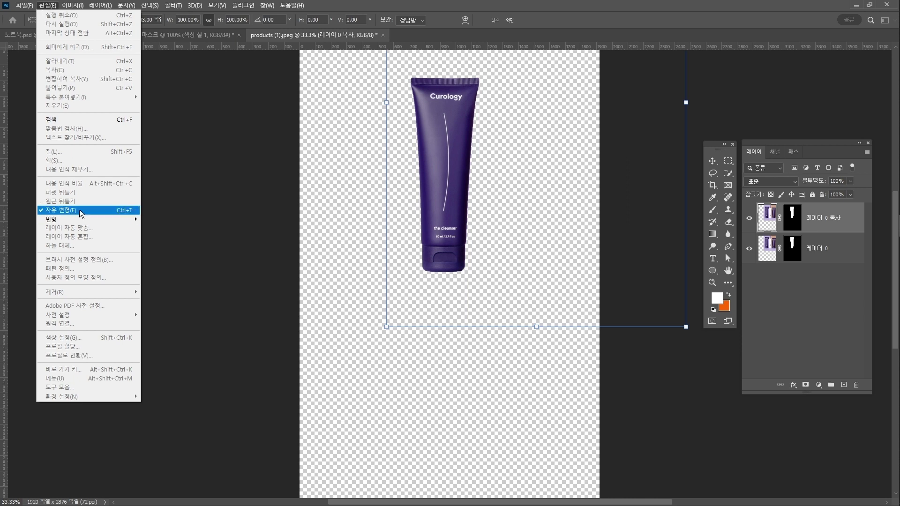
pyautogui.click(601, 4)
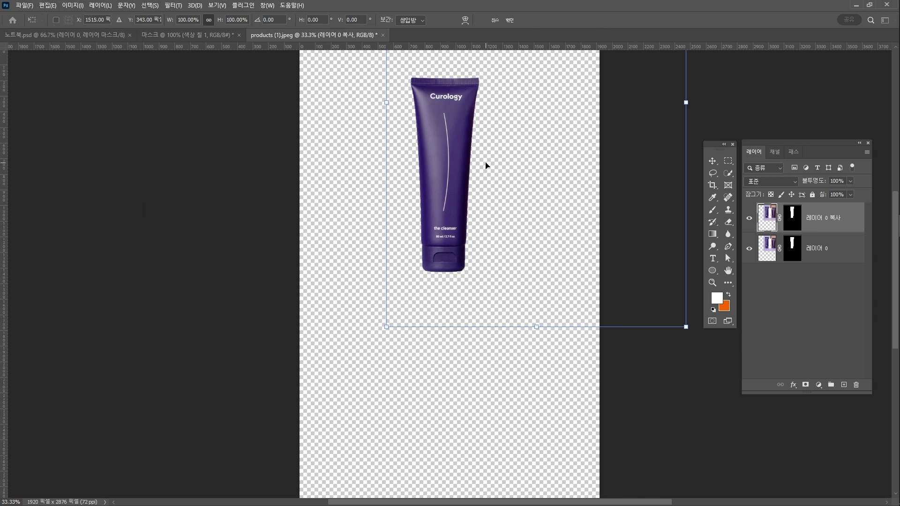
pyautogui.moveTo(486, 165); pyautogui.dragTo(466, 358)
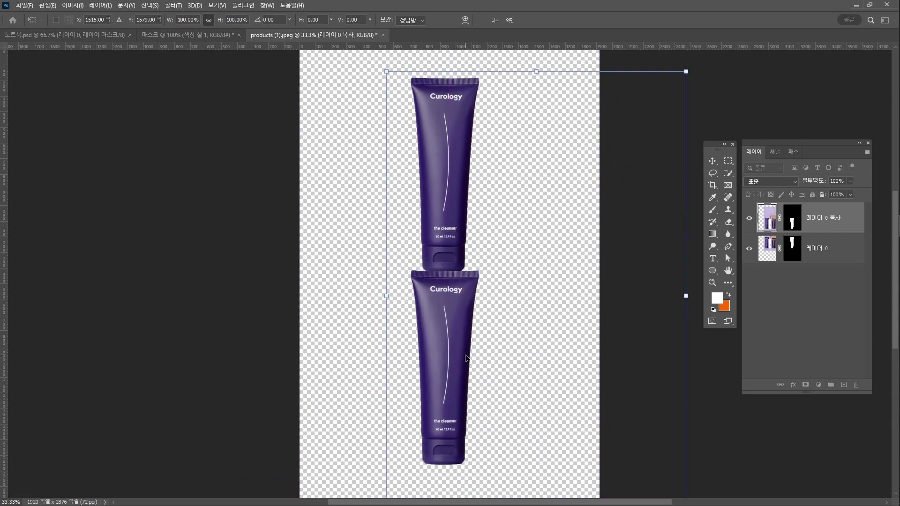
# Flip the lower tube vertically (세로로 뒤집기) and position it cap to cap beneath the upright tube as a reflection.
pyautogui.rightClick(450, 304)
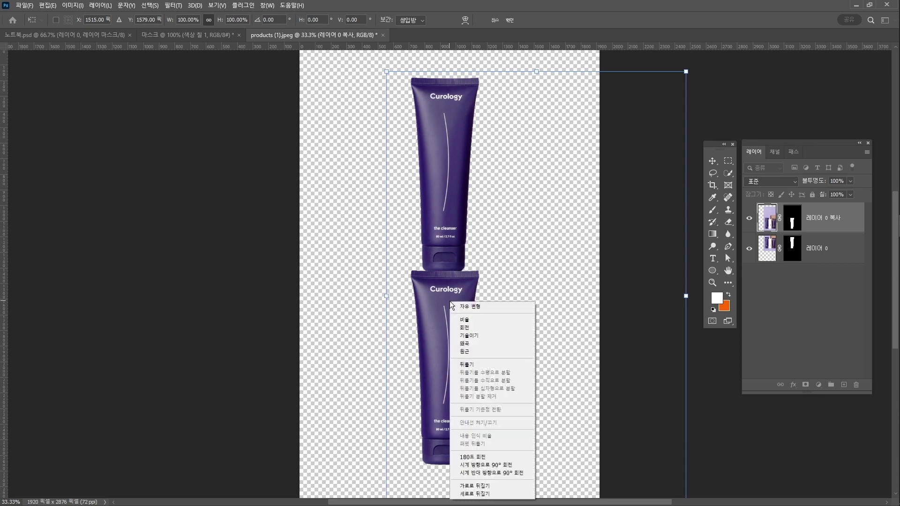
pyautogui.click(491, 494)
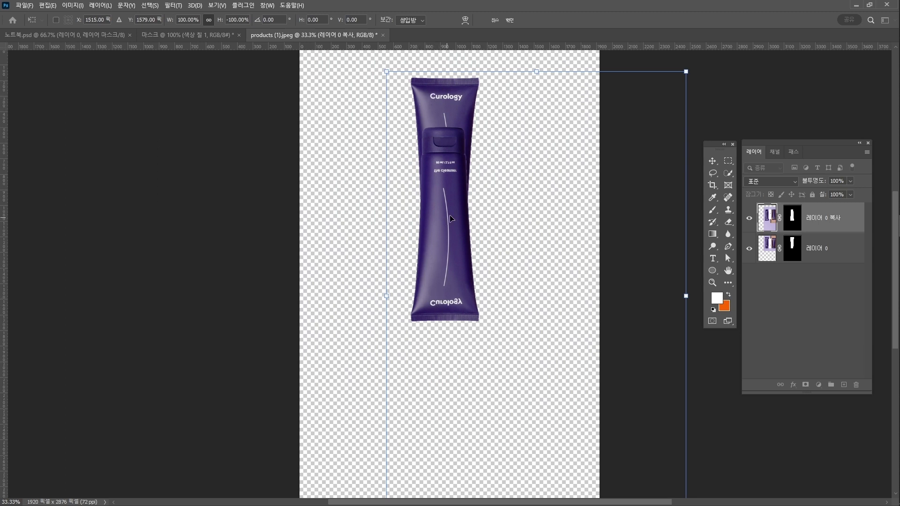
pyautogui.moveTo(449, 205); pyautogui.dragTo(459, 347)
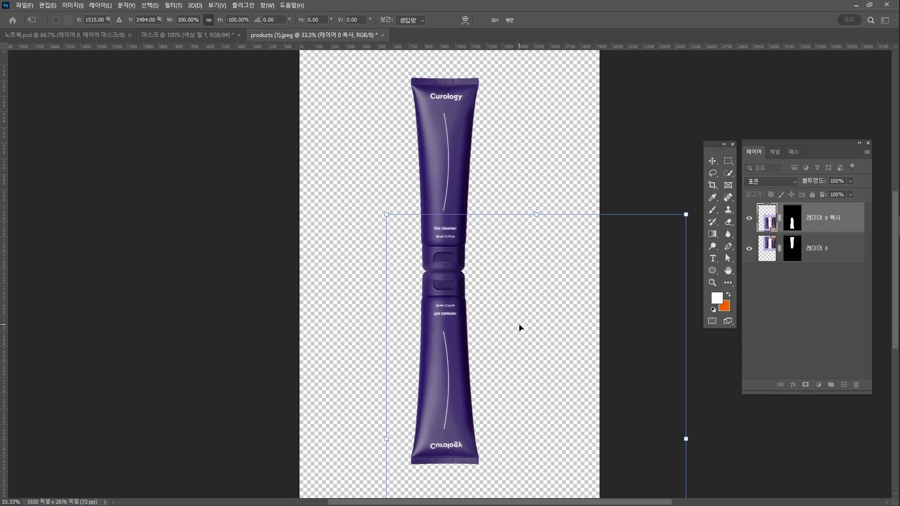
pyautogui.press('Return')
pyautogui.press('w')
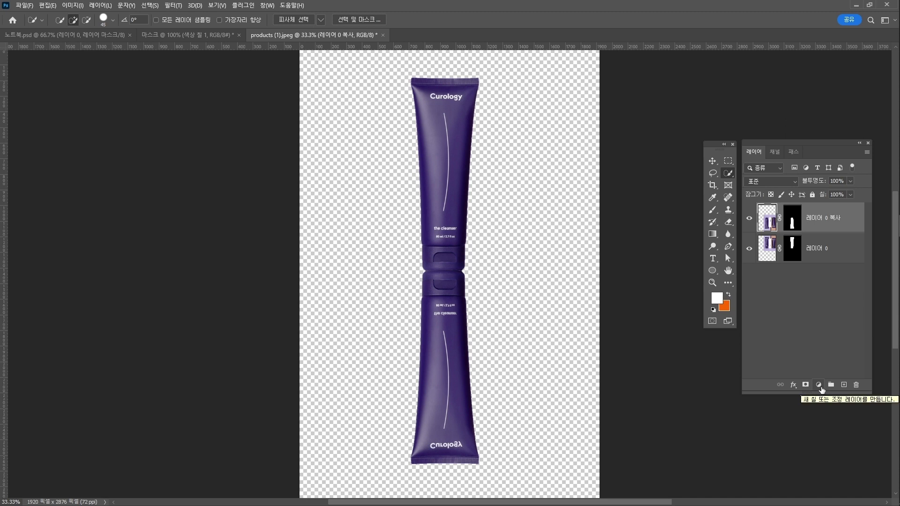
# Add a white (ffffff) solid colour fill layer and place it beneath both tube layers as the background.
pyautogui.click(819, 385)
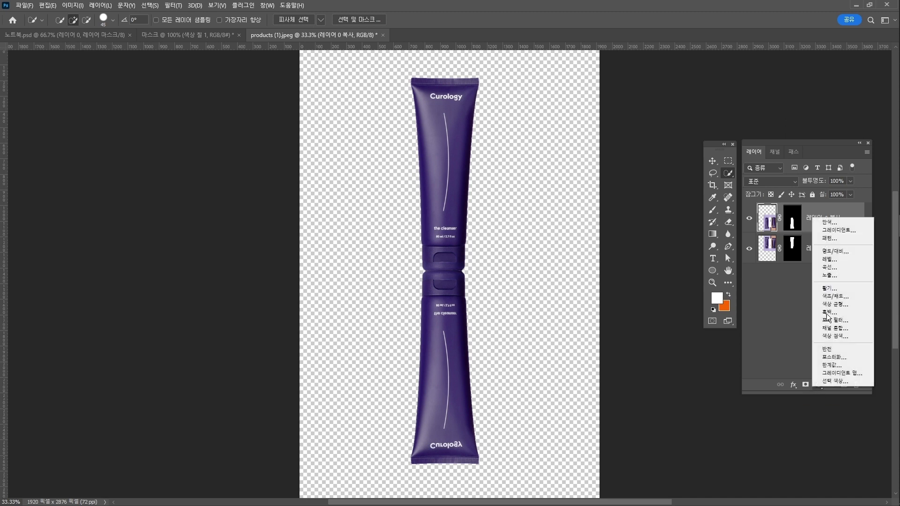
pyautogui.click(833, 223)
pyautogui.moveTo(384, 208); pyautogui.dragTo(301, 160)
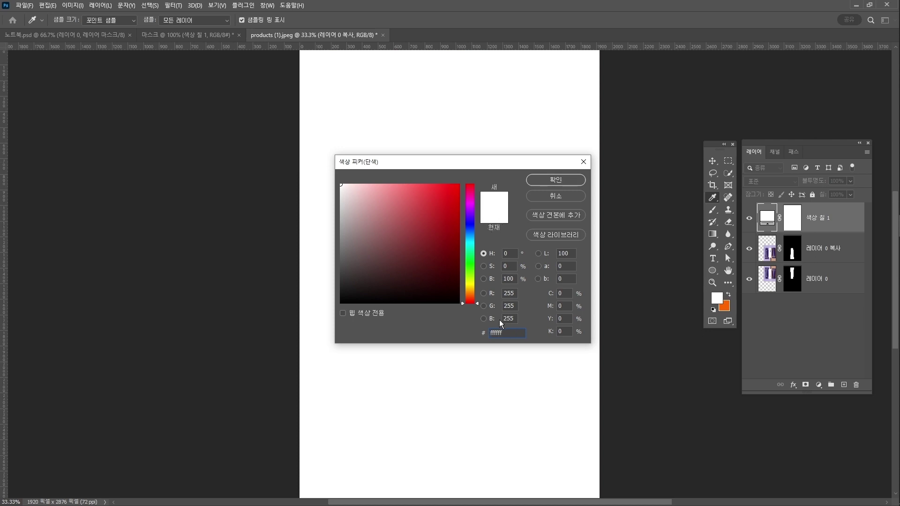
pyautogui.click(553, 182)
pyautogui.press('w')
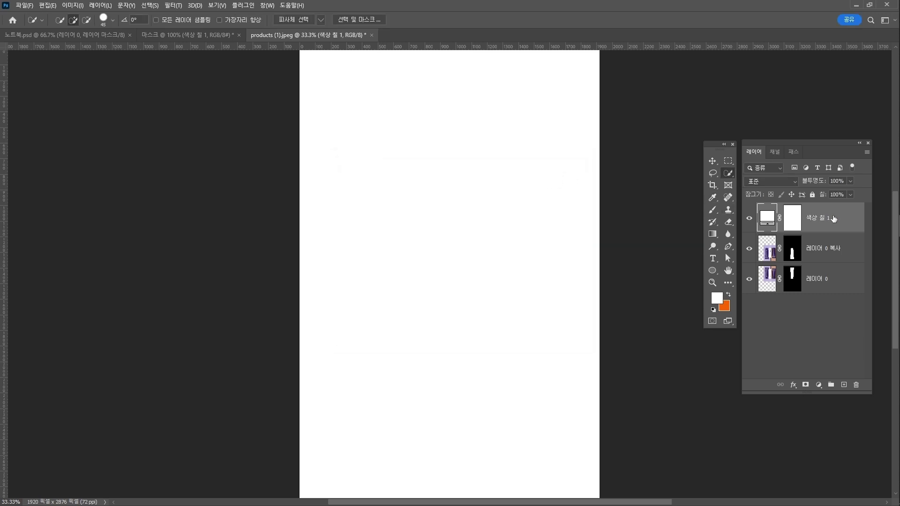
pyautogui.moveTo(835, 219); pyautogui.dragTo(826, 291)
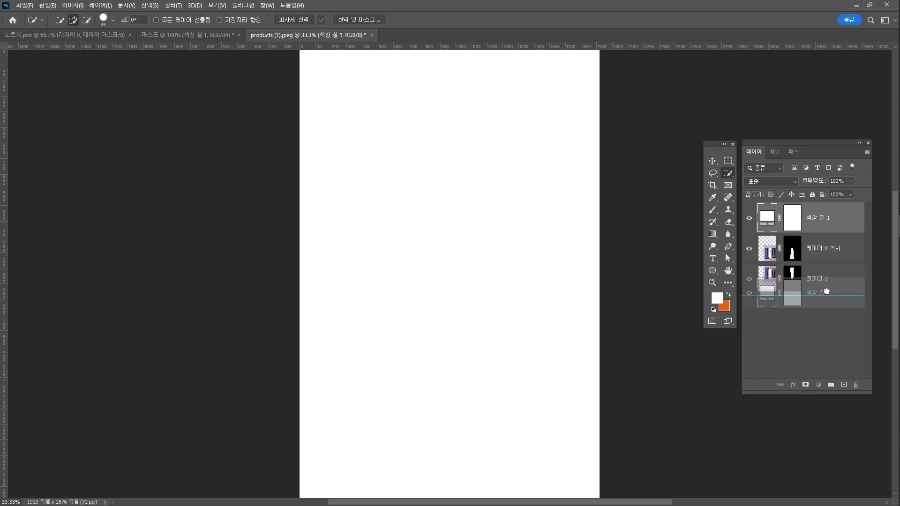
pyautogui.moveTo(826, 291); pyautogui.dragTo(825, 290)
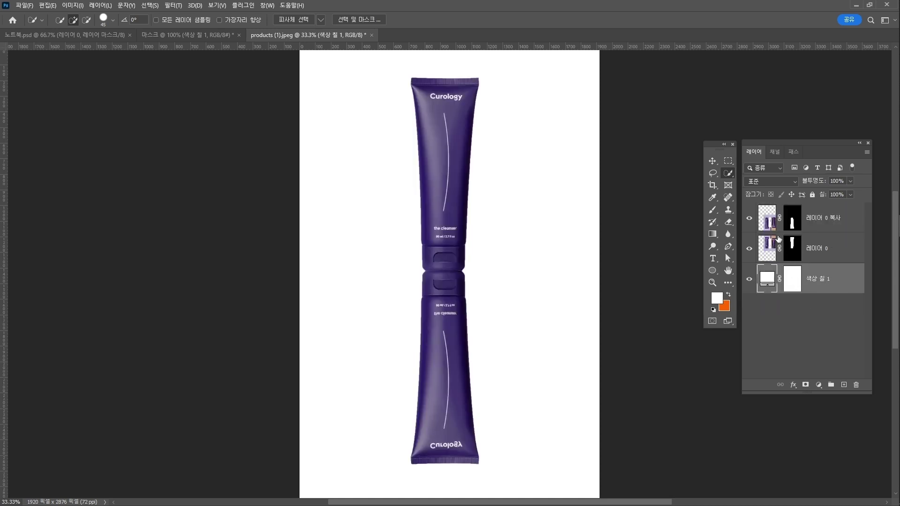
# Toggle the visibility of the 레이어 0 복사 and 레이어 0 layers to compare the flipped and upright tubes.
pyautogui.click(750, 219)
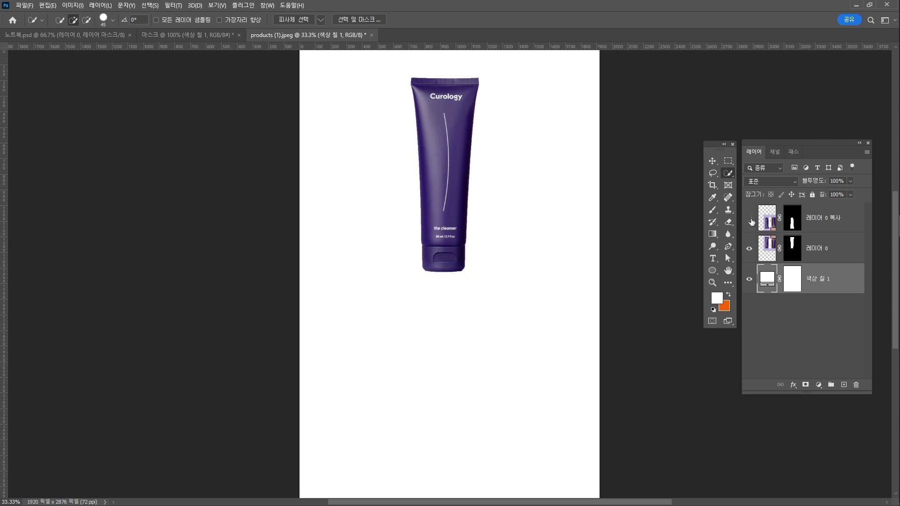
pyautogui.click(750, 220)
pyautogui.click(750, 248)
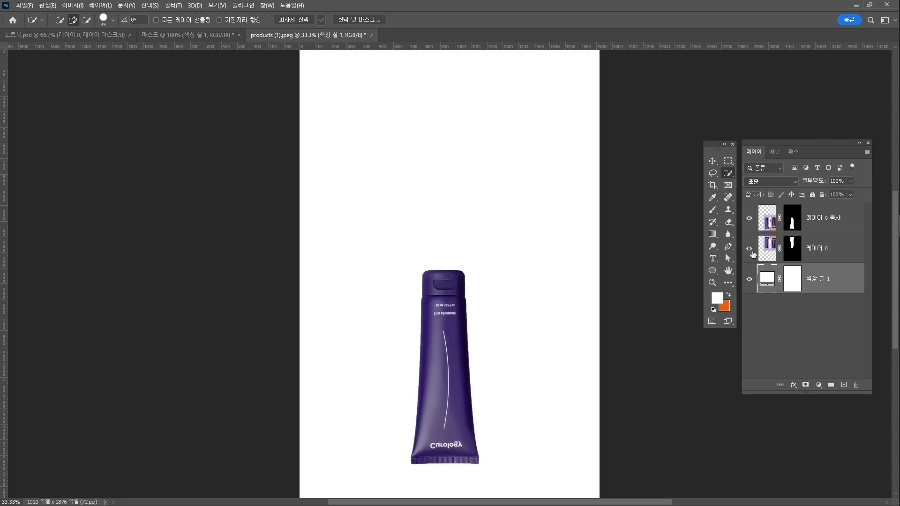
pyautogui.click(750, 249)
pyautogui.click(750, 251)
pyautogui.click(750, 250)
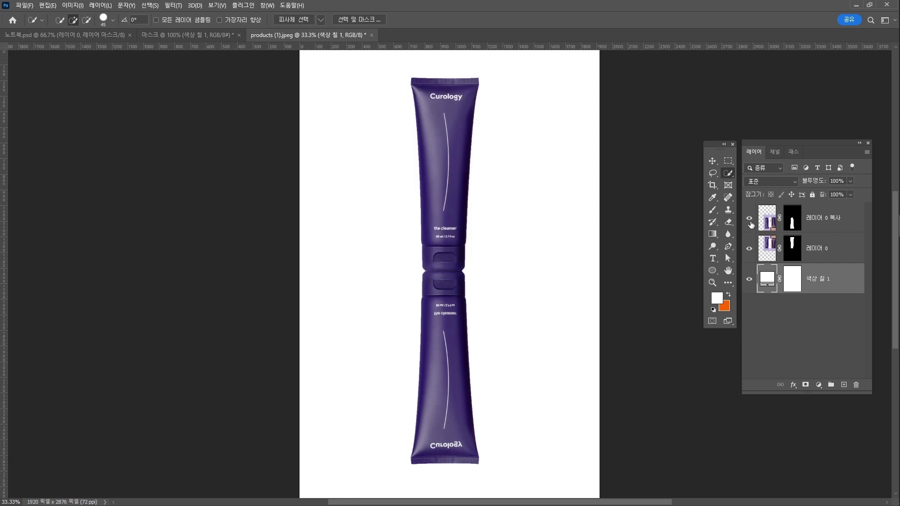
pyautogui.click(750, 219)
pyautogui.click(750, 219)
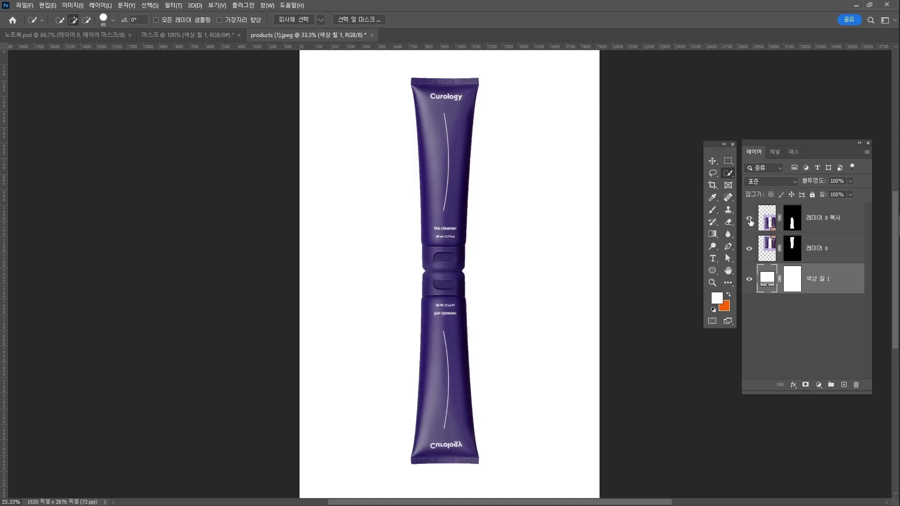
pyautogui.click(838, 220)
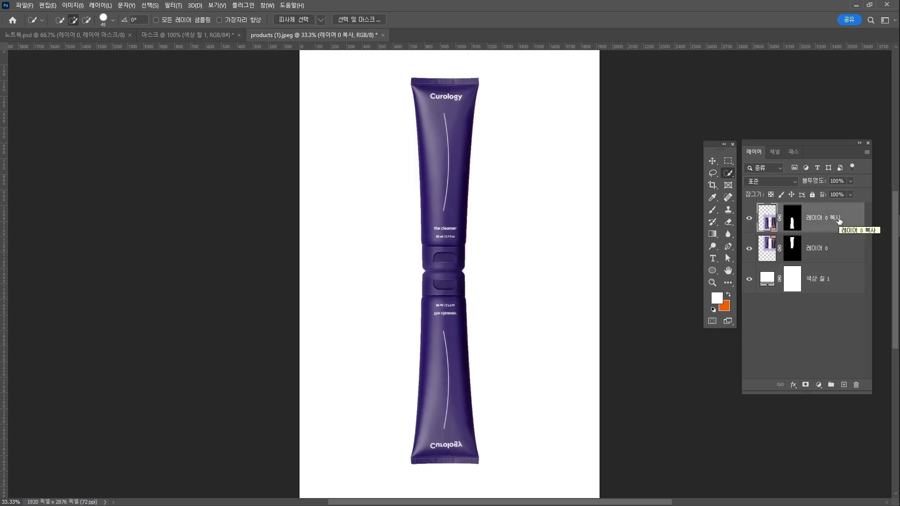
pyautogui.click(750, 219)
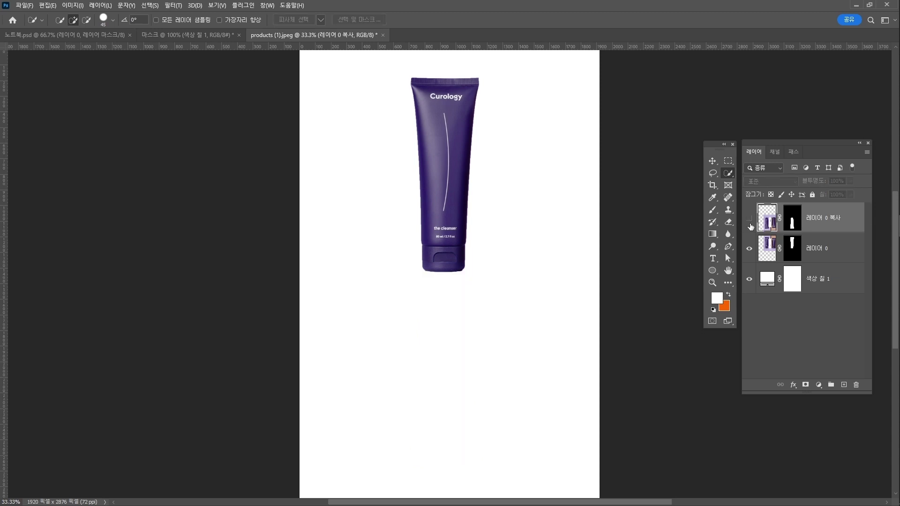
pyautogui.click(749, 219)
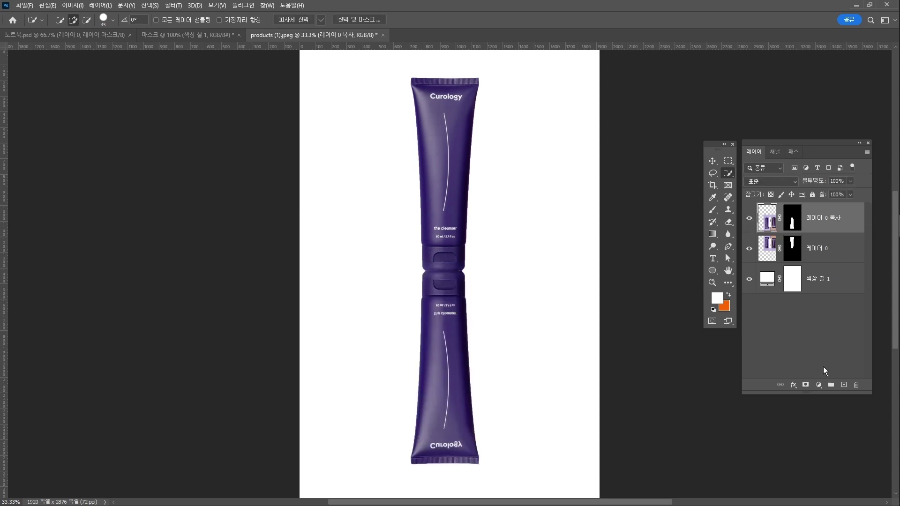
# Add a vector mask beside the existing mask on the flipped tube's layer, and delete that vector mask.
pyautogui.click(806, 384)
pyautogui.moveTo(820, 218); pyautogui.dragTo(856, 385)
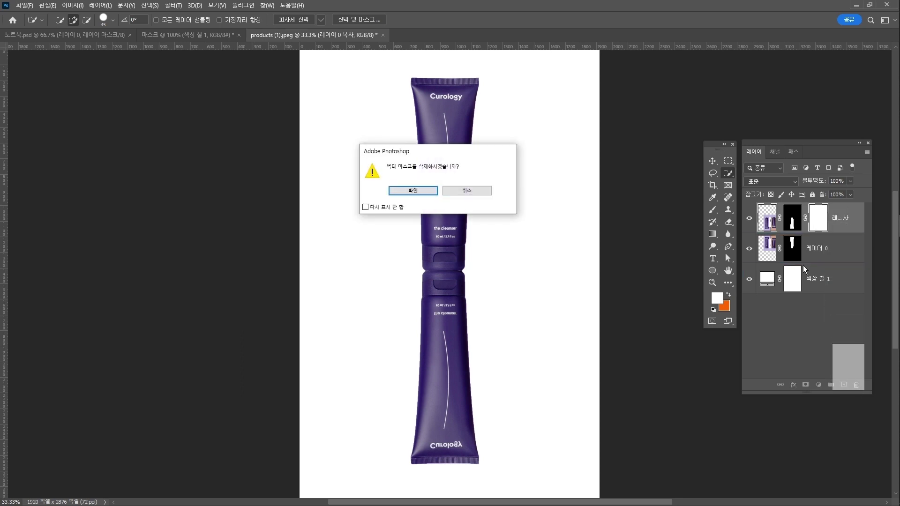
pyautogui.click(424, 192)
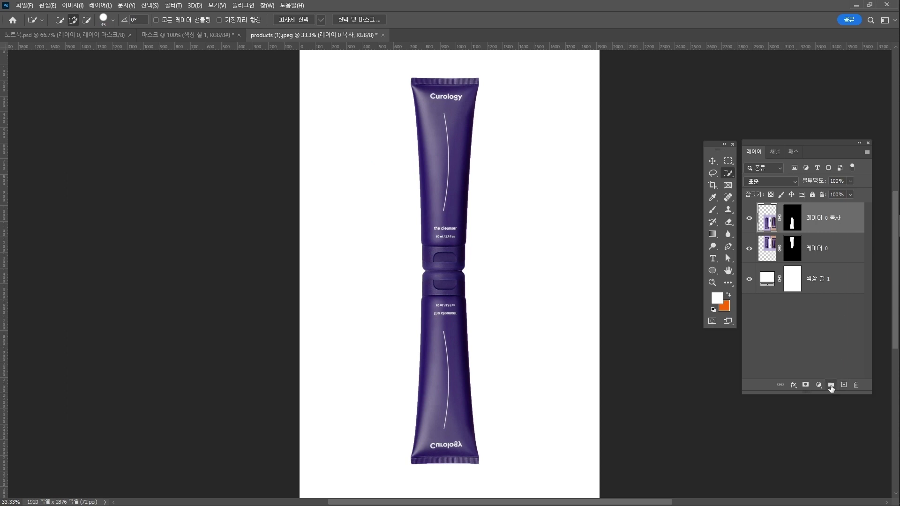
# Place the flipped tube's layer in a new group and add a layer mask to the group.
pyautogui.click(831, 389)
pyautogui.moveTo(833, 243); pyautogui.dragTo(786, 207)
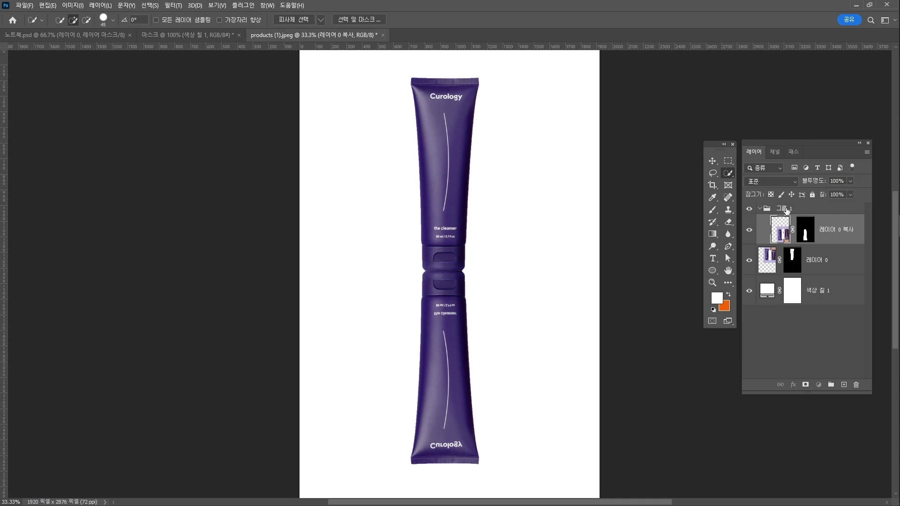
pyautogui.click(786, 210)
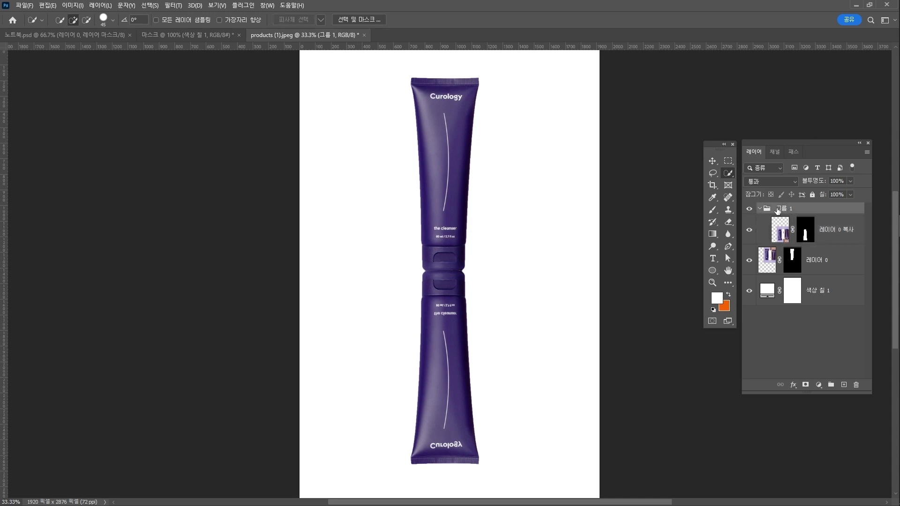
pyautogui.click(805, 387)
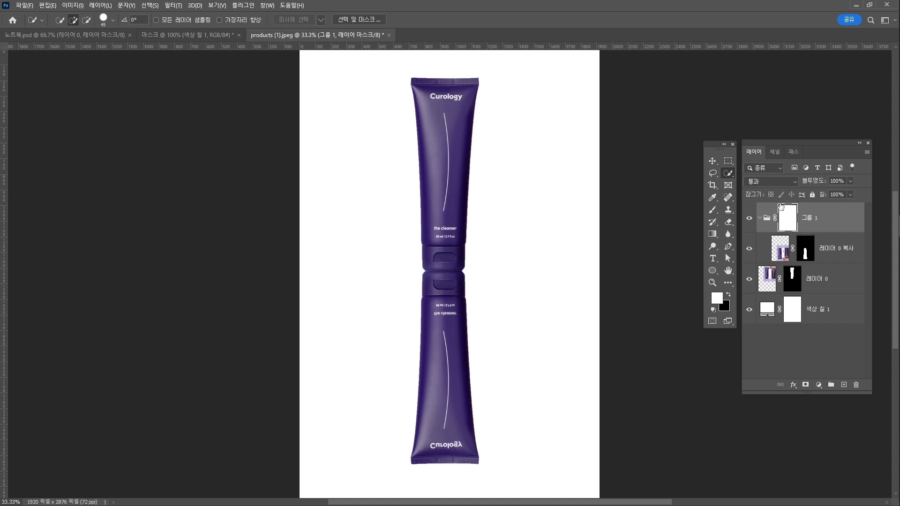
# Paint black over the flipped tube on the group's mask with a soft brush at size 400, and undo the stroke.
pyautogui.press('b')
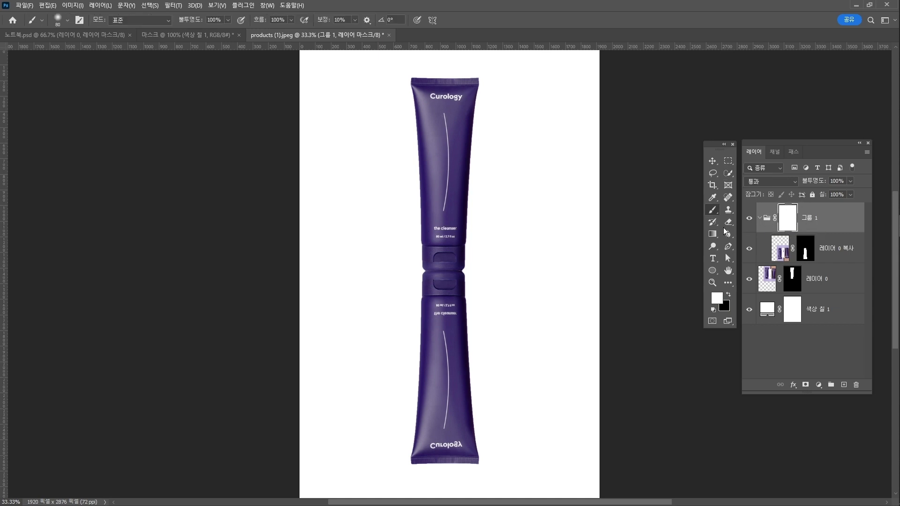
pyautogui.click(728, 295)
pyautogui.press(']')
pyautogui.press(']')
pyautogui.press(']')
pyautogui.press(']')
pyautogui.press(']')
pyautogui.press(']')
pyautogui.press(']')
pyautogui.press(']')
pyautogui.press(']')
pyautogui.moveTo(458, 455)
pyautogui.mouseDown()
pyautogui.moveTo(486, 436)
pyautogui.moveTo(454, 429)
pyautogui.moveTo(545, 369)
pyautogui.moveTo(385, 395)
pyautogui.moveTo(560, 347)
pyautogui.mouseUp()
pyautogui.hotkey('ctrl', 'z')
# Switch to the 마스크 document and hide its blue colour fill layer.
pyautogui.click(192, 37)
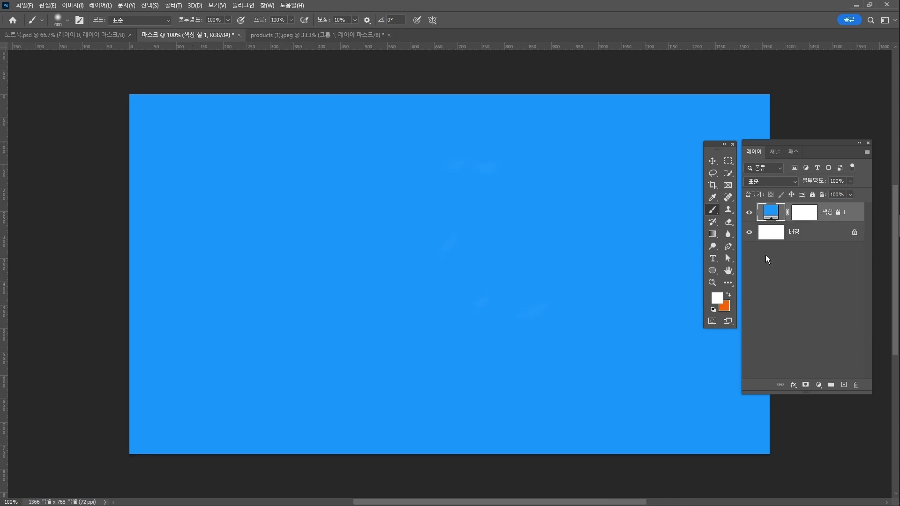
pyautogui.click(749, 212)
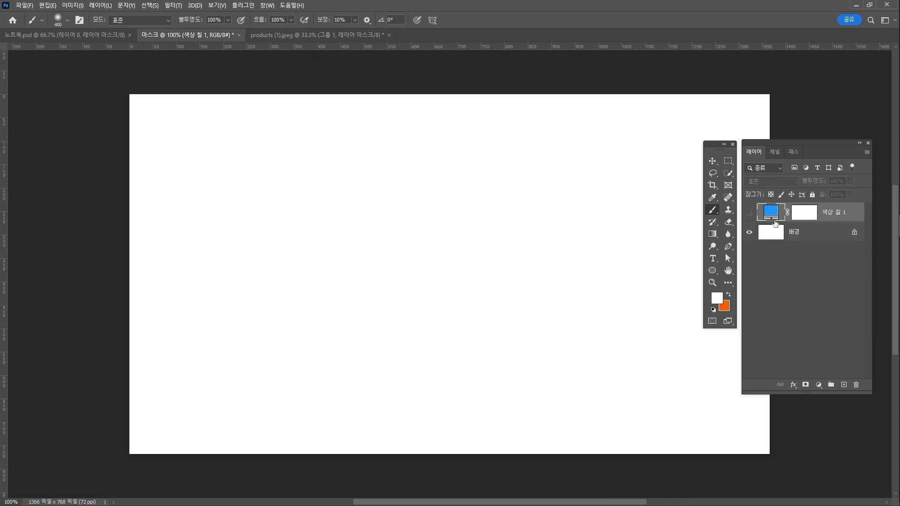
# Select the 배경 layer and set the Gradient tool to the black-and-white preset from the Basics group.
pyautogui.click(817, 237)
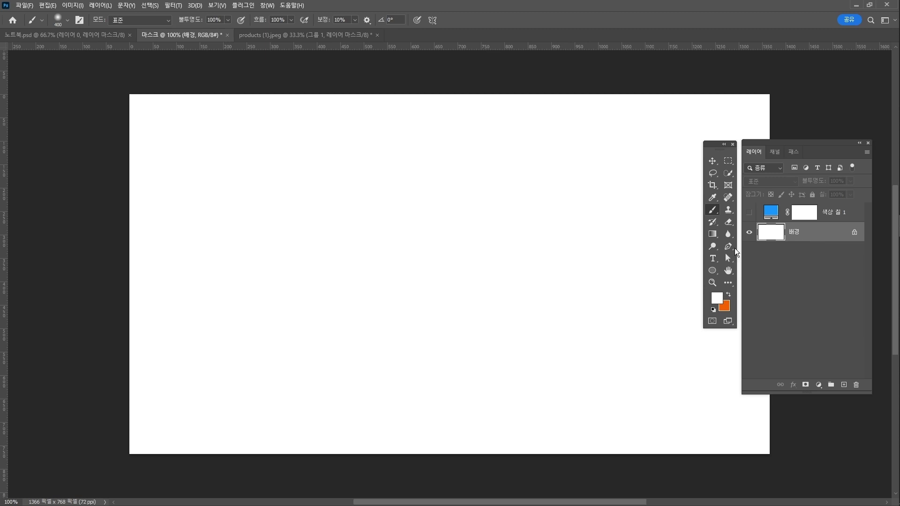
pyautogui.click(715, 237)
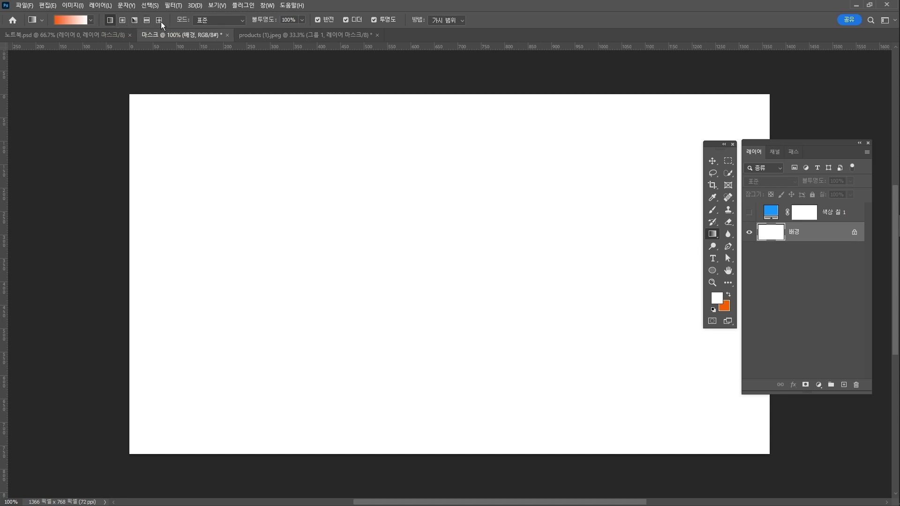
pyautogui.click(91, 19)
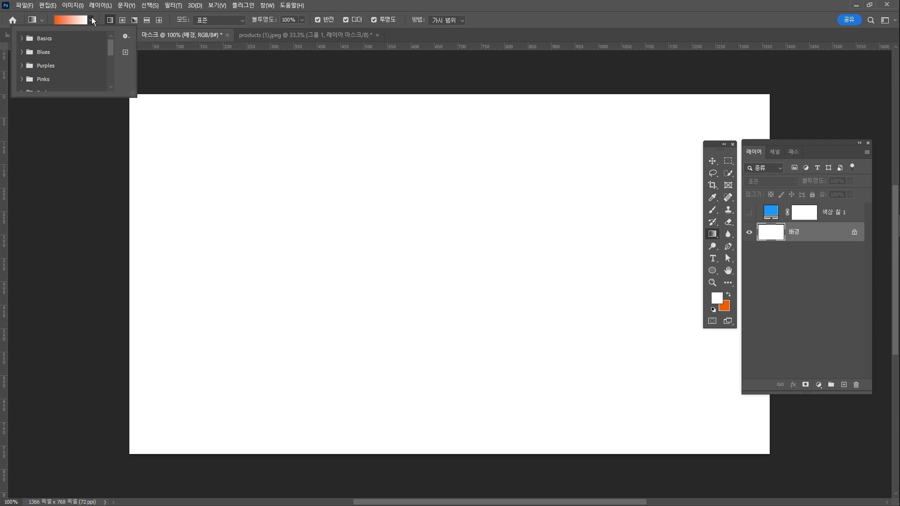
pyautogui.click(92, 17)
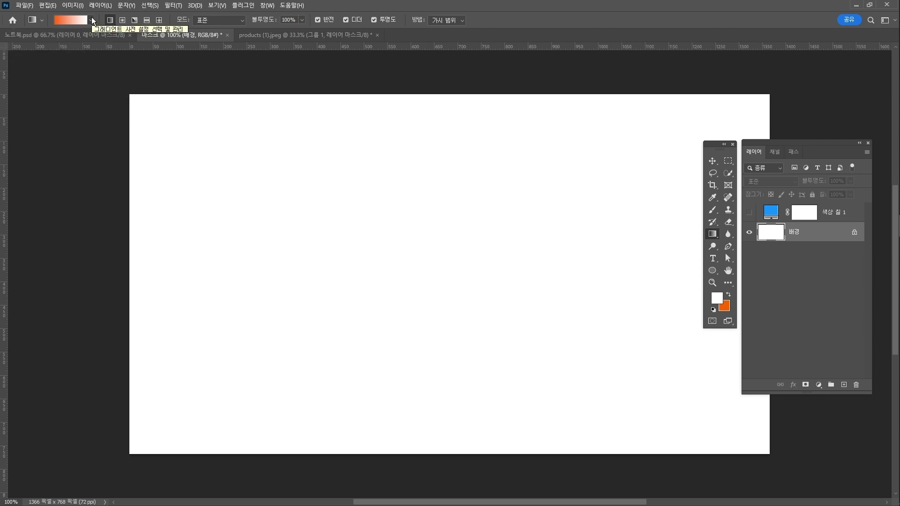
pyautogui.click(92, 19)
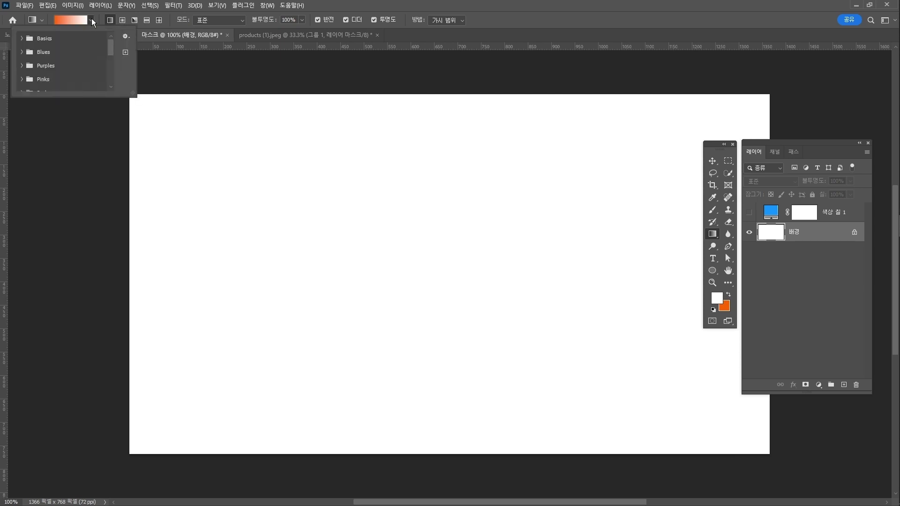
pyautogui.click(17, 41)
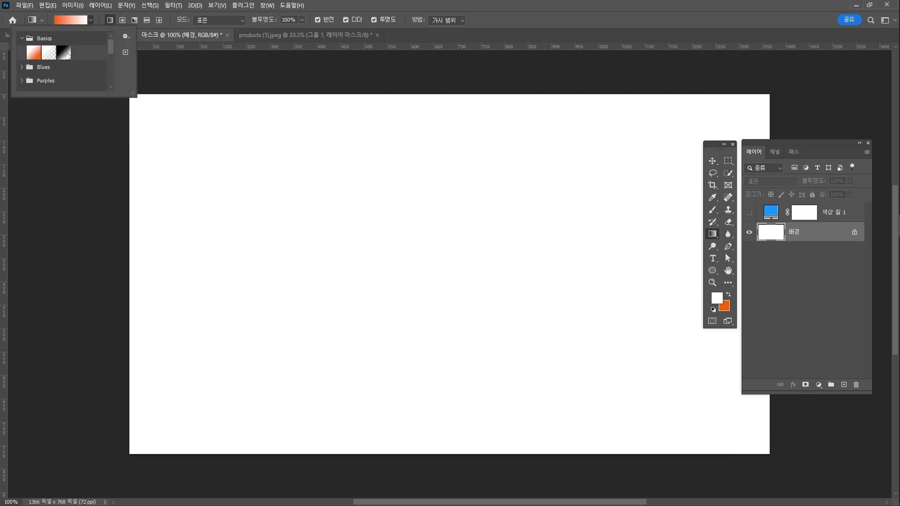
pyautogui.click(65, 52)
pyautogui.click(92, 21)
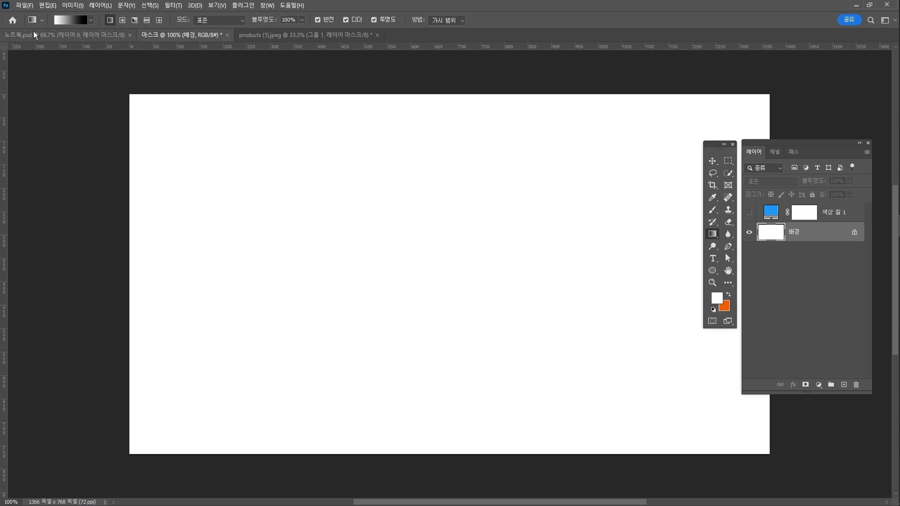
pyautogui.click(94, 20)
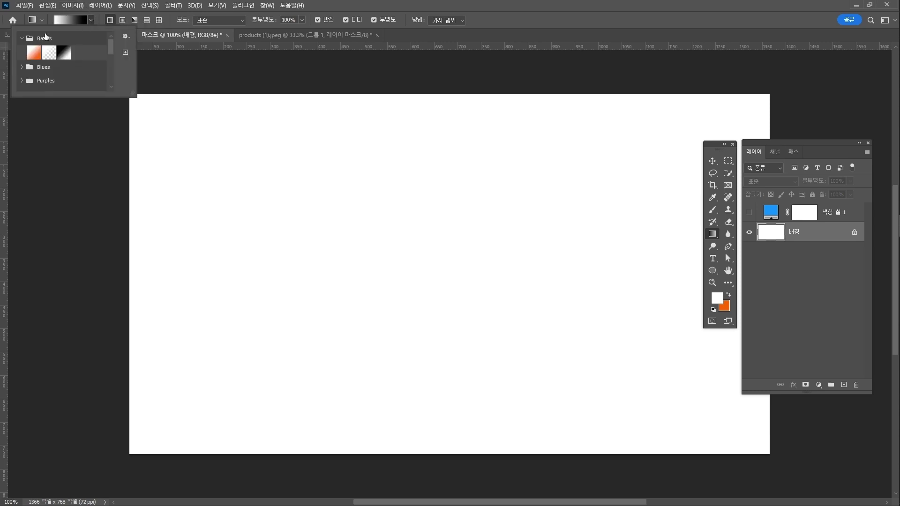
pyautogui.click(22, 40)
pyautogui.click(22, 40)
pyautogui.click(22, 39)
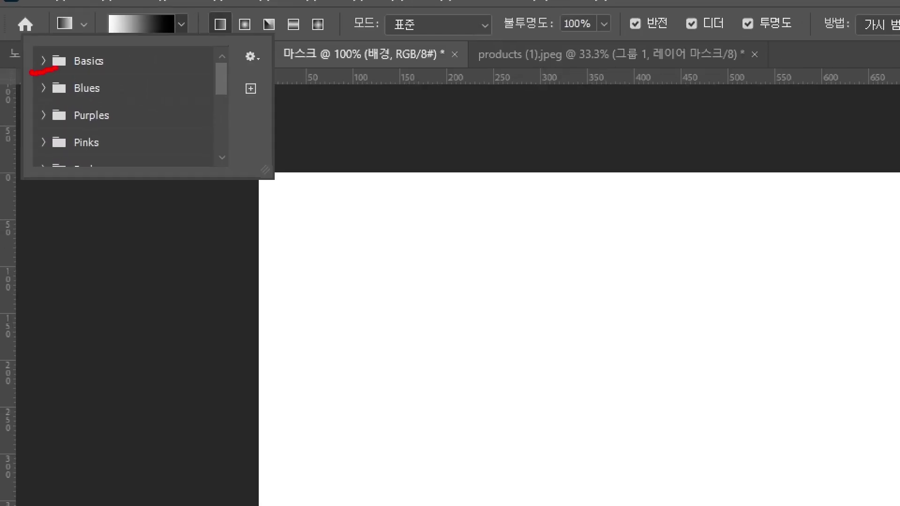
pyautogui.click(43, 60)
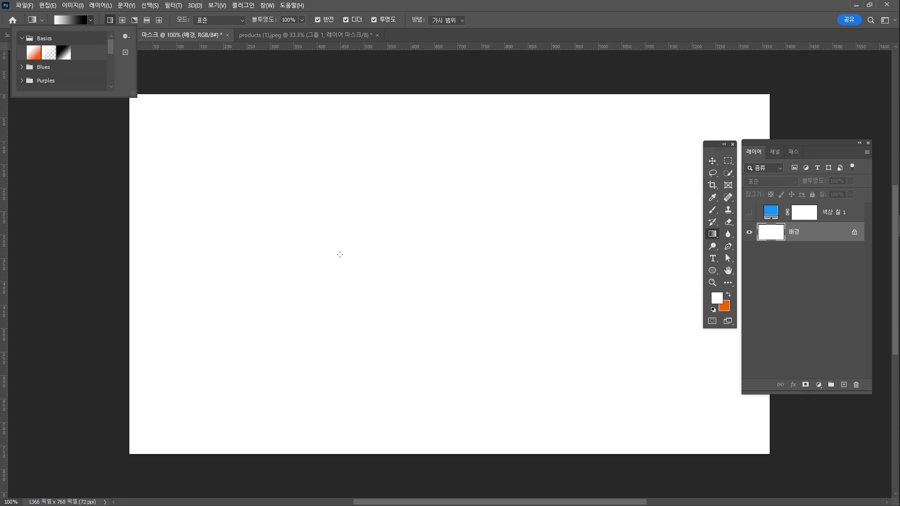
# Fill the 배경 layer with a horizontal black-and-white gradient, redrawing it once with the reverse option off and once with it on.
pyautogui.click(267, 260)
pyautogui.moveTo(267, 260); pyautogui.dragTo(628, 257)
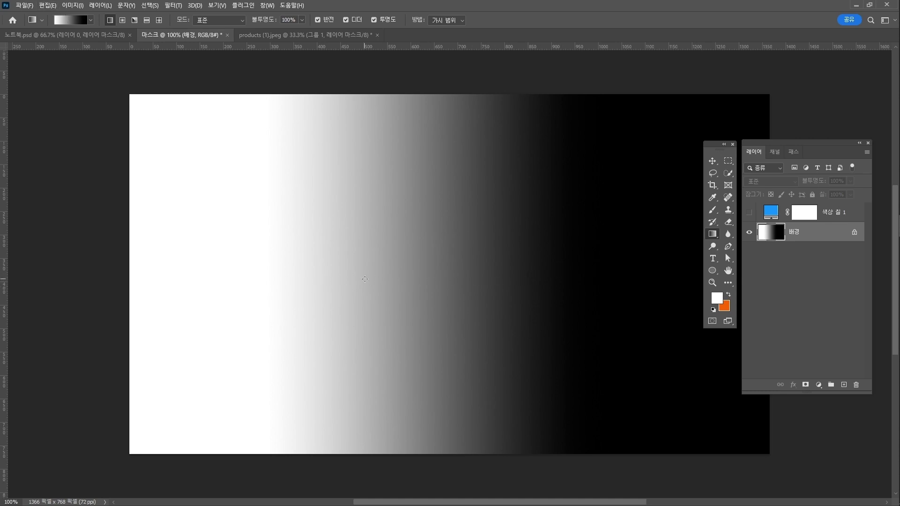
pyautogui.click(327, 20)
pyautogui.moveTo(308, 277); pyautogui.dragTo(625, 279)
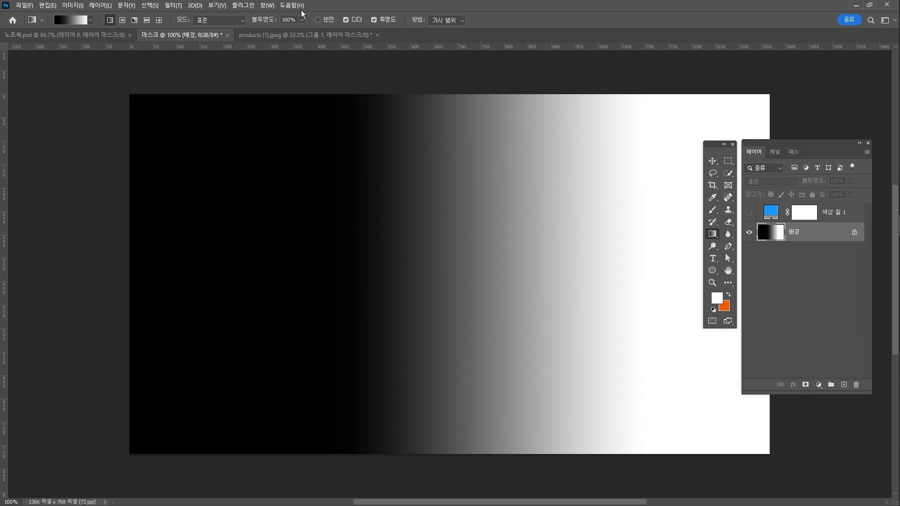
pyautogui.click(325, 20)
pyautogui.moveTo(262, 265); pyautogui.dragTo(674, 265)
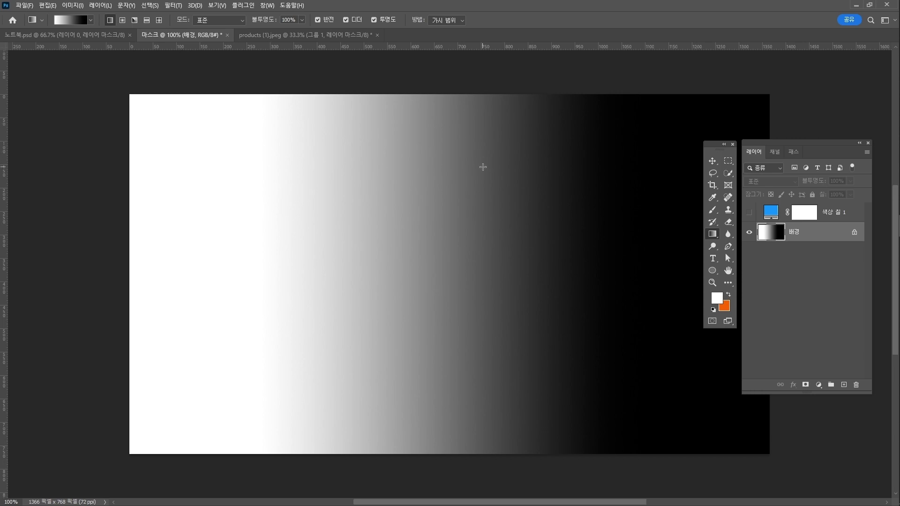
# Fade the flipped tube in the products (1).jpeg document with a vertical white-to-black gradient on the group's layer mask.
pyautogui.click(300, 35)
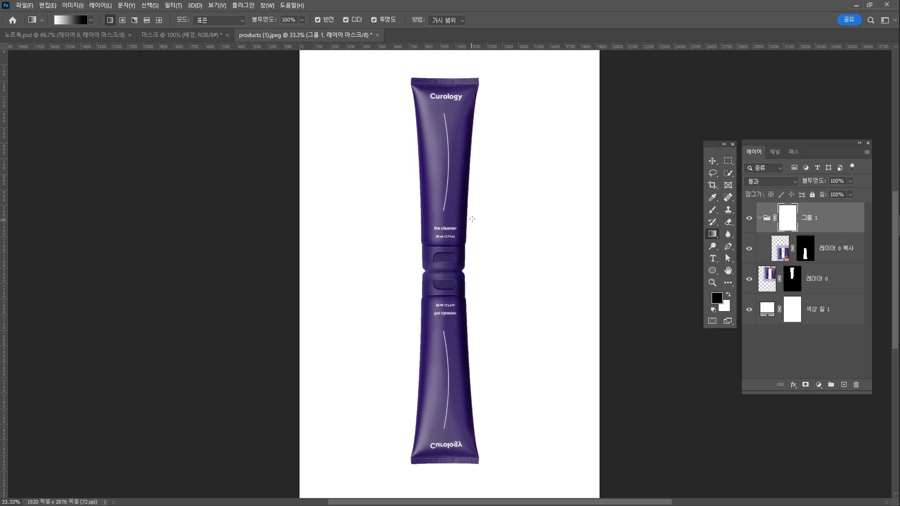
pyautogui.moveTo(473, 214); pyautogui.dragTo(482, 439)
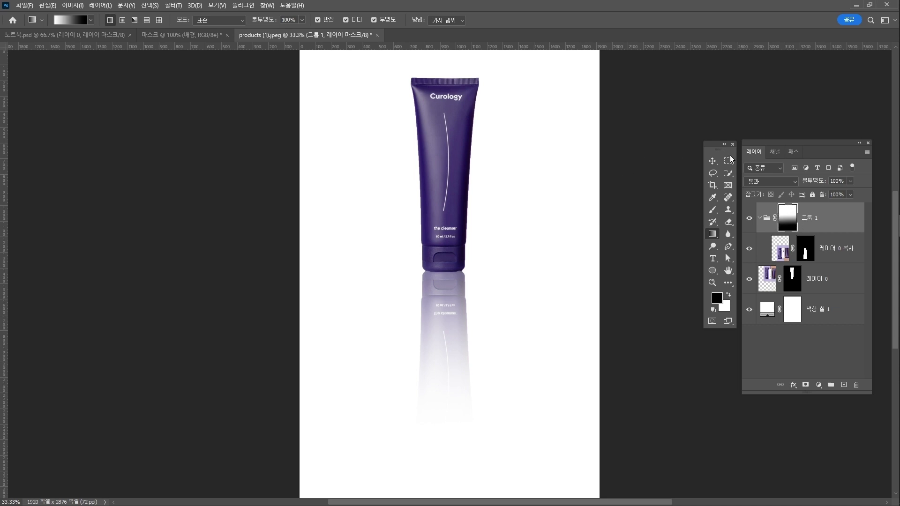
pyautogui.click(714, 161)
# Save the tube reflection as a Photoshop file named 그림자 효과 in the 다운로드 folder.
pyautogui.click(24, 5)
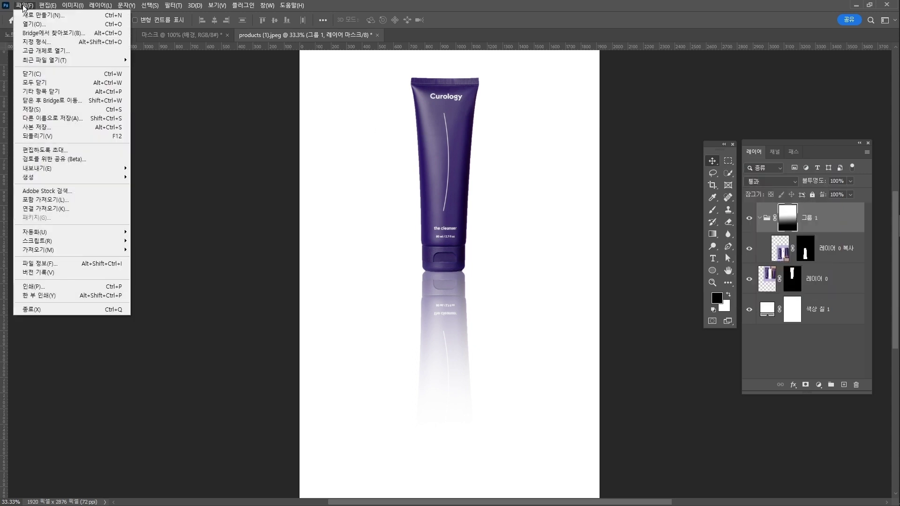
pyautogui.click(64, 119)
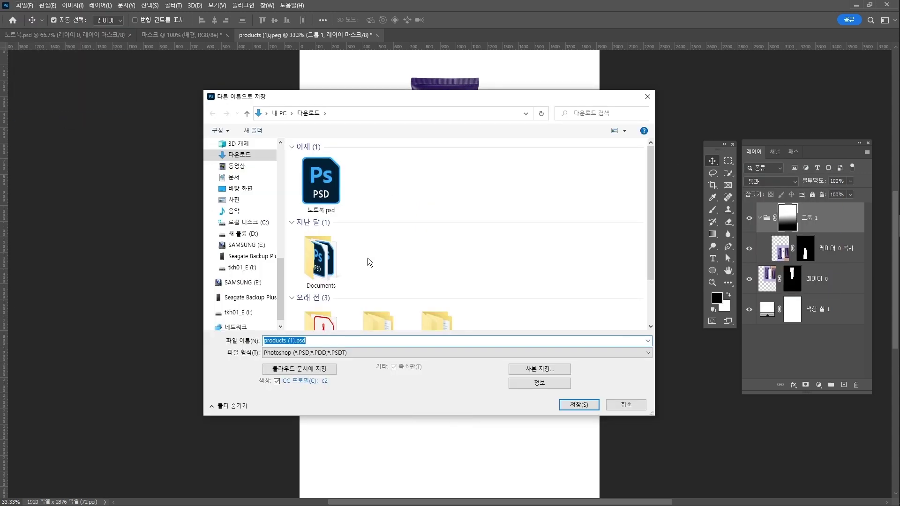
pyautogui.write('그림')
pyautogui.write('자 호')
pyautogui.write('과')
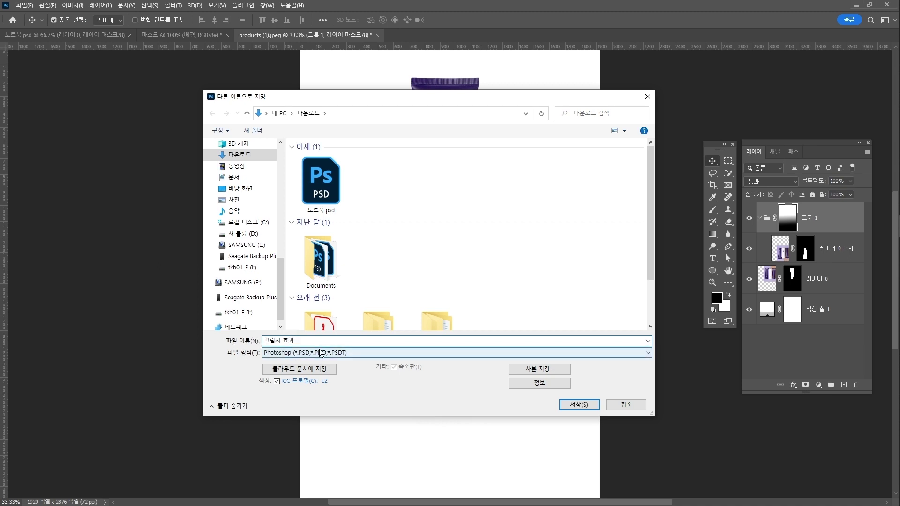
pyautogui.click(572, 403)
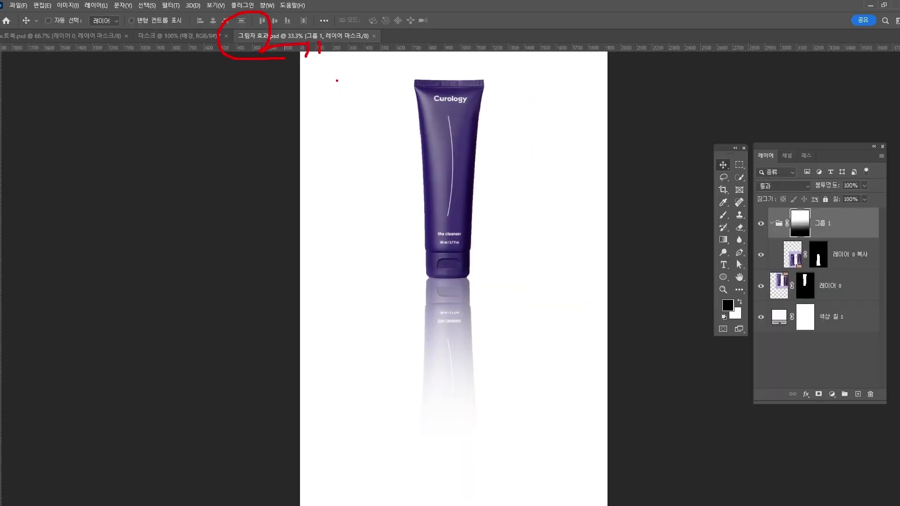
# Close the 그림자 효과.psd, 마스크 and 노트북.psd documents, discarding the changes to 마스크.
pyautogui.click(371, 35)
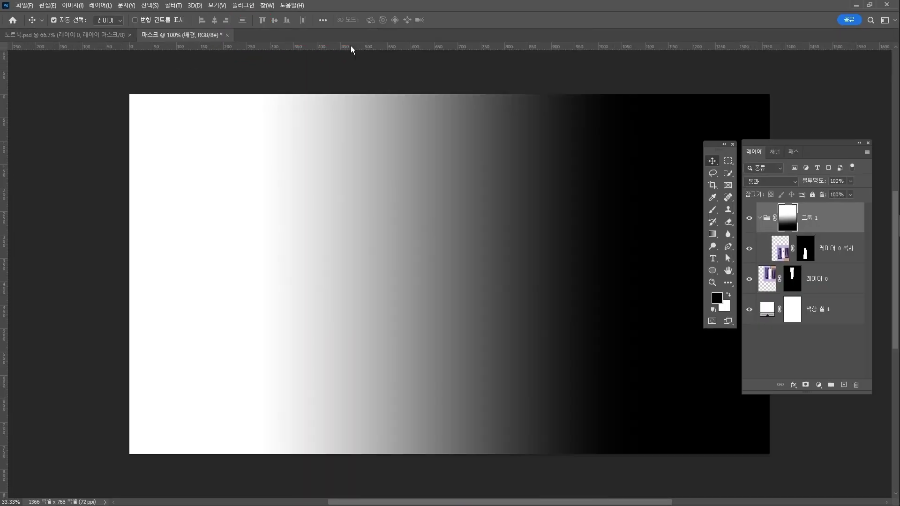
pyautogui.click(228, 36)
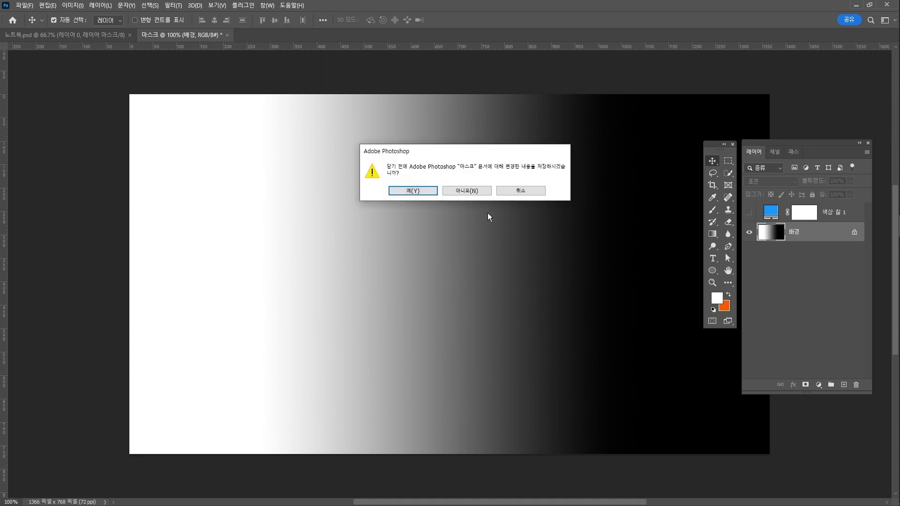
pyautogui.click(474, 192)
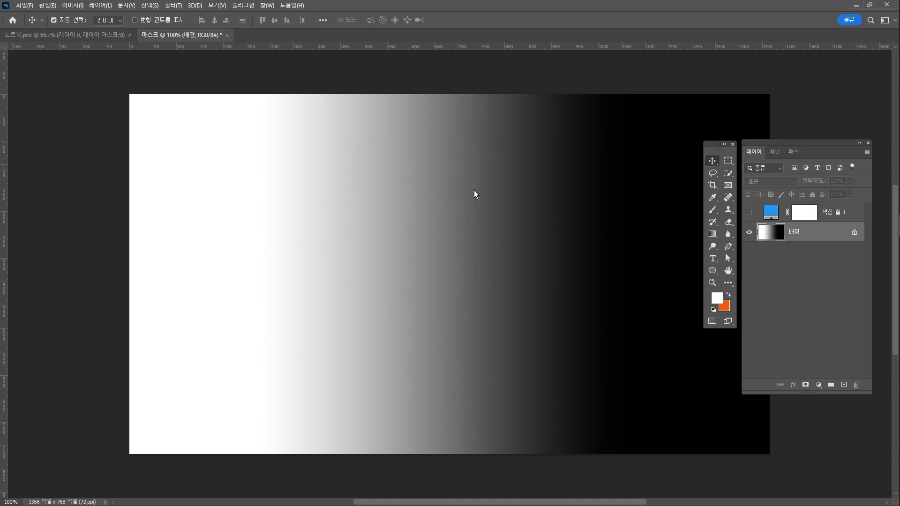
pyautogui.click(130, 36)
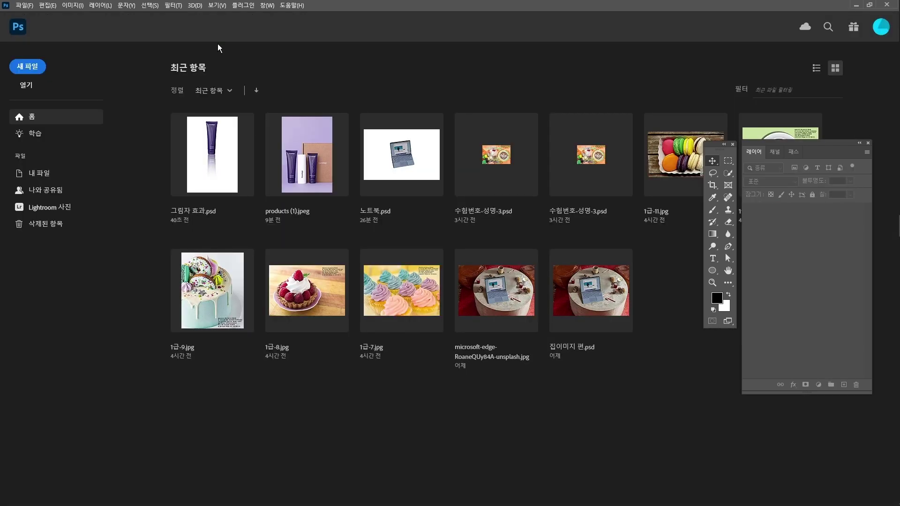
# Open the settings for creating a new document.
pyautogui.click(23, 5)
pyautogui.click(26, 15)
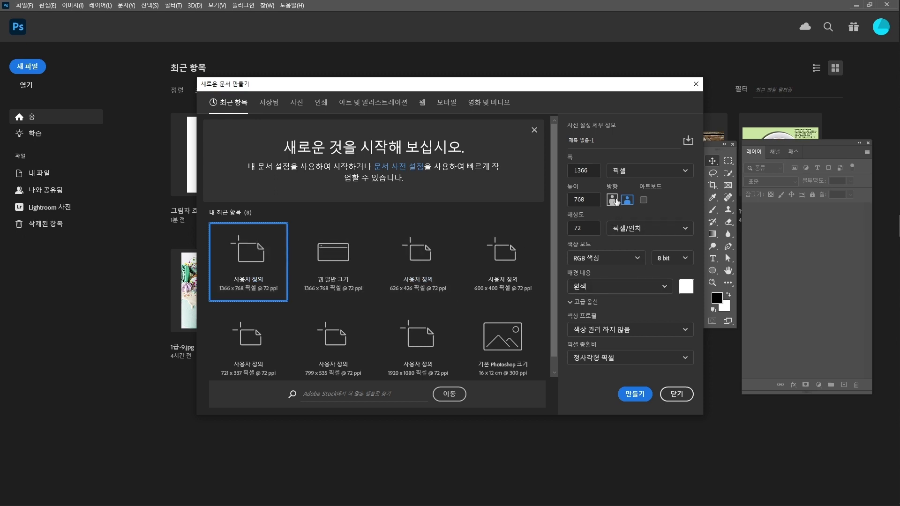
# Create a 1366 x 768 pixel document named 클리핑 마스크, then reset the colours to default and fill the background with white.
pyautogui.press('Tab')
pyautogui.write('클리핑 마스크')
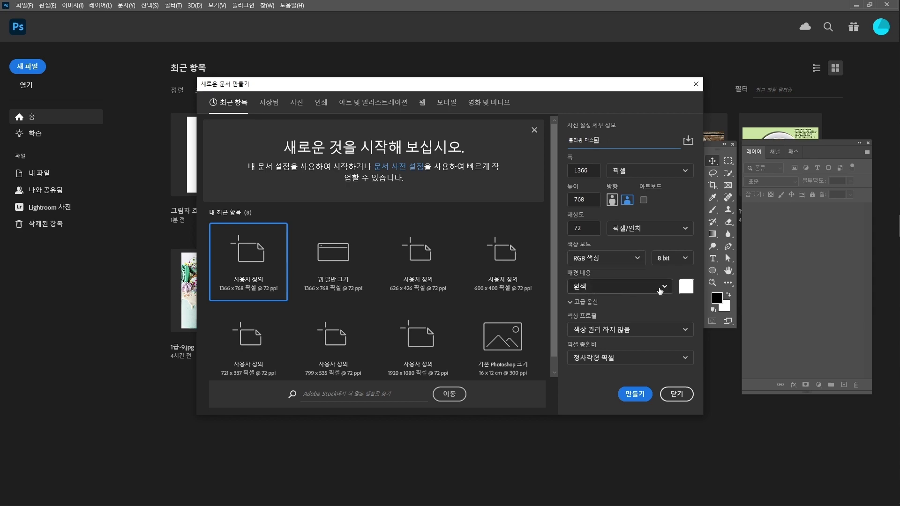
pyautogui.click(627, 396)
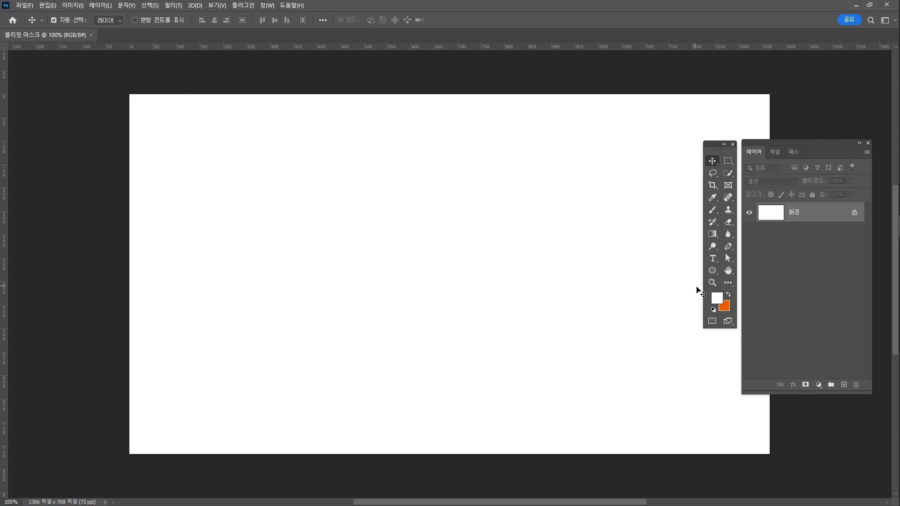
pyautogui.press('d')
pyautogui.hotkey('ctrl', 'BackSpace')
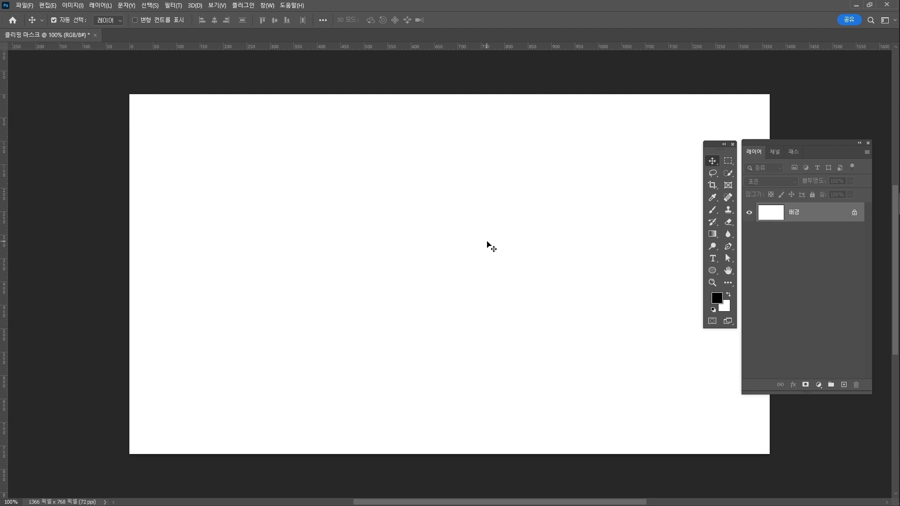
# Place the image 풍경사진.jpg from the 다운로드 folder into the document at its default placement size.
pyautogui.hotkey('alt', 'Tab')
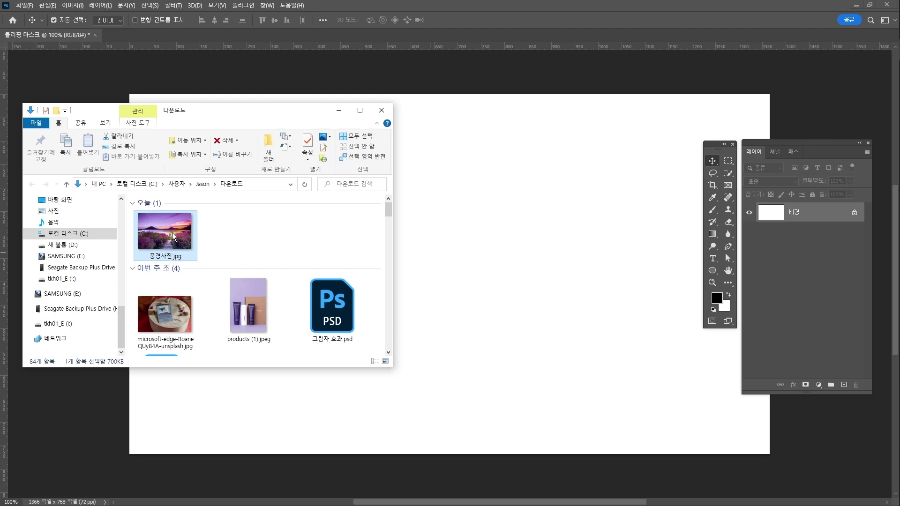
pyautogui.moveTo(173, 232); pyautogui.dragTo(476, 223)
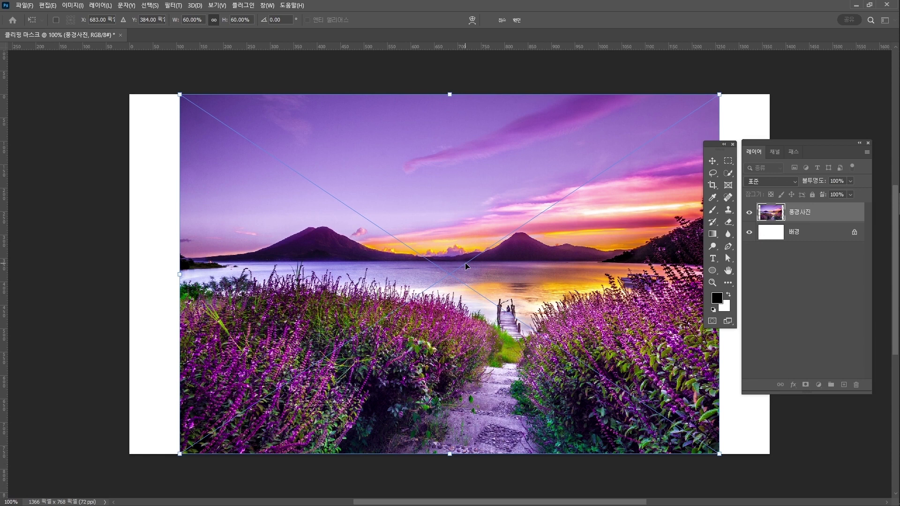
pyautogui.press('Return')
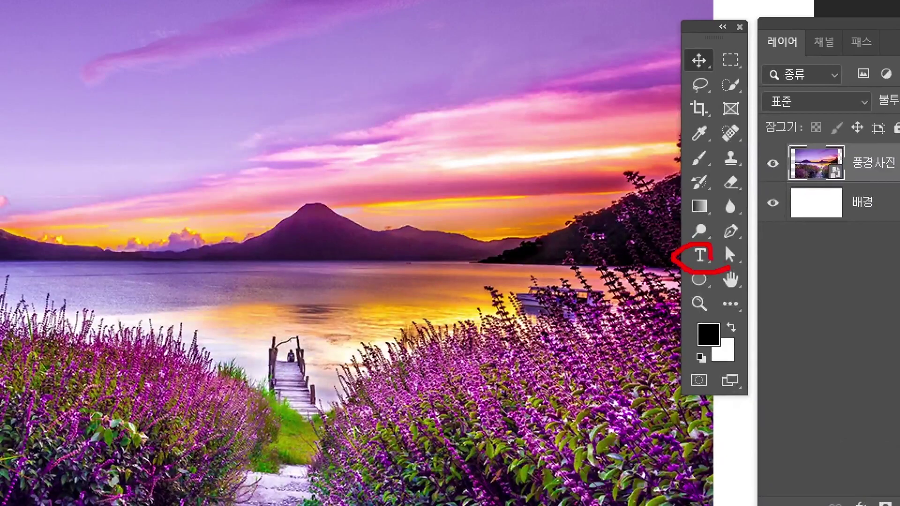
# Add the horizontal text 풍경사진 over the landscape photo in black 돋움 at 250 pt.
pyautogui.click(706, 261)
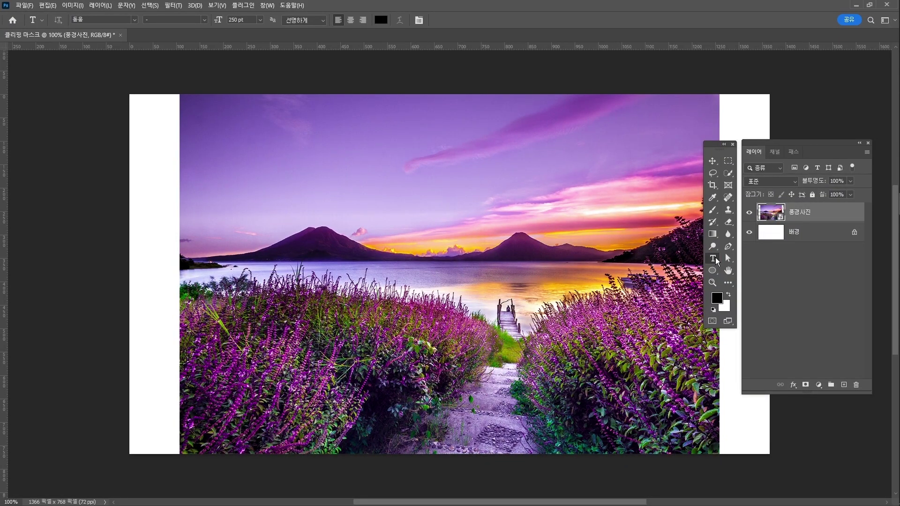
pyautogui.moveTo(239, 19); pyautogui.dragTo(228, 20)
pyautogui.write('250')
pyautogui.press('BackSpace')
pyautogui.press('BackSpace')
pyautogui.press('BackSpace')
pyautogui.press('Return')
pyautogui.click(135, 20)
pyautogui.click(130, 47)
pyautogui.click(297, 254)
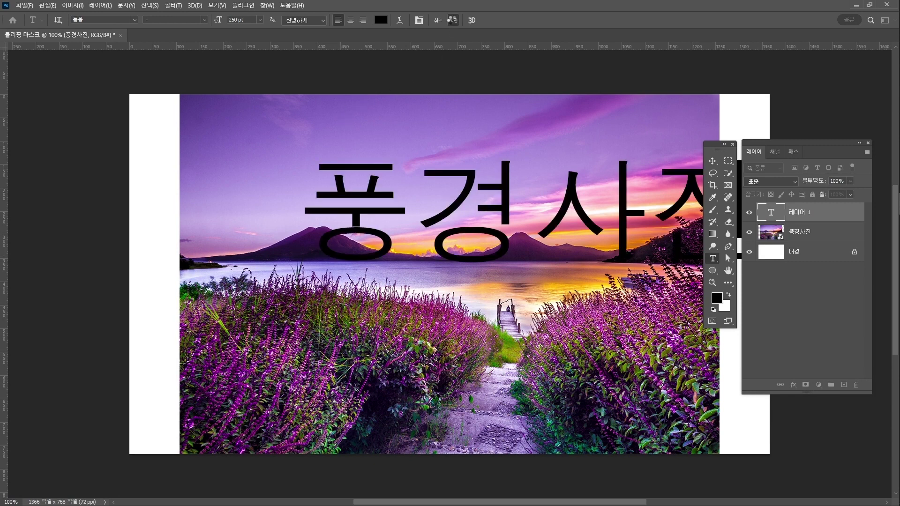
pyautogui.click(452, 21)
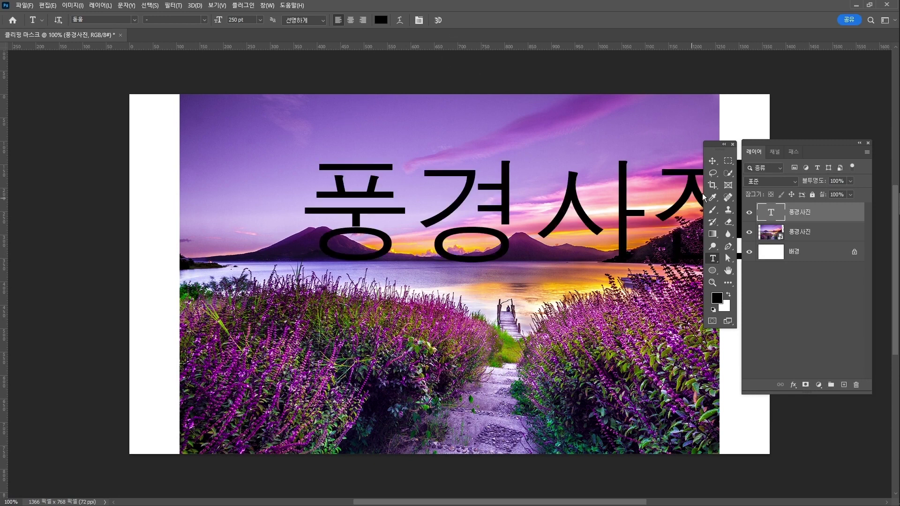
# Move the 풍경사진 text to the centre of the canvas with Free Transform, keeping its size.
pyautogui.click(708, 163)
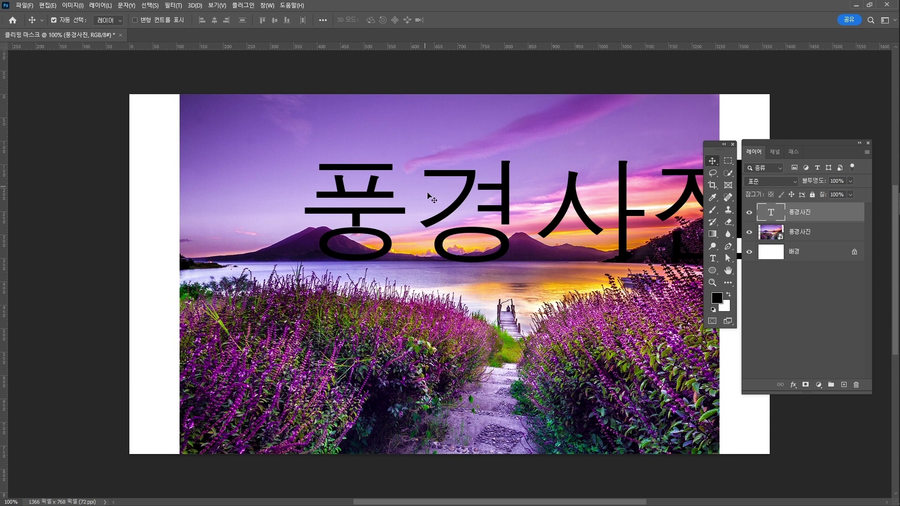
pyautogui.hotkey('ctrl', 't')
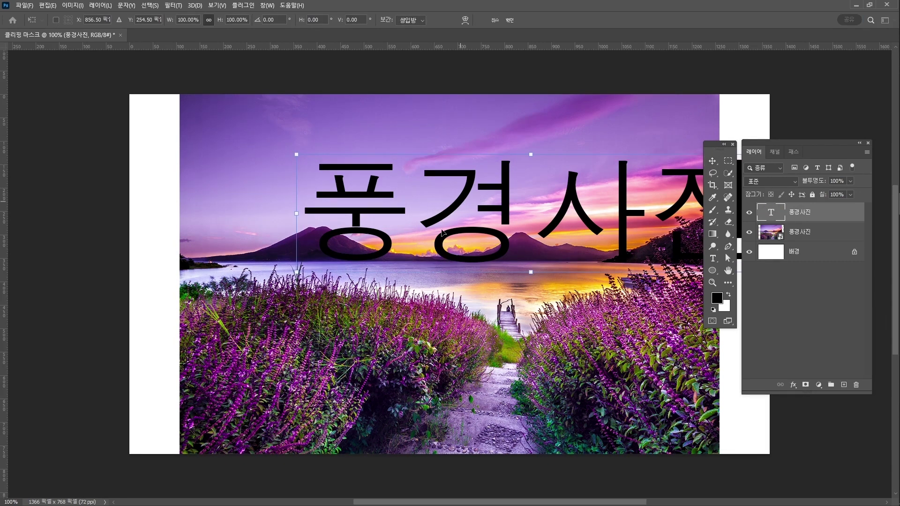
pyautogui.moveTo(462, 204); pyautogui.dragTo(382, 270)
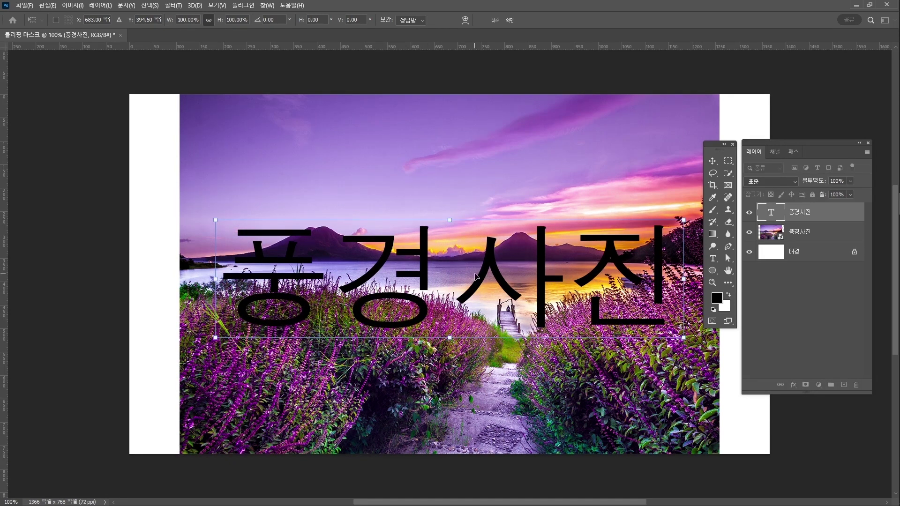
pyautogui.click(509, 20)
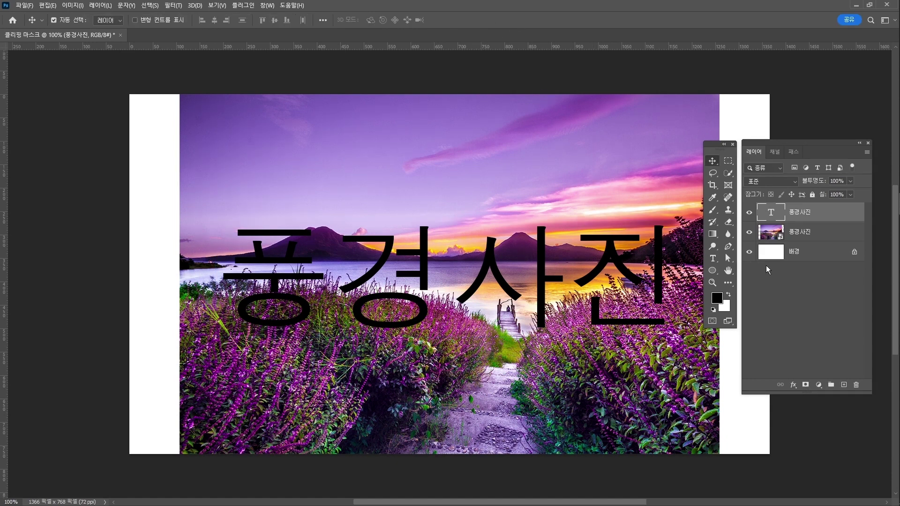
# Reorder the layers so the landscape photo sits directly above the 풍경사진 text layer.
pyautogui.click(804, 234)
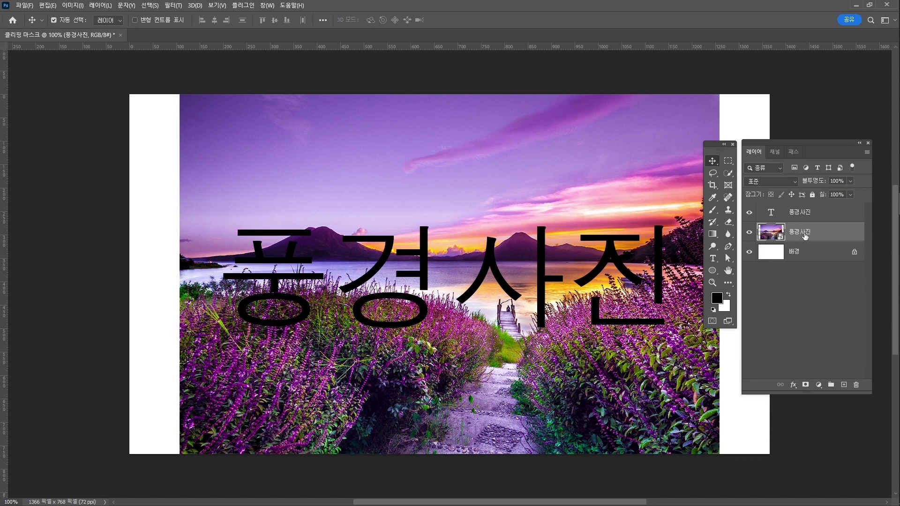
pyautogui.moveTo(804, 234); pyautogui.dragTo(798, 205)
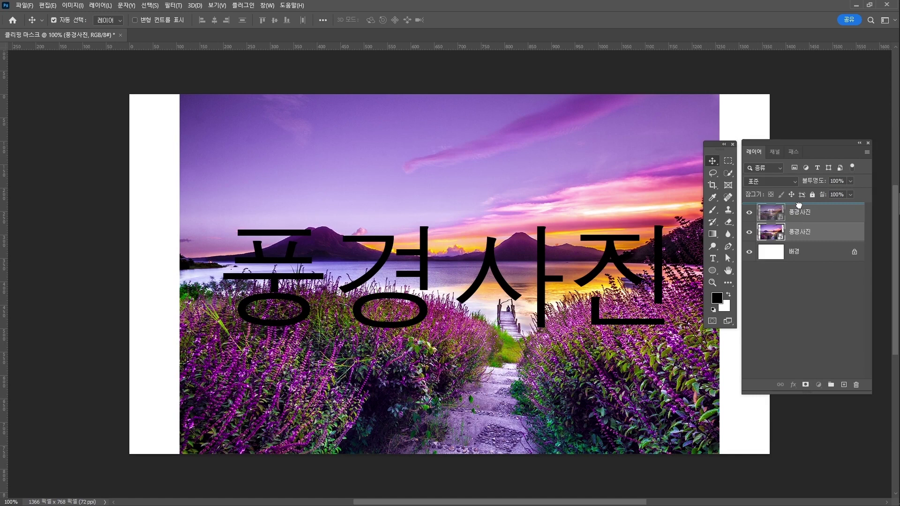
pyautogui.moveTo(799, 205); pyautogui.dragTo(799, 207)
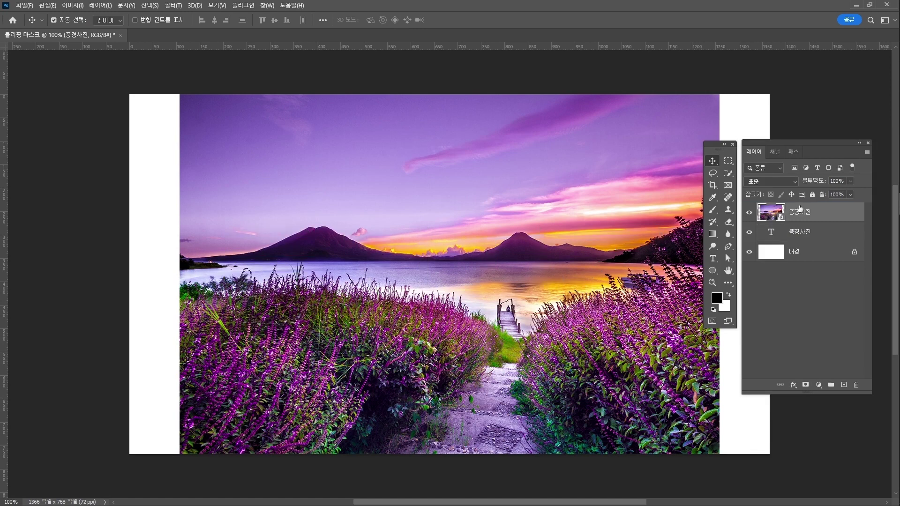
# Toggle the landscape photo layer's visibility several times to compare it with the text underneath, leaving the photo shown.
pyautogui.click(749, 214)
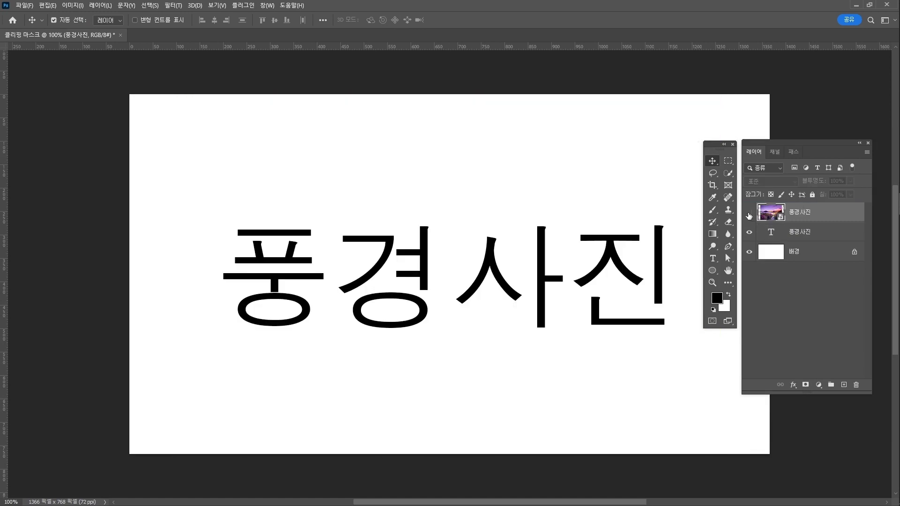
pyautogui.click(749, 214)
pyautogui.click(749, 214)
pyautogui.click(749, 214)
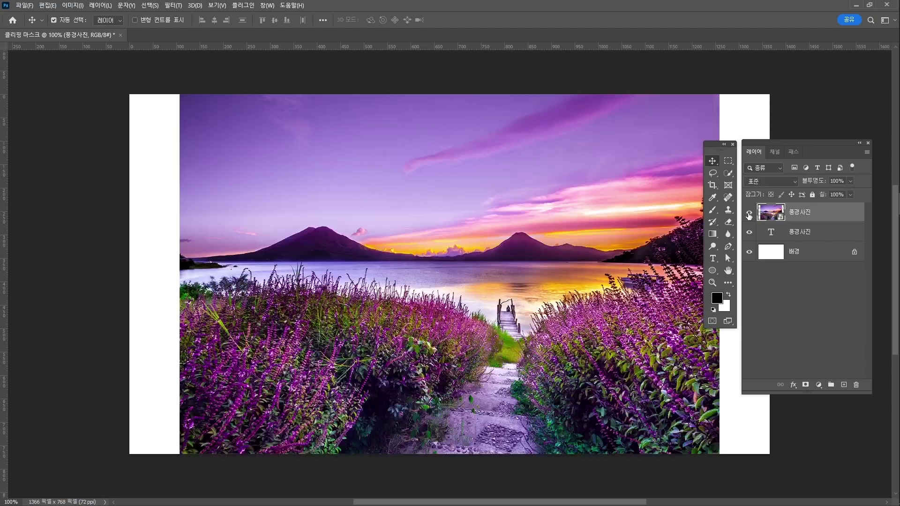
pyautogui.click(749, 214)
pyautogui.click(749, 214)
pyautogui.click(749, 214)
pyautogui.click(749, 215)
# Clip the landscape photo to the text layer with a clipping mask and scale the photo to about 54% around its centre.
pyautogui.rightClick(814, 213)
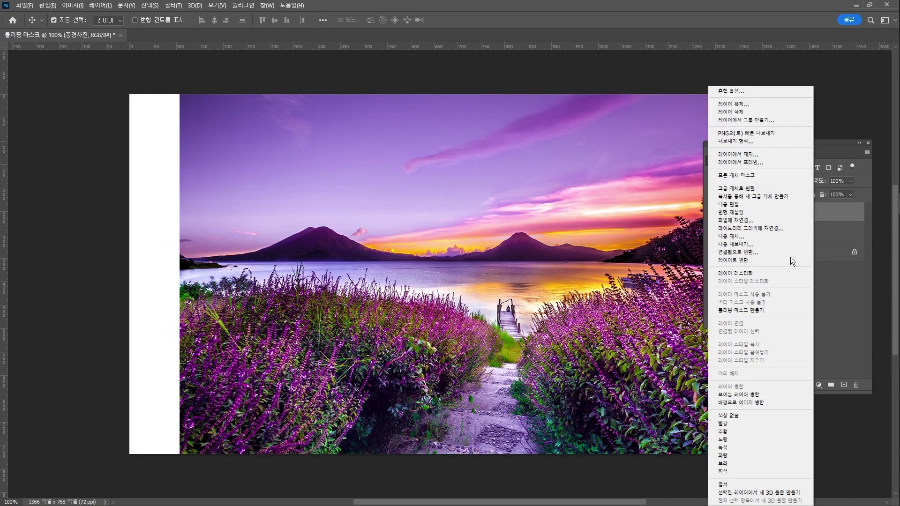
pyautogui.click(772, 310)
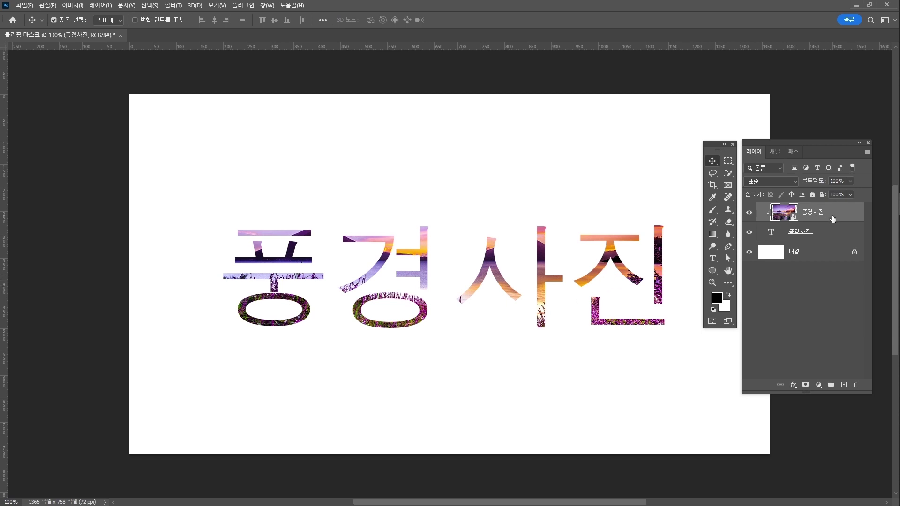
pyautogui.click(54, 5)
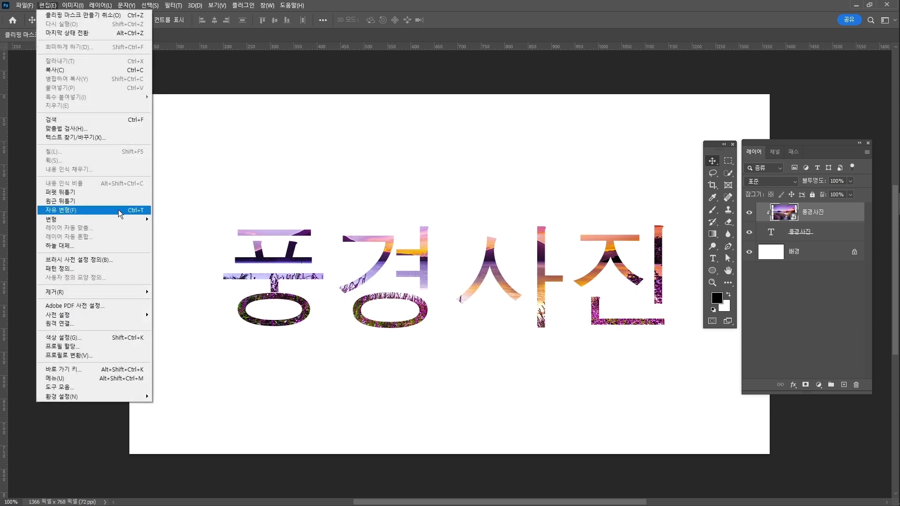
pyautogui.click(120, 211)
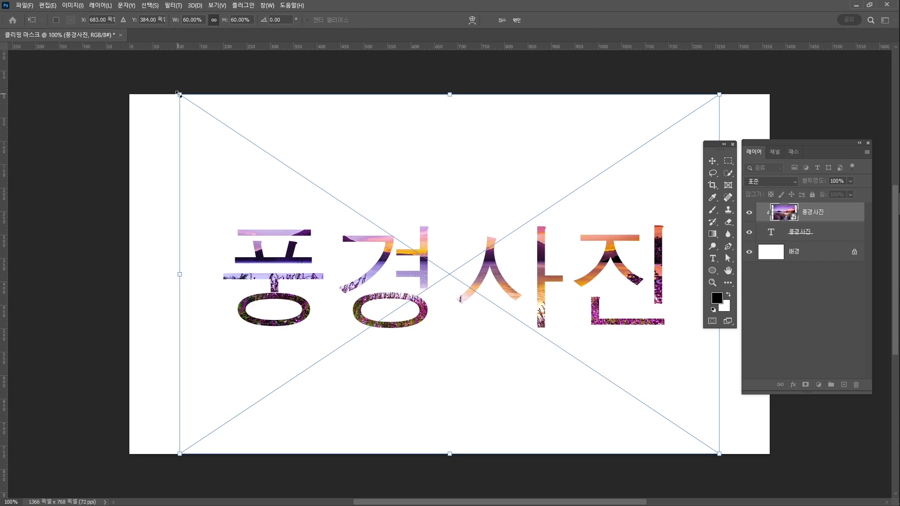
pyautogui.moveTo(171, 89); pyautogui.dragTo(188, 147)
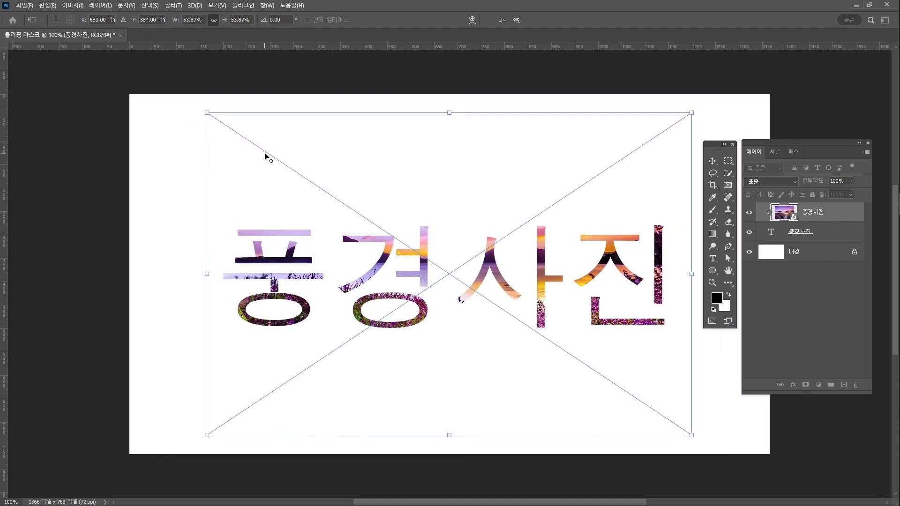
pyautogui.press('Return')
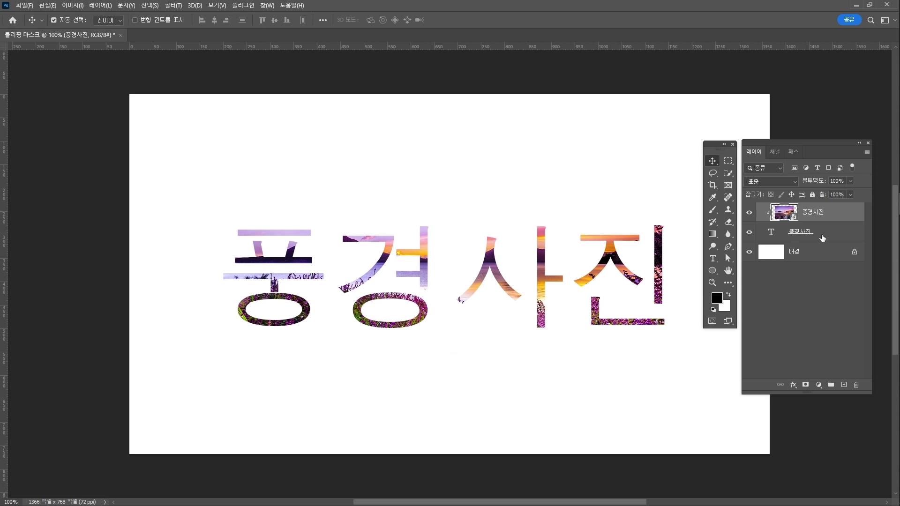
# Add Bevel & Emboss and Drop Shadow layer styles to the 풍경사진 text layer.
pyautogui.click(821, 233)
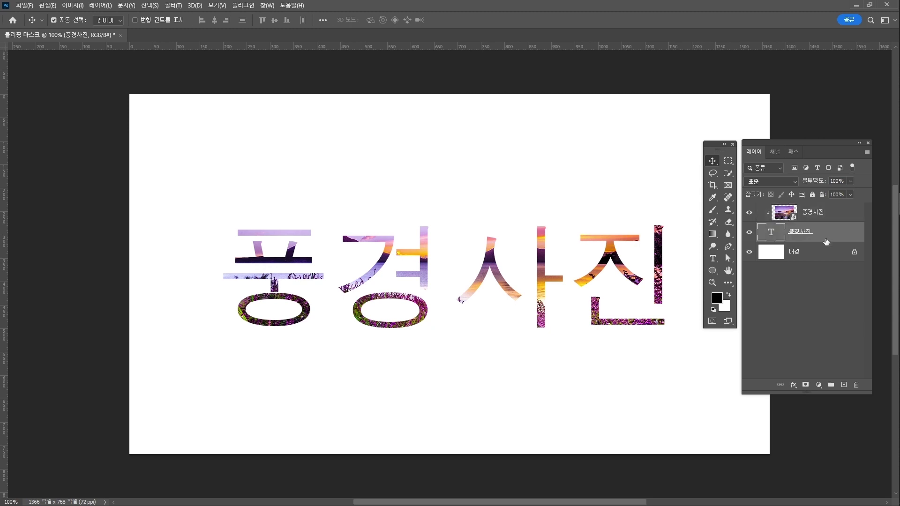
pyautogui.click(793, 387)
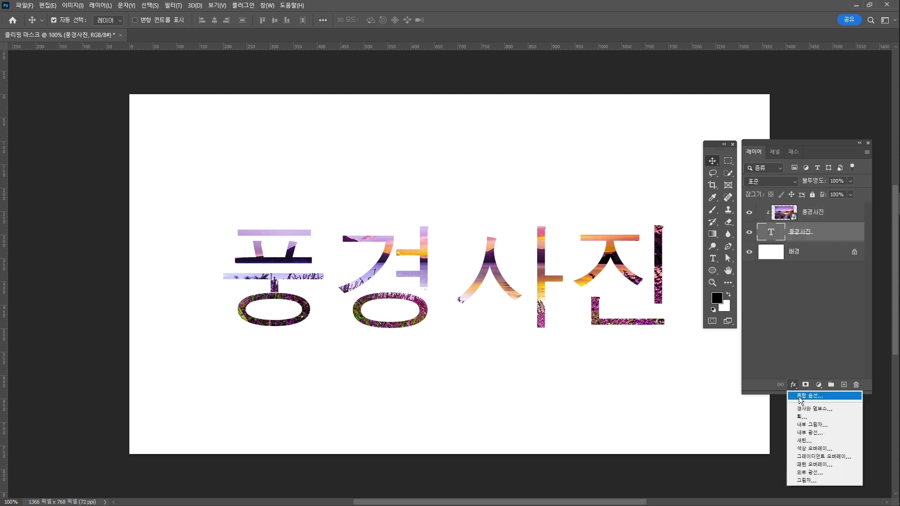
pyautogui.click(800, 396)
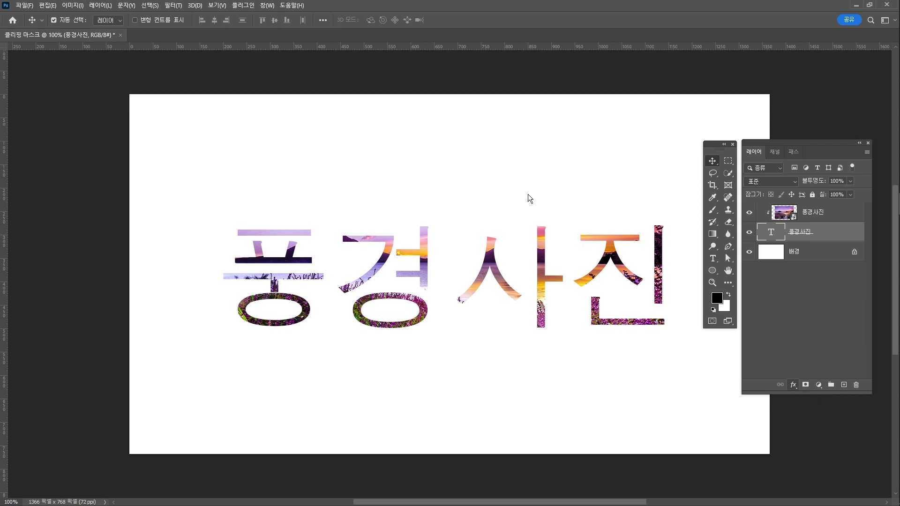
pyautogui.moveTo(546, 259); pyautogui.dragTo(538, 145)
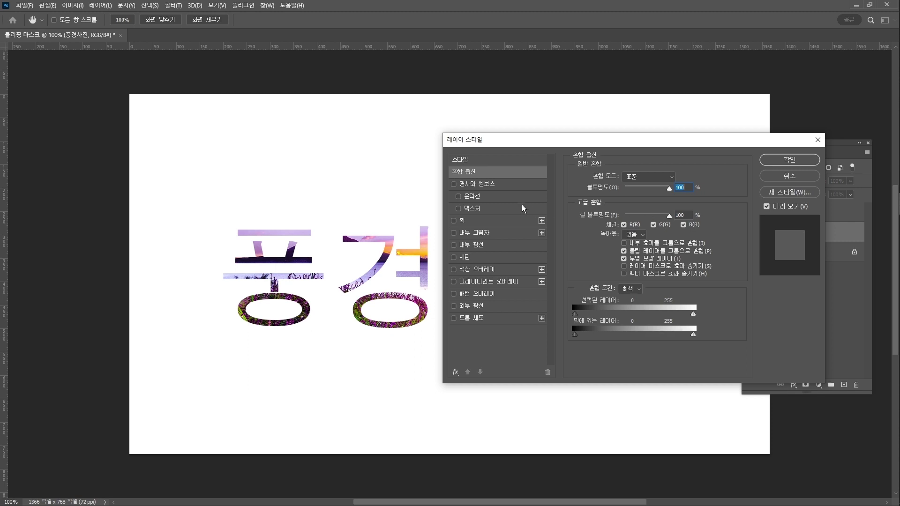
pyautogui.click(471, 186)
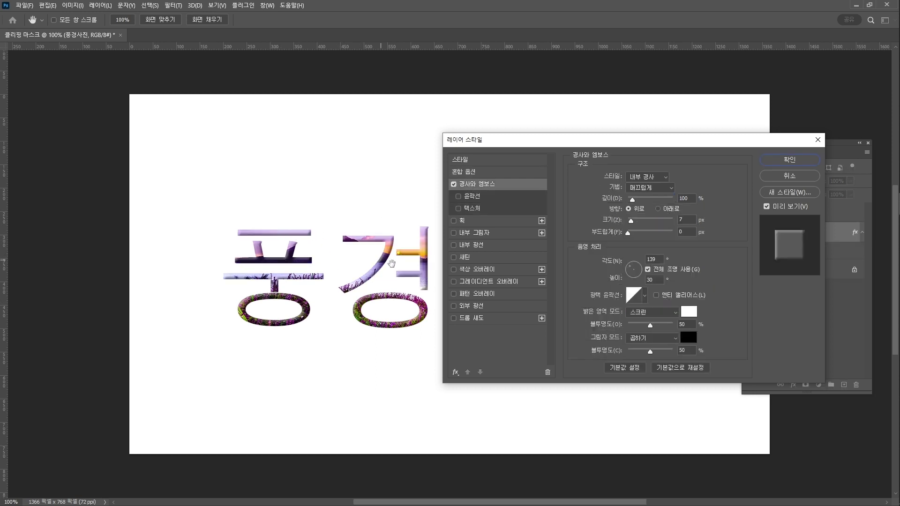
pyautogui.click(476, 320)
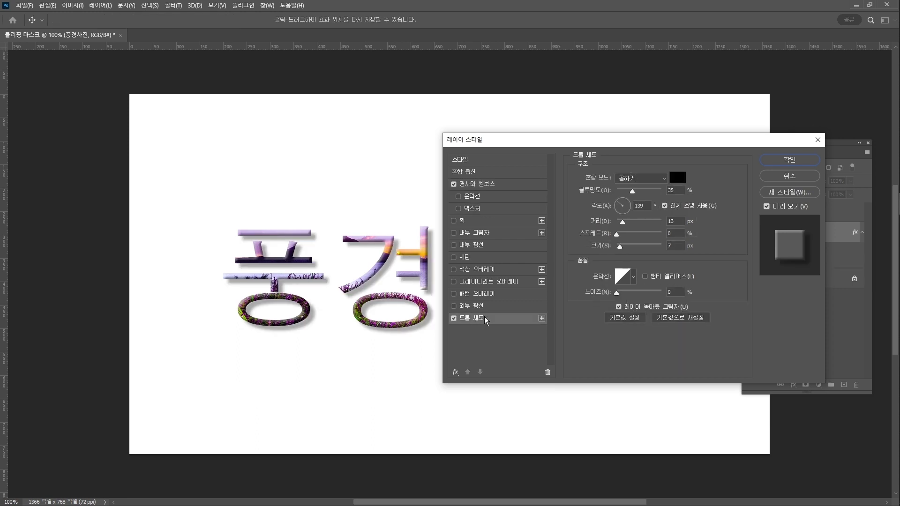
# Set the text's drop shadow to 58% opacity, 19 px distance, 5% spread and 10 px size, and apply the layer styles.
pyautogui.moveTo(630, 195)
pyautogui.mouseDown()
pyautogui.moveTo(657, 193)
pyautogui.moveTo(645, 194)
pyautogui.mouseUp()
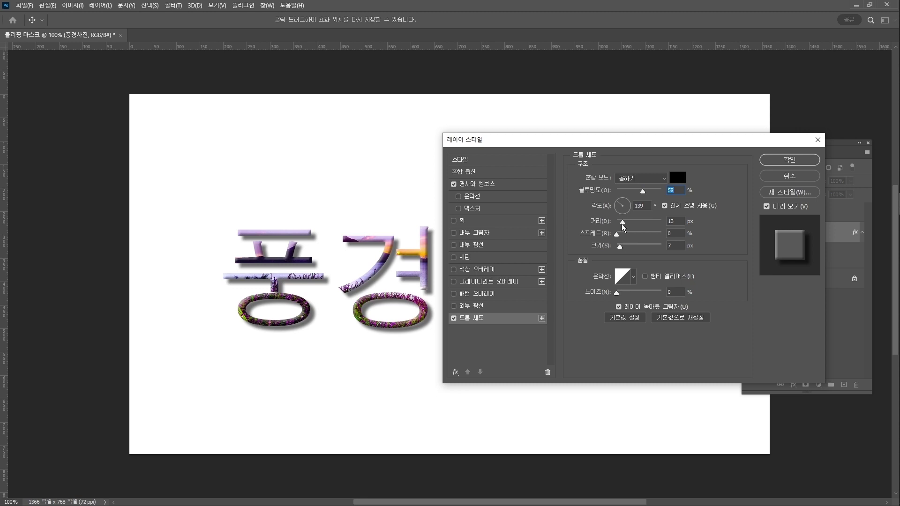
pyautogui.moveTo(622, 222); pyautogui.dragTo(626, 225)
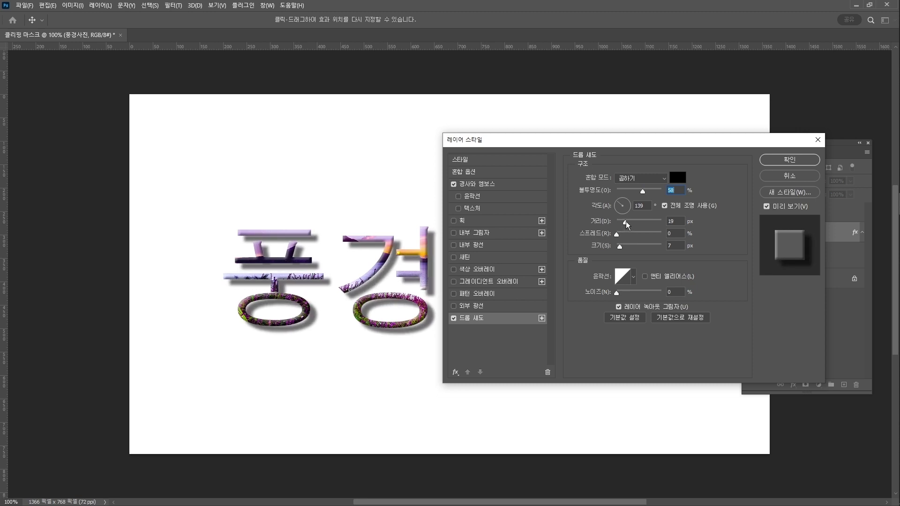
pyautogui.moveTo(617, 234); pyautogui.dragTo(622, 246)
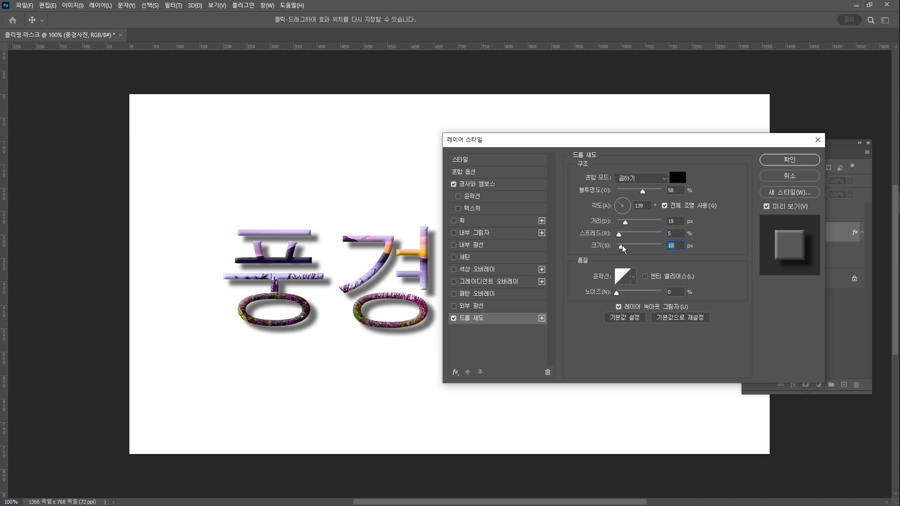
pyautogui.click(789, 160)
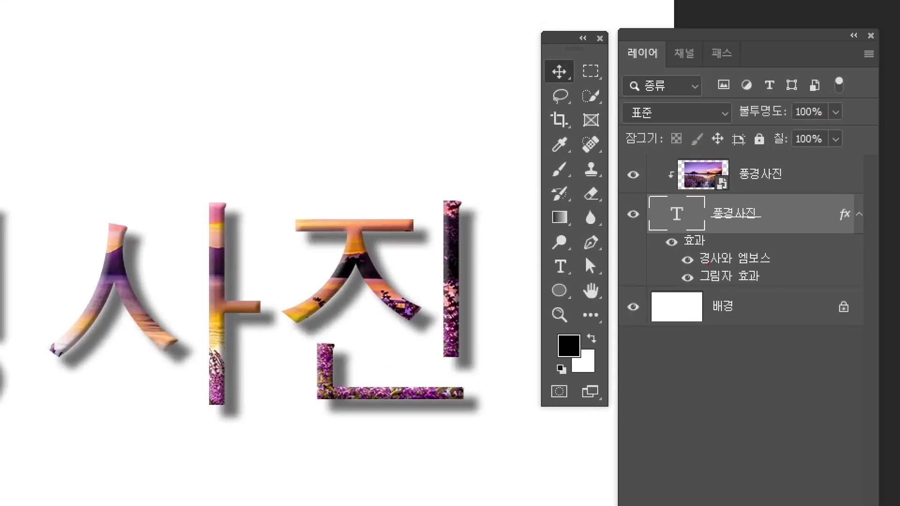
pyautogui.moveTo(728, 297)
pyautogui.mouseDown()
pyautogui.moveTo(655, 263)
pyautogui.moveTo(721, 220)
pyautogui.moveTo(725, 296)
pyautogui.mouseUp()
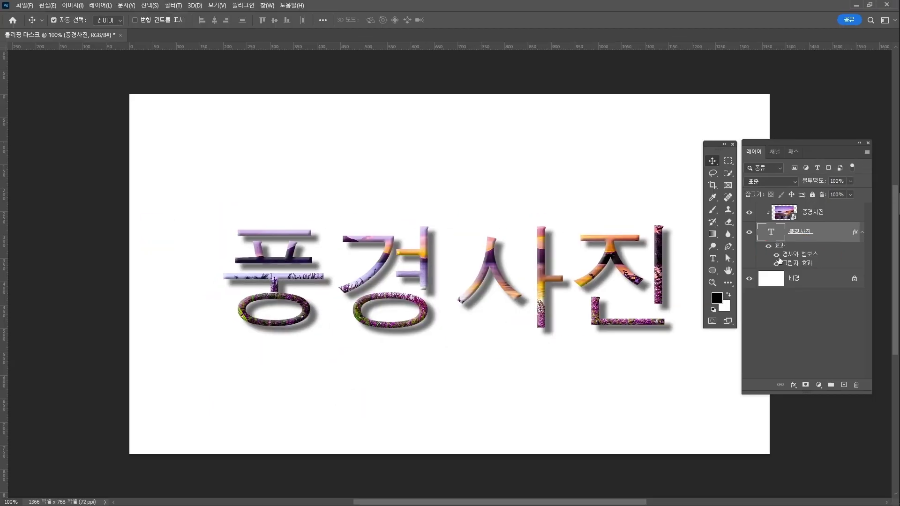
# Toggle the bevel and drop shadow effects on the text layer to compare them, and review the Drop Shadow settings without changing them.
pyautogui.click(776, 254)
pyautogui.click(777, 265)
pyautogui.click(777, 265)
pyautogui.click(776, 265)
pyautogui.doubleClick(809, 265)
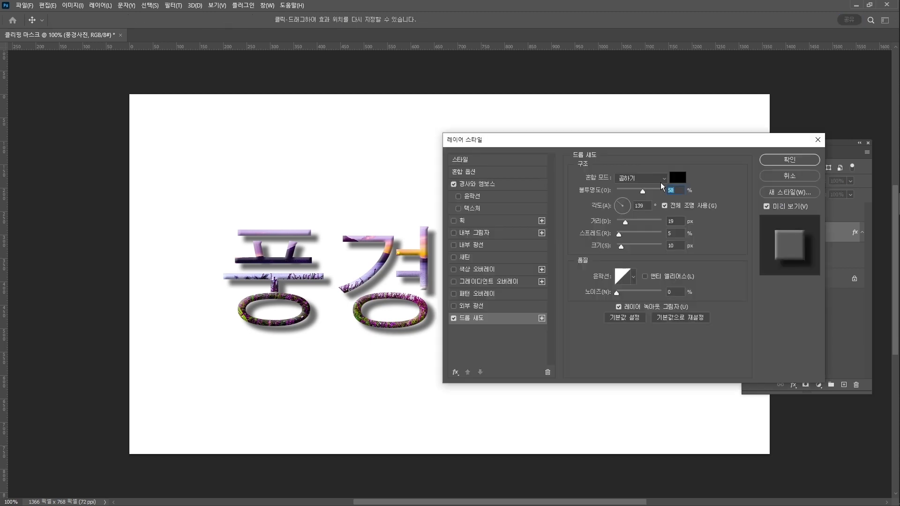
pyautogui.moveTo(573, 142); pyautogui.dragTo(579, 160)
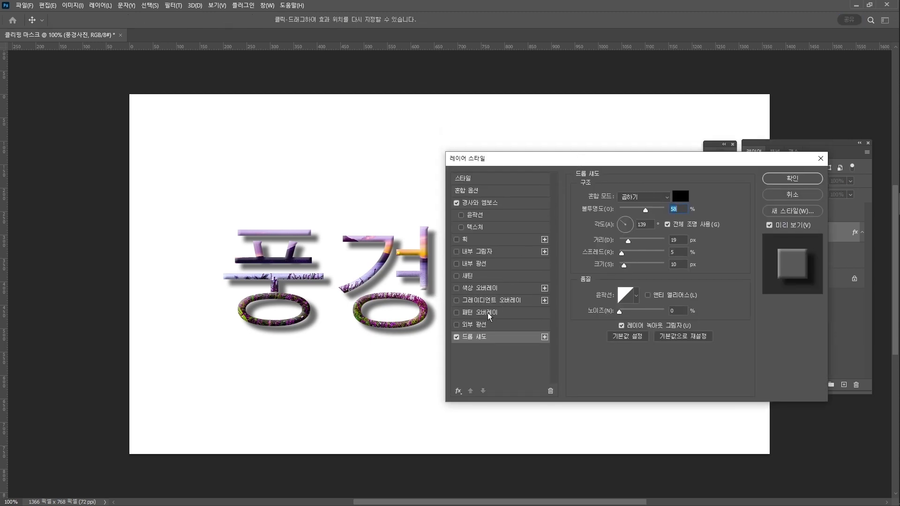
pyautogui.click(781, 181)
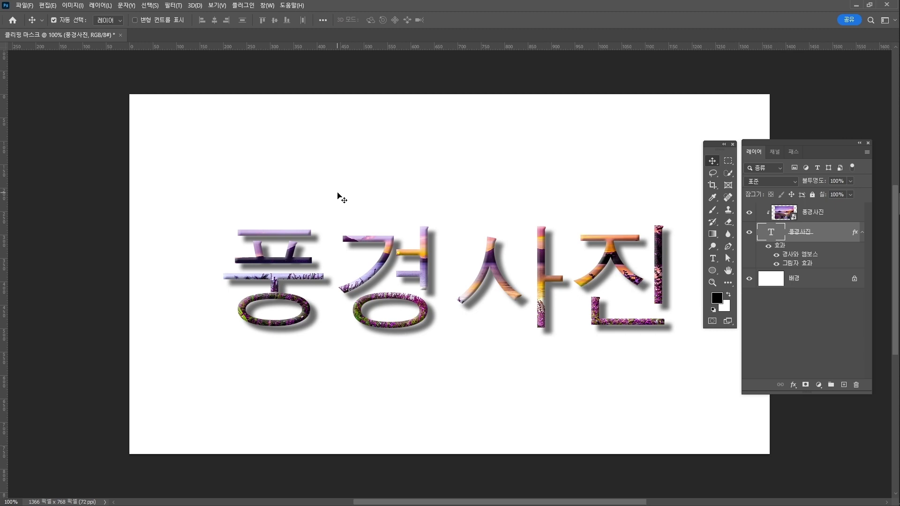
# Save the document as a Photoshop file named 클리핑 마스크.psd in the 다운로드 folder.
pyautogui.click(26, 5)
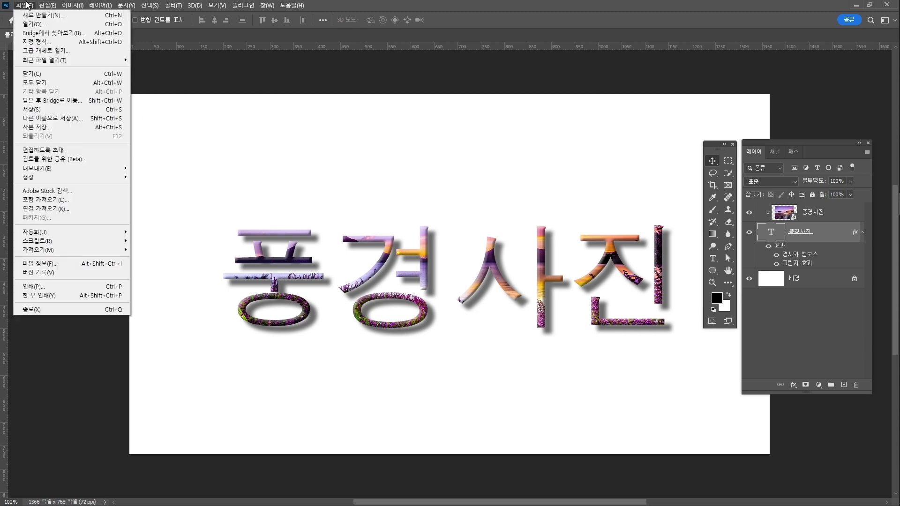
pyautogui.click(60, 119)
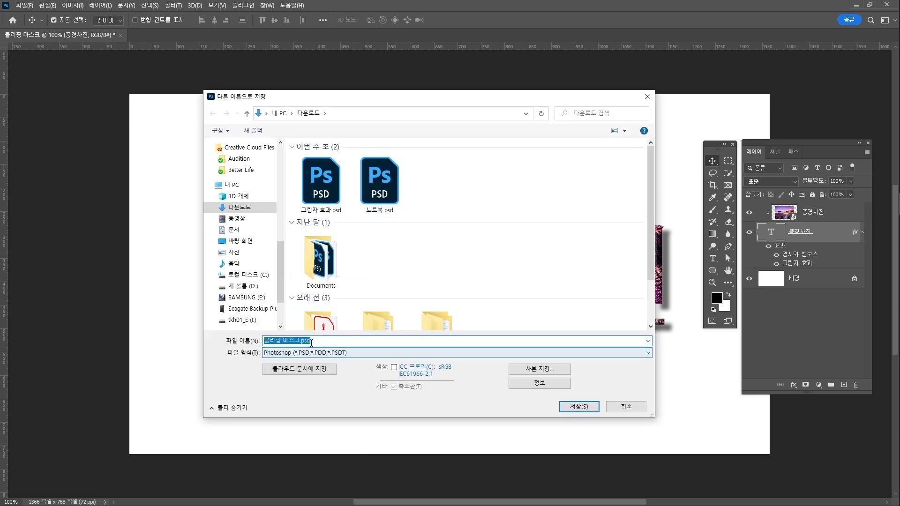
pyautogui.press('Return')
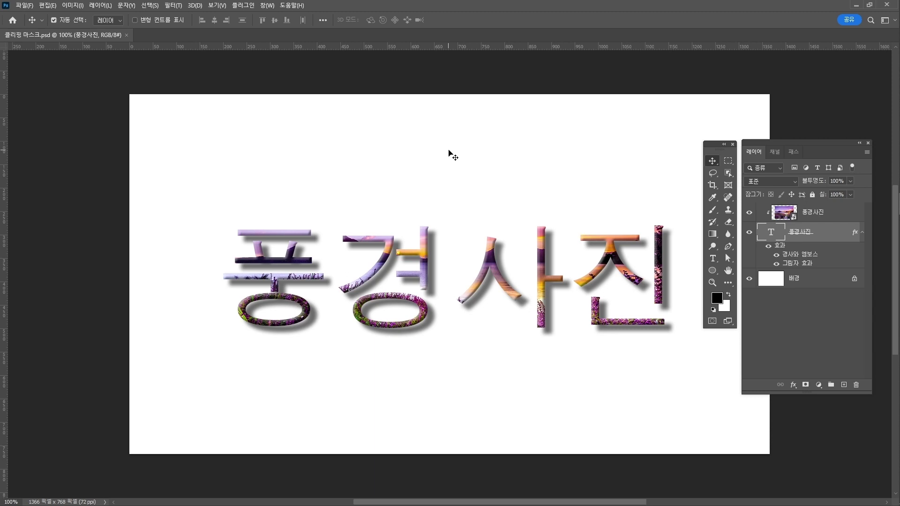
# Open boats.jpg from the 다운로드 folder in File Explorer as a separate Photoshop document and close 클리핑 마스크.psd.
pyautogui.hotkey('alt', 'Tab')
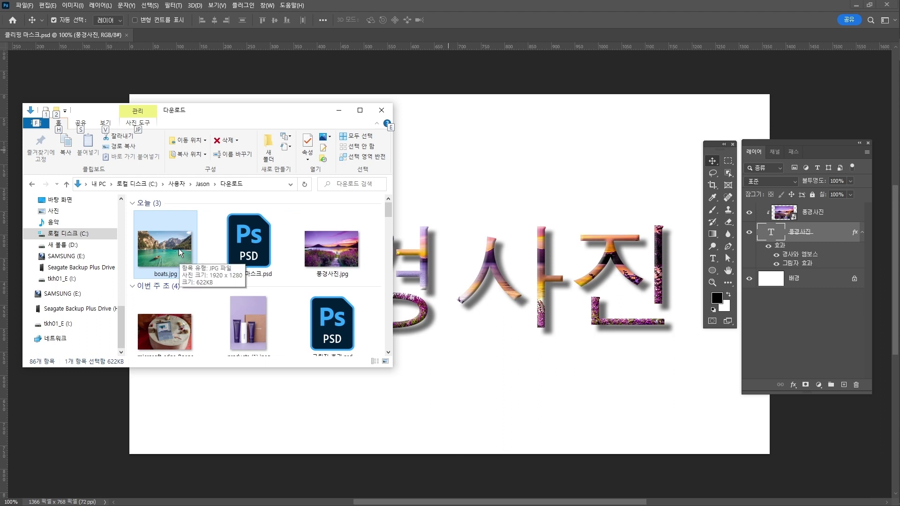
pyautogui.moveTo(176, 246); pyautogui.dragTo(165, 35)
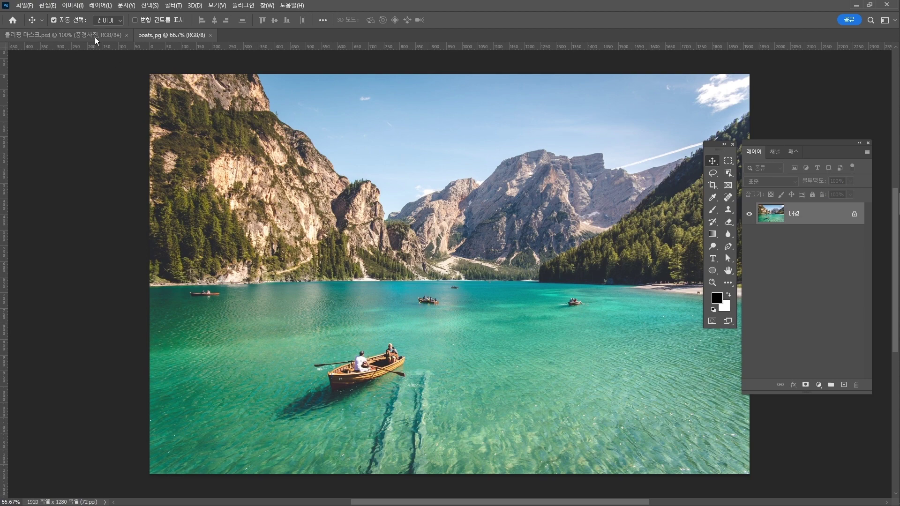
pyautogui.click(128, 35)
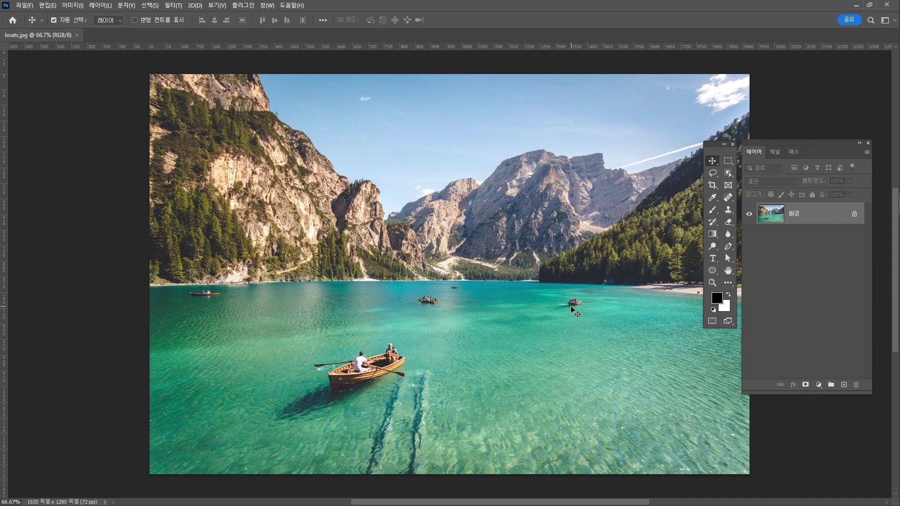
# Draw a loose freehand lasso selection around the boat with several passengers in the middle of the lake.
pyautogui.click(713, 283)
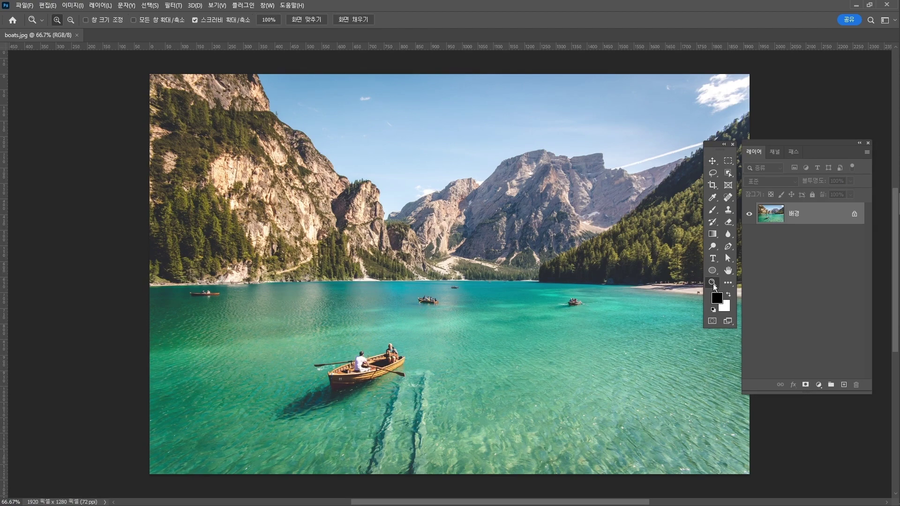
pyautogui.click(429, 310)
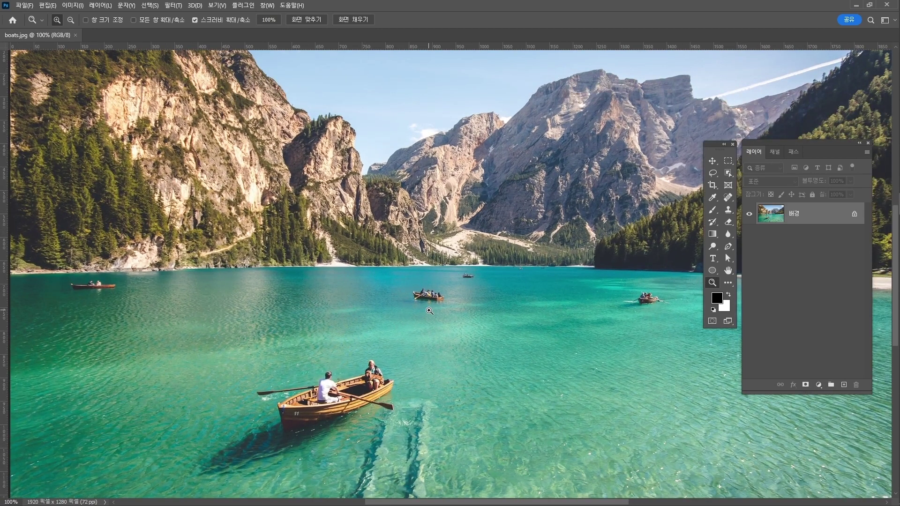
pyautogui.click(429, 311)
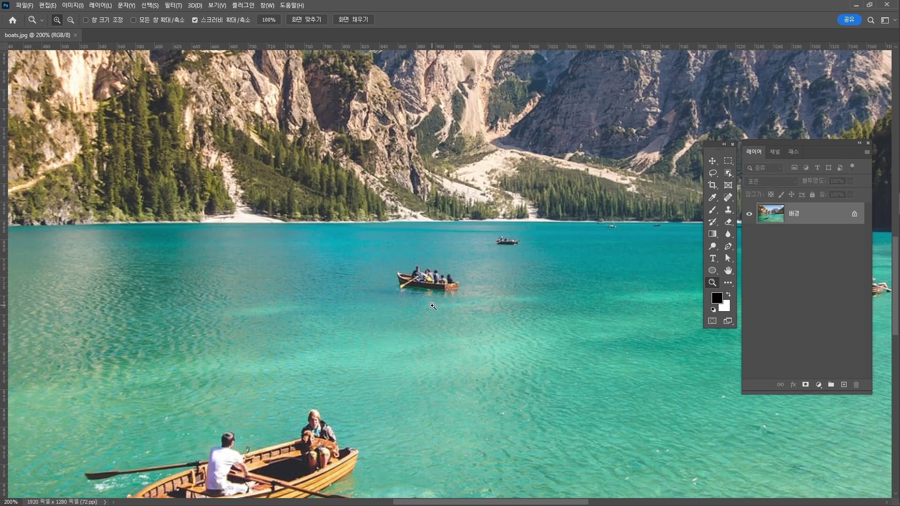
pyautogui.press('alt')
pyautogui.keyDown('alt'); pyautogui.click(432, 287); pyautogui.keyUp('alt')
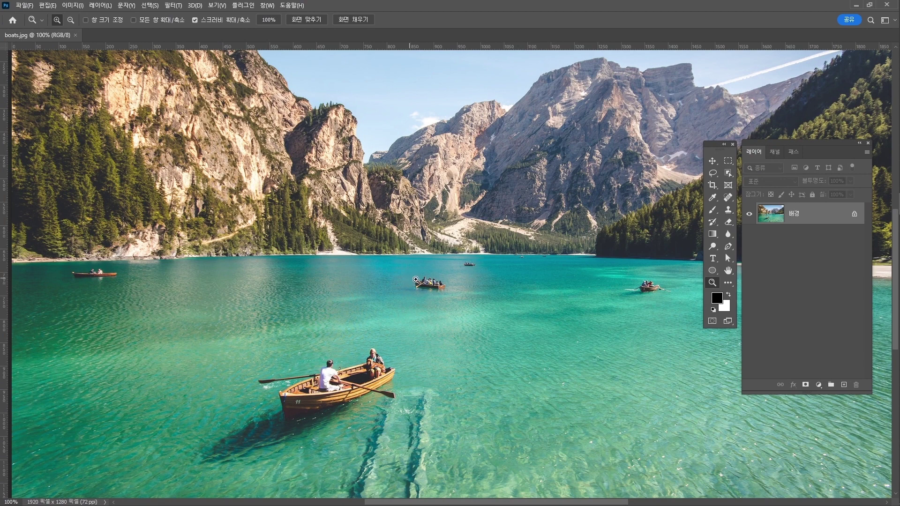
pyautogui.moveTo(411, 280); pyautogui.dragTo(479, 291)
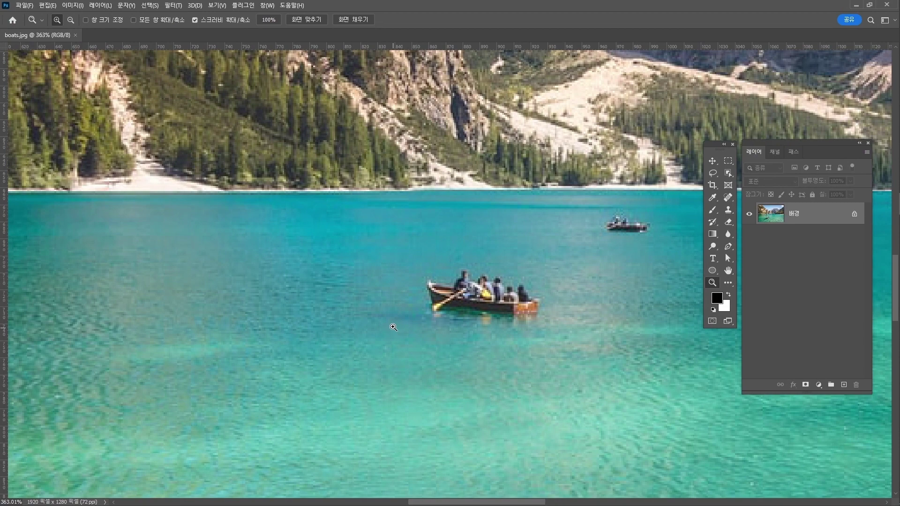
pyautogui.moveTo(449, 315)
pyautogui.mouseDown()
pyautogui.moveTo(426, 314)
pyautogui.moveTo(441, 315)
pyautogui.mouseUp()
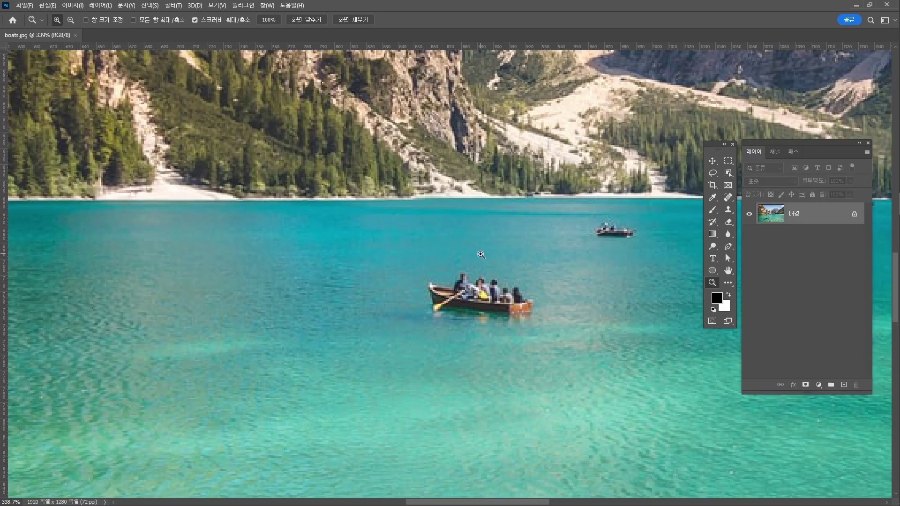
pyautogui.press('space')
pyautogui.moveTo(488, 258)
pyautogui.mouseDown()
pyautogui.moveTo(427, 245)
pyautogui.moveTo(466, 245)
pyautogui.moveTo(457, 247)
pyautogui.mouseUp()
pyautogui.hotkey('shift', 'w')
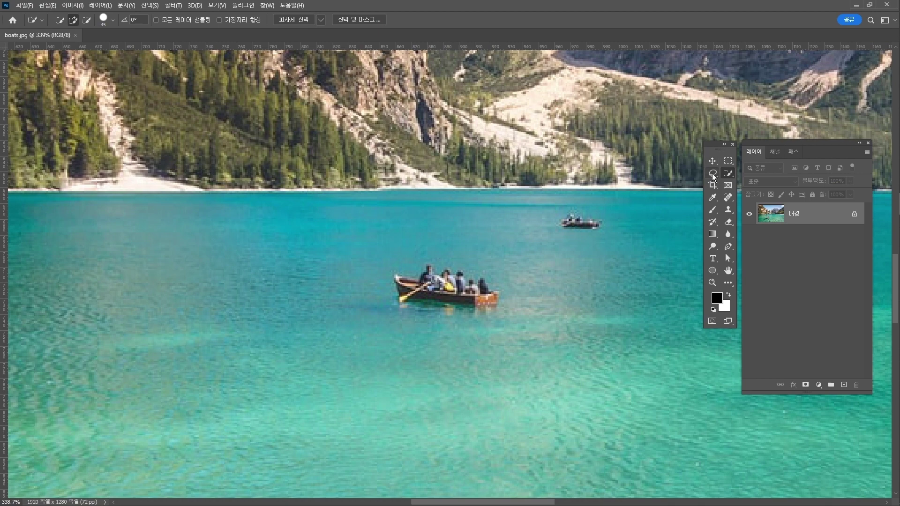
pyautogui.click(714, 177)
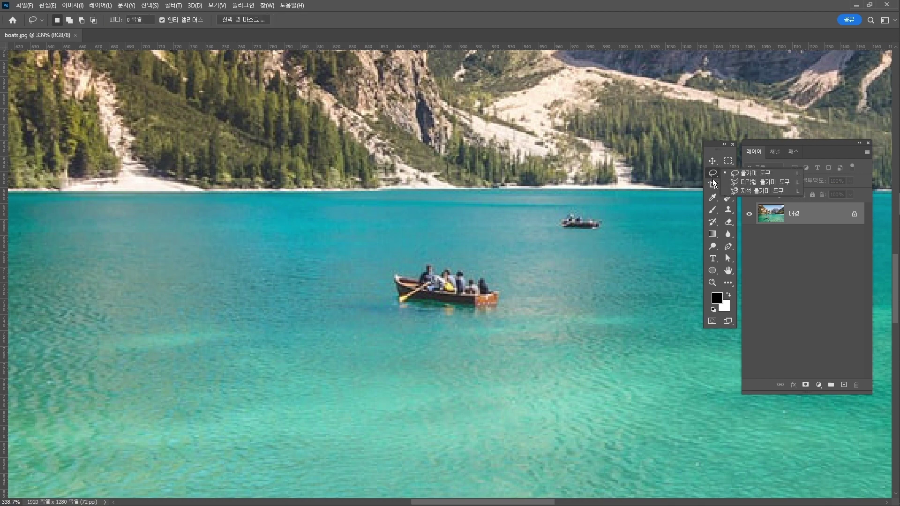
pyautogui.click(746, 176)
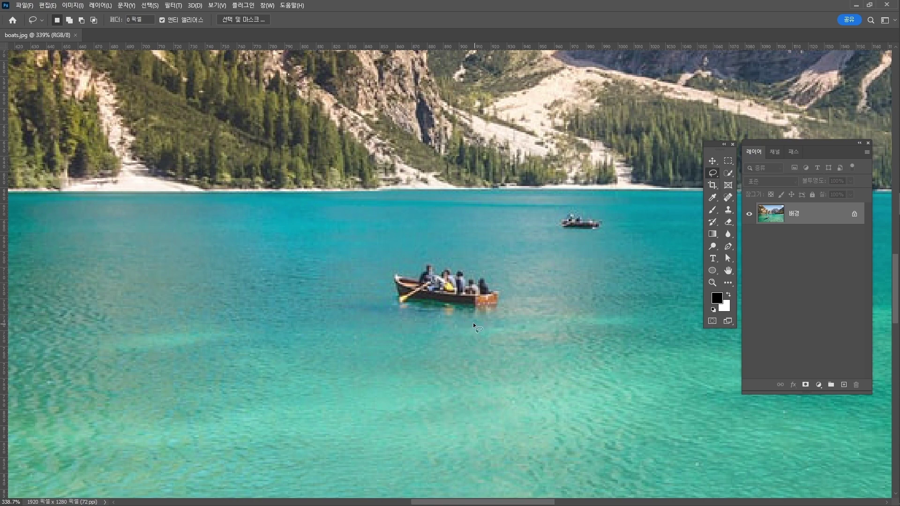
pyautogui.moveTo(474, 323); pyautogui.dragTo(403, 327)
pyautogui.moveTo(514, 278)
pyautogui.mouseDown()
pyautogui.moveTo(508, 325)
pyautogui.moveTo(518, 321)
pyautogui.mouseUp()
# Remove the selected boat with a Content-Aware fill and deselect the area.
pyautogui.click(38, 5)
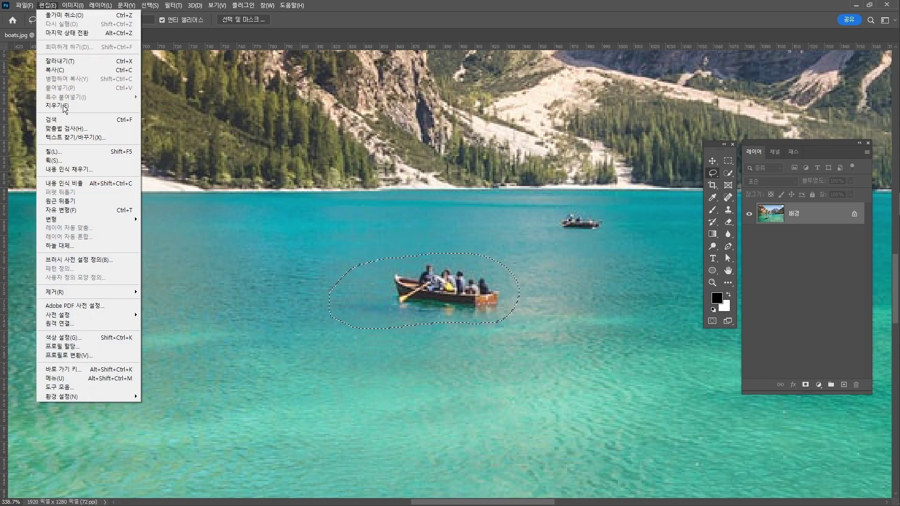
pyautogui.click(83, 150)
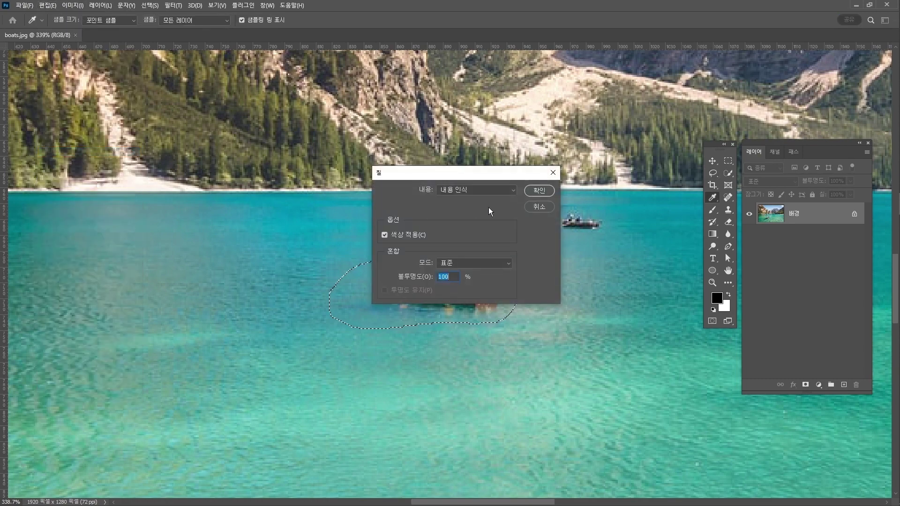
pyautogui.click(488, 190)
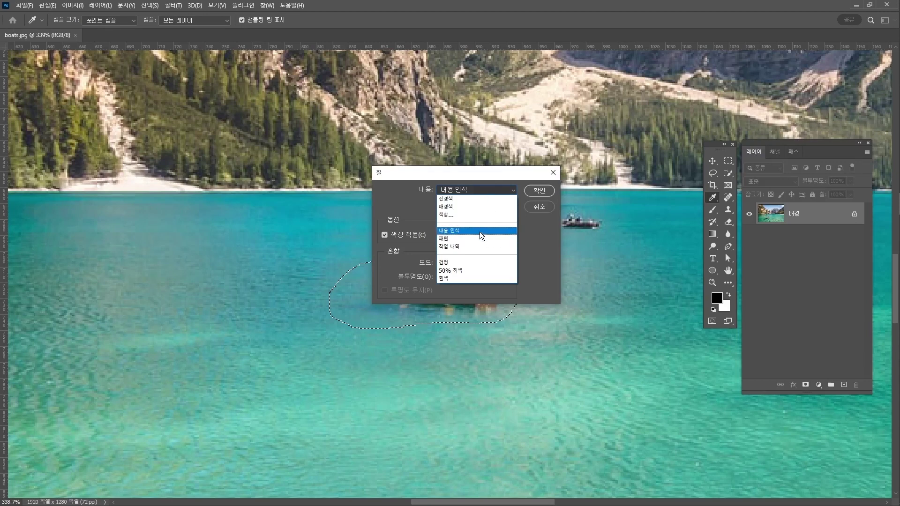
pyautogui.click(478, 231)
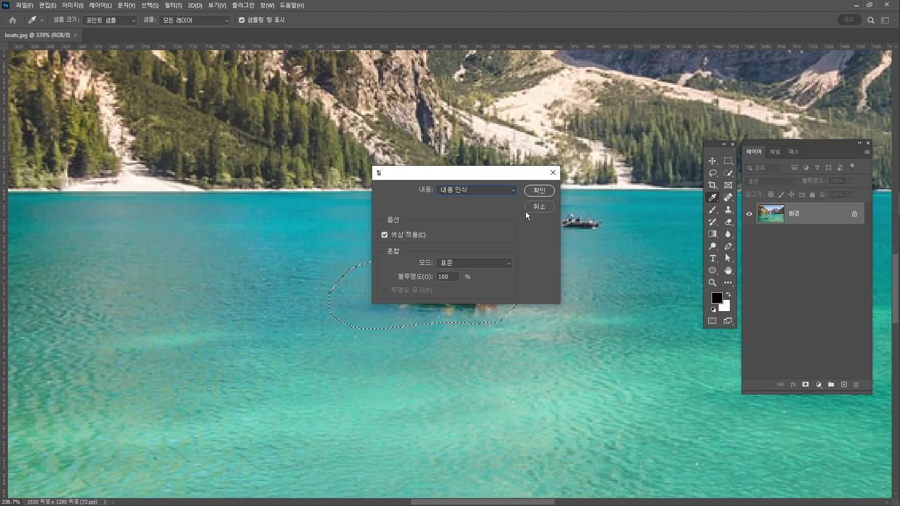
pyautogui.click(534, 190)
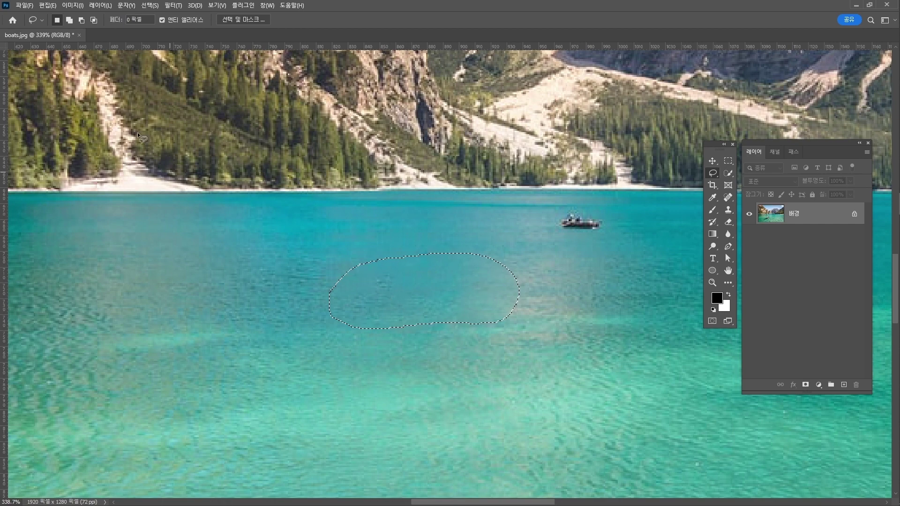
pyautogui.click(144, 5)
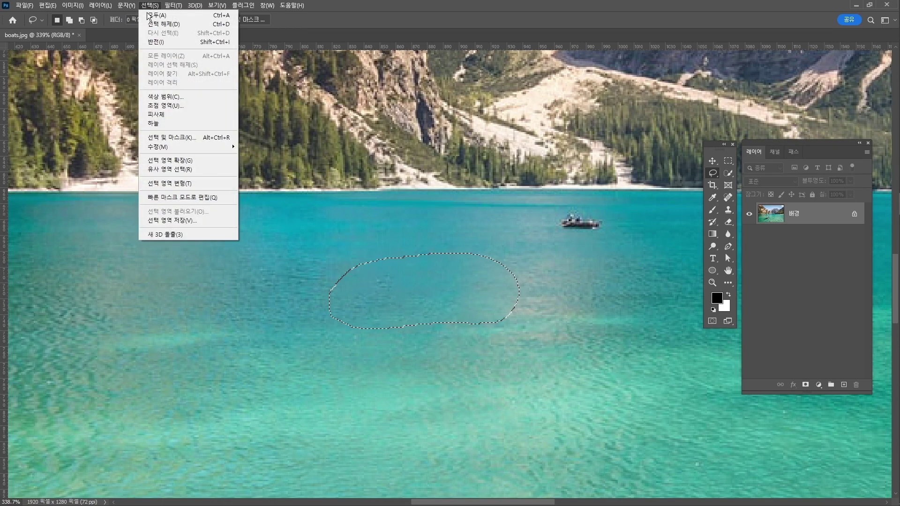
pyautogui.click(152, 28)
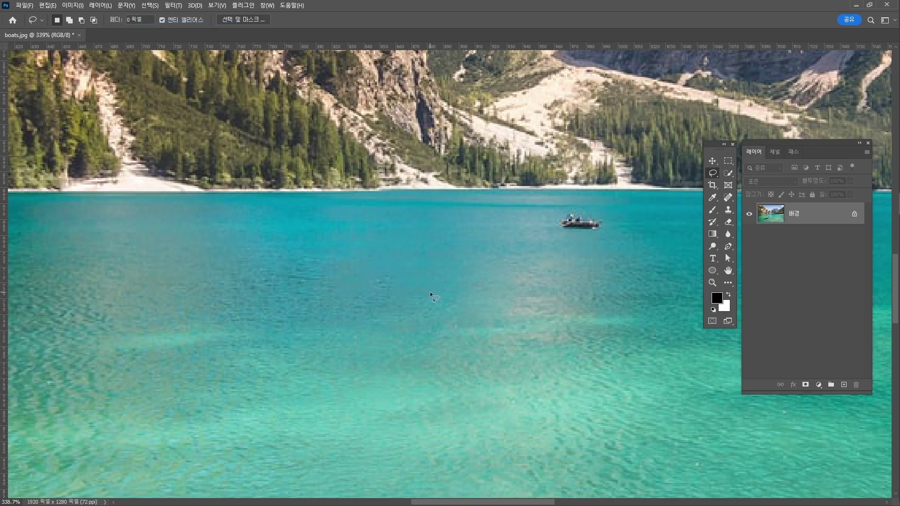
# Remove the small distant boat near the far shore using a rectangular selection and a Content-Aware fill, and deselect it.
pyautogui.click(728, 162)
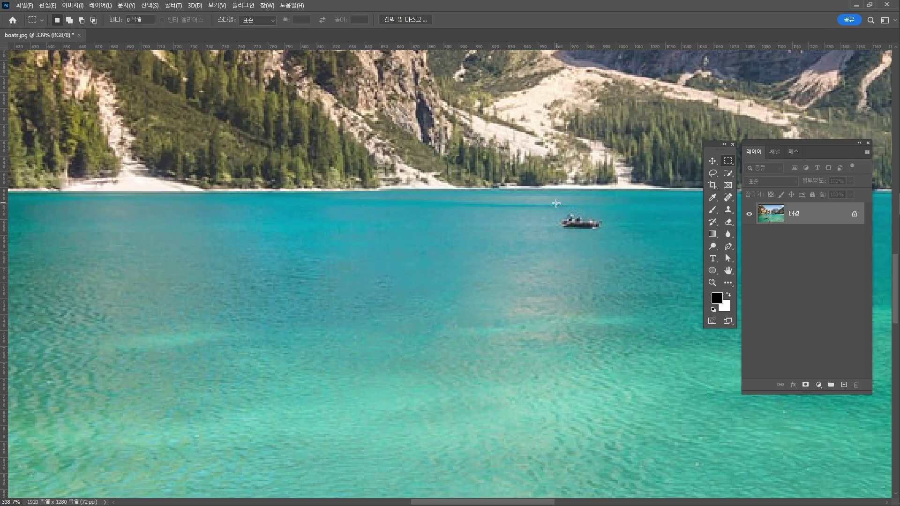
pyautogui.moveTo(557, 203); pyautogui.dragTo(609, 241)
pyautogui.click(49, 5)
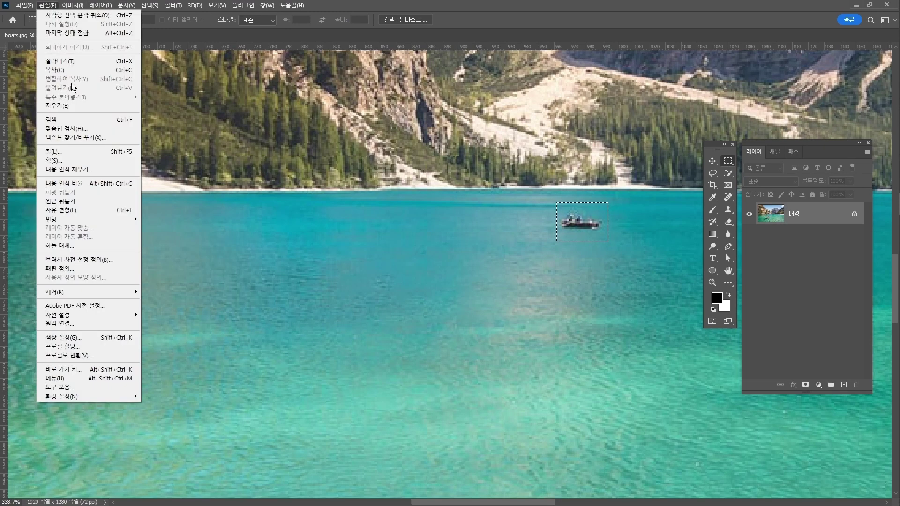
pyautogui.click(81, 148)
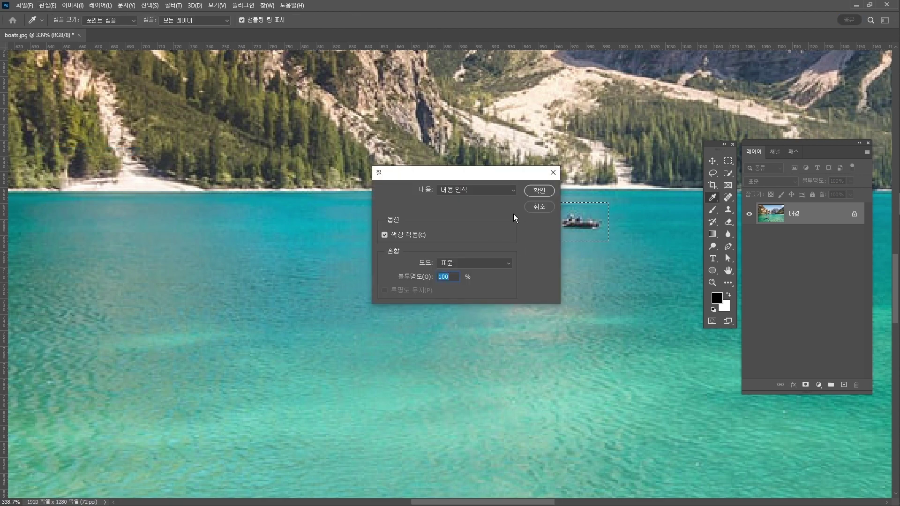
pyautogui.click(540, 192)
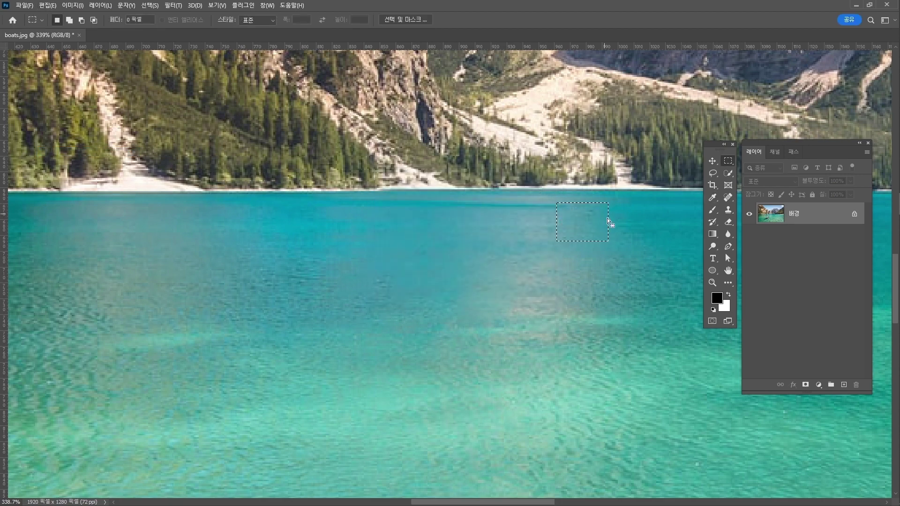
pyautogui.click(149, 5)
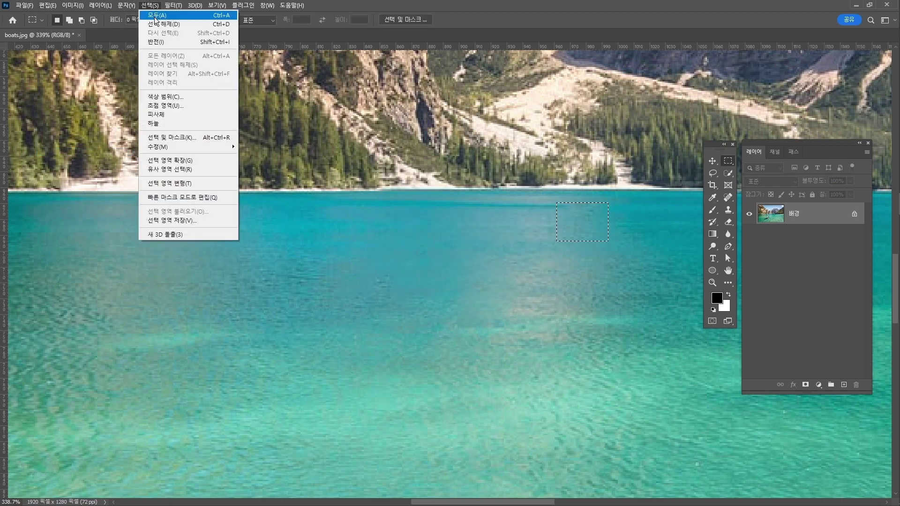
pyautogui.click(221, 26)
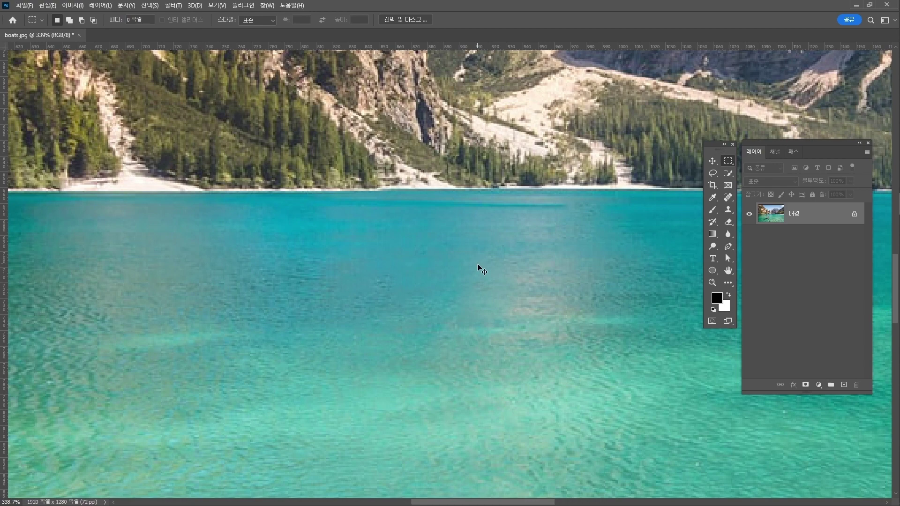
# Draw a loose freehand lasso selection around the small rowing boat and its oars on the right side of the lake.
pyautogui.hotkey('ctrl', '0')
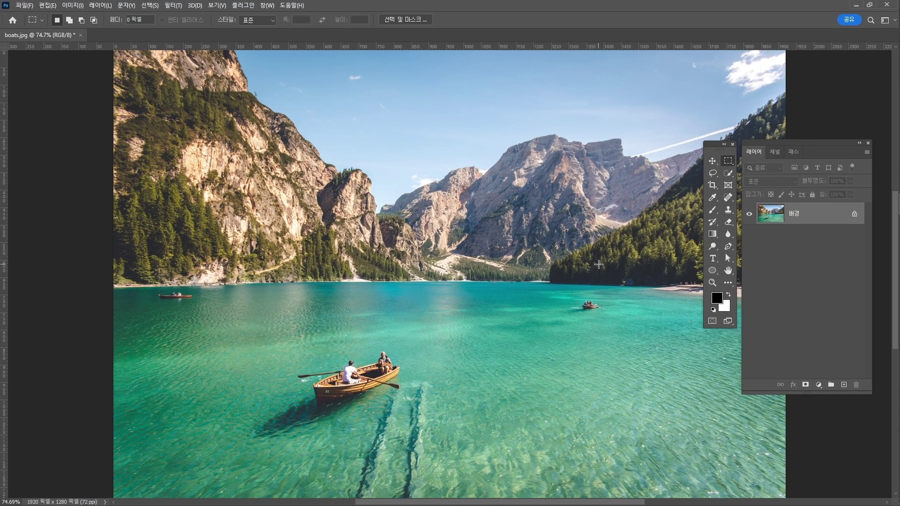
pyautogui.press('z')
pyautogui.click(593, 309)
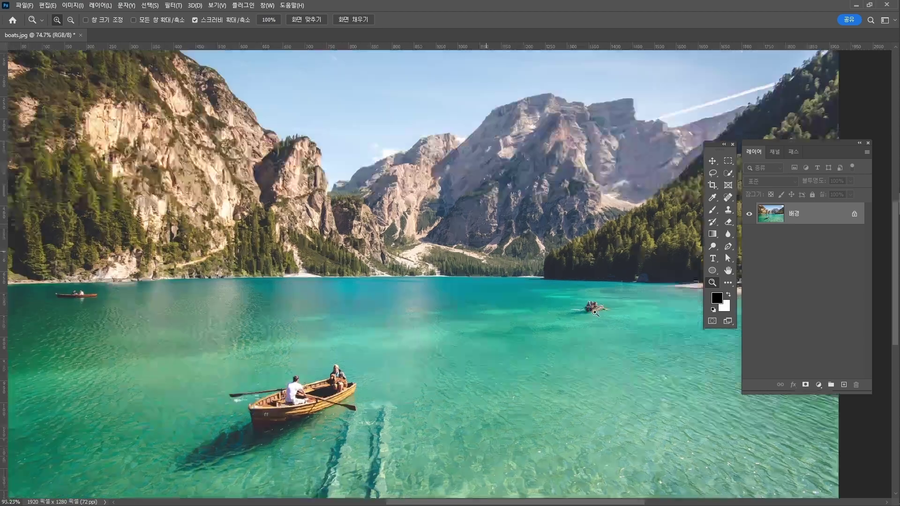
pyautogui.moveTo(594, 312); pyautogui.dragTo(350, 239)
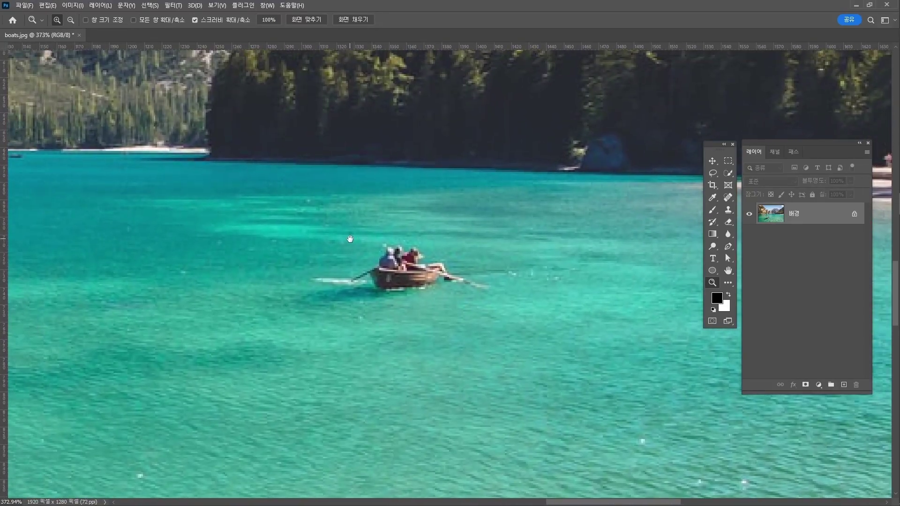
pyautogui.click(713, 173)
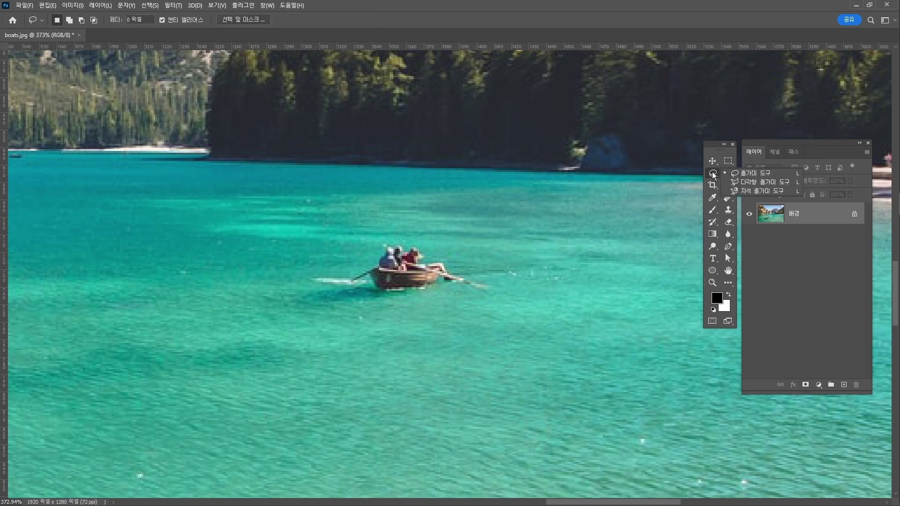
pyautogui.click(750, 177)
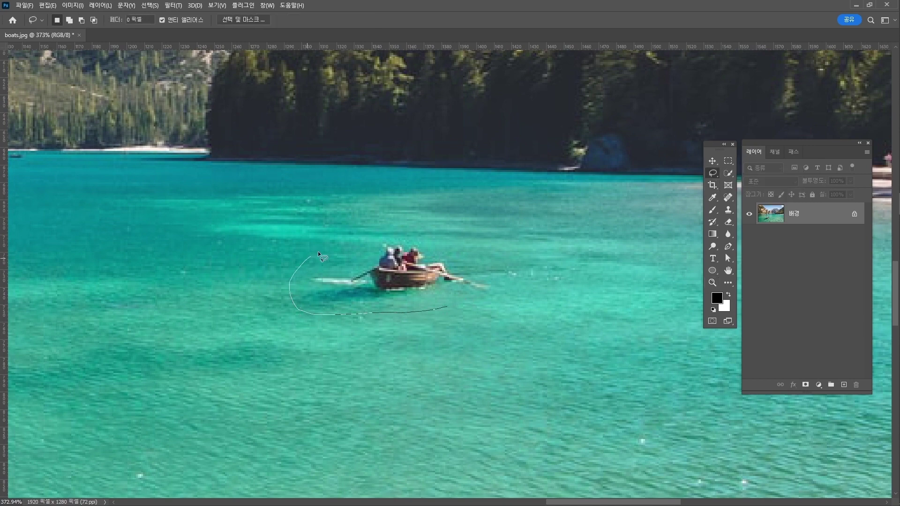
pyautogui.moveTo(493, 291); pyautogui.dragTo(449, 307)
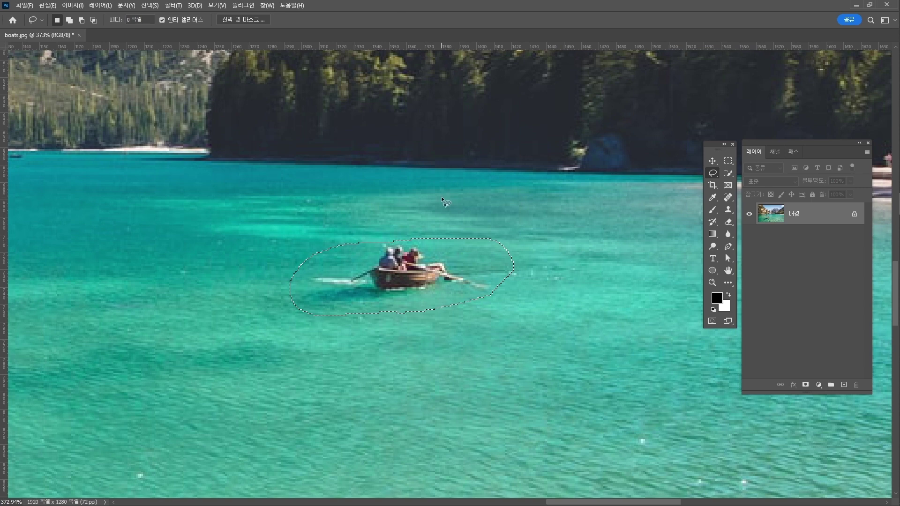
# Remove the selected rowing boat with a Content-Aware (내용 인식) fill and deselect the area.
pyautogui.click(48, 5)
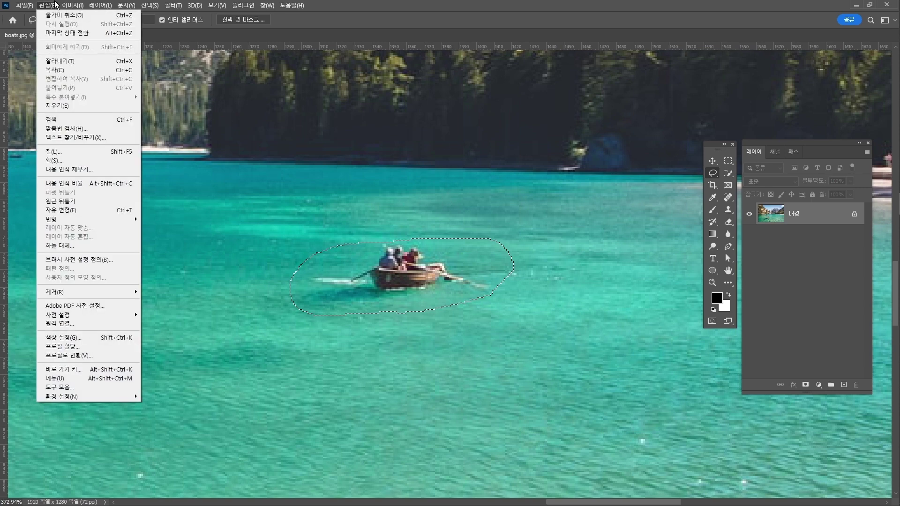
pyautogui.click(67, 152)
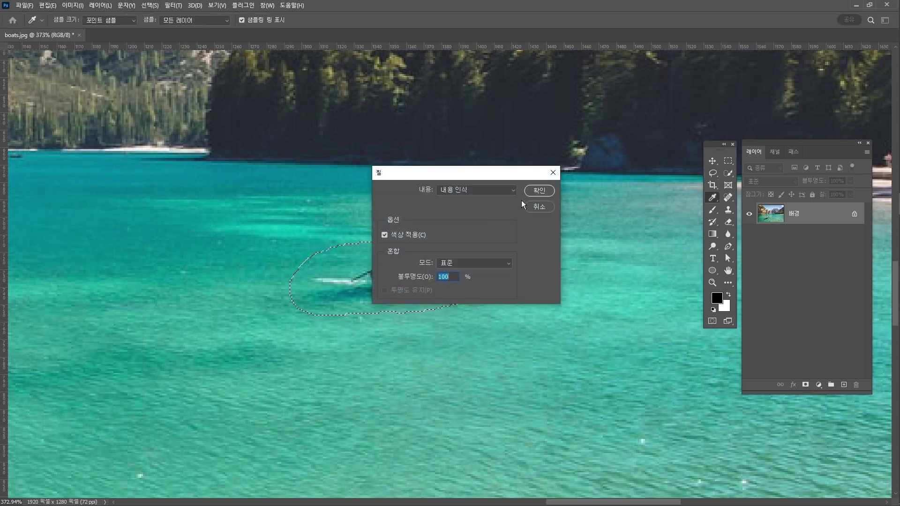
pyautogui.click(545, 193)
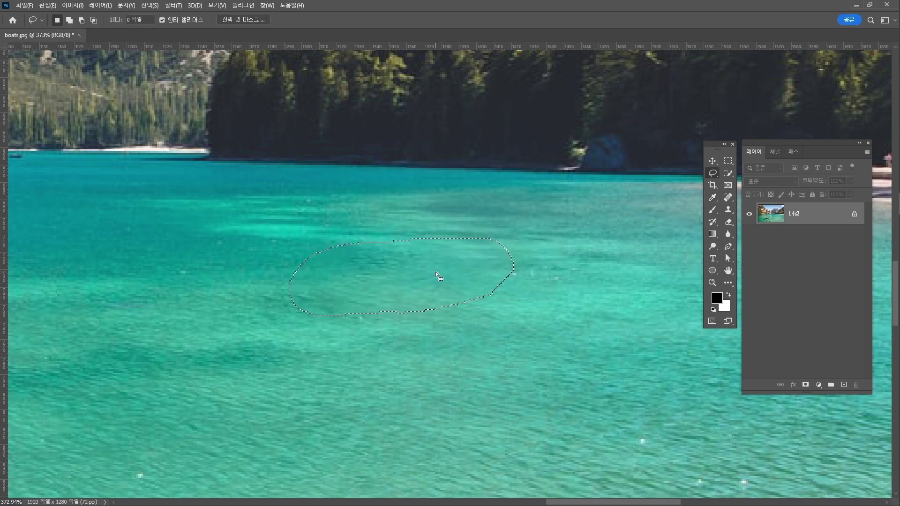
pyautogui.hotkey('ctrl', 'd')
pyautogui.hotkey('ctrl', '0')
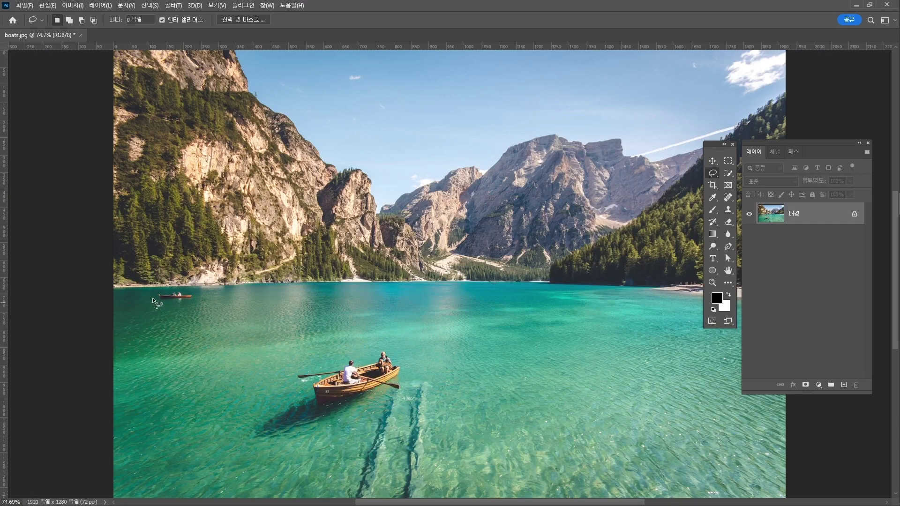
# Draw a loose freehand lasso selection around the long red boat with two passengers near the left shore.
pyautogui.press('z')
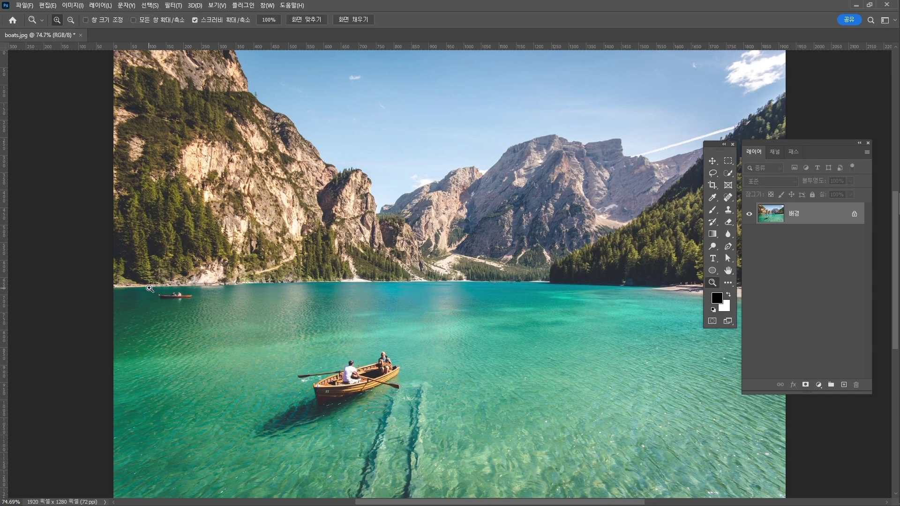
pyautogui.moveTo(159, 290); pyautogui.dragTo(211, 305)
pyautogui.moveTo(295, 315); pyautogui.dragTo(472, 232)
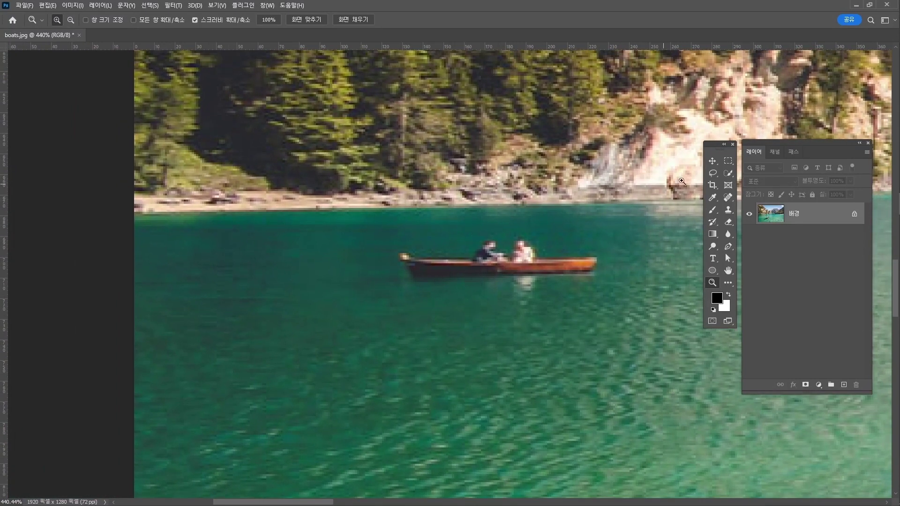
pyautogui.click(713, 173)
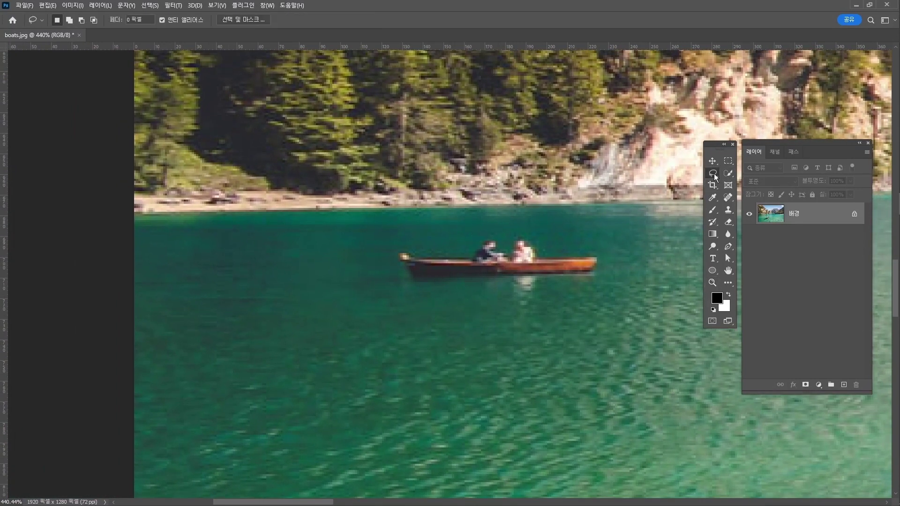
pyautogui.moveTo(516, 286)
pyautogui.mouseDown()
pyautogui.moveTo(477, 302)
pyautogui.moveTo(420, 302)
pyautogui.moveTo(369, 285)
pyautogui.moveTo(371, 248)
pyautogui.moveTo(513, 225)
pyautogui.moveTo(593, 228)
pyautogui.moveTo(624, 246)
pyautogui.moveTo(626, 264)
pyautogui.moveTo(595, 294)
pyautogui.mouseUp()
pyautogui.click(553, 299)
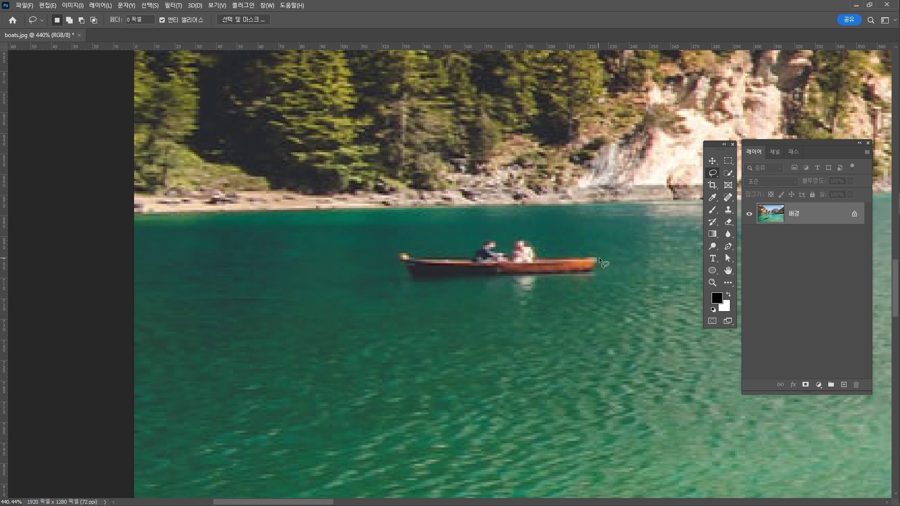
pyautogui.click(728, 174)
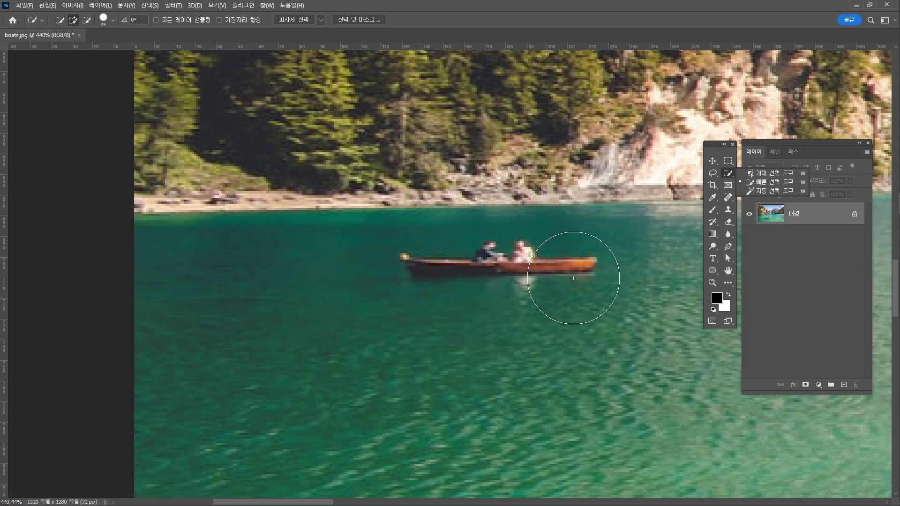
pyautogui.click(713, 174)
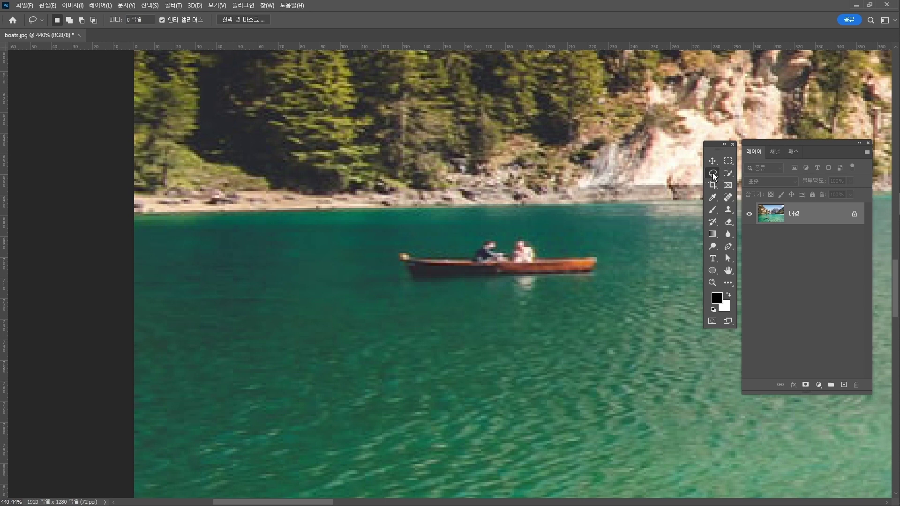
pyautogui.moveTo(519, 293)
pyautogui.mouseDown()
pyautogui.moveTo(361, 274)
pyautogui.moveTo(466, 226)
pyautogui.moveTo(627, 255)
pyautogui.moveTo(586, 298)
pyautogui.mouseUp()
# Fill the selection around the long red boat with Content-Aware (내용 인식) at 100% opacity and deselect it.
pyautogui.click(53, 5)
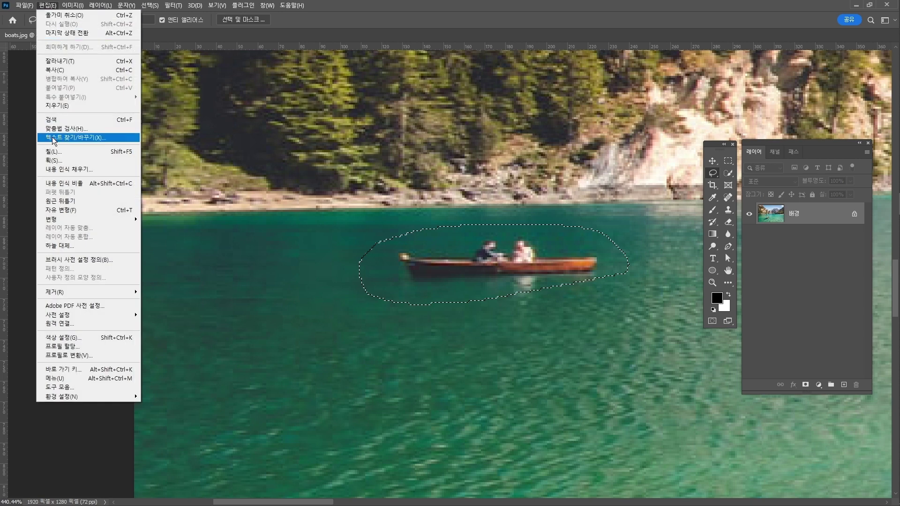
pyautogui.click(63, 153)
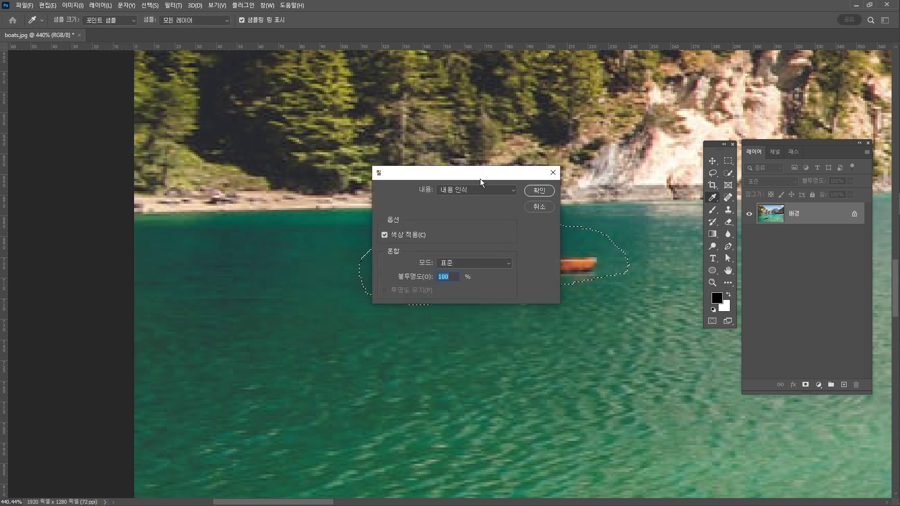
pyautogui.click(539, 191)
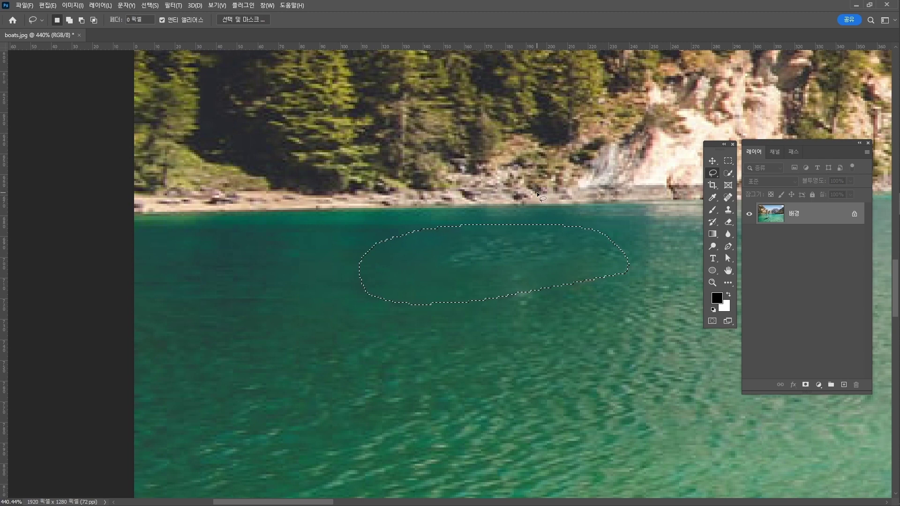
pyautogui.hotkey('ctrl', 'd')
pyautogui.hotkey('ctrl', '0')
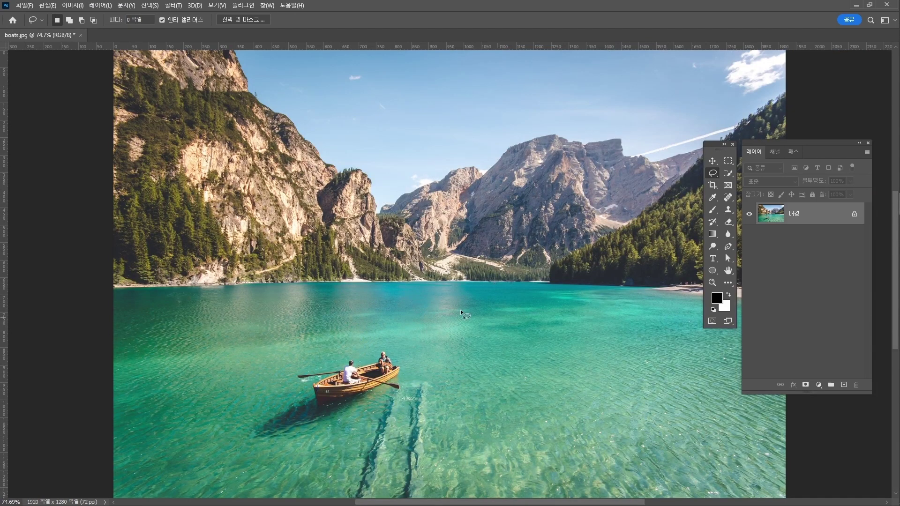
# Duplicate the background layer 배경 of the canal photo picture.jpg.
pyautogui.press('v')
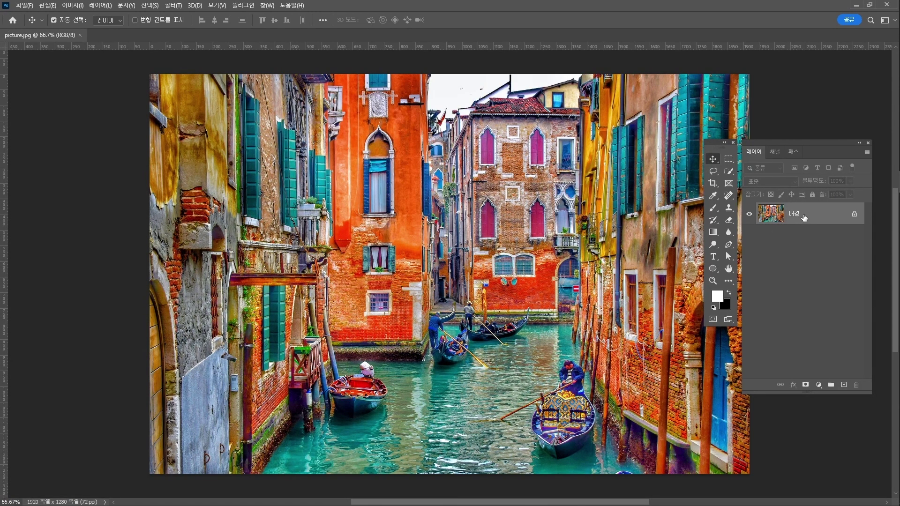
pyautogui.moveTo(806, 217); pyautogui.dragTo(844, 385)
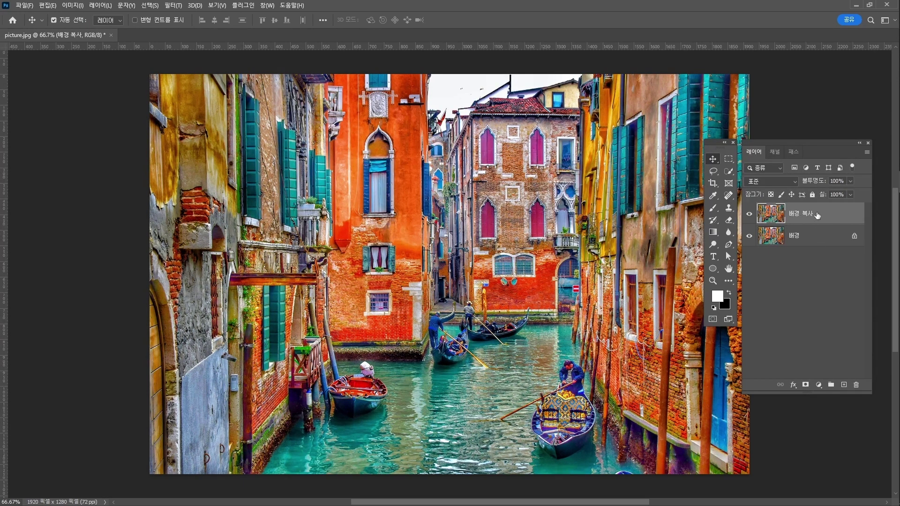
pyautogui.click(792, 183)
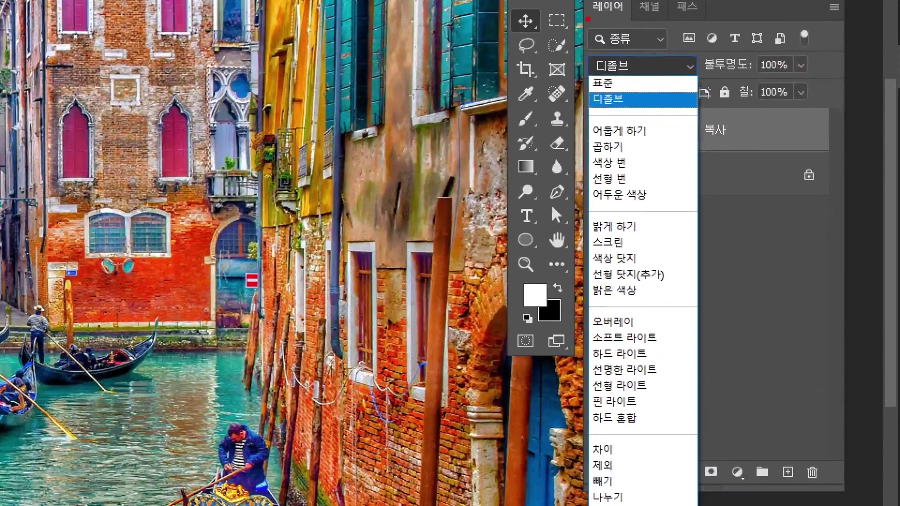
pyautogui.moveTo(680, 124)
pyautogui.mouseDown()
pyautogui.moveTo(610, 107)
pyautogui.moveTo(656, 125)
pyautogui.moveTo(645, 149)
pyautogui.mouseUp()
pyautogui.moveTo(662, 222)
pyautogui.mouseDown()
pyautogui.moveTo(663, 196)
pyautogui.moveTo(661, 233)
pyautogui.mouseUp()
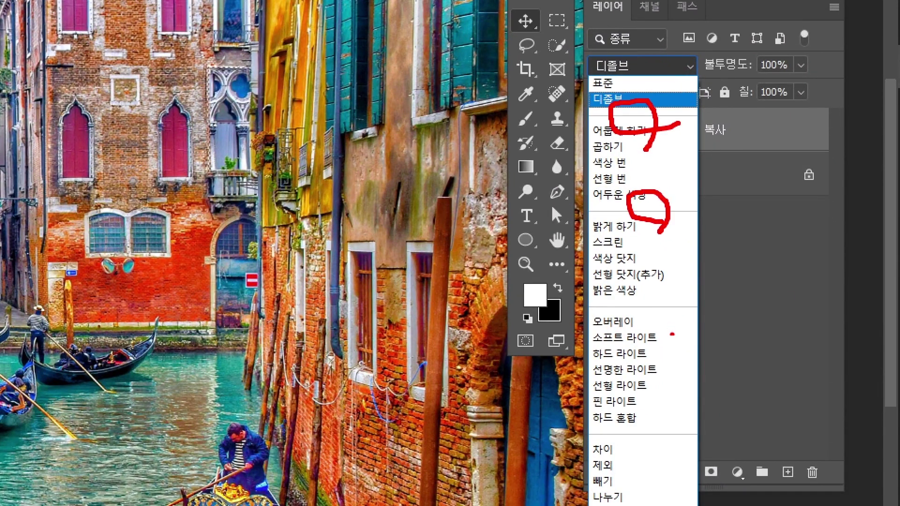
pyautogui.moveTo(672, 334)
pyautogui.mouseDown()
pyautogui.moveTo(636, 321)
pyautogui.moveTo(667, 297)
pyautogui.moveTo(667, 337)
pyautogui.mouseUp()
pyautogui.moveTo(653, 417)
pyautogui.mouseDown()
pyautogui.moveTo(633, 452)
pyautogui.moveTo(671, 471)
pyautogui.mouseUp()
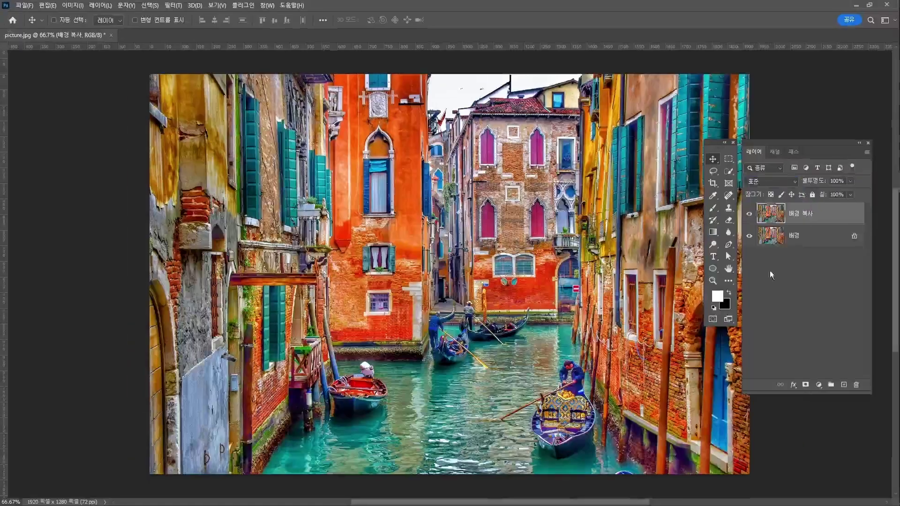
# Set the duplicated layer's blend mode to Multiply (곱하기) and give it a layer mask inverted to black.
pyautogui.click(794, 182)
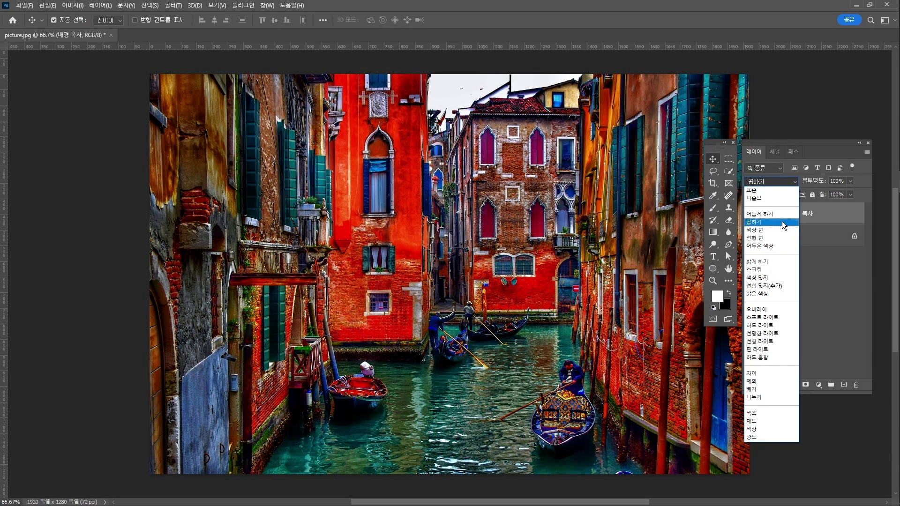
pyautogui.click(782, 221)
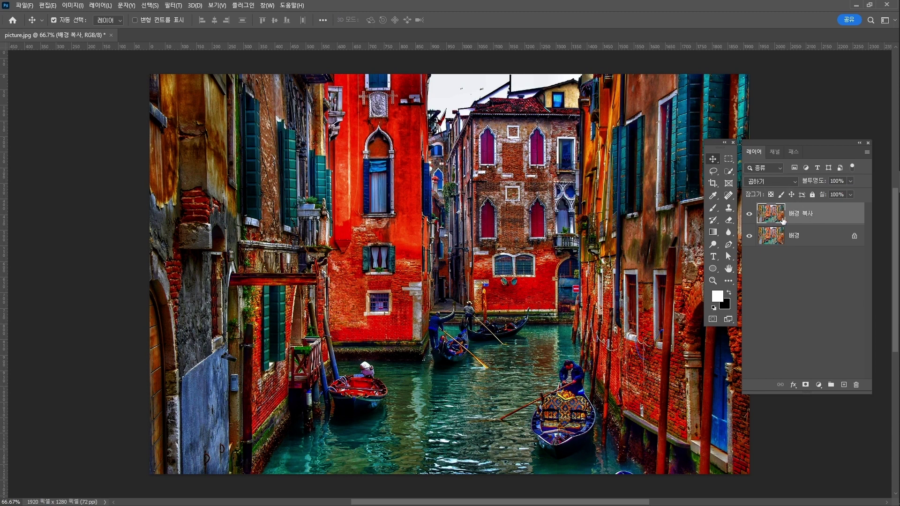
pyautogui.click(805, 385)
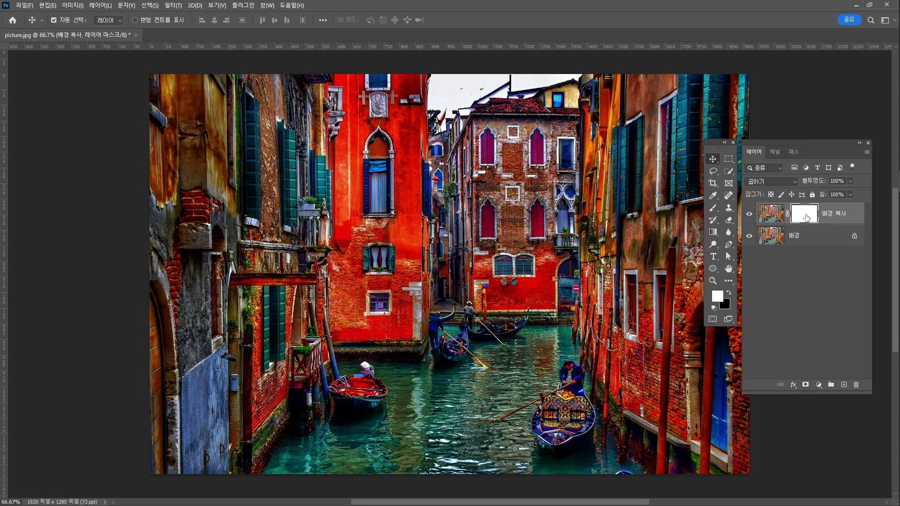
pyautogui.moveTo(806, 217); pyautogui.dragTo(808, 220)
pyautogui.hotkey('ctrl', 'i')
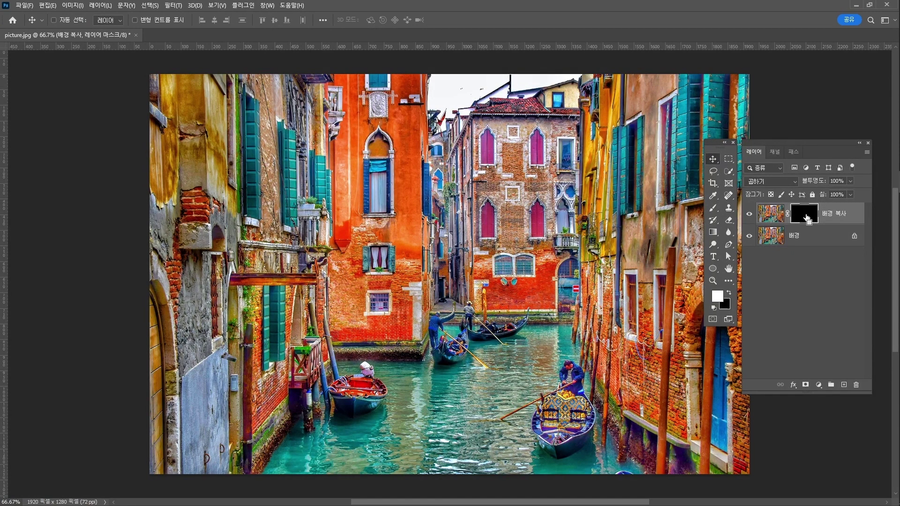
pyautogui.hotkey('ctrl', 'i')
pyautogui.hotkey('ctrl', 'i')
# Paint white on the Multiply layer's mask with a 250 px soft brush over the tall orange building.
pyautogui.click(714, 209)
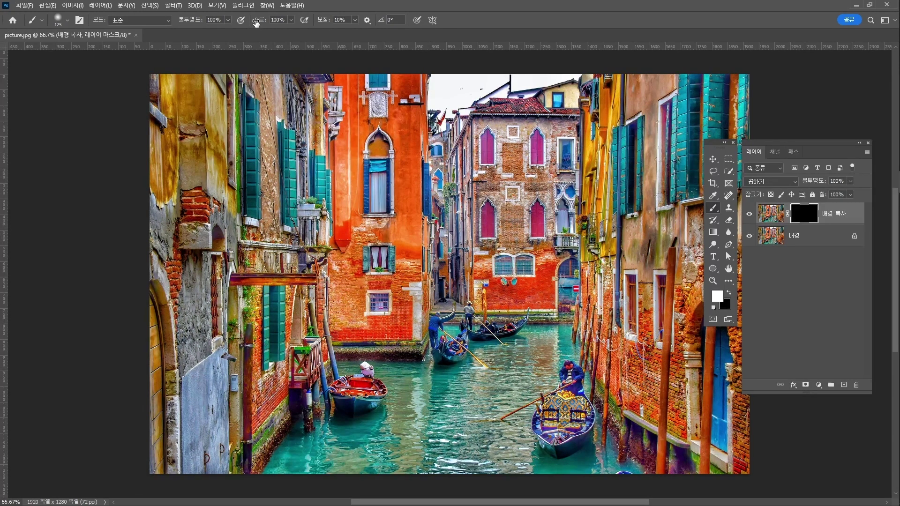
pyautogui.press(']')
pyautogui.press(']')
pyautogui.press(']')
pyautogui.press(']')
pyautogui.moveTo(407, 220)
pyautogui.mouseDown()
pyautogui.moveTo(413, 226)
pyautogui.moveTo(383, 206)
pyautogui.mouseUp()
pyautogui.moveTo(358, 84); pyautogui.dragTo(374, 309)
pyautogui.moveTo(396, 80)
pyautogui.mouseDown()
pyautogui.moveTo(407, 157)
pyautogui.moveTo(400, 321)
pyautogui.moveTo(368, 227)
pyautogui.moveTo(356, 223)
pyautogui.moveTo(355, 306)
pyautogui.moveTo(358, 326)
pyautogui.moveTo(405, 333)
pyautogui.mouseUp()
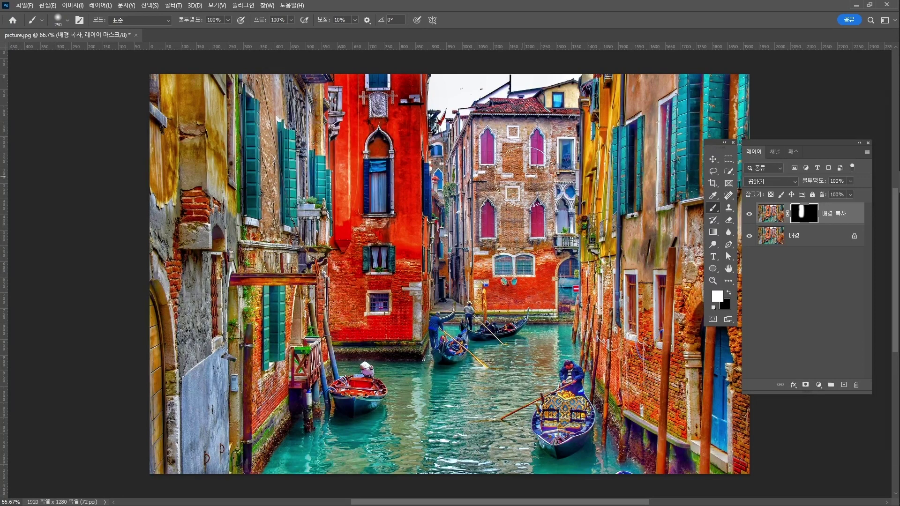
# Duplicate the background layer 배경 again as a Screen (스크린) blend mode copy with its own layer mask.
pyautogui.click(806, 239)
pyautogui.moveTo(808, 237); pyautogui.dragTo(842, 385)
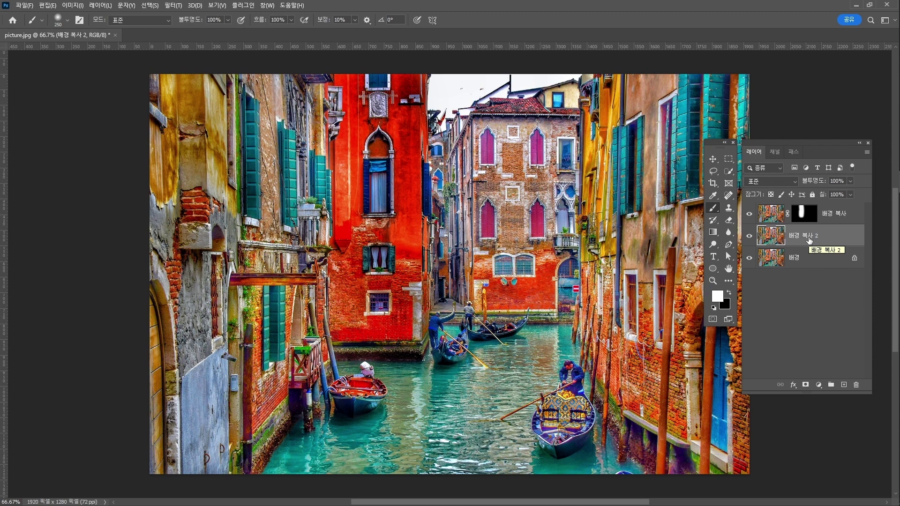
pyautogui.click(785, 181)
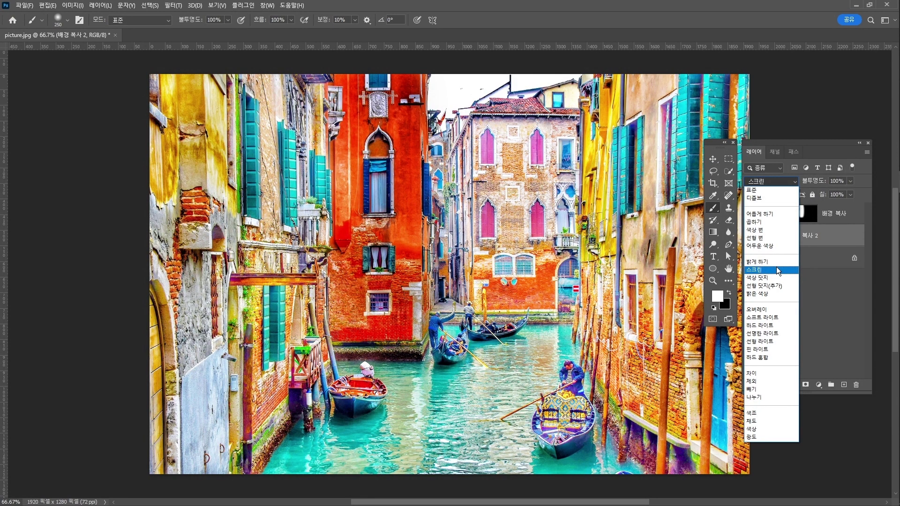
pyautogui.click(777, 270)
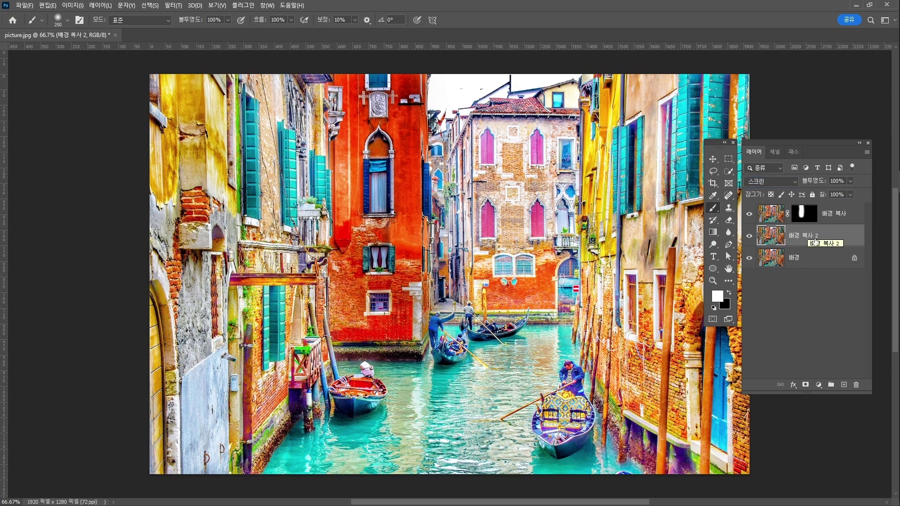
pyautogui.click(805, 385)
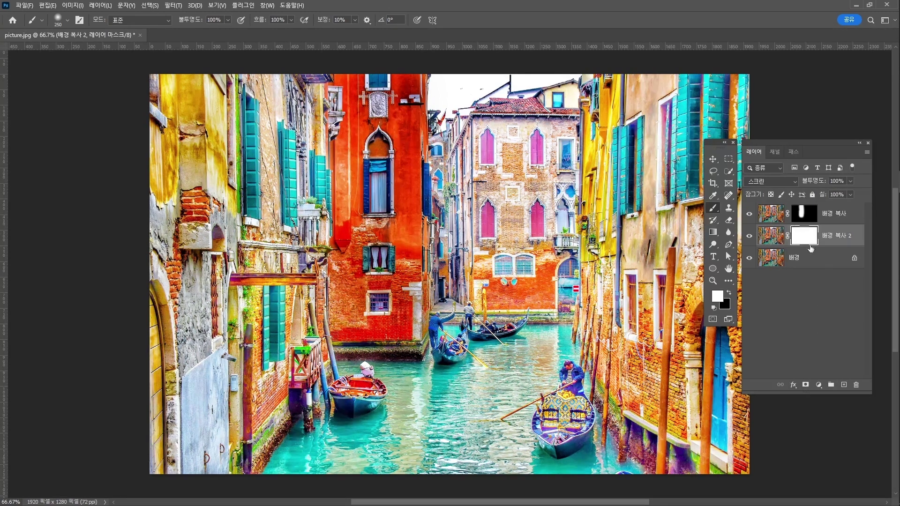
# Invert the Screen layer's mask to black and paint white on it over the pale brick building with pink shutters.
pyautogui.hotkey('ctrl', 'i')
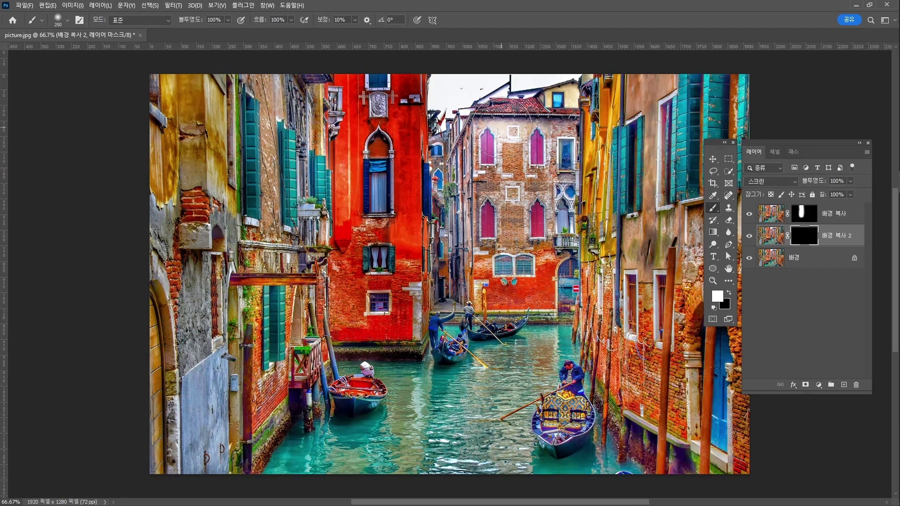
pyautogui.moveTo(510, 140)
pyautogui.mouseDown()
pyautogui.moveTo(473, 246)
pyautogui.moveTo(486, 194)
pyautogui.moveTo(480, 280)
pyautogui.moveTo(541, 282)
pyautogui.moveTo(527, 189)
pyautogui.moveTo(524, 281)
pyautogui.moveTo(505, 164)
pyautogui.moveTo(511, 134)
pyautogui.moveTo(533, 137)
pyautogui.moveTo(545, 164)
pyautogui.moveTo(538, 245)
pyautogui.moveTo(541, 225)
pyautogui.moveTo(518, 214)
pyautogui.moveTo(519, 224)
pyautogui.moveTo(524, 153)
pyautogui.moveTo(504, 132)
pyautogui.moveTo(534, 127)
pyautogui.moveTo(559, 162)
pyautogui.moveTo(559, 295)
pyautogui.moveTo(508, 280)
pyautogui.moveTo(516, 282)
pyautogui.moveTo(518, 238)
pyautogui.moveTo(536, 277)
pyautogui.moveTo(486, 284)
pyautogui.moveTo(476, 181)
pyautogui.moveTo(481, 267)
pyautogui.moveTo(488, 169)
pyautogui.moveTo(510, 245)
pyautogui.moveTo(514, 172)
pyautogui.mouseUp()
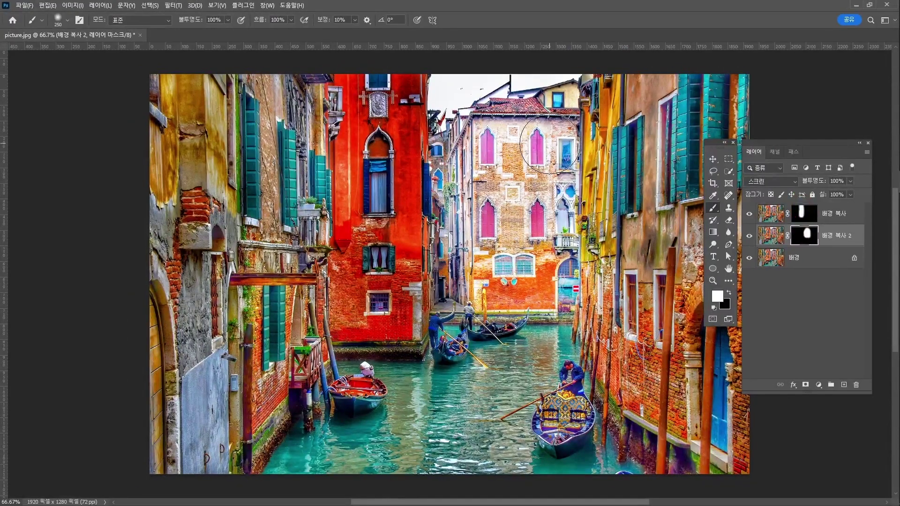
# Set the brush hardness to 100% and paint white on the mask over the teal-shuttered building beside the orange one.
pyautogui.click(67, 20)
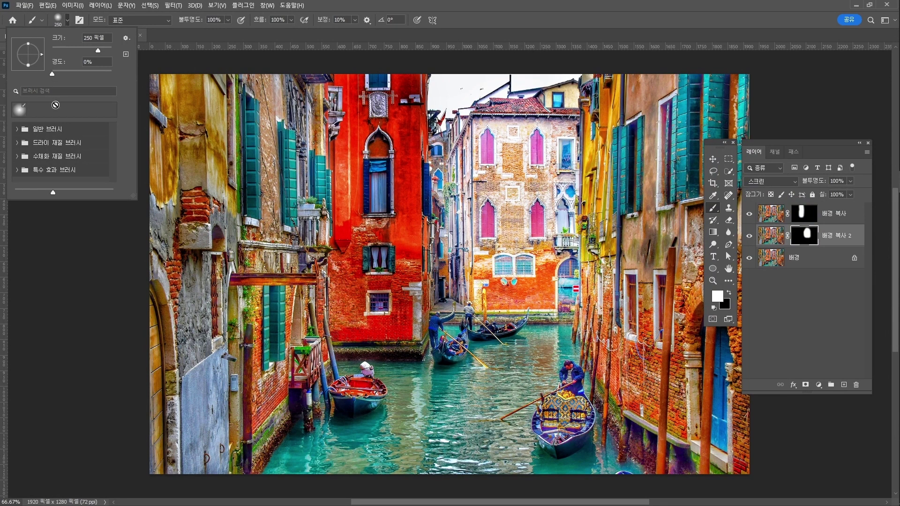
pyautogui.moveTo(59, 75); pyautogui.dragTo(112, 74)
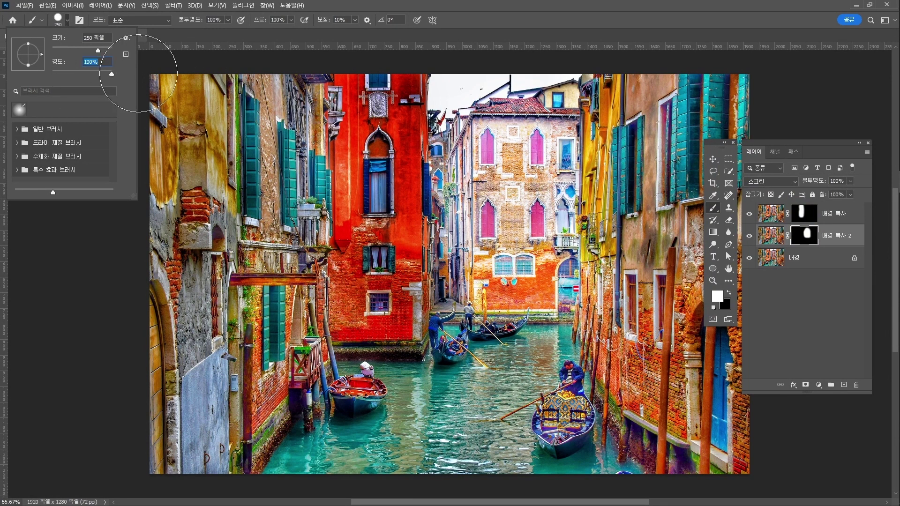
pyautogui.click(263, 122)
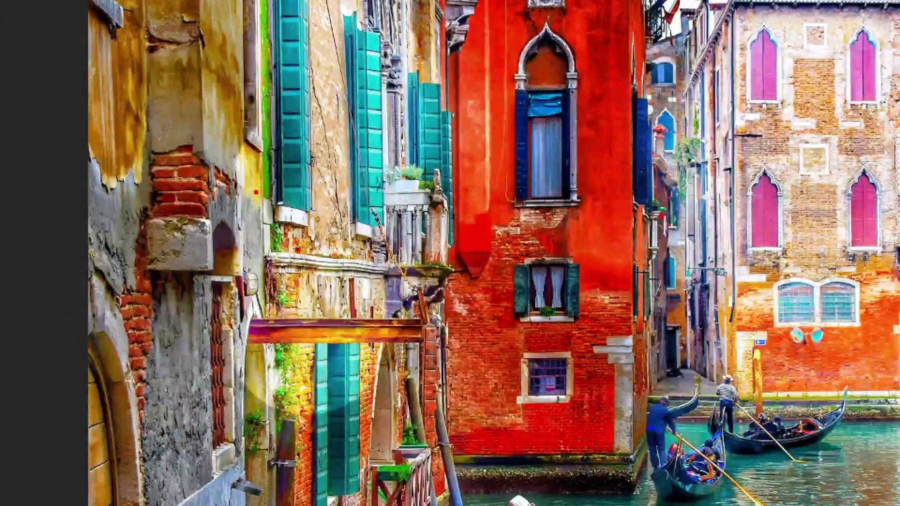
pyautogui.moveTo(256, 187); pyautogui.dragTo(257, 173)
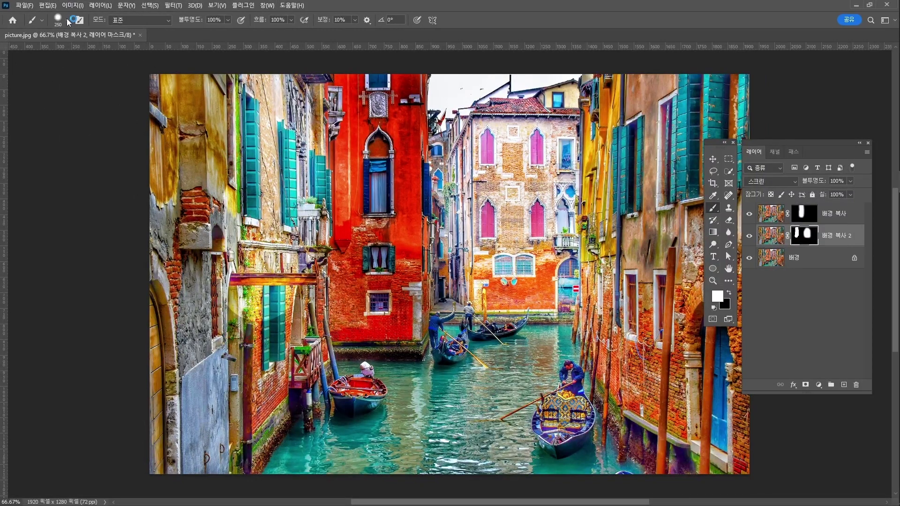
# Set the 250 px brush's hardness back to 0%.
pyautogui.click(68, 21)
pyautogui.moveTo(84, 75); pyautogui.dragTo(39, 74)
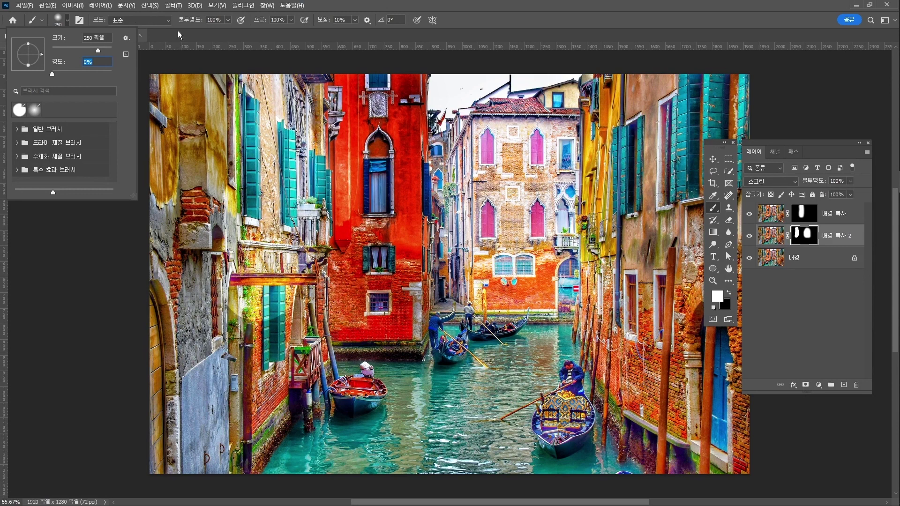
pyautogui.click(395, 6)
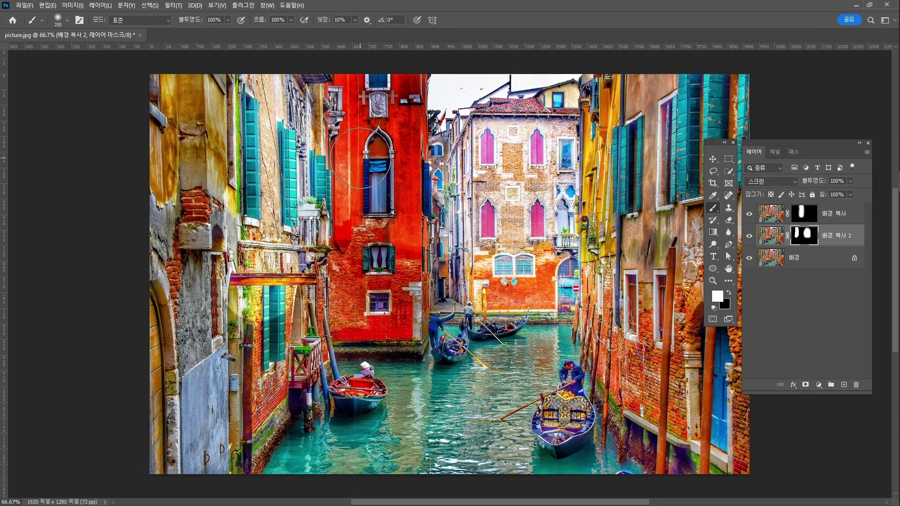
# Check the Multiply layer's effect by toggling its visibility, and rename the layer 어둡게.
pyautogui.click(770, 236)
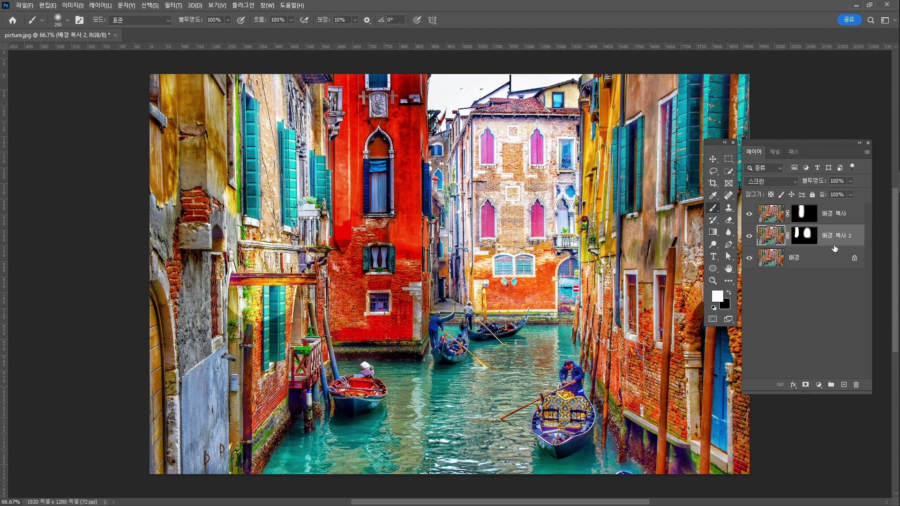
pyautogui.click(838, 219)
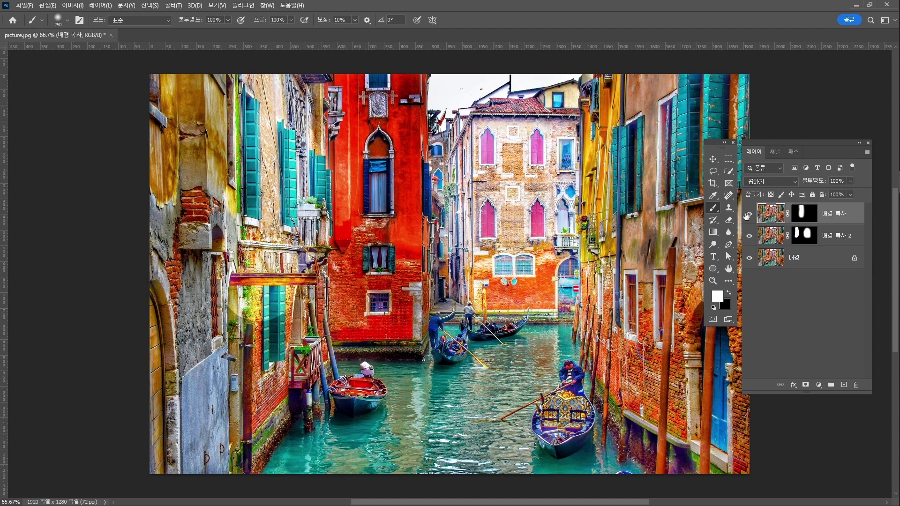
pyautogui.click(749, 214)
pyautogui.click(748, 215)
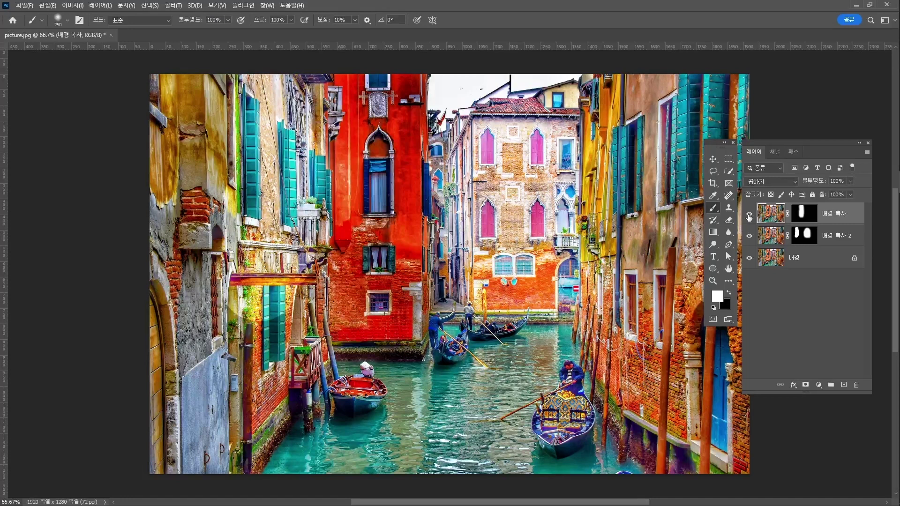
pyautogui.doubleClick(842, 214)
pyautogui.write('di')
pyautogui.write('어둡게')
pyautogui.press('Return')
# Check the Screen layer's effect by toggling its visibility, and rename the layer 밝은효과.
pyautogui.click(837, 241)
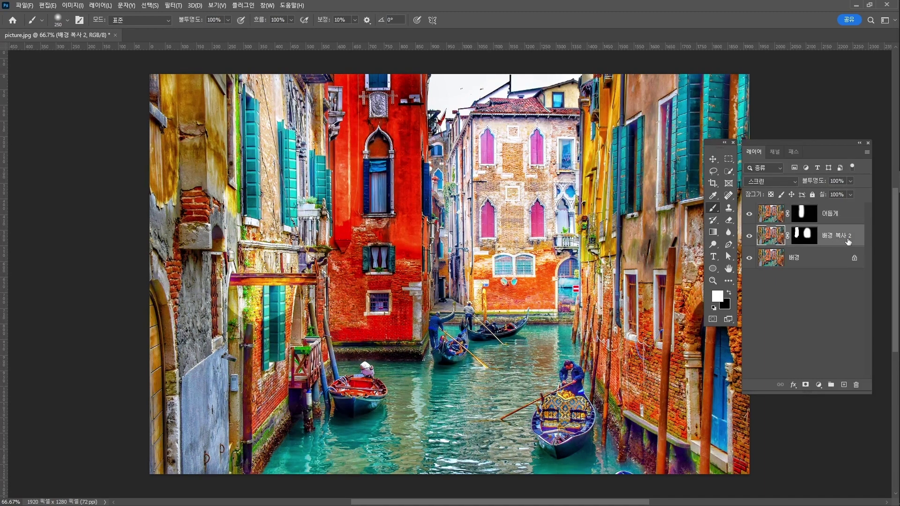
pyautogui.click(750, 238)
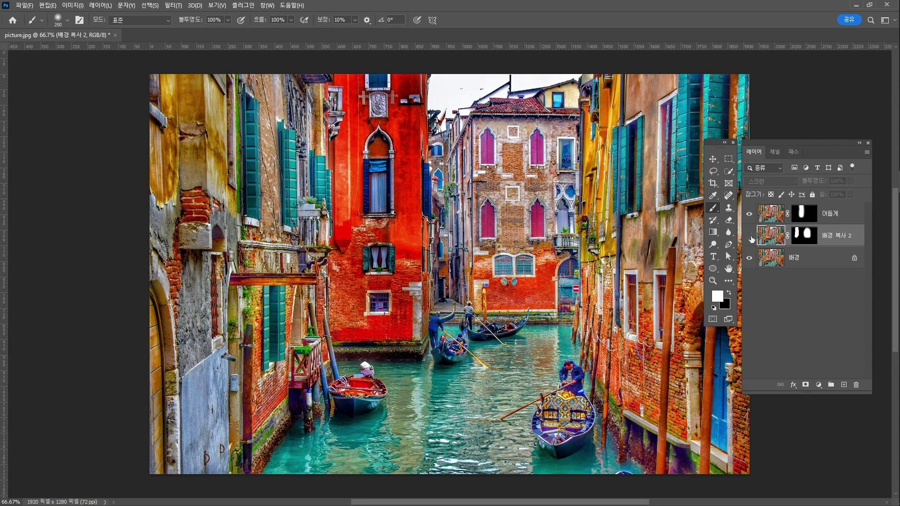
pyautogui.click(750, 238)
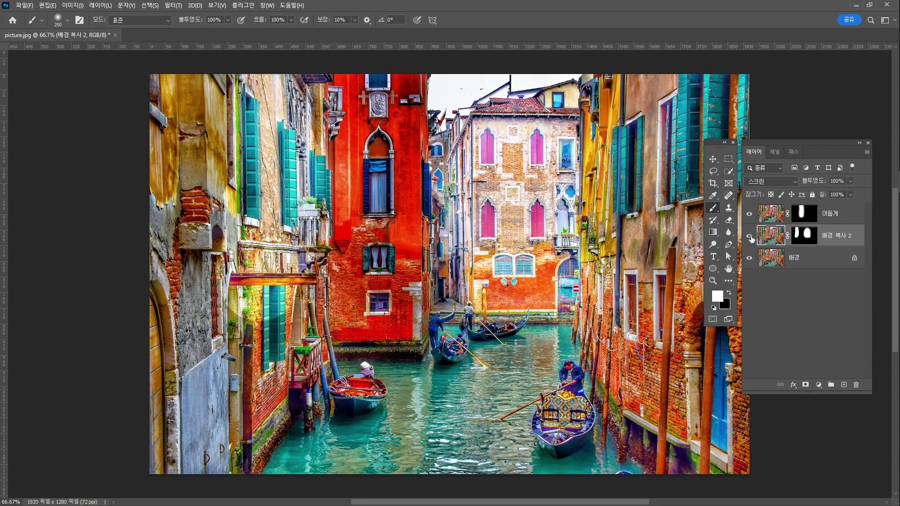
pyautogui.doubleClick(827, 235)
pyautogui.write('ㅂ밝은효과')
pyautogui.press('Return')
# Duplicate the background layer 배경 and set the copy to Overlay (오버레이) blend mode at 38% opacity.
pyautogui.click(811, 261)
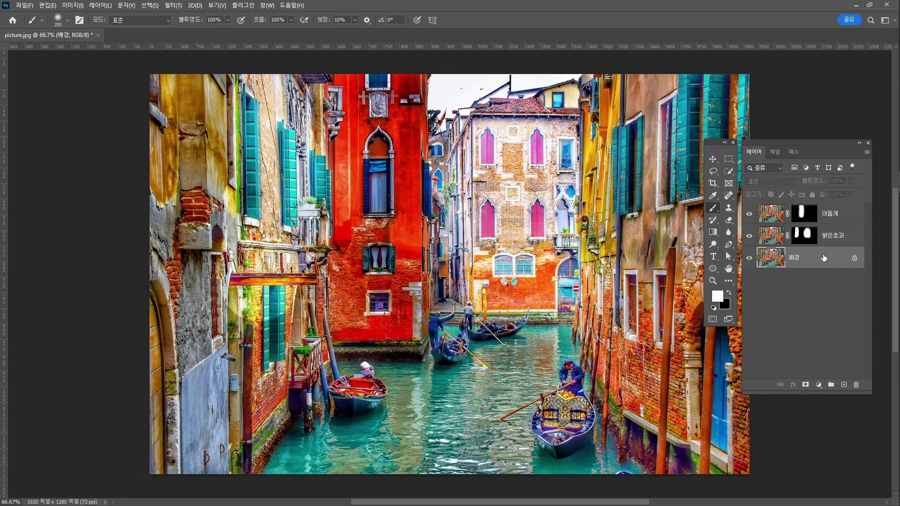
pyautogui.moveTo(823, 258); pyautogui.dragTo(843, 383)
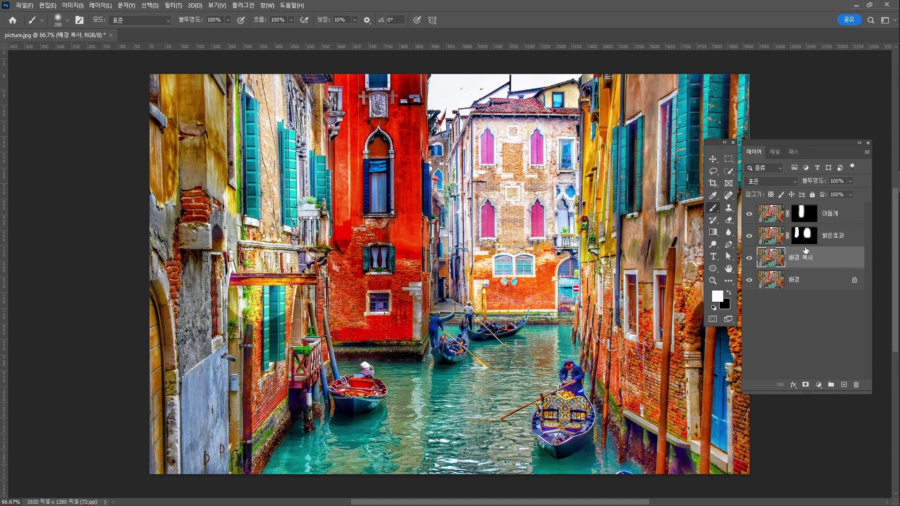
pyautogui.click(784, 183)
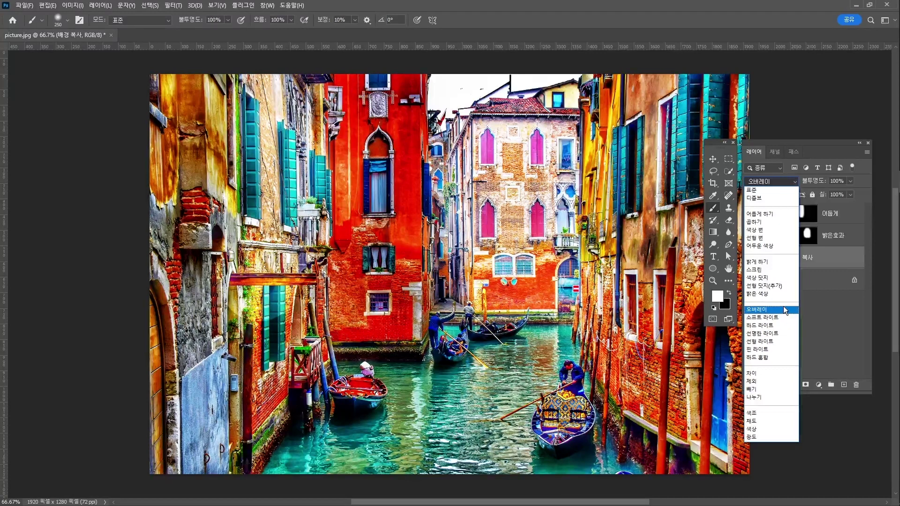
pyautogui.click(783, 309)
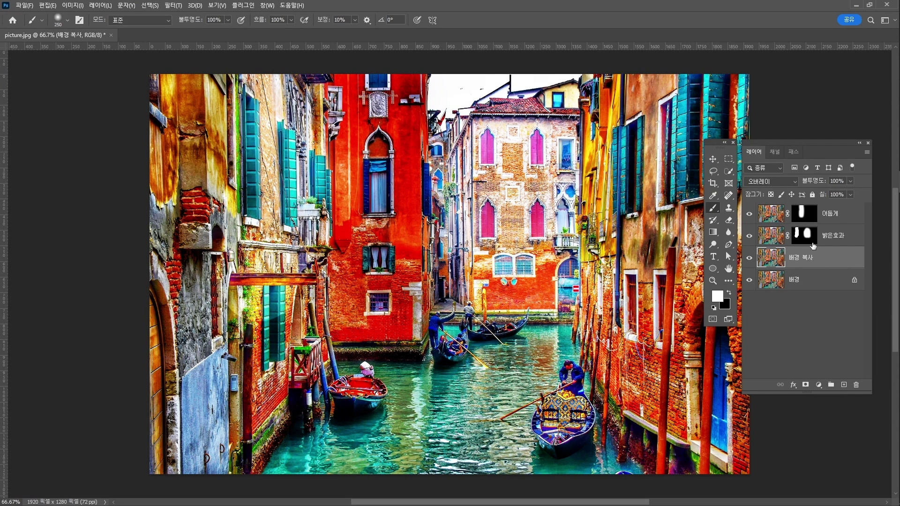
pyautogui.moveTo(818, 182)
pyautogui.mouseDown()
pyautogui.moveTo(800, 186)
pyautogui.moveTo(810, 188)
pyautogui.mouseUp()
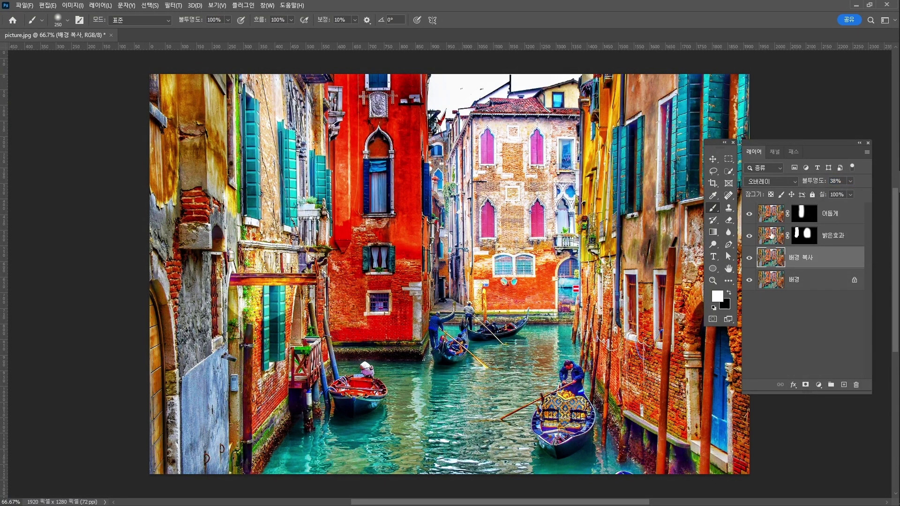
# Compare the photo with and without the Overlay copy by toggling that layer's visibility.
pyautogui.click(749, 258)
pyautogui.click(749, 259)
pyautogui.click(749, 258)
pyautogui.click(749, 258)
# Place bokeh.jpg from the downloads folder into picture.jpg above the 어둡게 layer.
pyautogui.press('v')
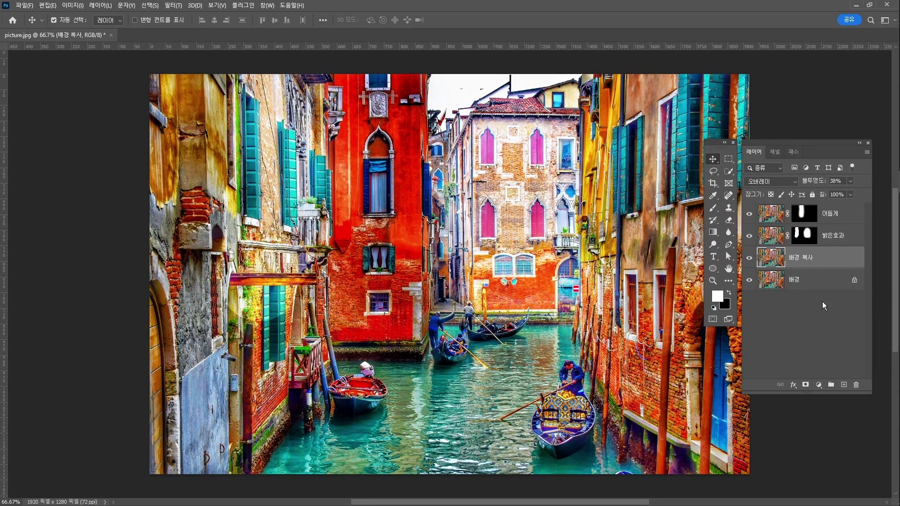
pyautogui.click(836, 217)
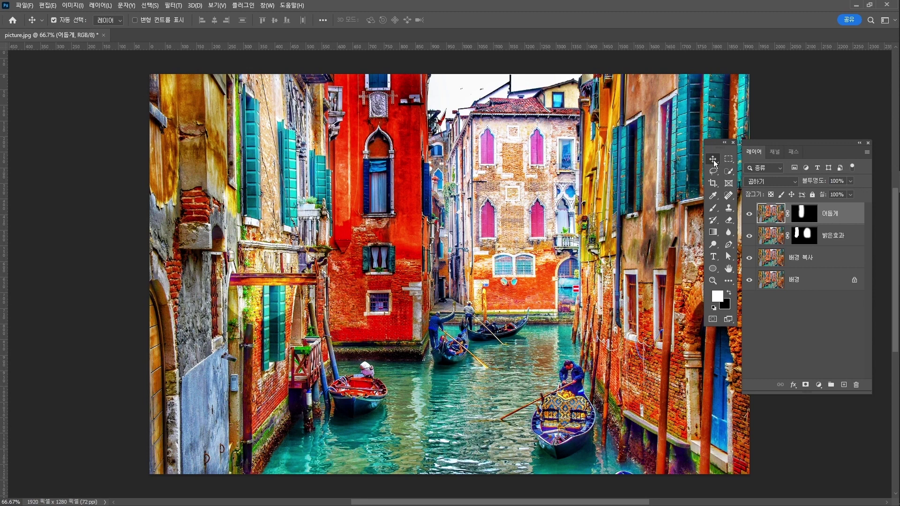
pyautogui.hotkey('alt', 'Tab')
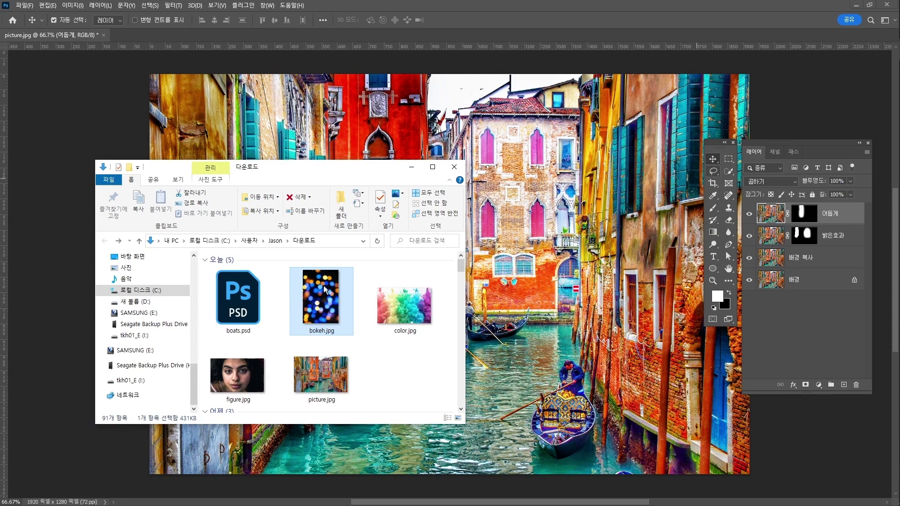
pyautogui.moveTo(323, 286); pyautogui.dragTo(532, 223)
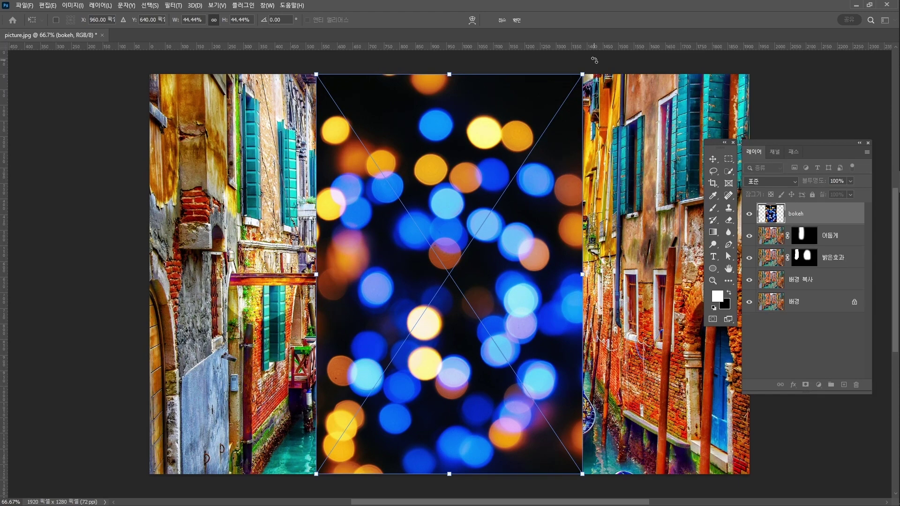
# Rotate the placed bokeh image 90° and scale it proportionally to about 69% so it covers the whole canvas.
pyautogui.moveTo(595, 60); pyautogui.dragTo(612, 374)
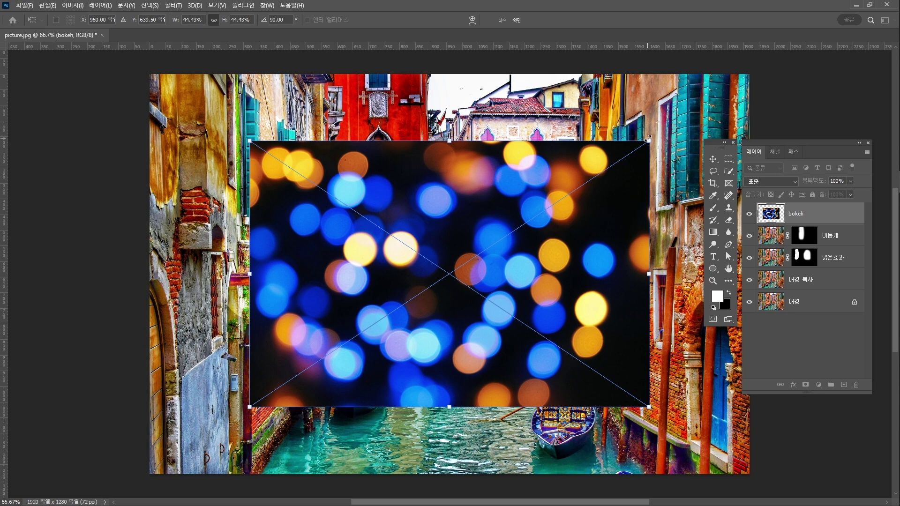
pyautogui.moveTo(648, 139); pyautogui.dragTo(759, 68)
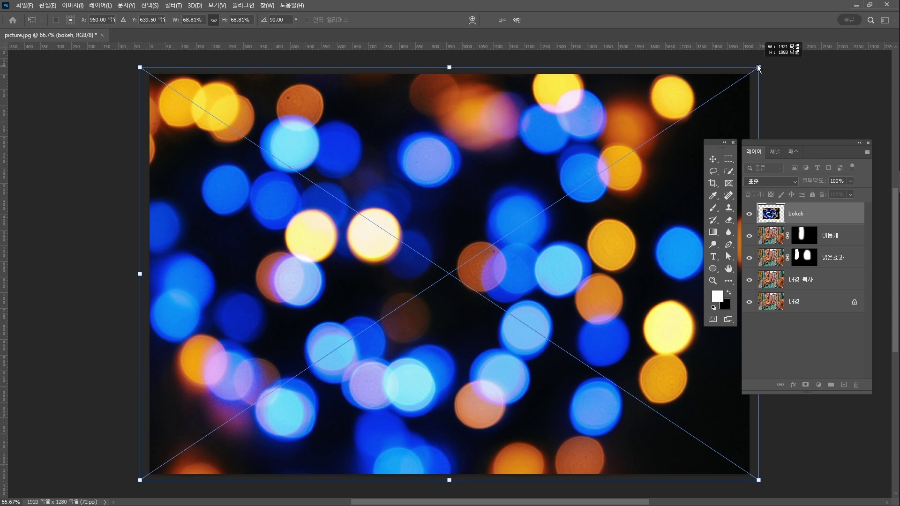
pyautogui.moveTo(759, 68); pyautogui.dragTo(758, 69)
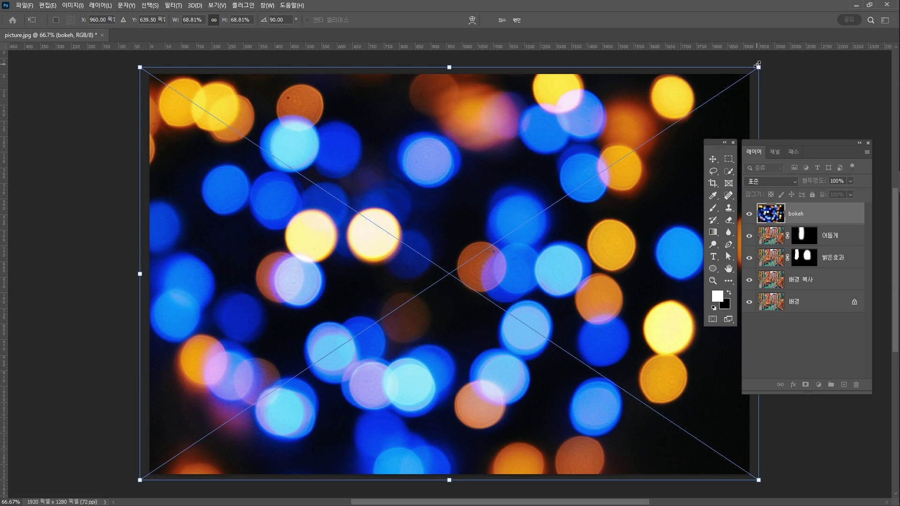
pyautogui.press('Return')
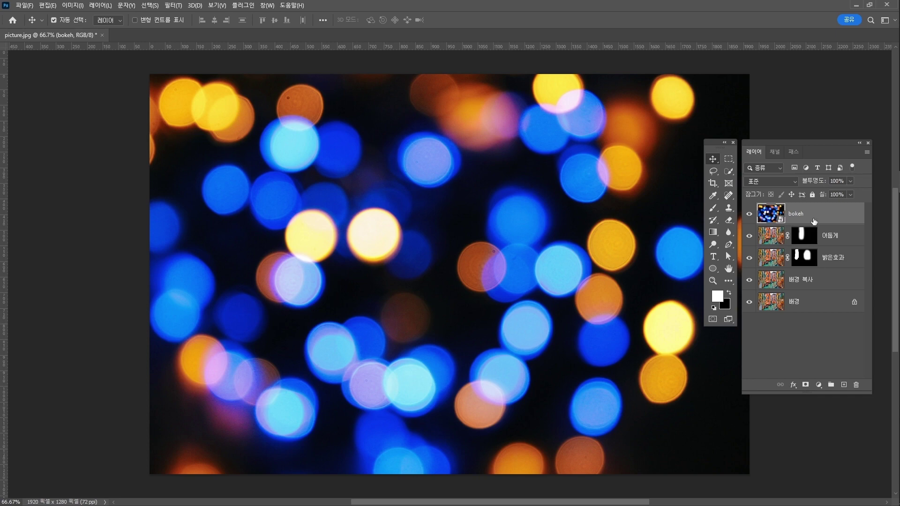
# Set the bokeh layer's blend mode to Screen (스크린) and add a layer mask to it.
pyautogui.click(789, 184)
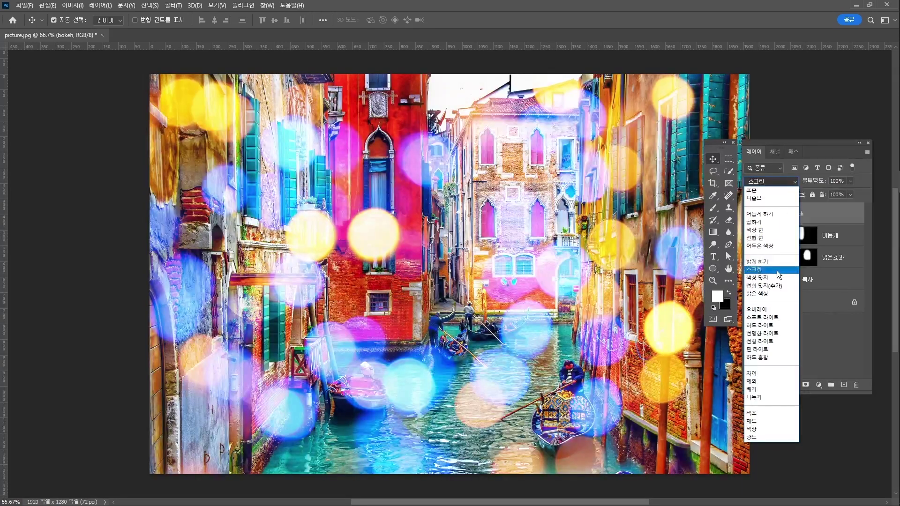
pyautogui.click(779, 275)
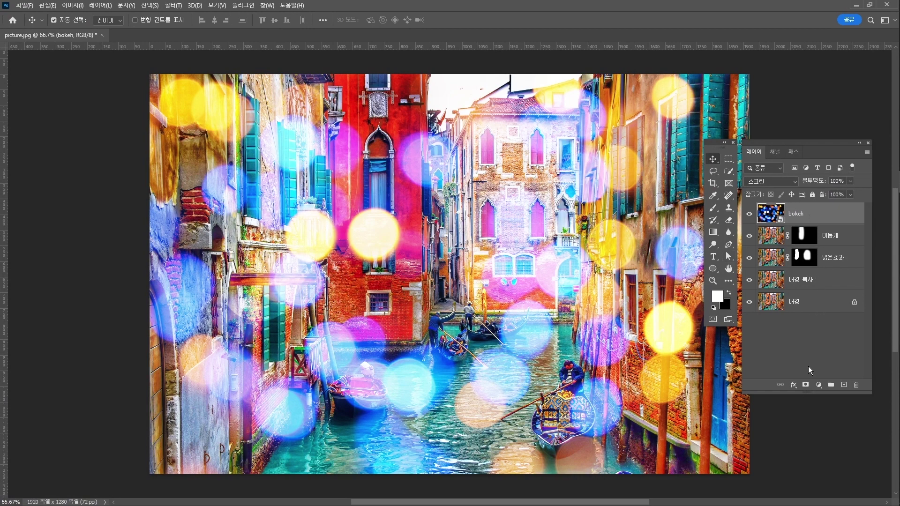
pyautogui.click(806, 385)
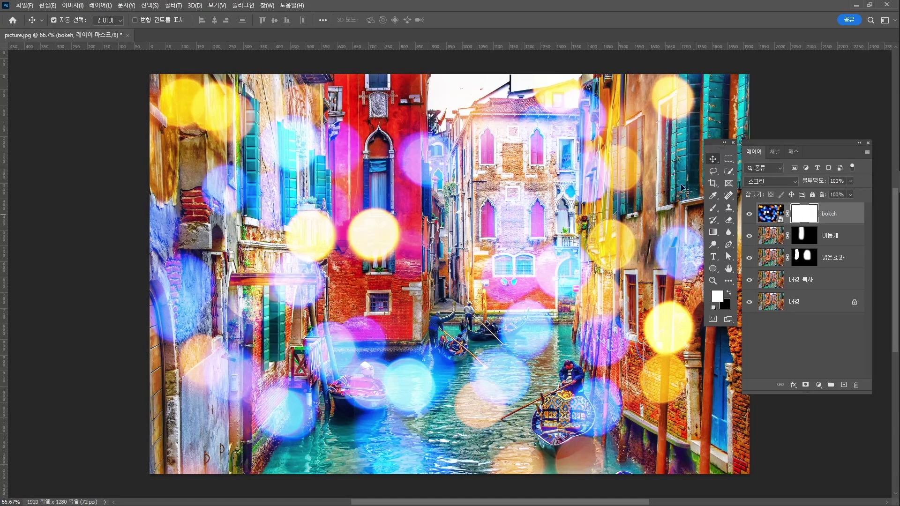
# Paint black on the bokeh layer's mask with the 250 px soft brush over the small red boat.
pyautogui.click(713, 208)
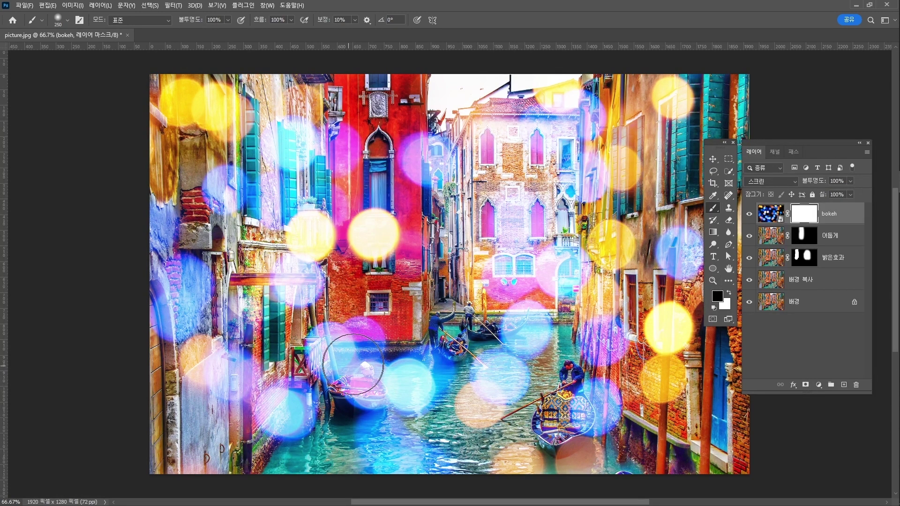
pyautogui.moveTo(341, 358)
pyautogui.mouseDown()
pyautogui.moveTo(354, 389)
pyautogui.moveTo(372, 373)
pyautogui.moveTo(343, 398)
pyautogui.moveTo(368, 377)
pyautogui.moveTo(397, 403)
pyautogui.moveTo(425, 400)
pyautogui.moveTo(348, 387)
pyautogui.moveTo(355, 372)
pyautogui.moveTo(363, 372)
pyautogui.moveTo(348, 392)
pyautogui.moveTo(363, 380)
pyautogui.moveTo(353, 411)
pyautogui.mouseUp()
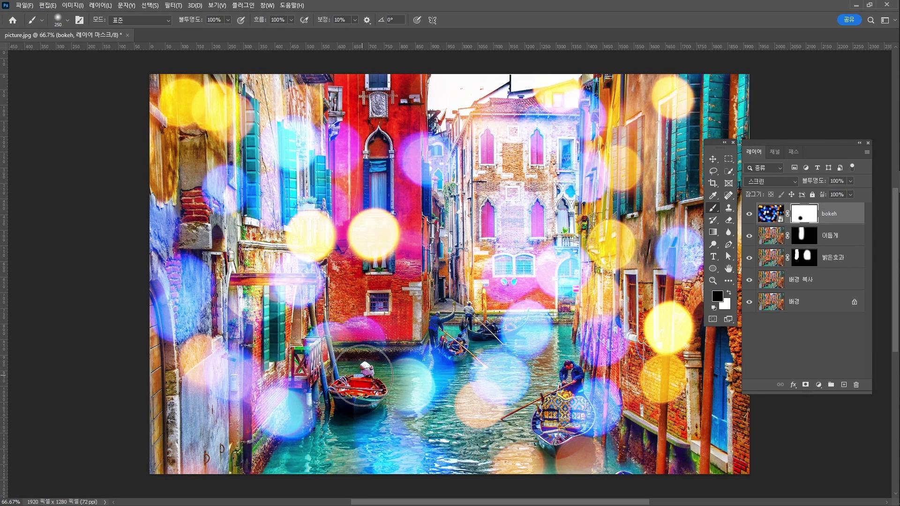
# Lower the brush to 43% opacity and 71% flow and paint black on the mask over the large foreground gondola.
pyautogui.moveTo(201, 21); pyautogui.dragTo(196, 23)
pyautogui.moveTo(258, 22); pyautogui.dragTo(245, 21)
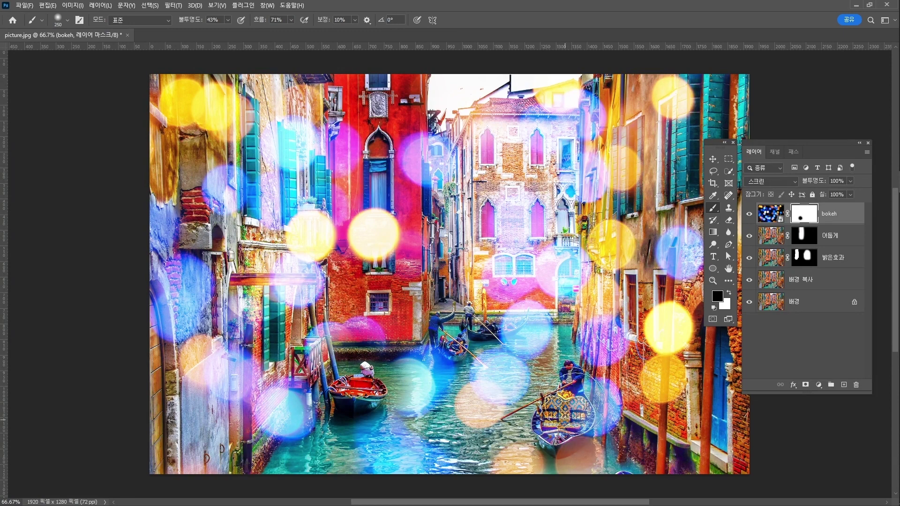
pyautogui.moveTo(569, 402)
pyautogui.mouseDown()
pyautogui.moveTo(552, 412)
pyautogui.moveTo(562, 421)
pyautogui.moveTo(536, 393)
pyautogui.mouseUp()
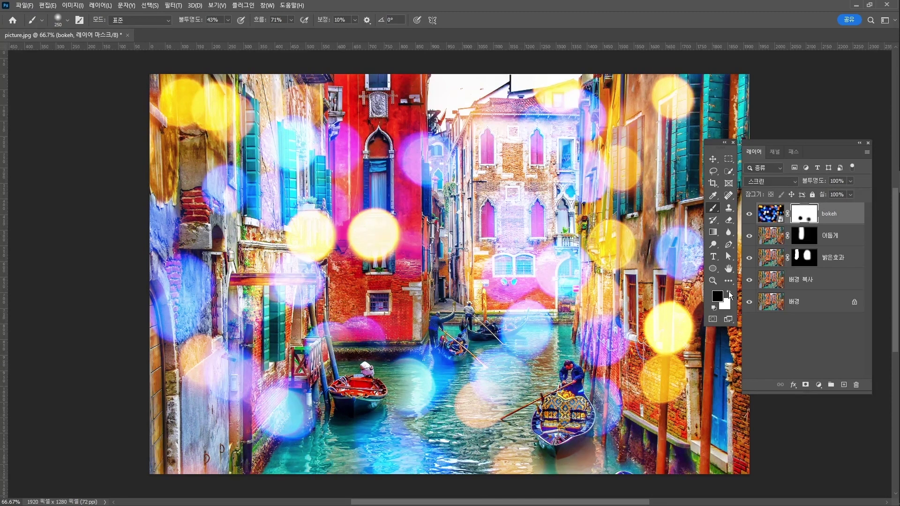
# Paint white on the bokeh layer's mask over the small red boat, and group the four layers above the 배경 layer.
pyautogui.click(729, 294)
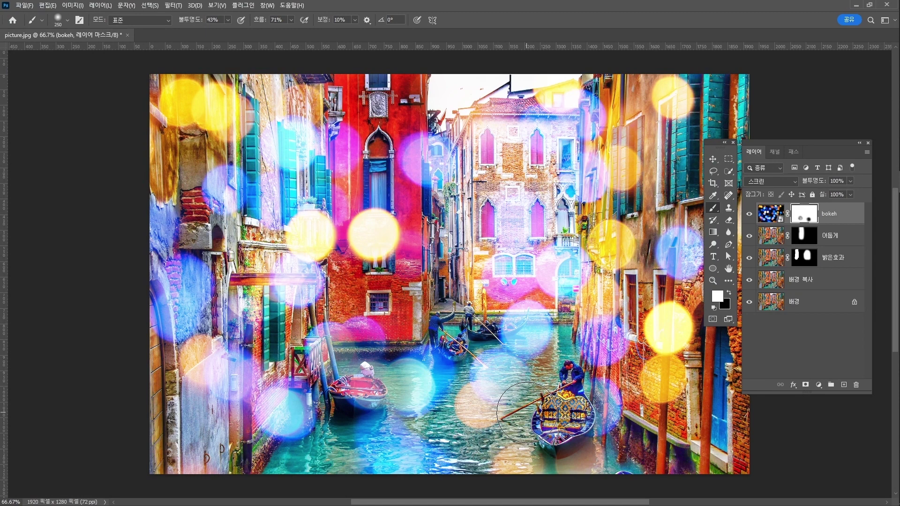
pyautogui.hotkey('ctrl', '2')
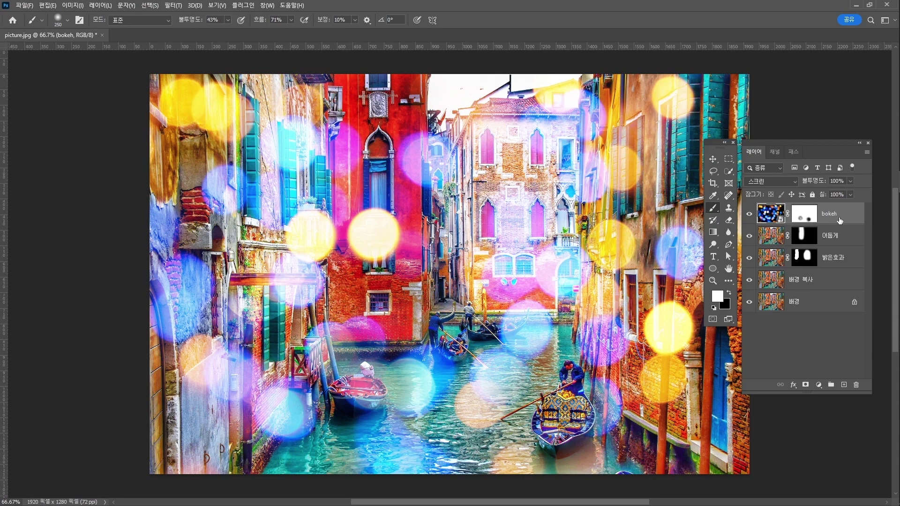
pyautogui.keyDown('ctrl'); pyautogui.click(828, 283); pyautogui.keyUp('ctrl')
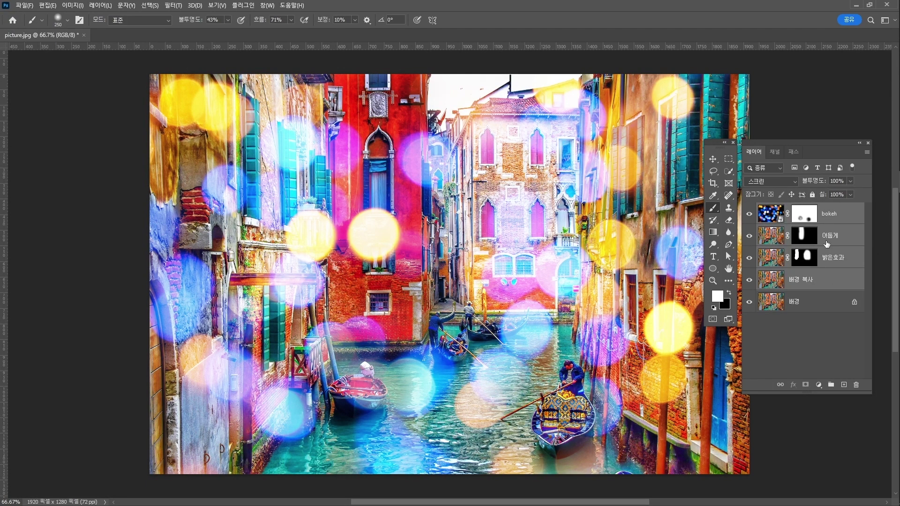
pyautogui.hotkey('ctrl', 'g')
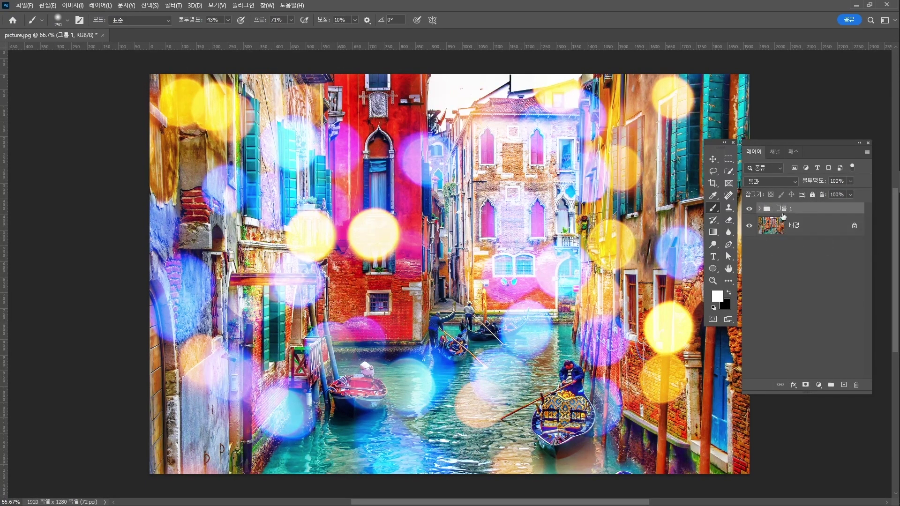
# Hide the new layer group and rename it 혼합 모드.
pyautogui.click(750, 209)
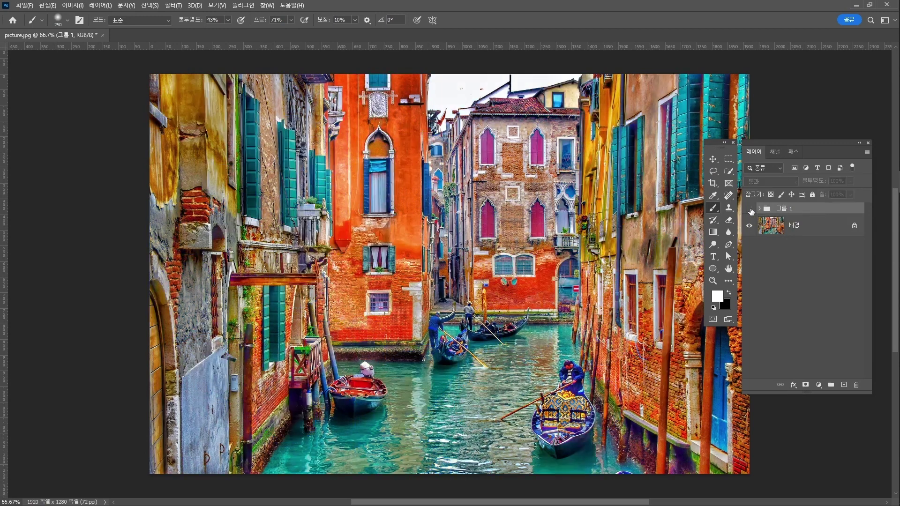
pyautogui.doubleClick(787, 209)
pyautogui.write('혼합 모드')
pyautogui.press('Return')
# Add a Curves (곡선) adjustment layer directly above the 배경 layer.
pyautogui.click(810, 230)
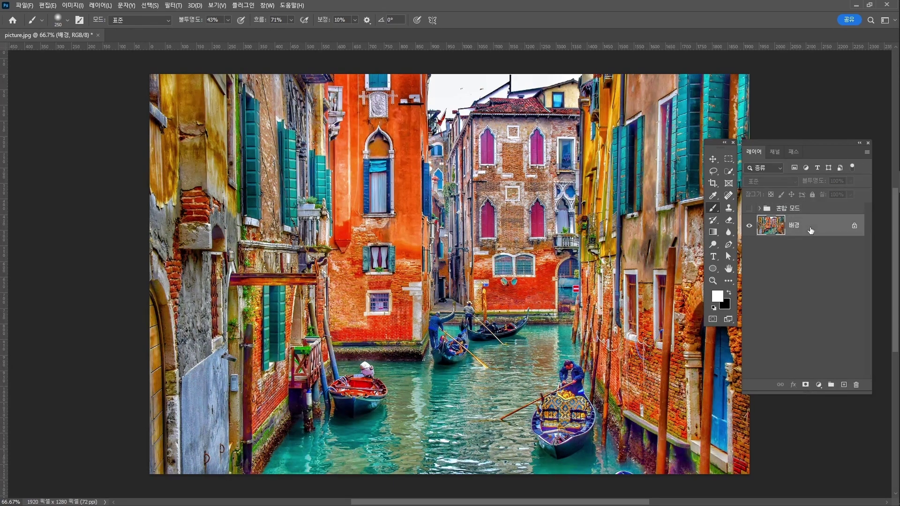
pyautogui.click(760, 212)
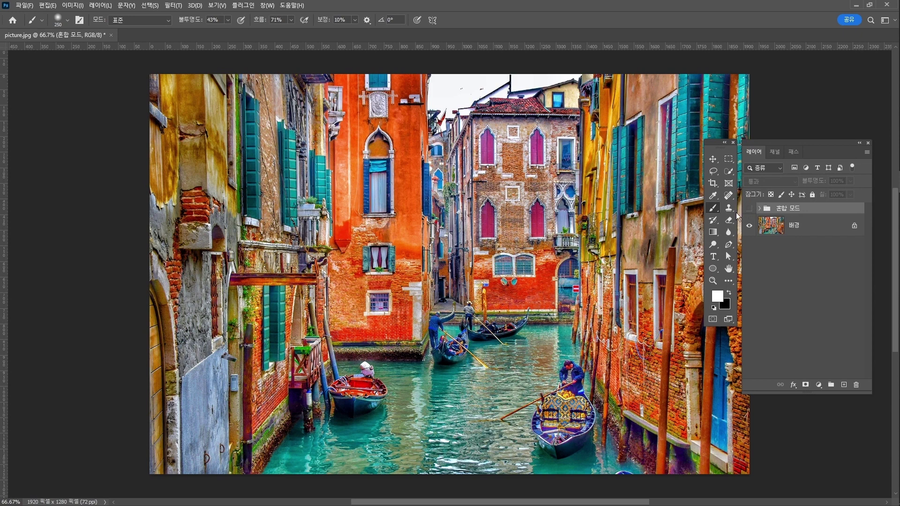
pyautogui.click(749, 209)
pyautogui.click(813, 228)
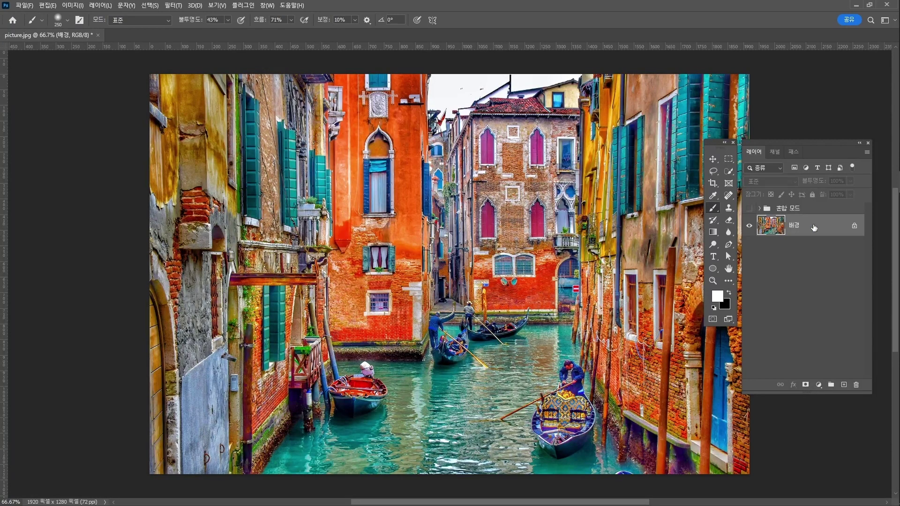
pyautogui.press('v')
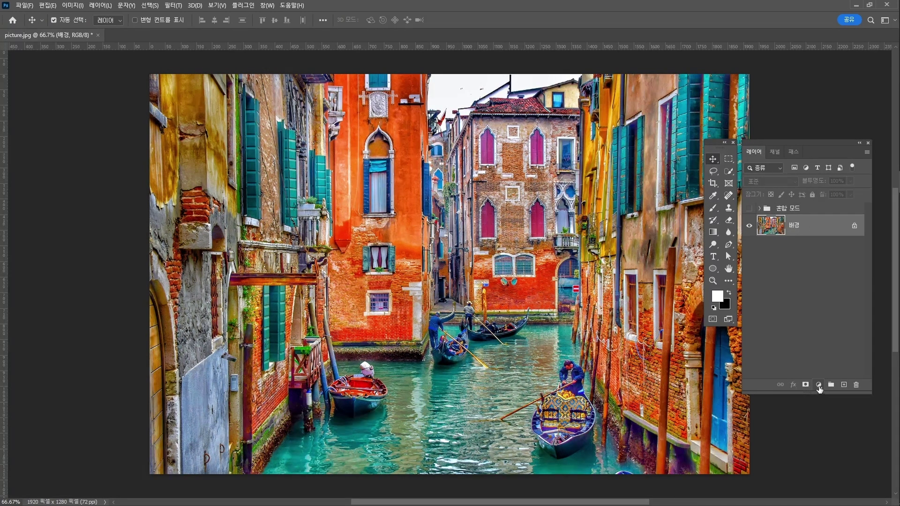
pyautogui.click(819, 385)
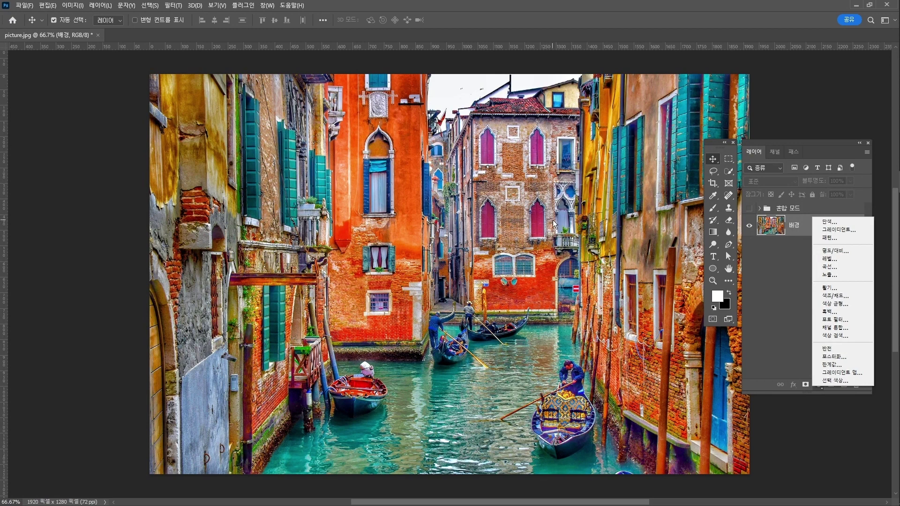
pyautogui.click(847, 266)
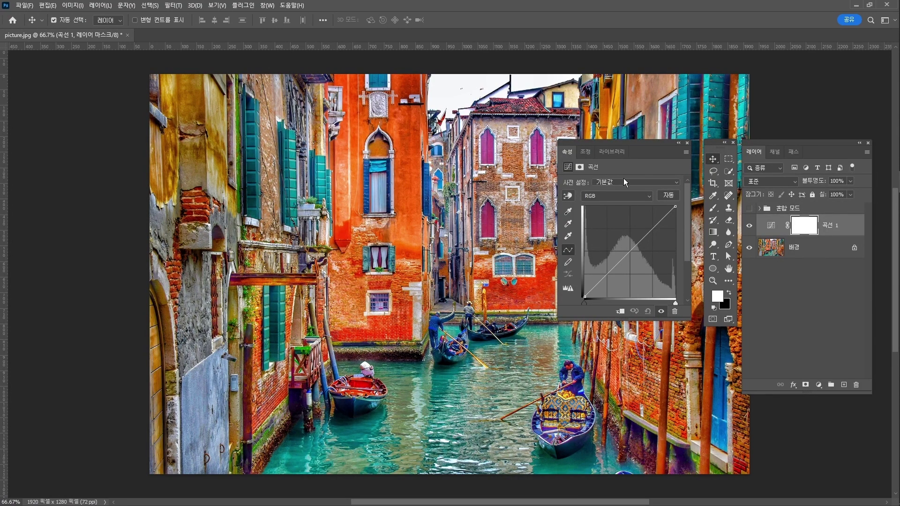
# Shape the RGB curve with a midpoint anchor, a raised highlight point and a shadow point to increase contrast.
pyautogui.click(628, 195)
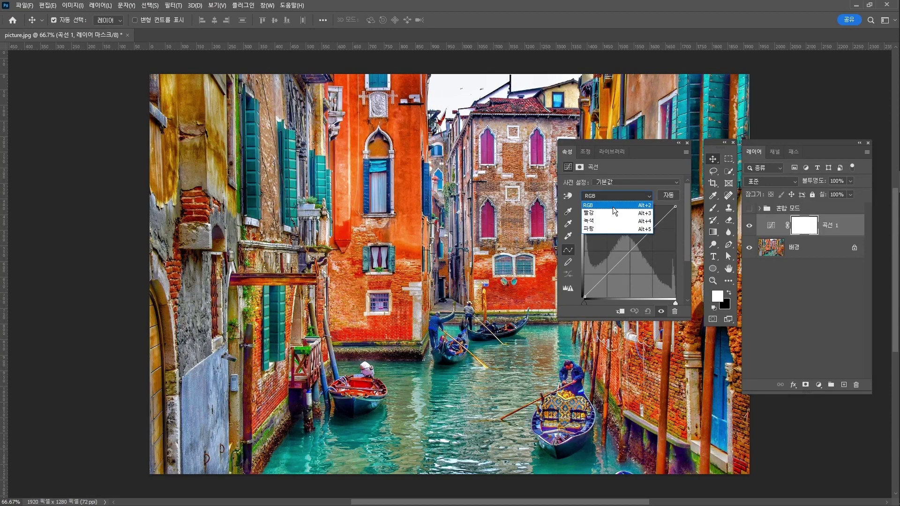
pyautogui.click(612, 207)
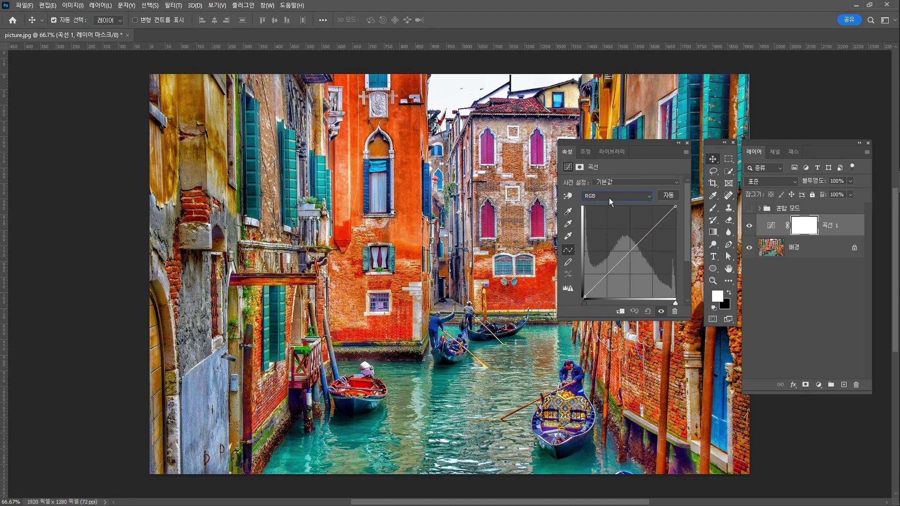
pyautogui.click(630, 253)
pyautogui.moveTo(653, 229); pyautogui.dragTo(648, 225)
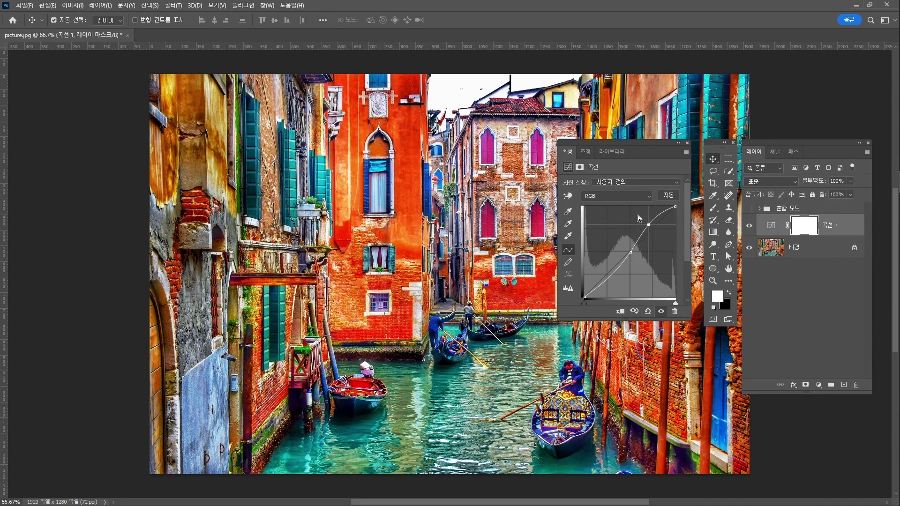
pyautogui.click(610, 277)
# Compare the picture with and without the Curves adjustment and close its properties.
pyautogui.click(749, 226)
pyautogui.click(748, 226)
pyautogui.click(749, 227)
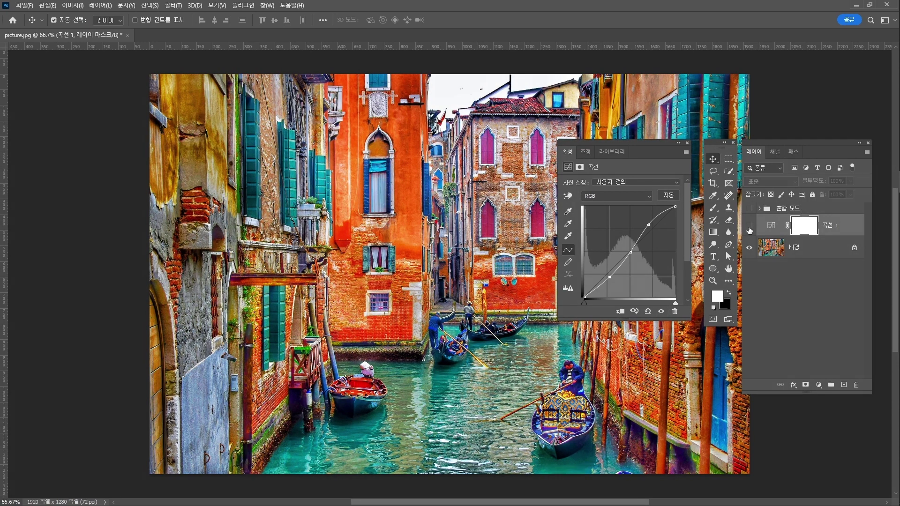
pyautogui.click(687, 143)
pyautogui.click(749, 227)
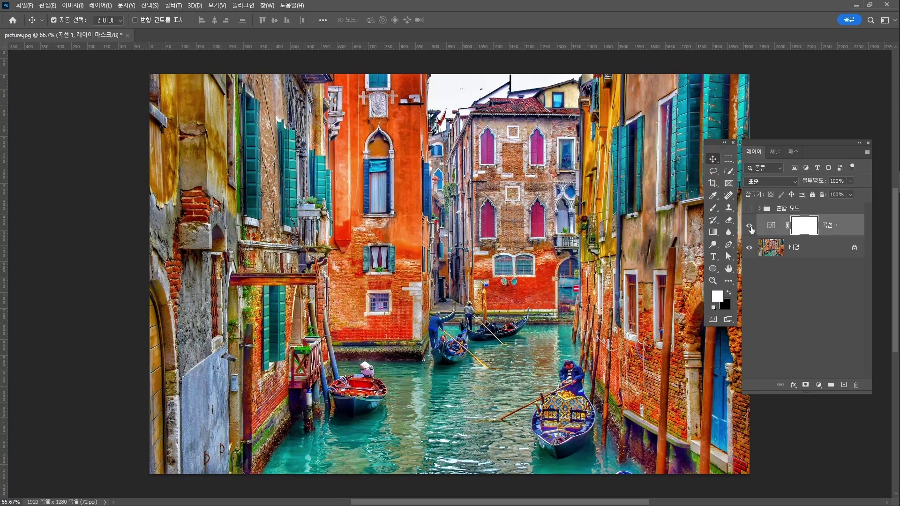
pyautogui.click(749, 227)
pyautogui.click(749, 227)
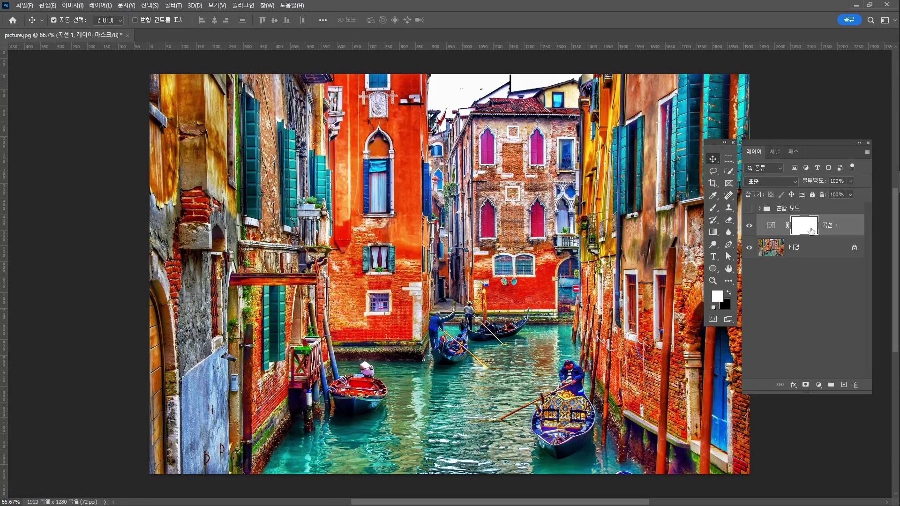
# Paint black on the Curves layer's mask over the central buildings, raising the brush to 100% opacity and 100% flow, and compare the effect.
pyautogui.press('b')
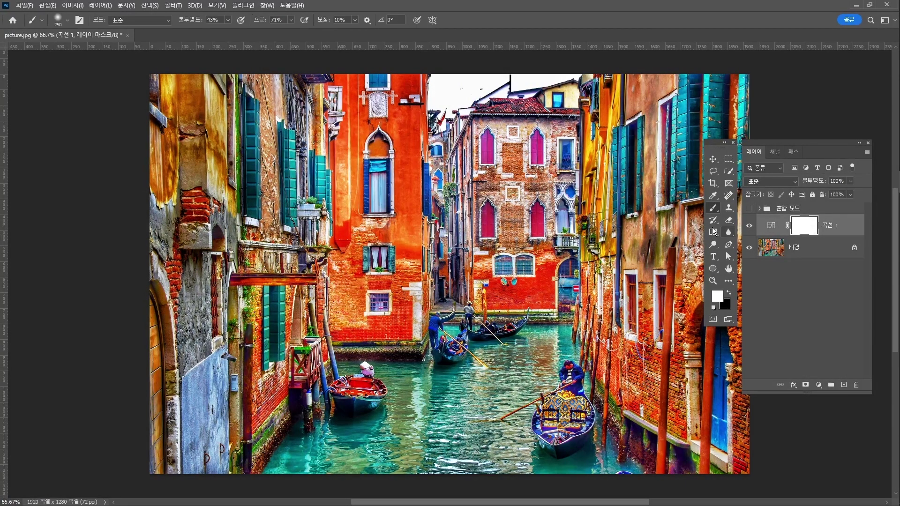
pyautogui.click(730, 294)
pyautogui.moveTo(485, 227); pyautogui.dragTo(521, 281)
pyautogui.moveTo(195, 21); pyautogui.dragTo(282, 21)
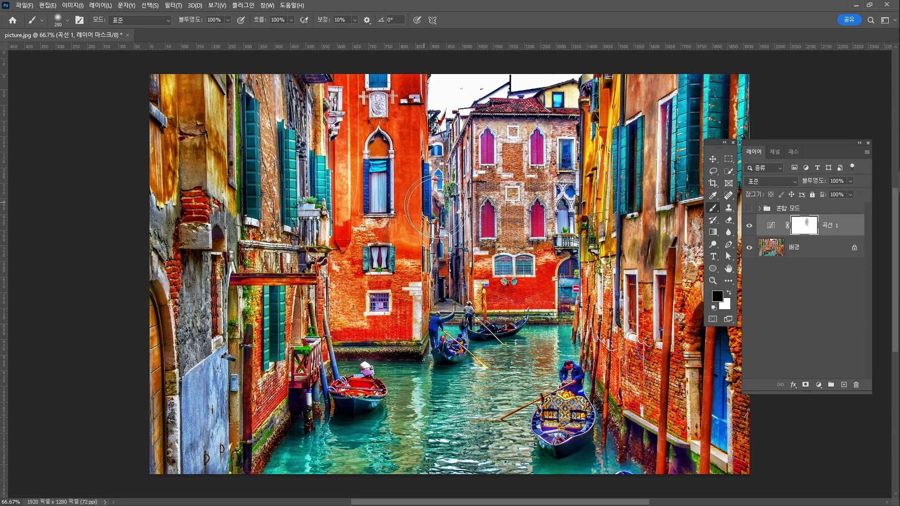
pyautogui.moveTo(407, 219)
pyautogui.mouseDown()
pyautogui.moveTo(385, 297)
pyautogui.moveTo(416, 333)
pyautogui.moveTo(511, 295)
pyautogui.moveTo(500, 301)
pyautogui.moveTo(543, 240)
pyautogui.moveTo(547, 262)
pyautogui.moveTo(499, 302)
pyautogui.moveTo(558, 306)
pyautogui.moveTo(454, 203)
pyautogui.moveTo(514, 271)
pyautogui.moveTo(512, 234)
pyautogui.moveTo(469, 263)
pyautogui.mouseUp()
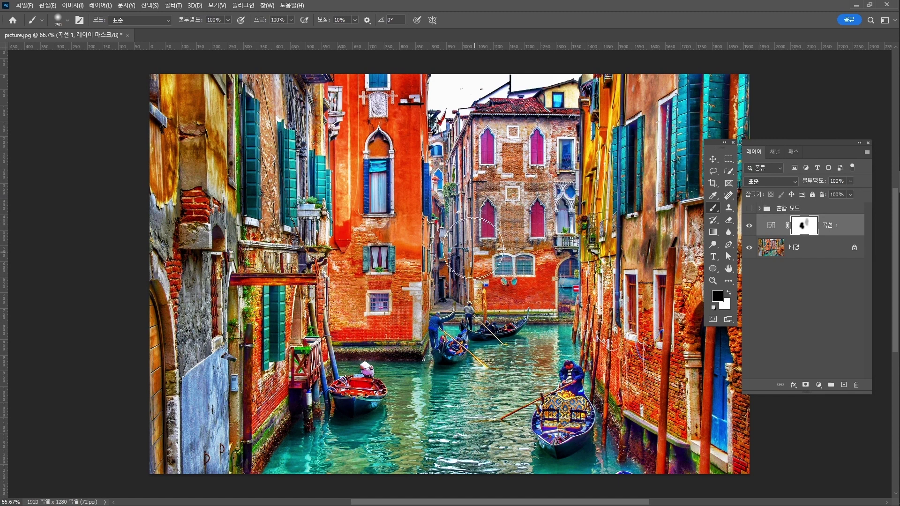
pyautogui.press('v')
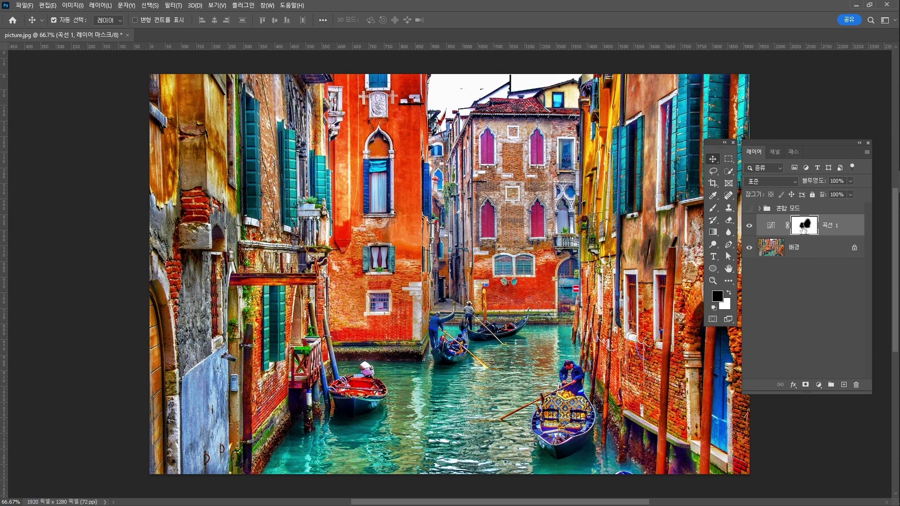
pyautogui.click(748, 227)
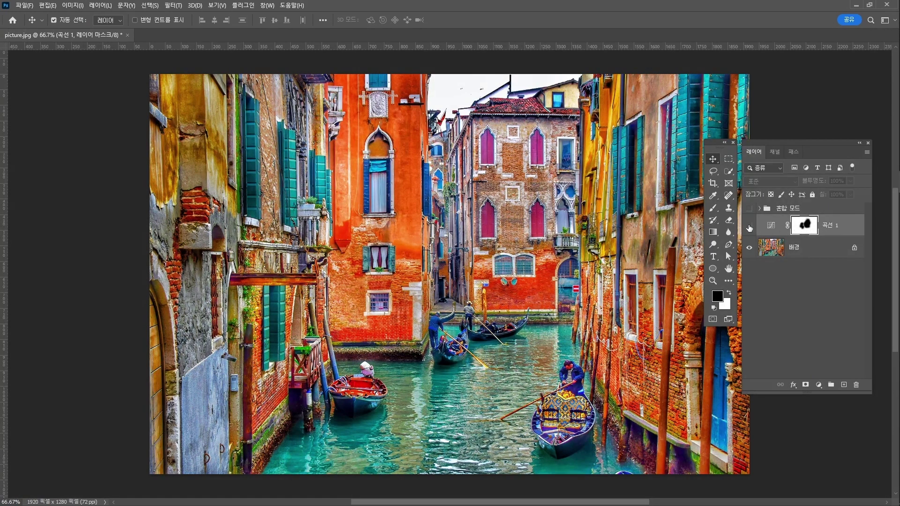
pyautogui.click(749, 227)
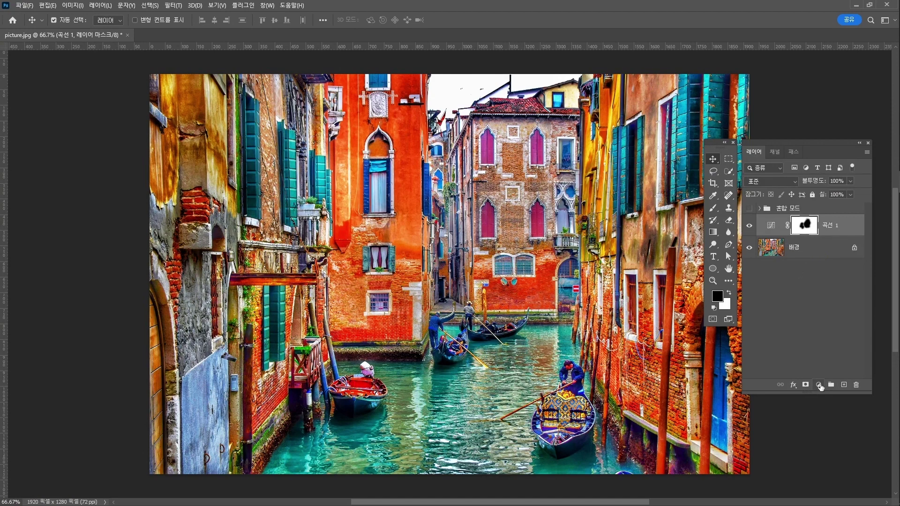
# Add a Hue/Saturation (색조/채도) adjustment layer above the Curves layer.
pyautogui.click(818, 385)
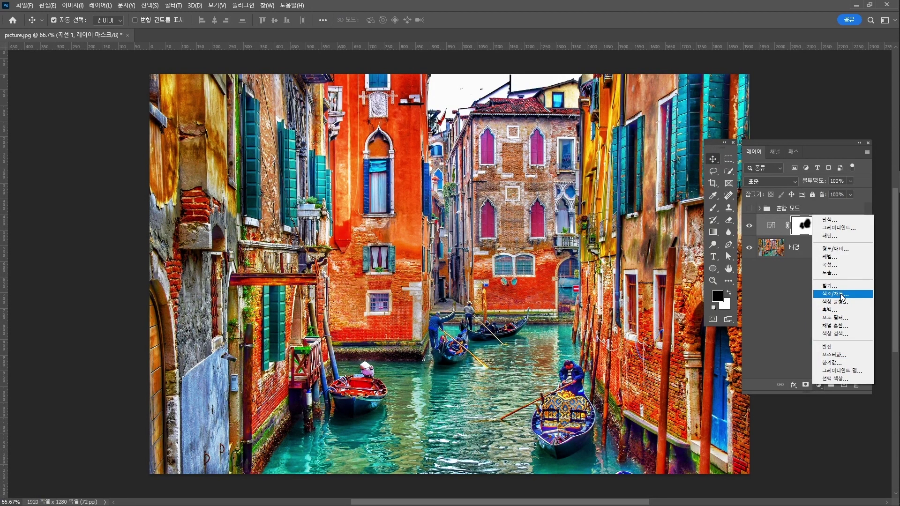
pyautogui.click(840, 293)
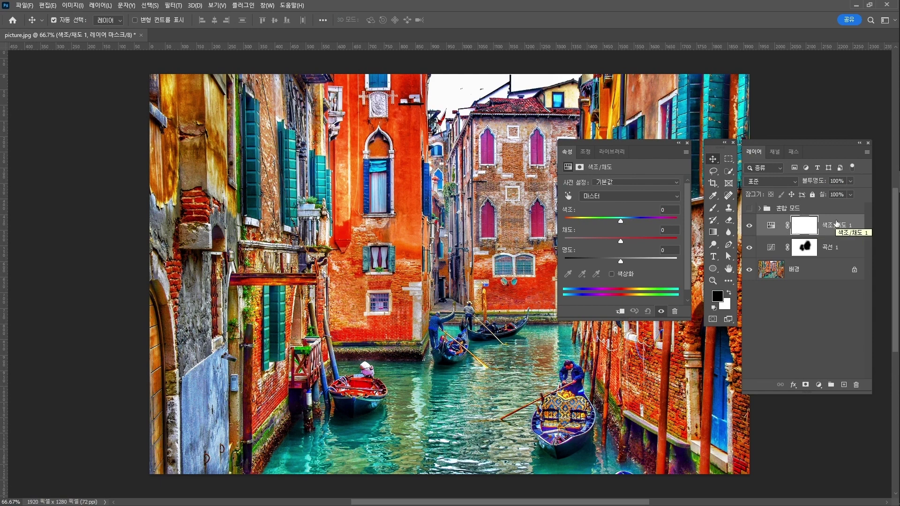
# Examine the adjustment settings and the mask properties of the Curves and Hue/Saturation layers.
pyautogui.click(770, 248)
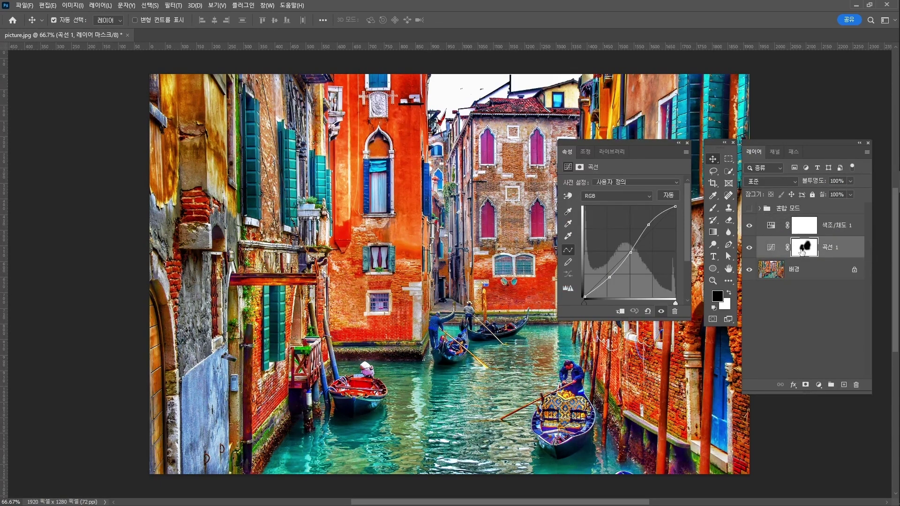
pyautogui.click(804, 240)
pyautogui.click(804, 228)
pyautogui.click(770, 226)
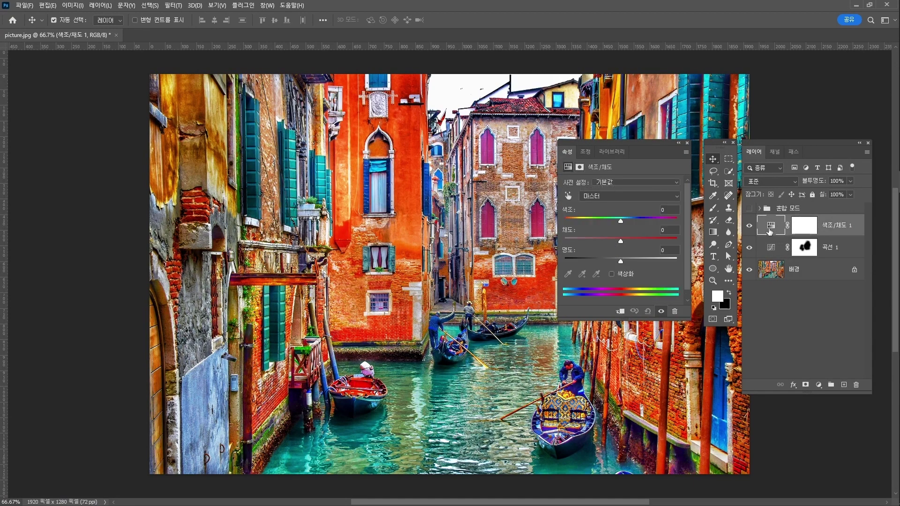
pyautogui.click(817, 229)
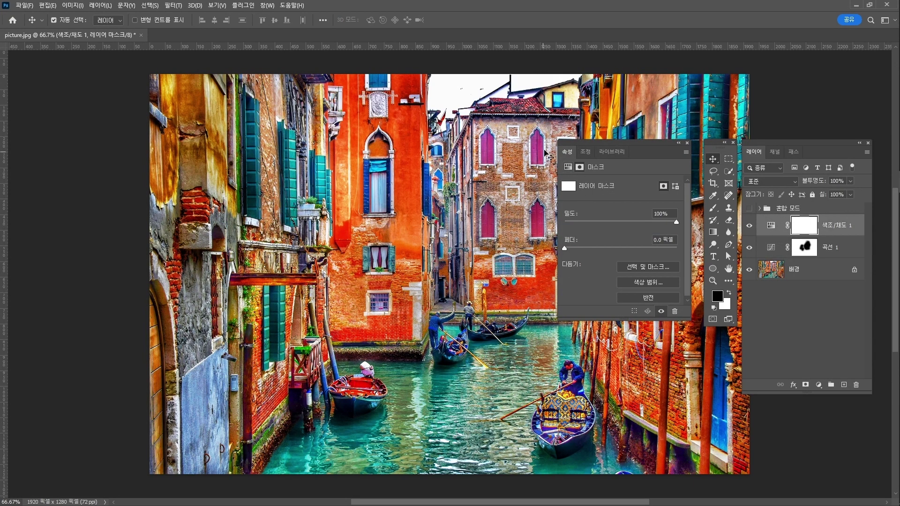
pyautogui.click(771, 227)
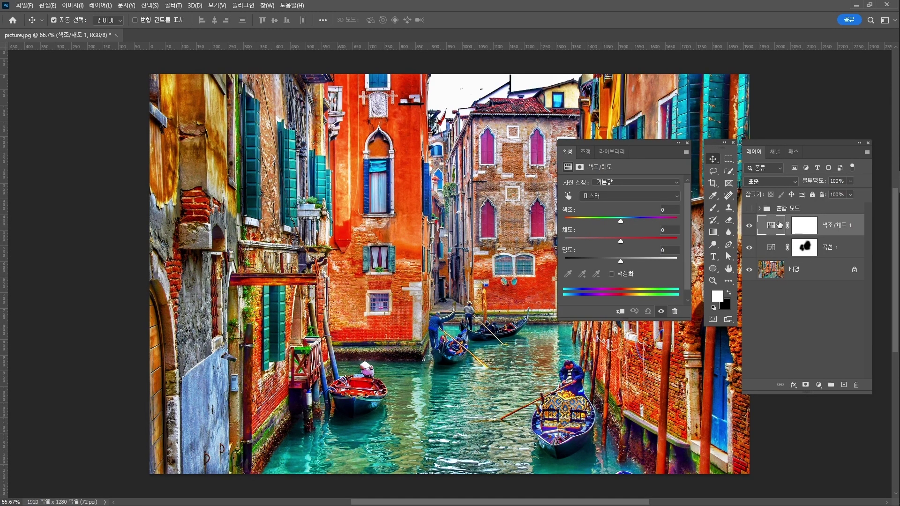
pyautogui.click(807, 228)
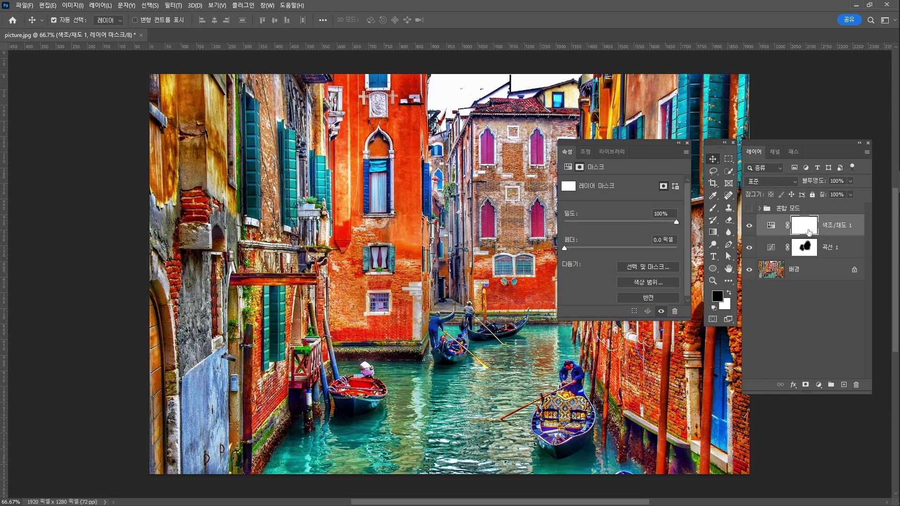
# Set the Hue/Saturation layer's hue to about +24 and invert its layer mask to black.
pyautogui.click(771, 226)
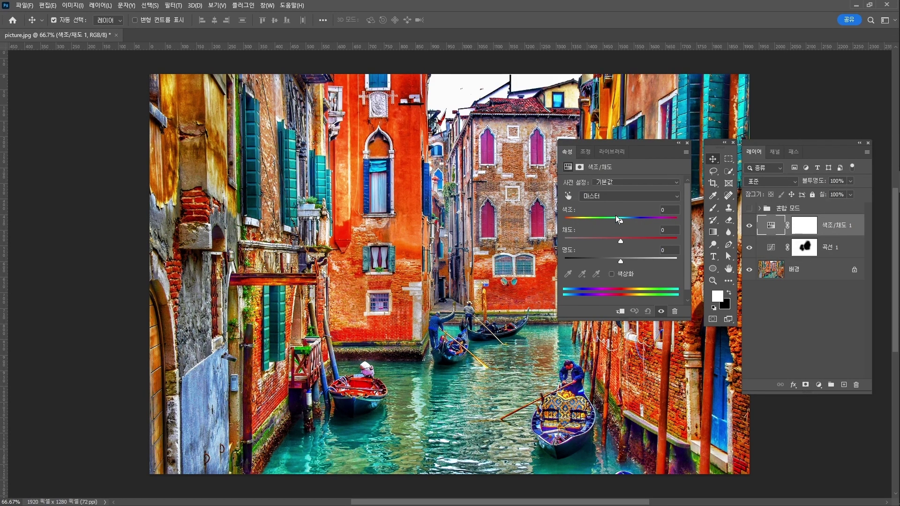
pyautogui.moveTo(633, 142); pyautogui.dragTo(638, 143)
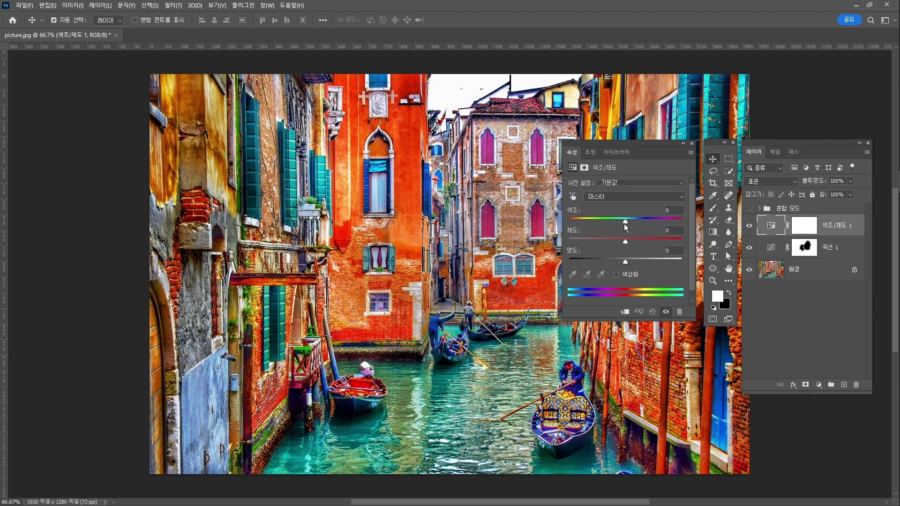
pyautogui.moveTo(625, 221)
pyautogui.mouseDown()
pyautogui.moveTo(605, 224)
pyautogui.moveTo(637, 221)
pyautogui.moveTo(625, 222)
pyautogui.mouseUp()
pyautogui.moveTo(628, 222); pyautogui.dragTo(638, 221)
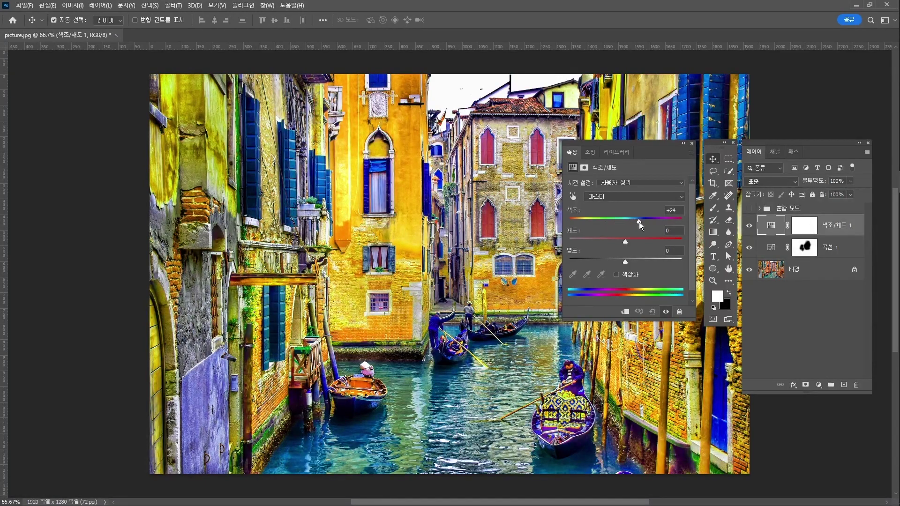
pyautogui.moveTo(638, 221); pyautogui.dragTo(640, 222)
pyautogui.click(808, 230)
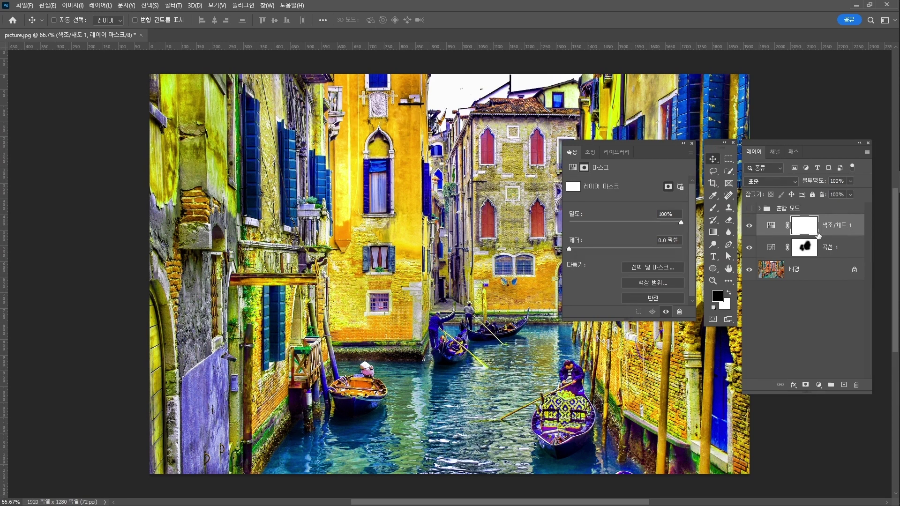
pyautogui.hotkey('ctrl', 'i')
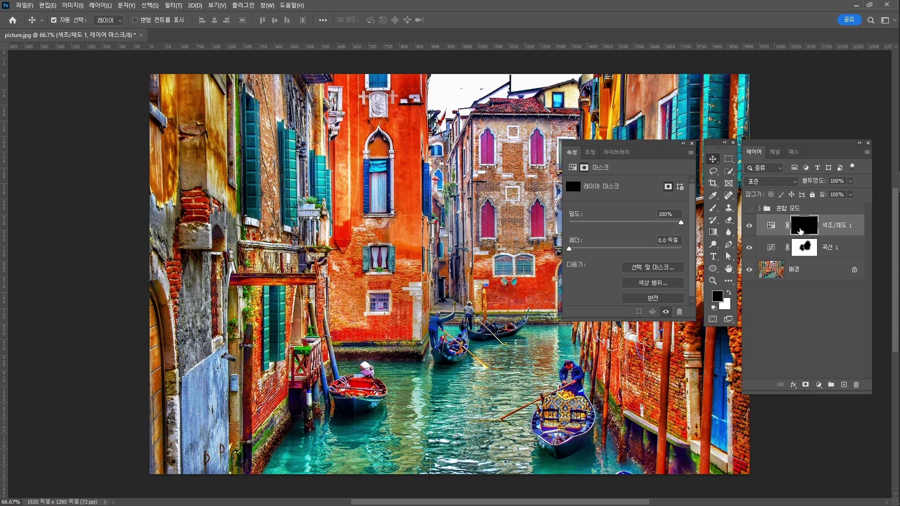
# Paint white on the Hue/Saturation layer's mask over the green shutters of the left-hand buildings, using an 80 px brush.
pyautogui.click(713, 208)
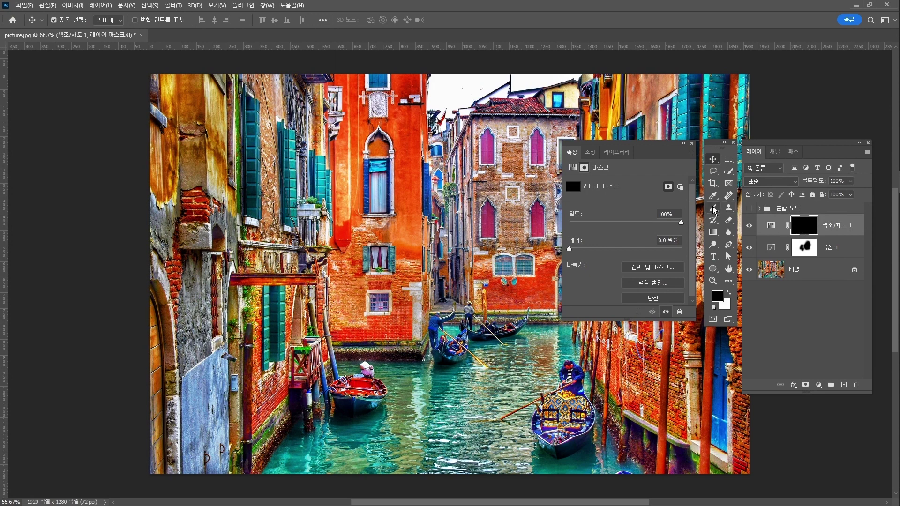
pyautogui.click(728, 293)
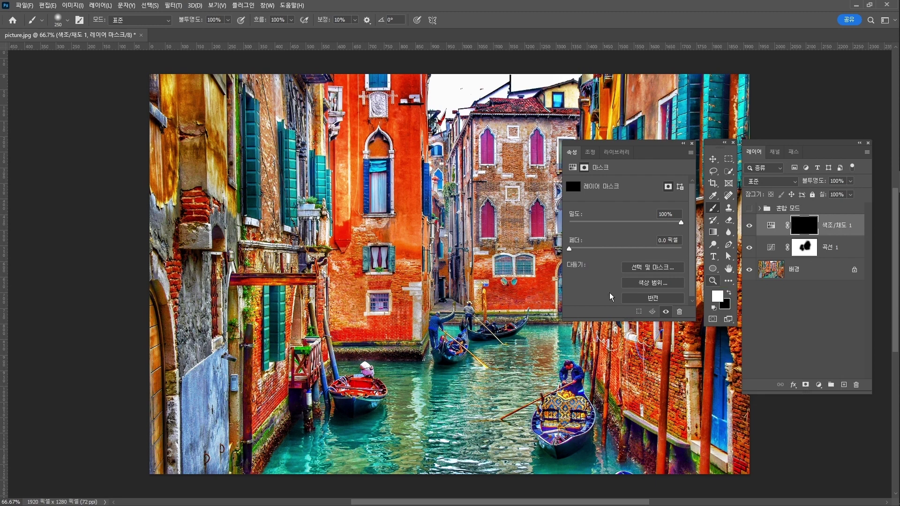
pyautogui.press('[')
pyautogui.press('[')
pyautogui.press('[')
pyautogui.press('[')
pyautogui.press('[')
pyautogui.press('[')
pyautogui.press('[')
pyautogui.moveTo(249, 106)
pyautogui.mouseDown()
pyautogui.moveTo(250, 212)
pyautogui.moveTo(247, 169)
pyautogui.mouseUp()
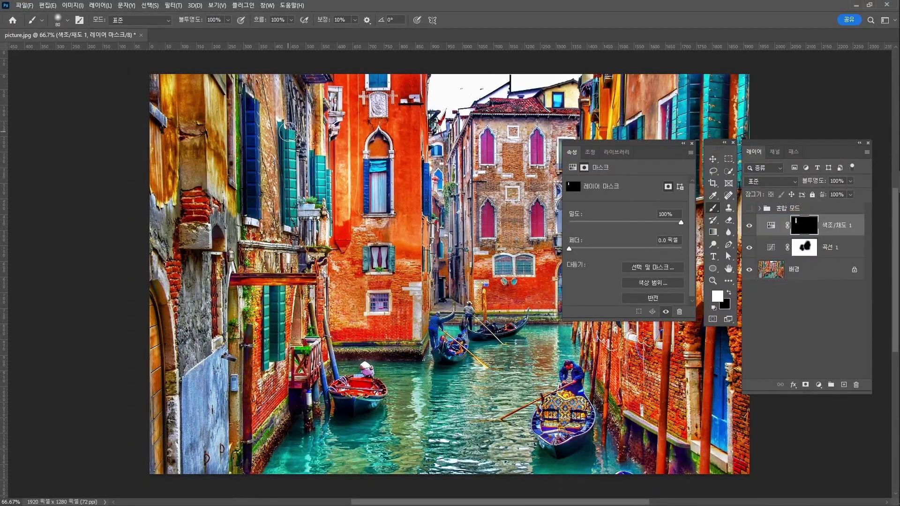
pyautogui.moveTo(287, 142); pyautogui.dragTo(292, 228)
pyautogui.moveTo(328, 180)
pyautogui.mouseDown()
pyautogui.moveTo(318, 158)
pyautogui.moveTo(321, 201)
pyautogui.moveTo(324, 173)
pyautogui.moveTo(329, 204)
pyautogui.mouseUp()
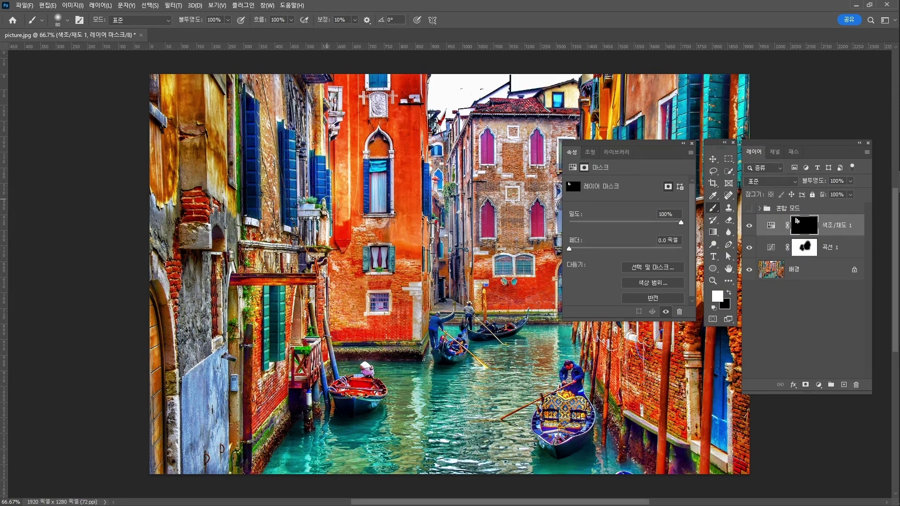
pyautogui.moveTo(271, 294)
pyautogui.mouseDown()
pyautogui.moveTo(275, 357)
pyautogui.moveTo(263, 363)
pyautogui.moveTo(272, 293)
pyautogui.moveTo(277, 320)
pyautogui.mouseUp()
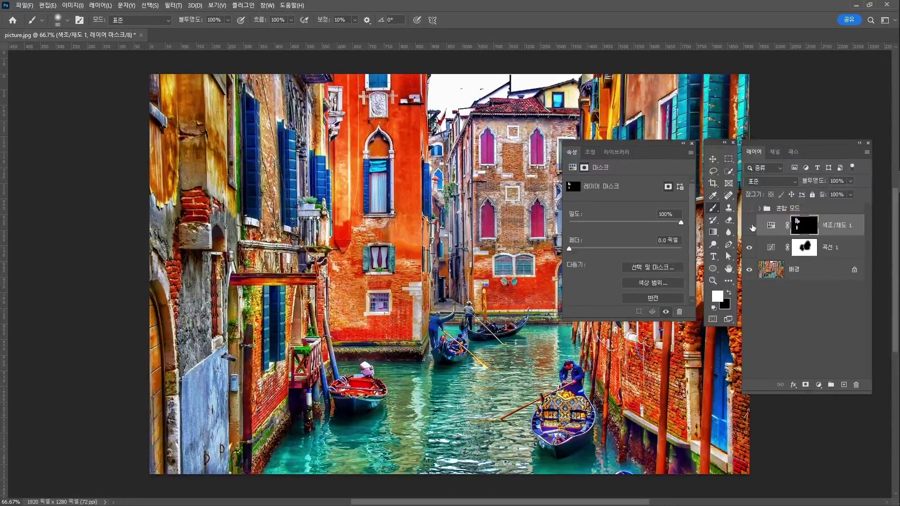
# Compare the image with and without the Hue/Saturation layer, and review the Curves and Hue/Saturation adjustment settings.
pyautogui.click(661, 227)
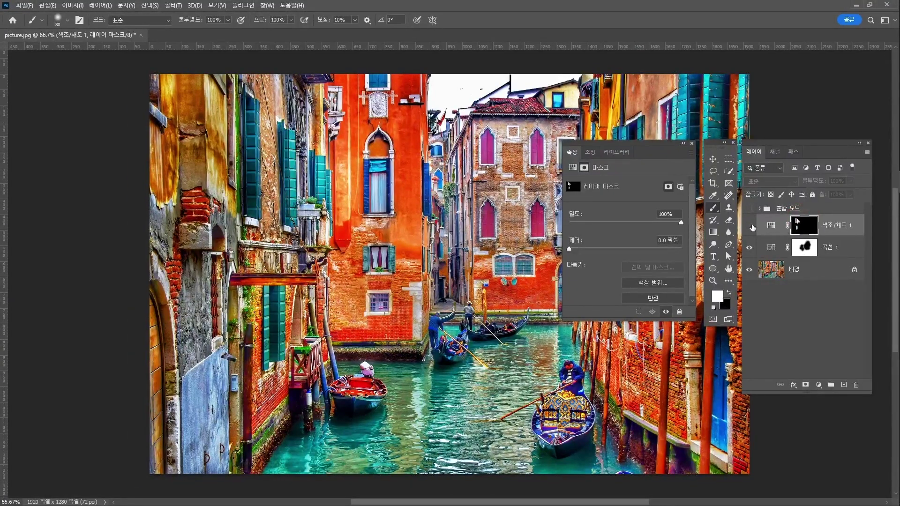
pyautogui.click(749, 226)
pyautogui.click(751, 227)
pyautogui.click(752, 226)
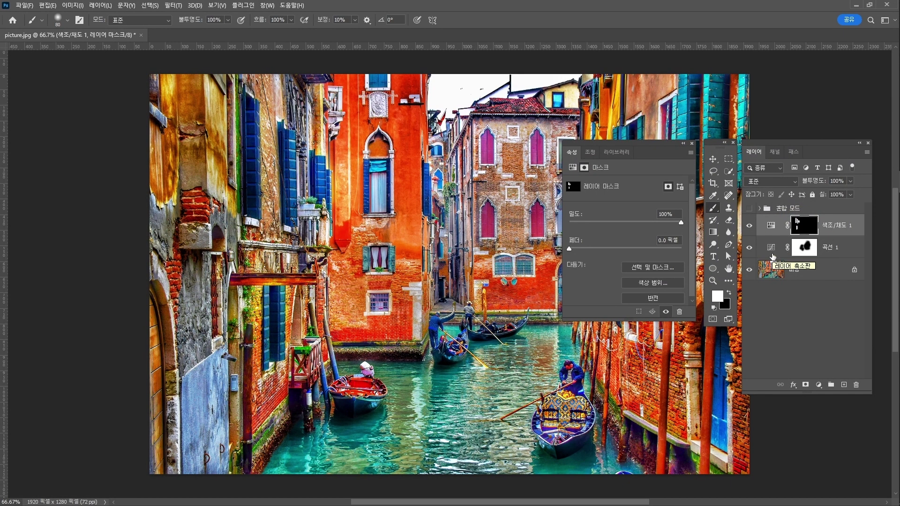
pyautogui.click(829, 248)
pyautogui.click(845, 223)
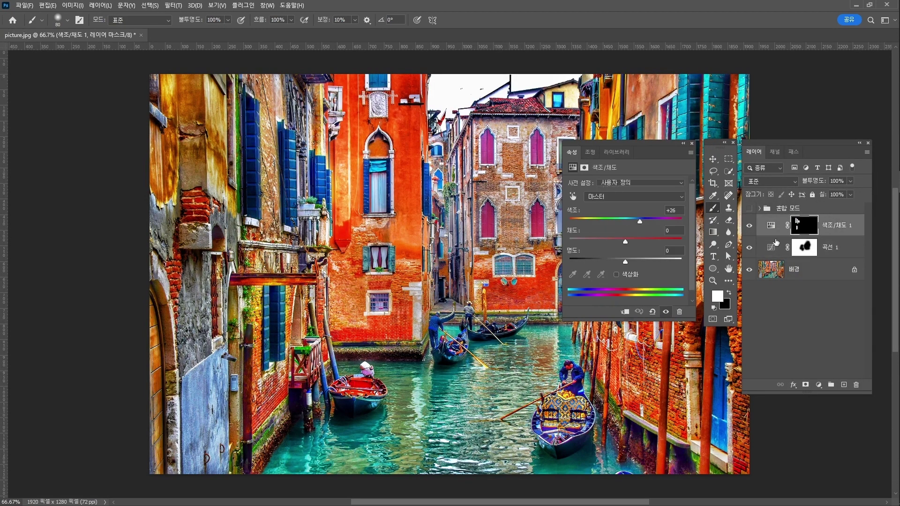
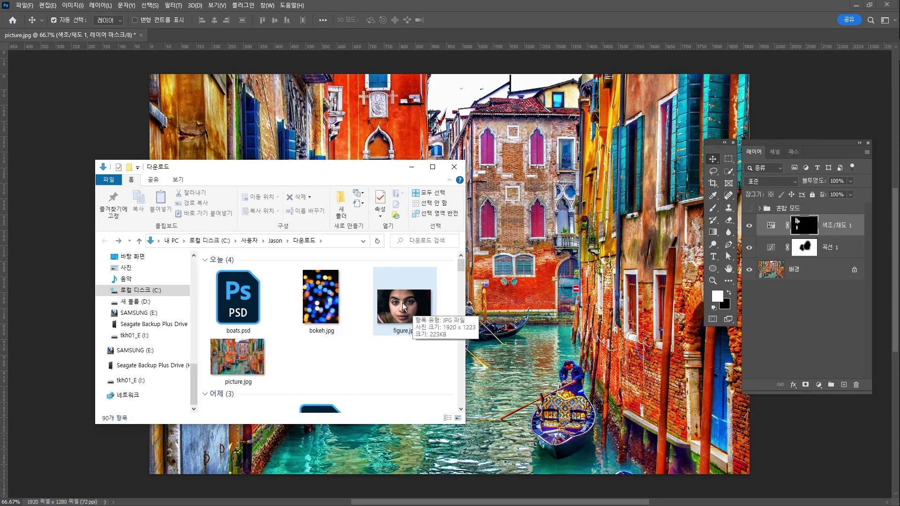
# Open figure.jpg from the downloads folder as a new document and close picture.jpg without saving.
pyautogui.moveTo(414, 303); pyautogui.dragTo(178, 32)
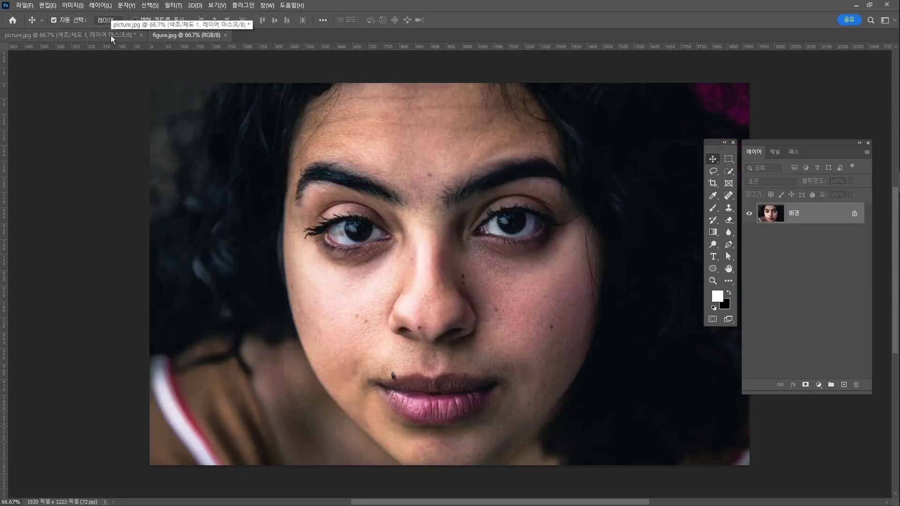
pyautogui.click(136, 35)
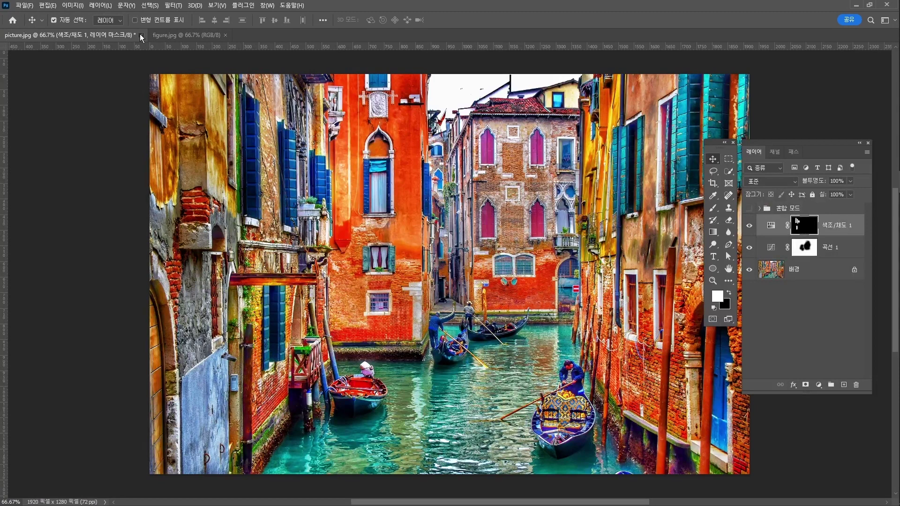
pyautogui.click(140, 34)
pyautogui.click(465, 192)
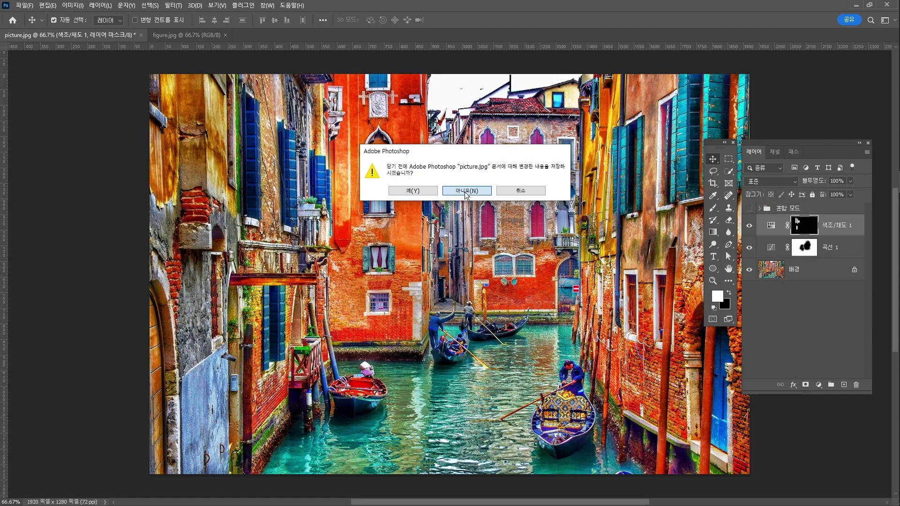
pyautogui.click(465, 191)
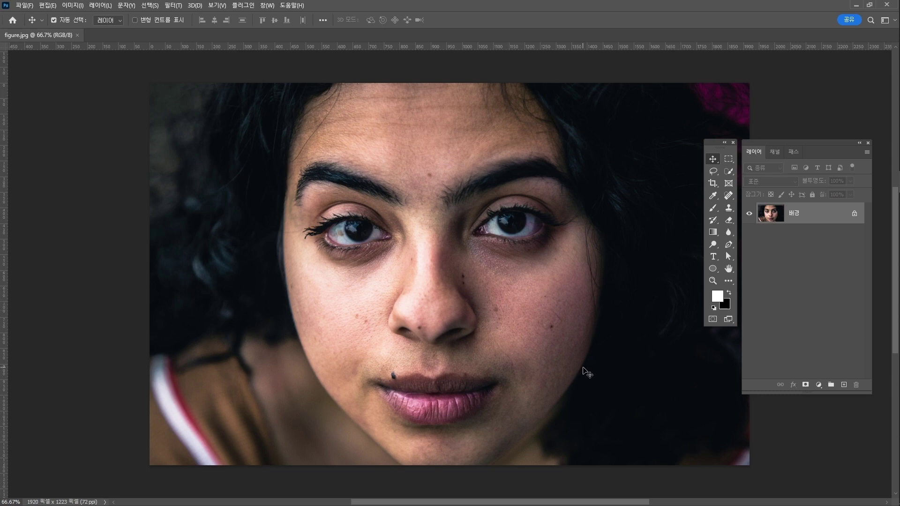
# Convert the background layer of figure.jpg to a smart object and open the Liquify (픽셀 유동화) filter on it.
pyautogui.rightClick(823, 214)
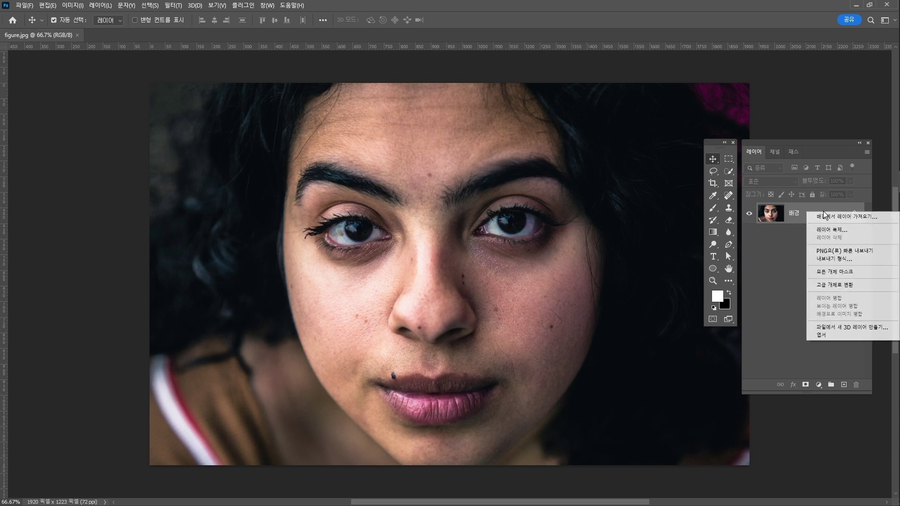
pyautogui.click(842, 284)
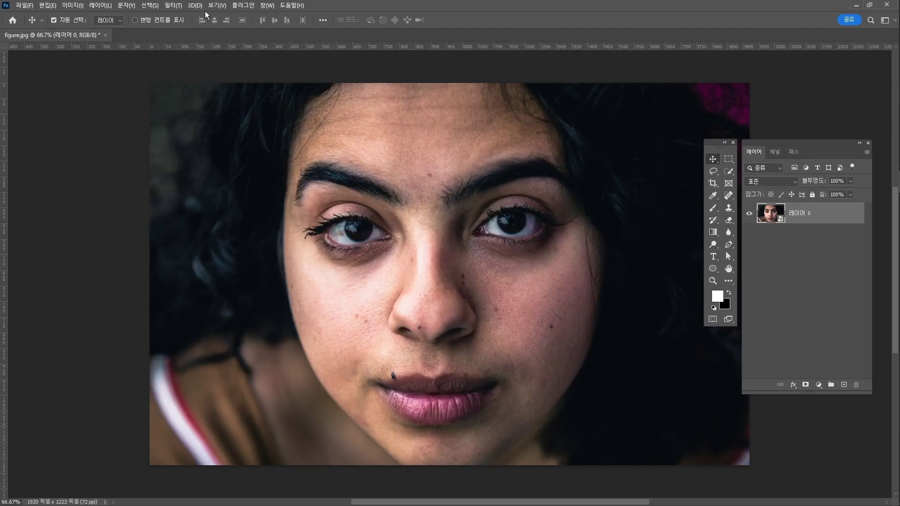
pyautogui.click(172, 6)
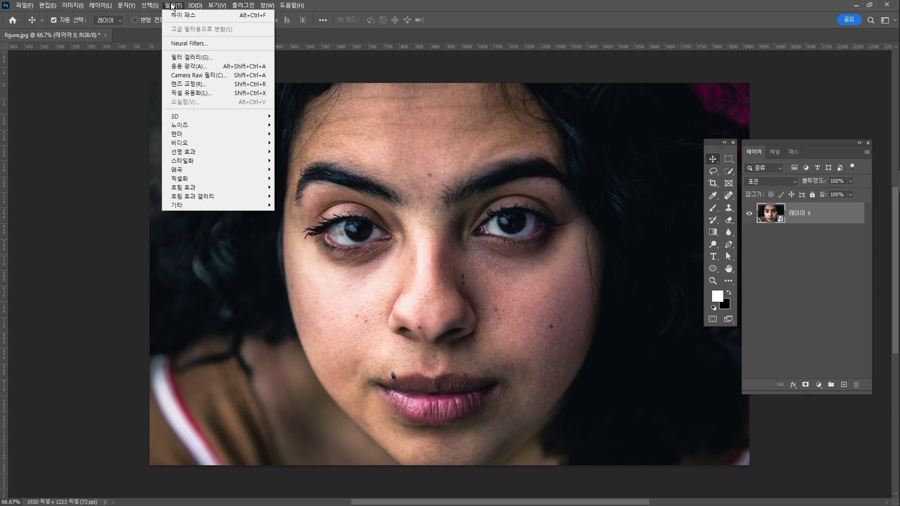
pyautogui.click(188, 93)
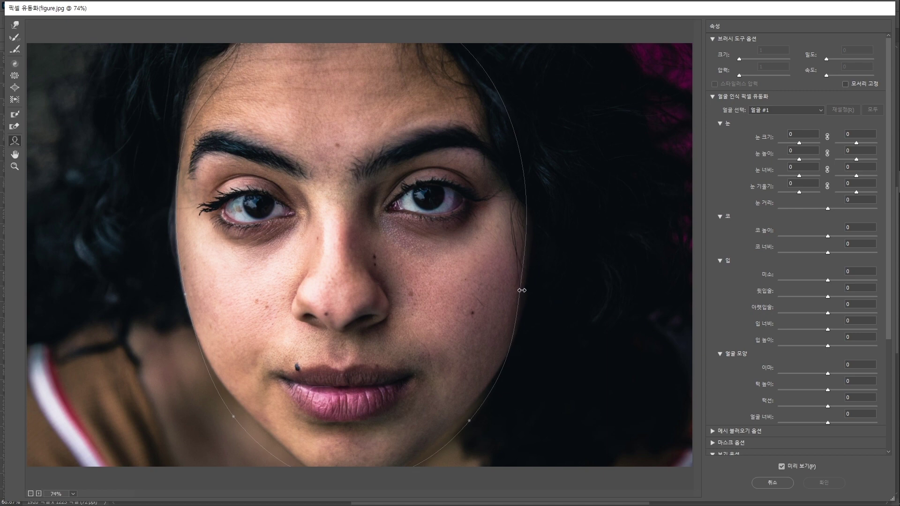
# Reshape the face with face-aware Liquify: face width -70, tilt 58 for the first eye, and nose height 46.
pyautogui.moveTo(517, 291); pyautogui.dragTo(502, 293)
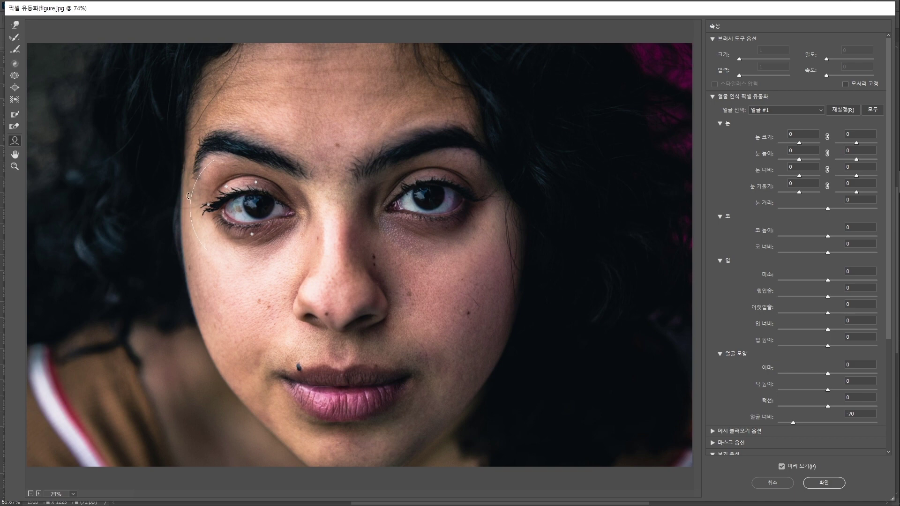
pyautogui.moveTo(188, 196); pyautogui.dragTo(189, 179)
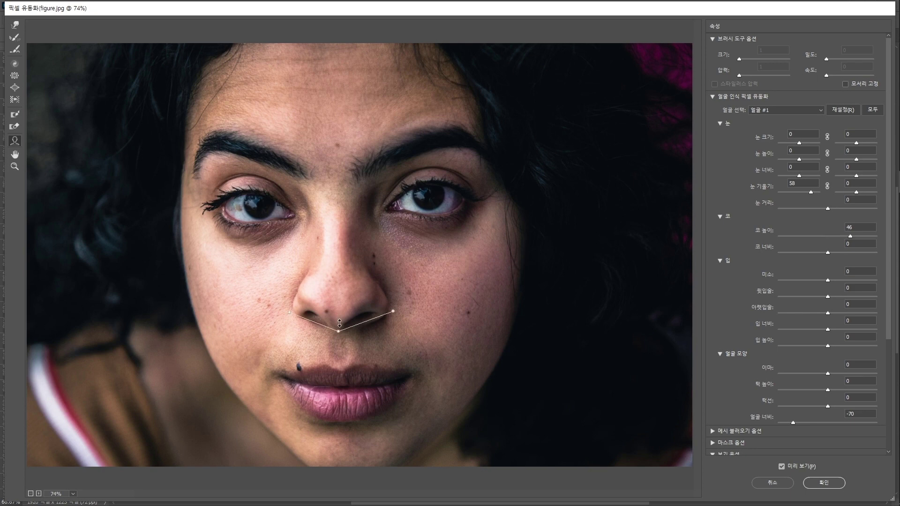
pyautogui.moveTo(338, 317); pyautogui.dragTo(338, 329)
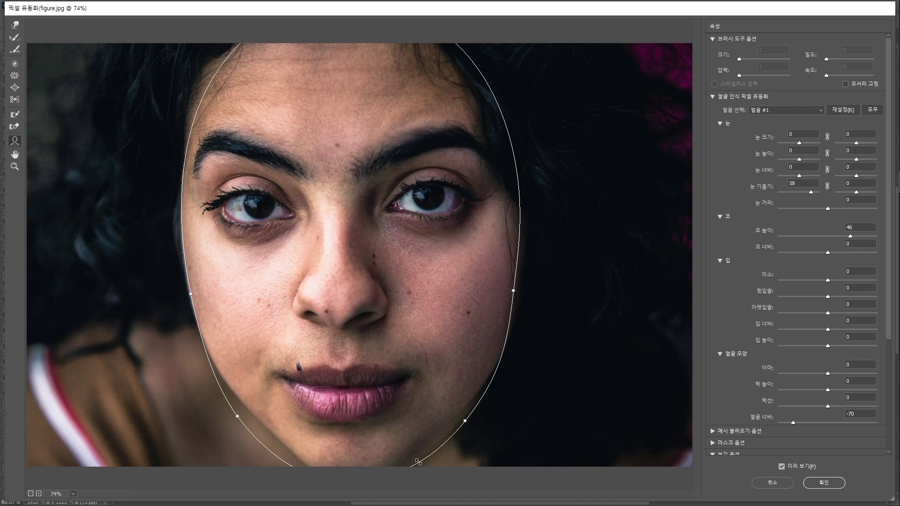
# Freeze the area below the chin along the image's lower edge with the Freeze Mask tool at brush size 150.
pyautogui.click(17, 115)
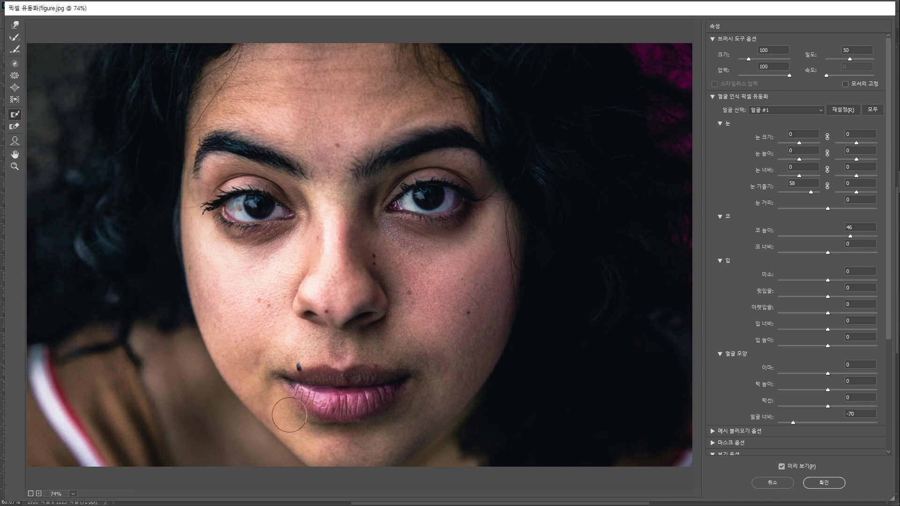
pyautogui.press(']')
pyautogui.press(']')
pyautogui.press(']')
pyautogui.press(']')
pyautogui.press(']')
pyautogui.moveTo(255, 462)
pyautogui.mouseDown()
pyautogui.moveTo(411, 462)
pyautogui.moveTo(376, 474)
pyautogui.moveTo(235, 477)
pyautogui.moveTo(438, 466)
pyautogui.moveTo(405, 463)
pyautogui.mouseUp()
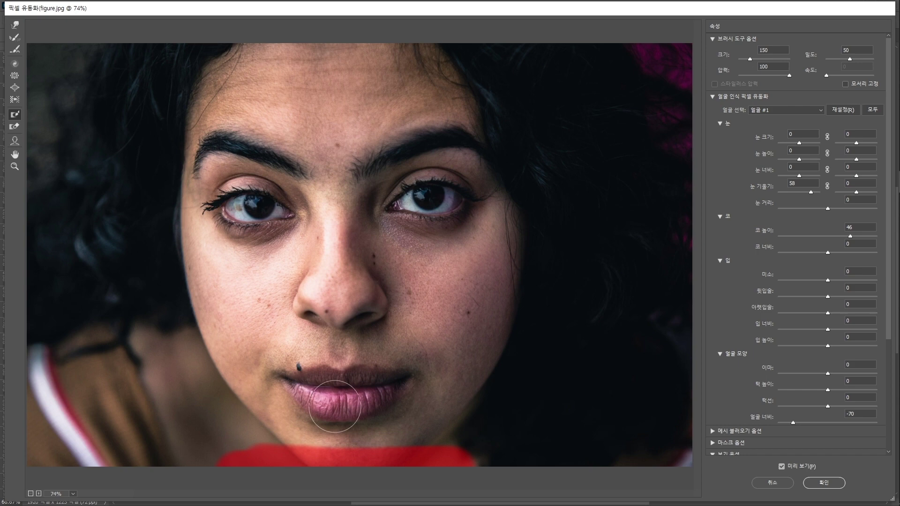
# Shrink the lips with the Pucker tool, enlarging its brush to 175.
pyautogui.click(15, 76)
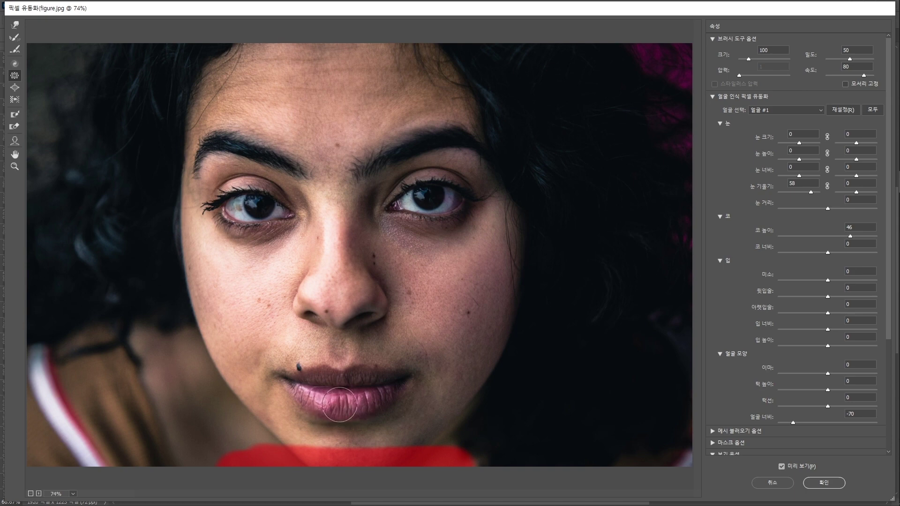
pyautogui.press(']')
pyautogui.press(']')
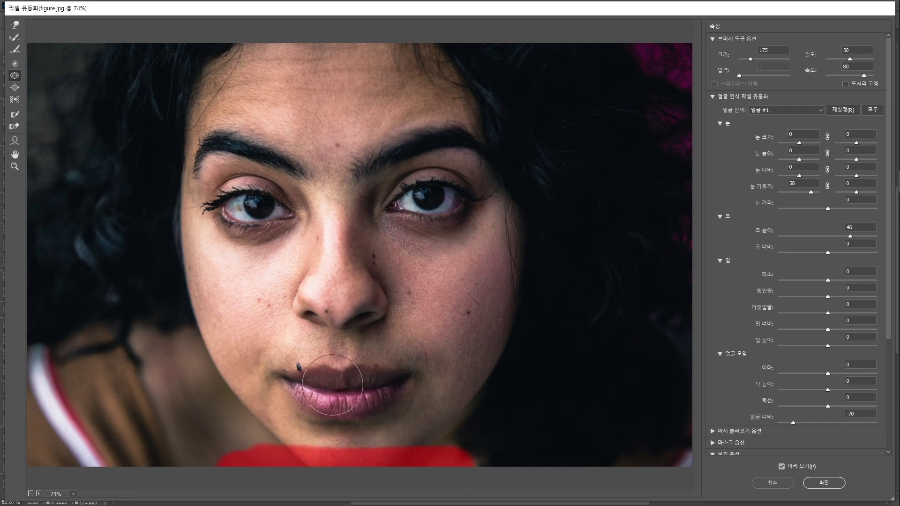
# Try pushing the lower lip's edge upward with the Forward Warp tool at size 100 and pressure 100, and undo the stroke.
pyautogui.click(17, 25)
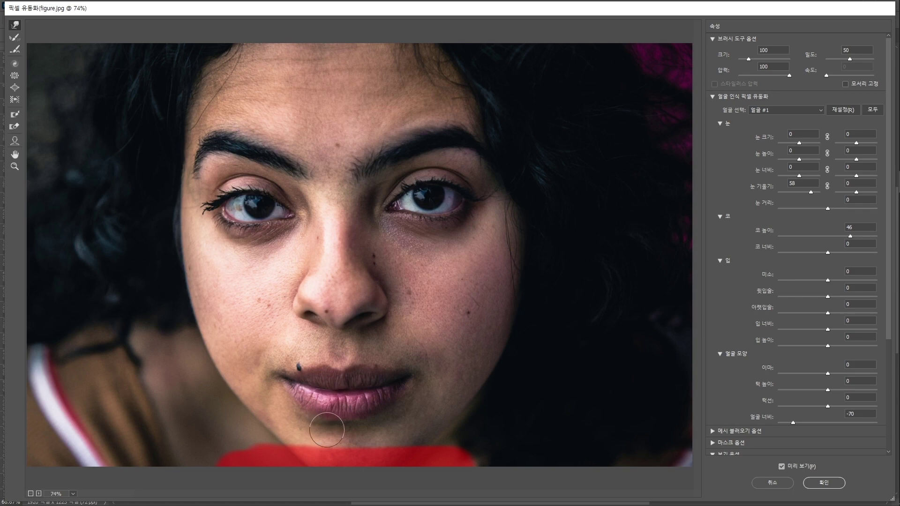
pyautogui.moveTo(326, 430); pyautogui.dragTo(328, 403)
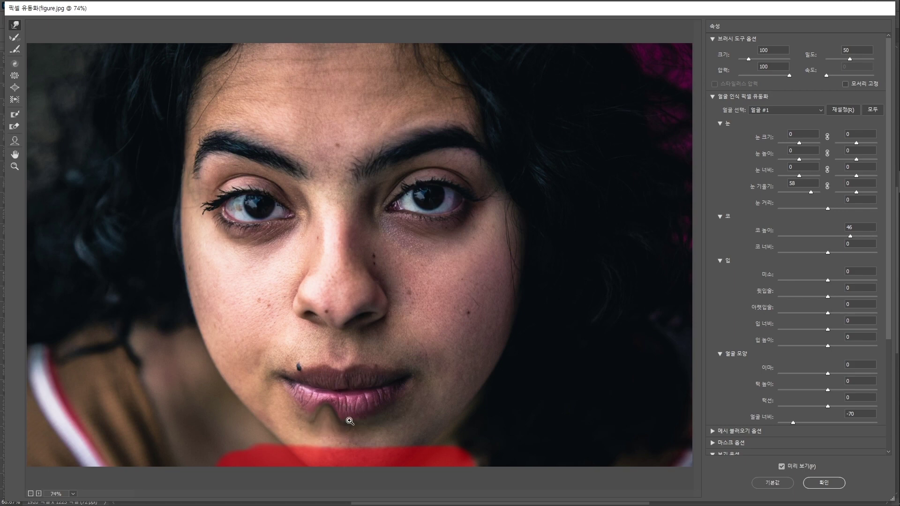
pyautogui.hotkey('ctrl', 'alt', 'z')
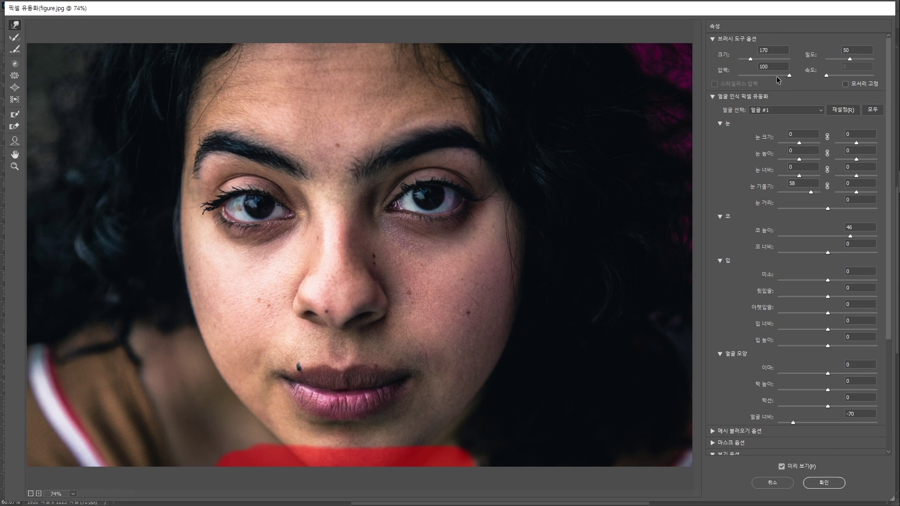
# Set the Forward Warp brush to size 300 and lower its pressure to 19, then 14.
pyautogui.moveTo(752, 83); pyautogui.dragTo(747, 84)
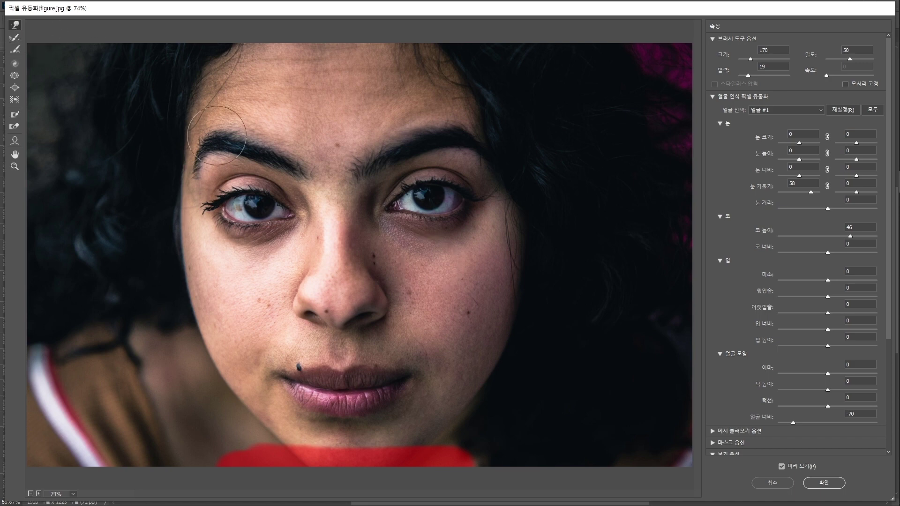
pyautogui.press(']')
pyautogui.press(']')
pyautogui.press(']')
pyautogui.press(']')
pyautogui.moveTo(747, 76); pyautogui.dragTo(745, 76)
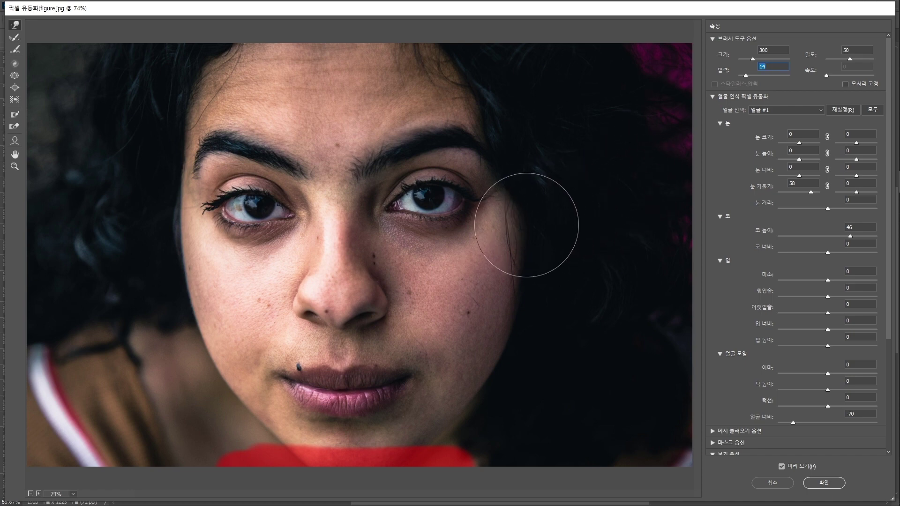
# Push the cheek and jaw edge on the image's right side inward with the Forward Warp tool at size 90 and pressure 30.
pyautogui.press('[')
pyautogui.press('[')
pyautogui.press('[')
pyautogui.press('[')
pyautogui.press('[')
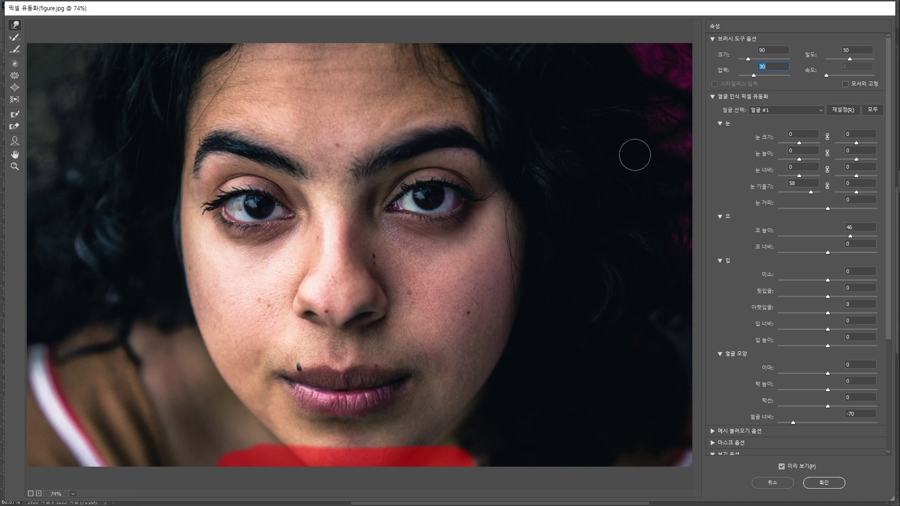
pyautogui.press('z')
pyautogui.click(512, 206)
pyautogui.click(467, 265)
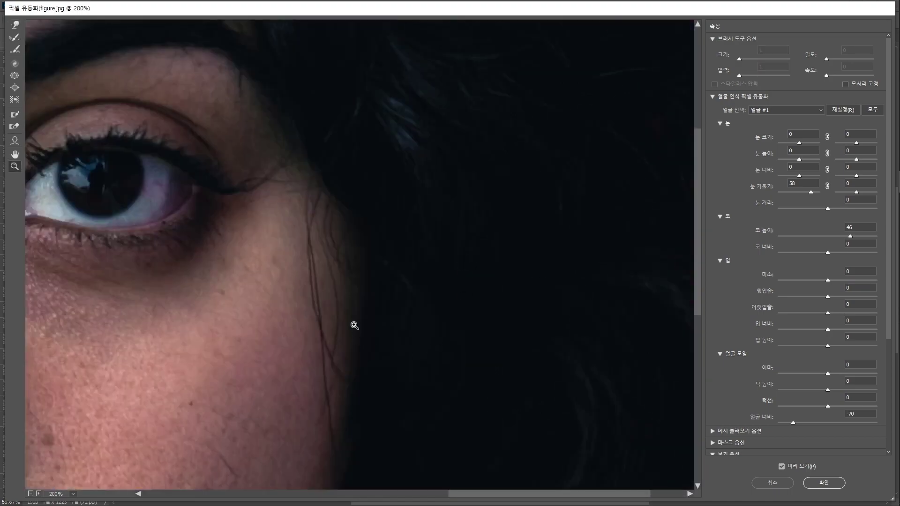
pyautogui.moveTo(355, 268); pyautogui.dragTo(450, 219)
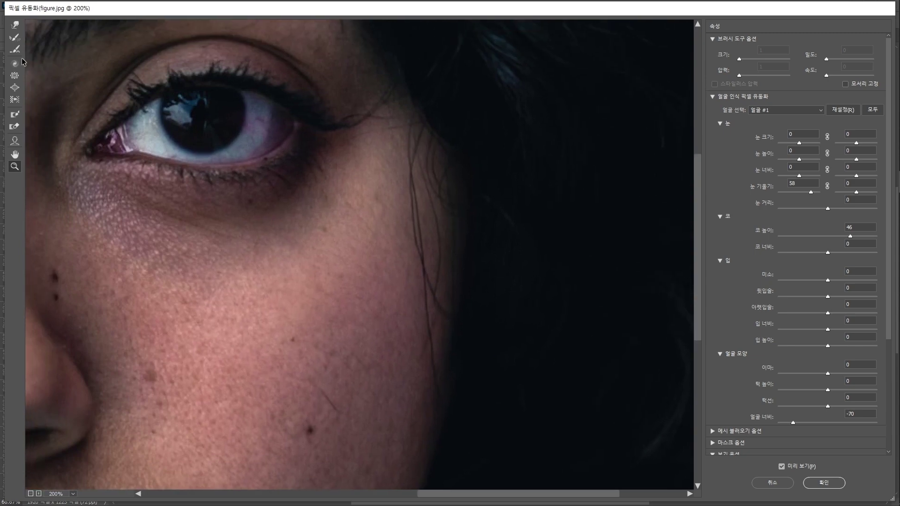
pyautogui.click(15, 24)
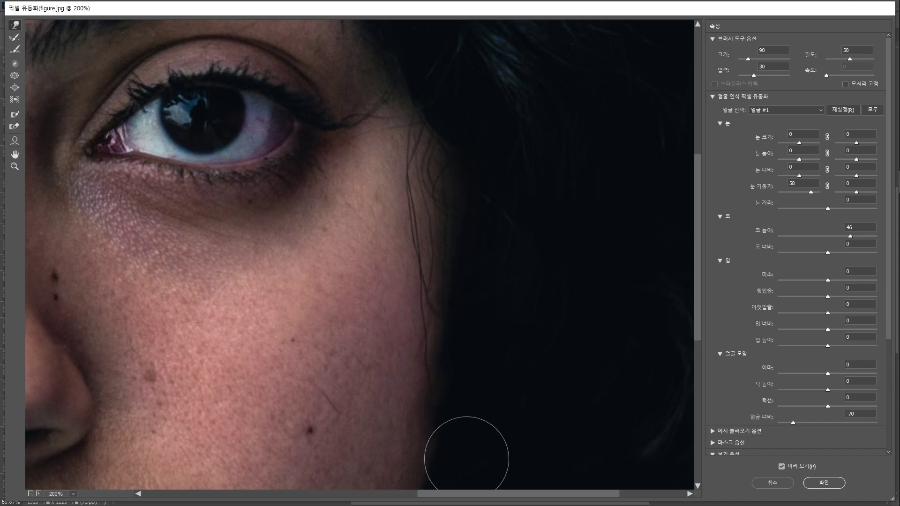
pyautogui.moveTo(462, 422); pyautogui.dragTo(510, 288)
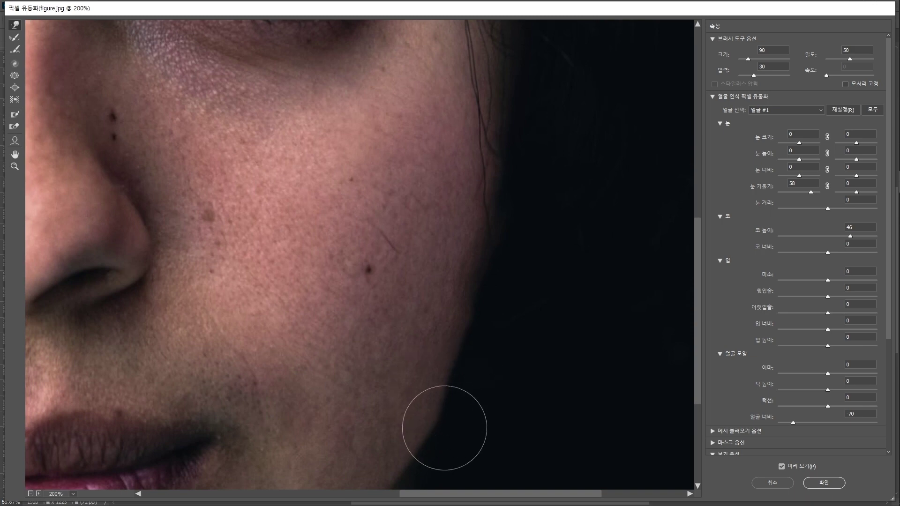
pyautogui.hotkey('ctrl', '0')
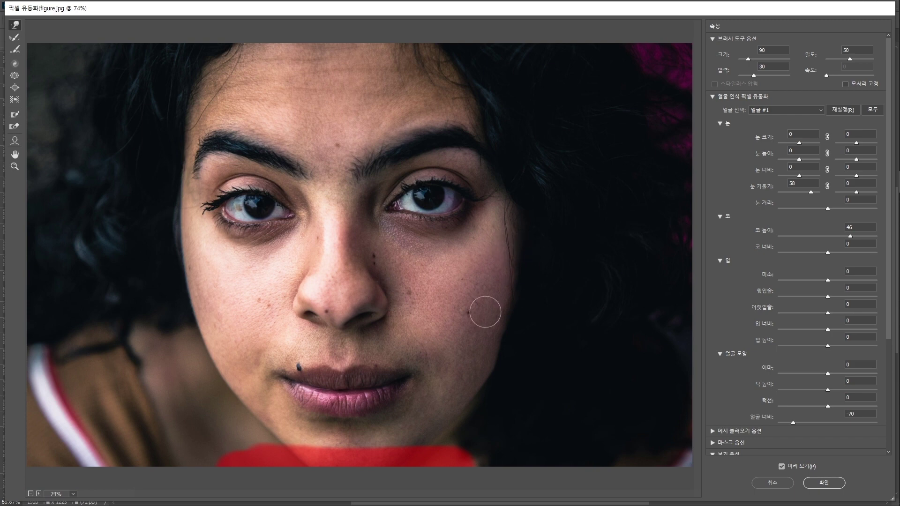
# Reshape the cheek edge on the image's right side with the Forward Warp tool at size 300 and pressure 14.
pyautogui.hotkey('ctrl', 'space')
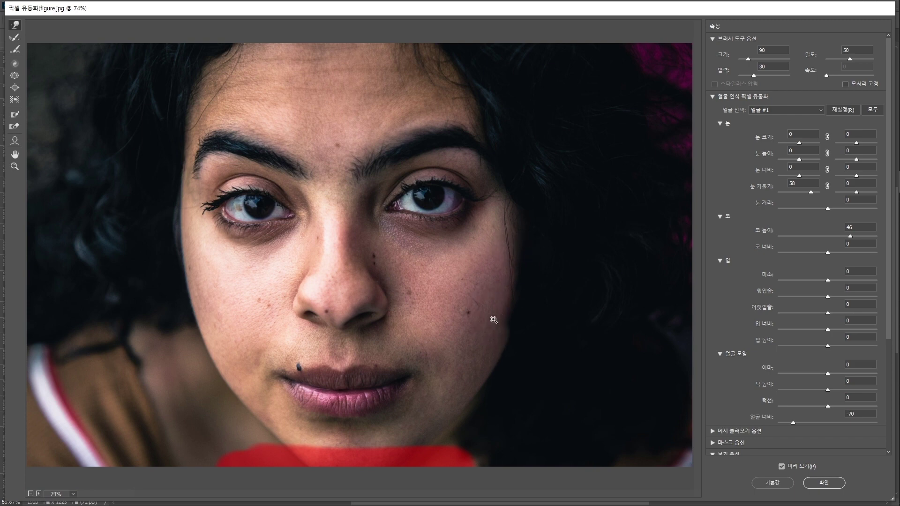
pyautogui.press(']')
pyautogui.press(']')
pyautogui.press(']')
pyautogui.press(']')
pyautogui.press(']')
pyautogui.press(']')
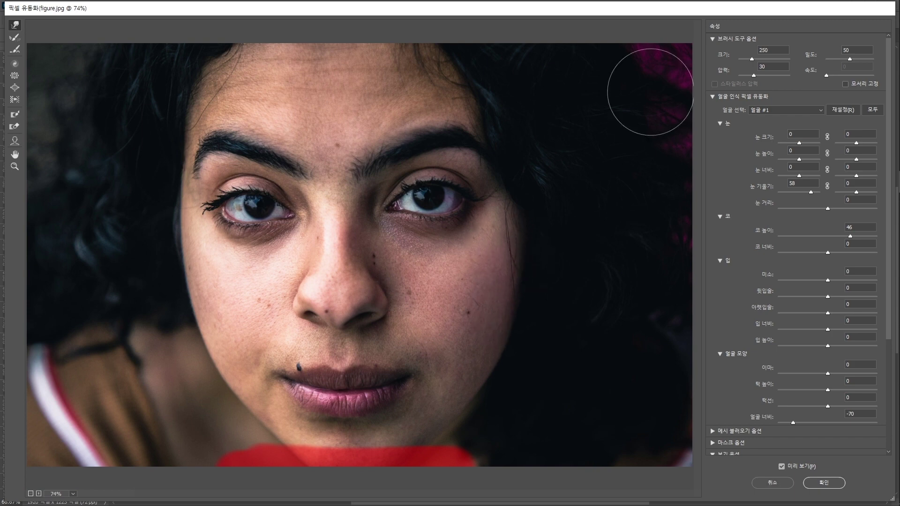
pyautogui.moveTo(754, 75); pyautogui.dragTo(749, 77)
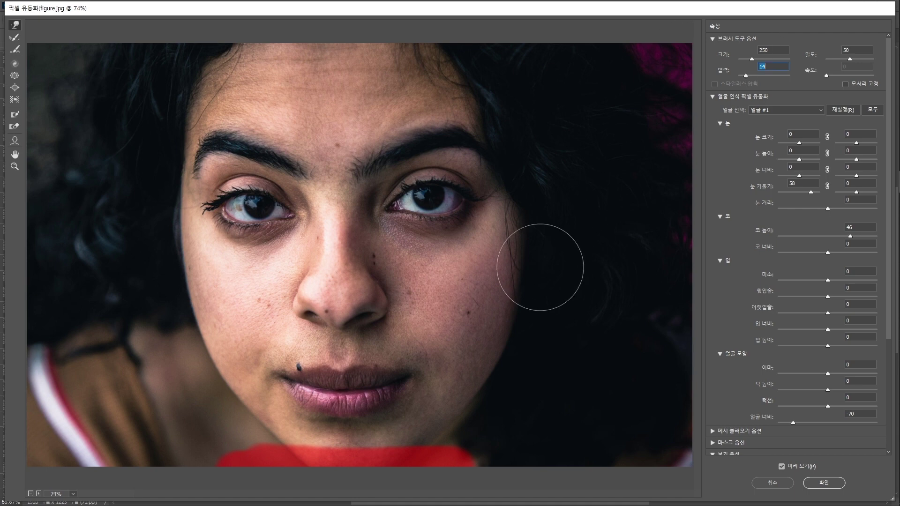
pyautogui.press(']')
pyautogui.press(']')
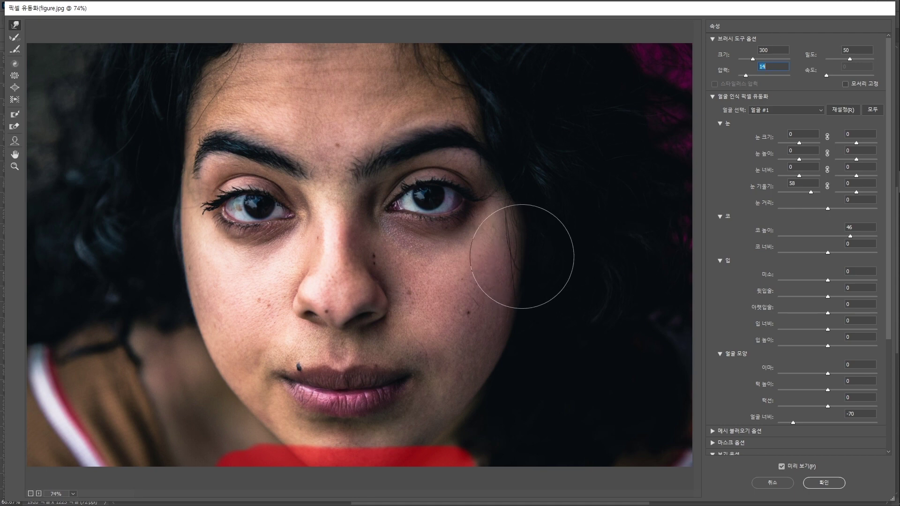
pyautogui.moveTo(532, 233)
pyautogui.mouseDown()
pyautogui.moveTo(520, 234)
pyautogui.moveTo(523, 265)
pyautogui.mouseUp()
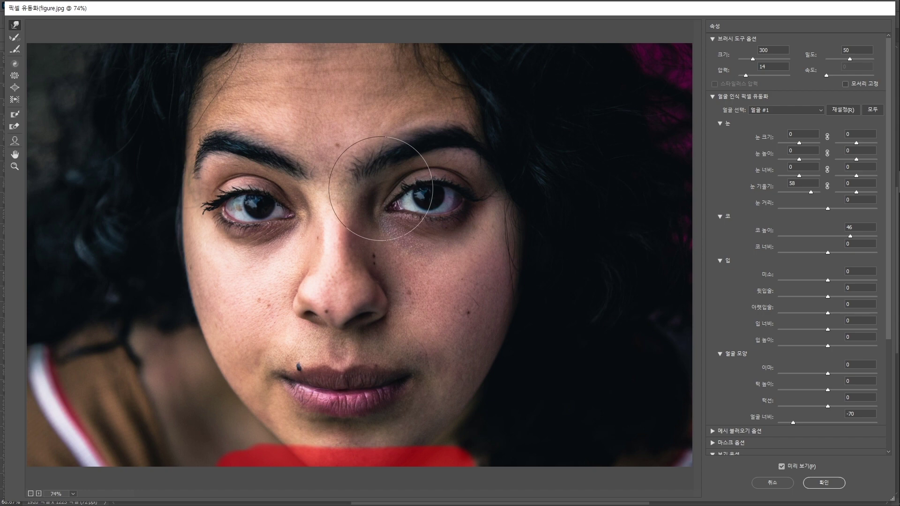
# Switch to the Reconstruct tool and enlarge its brush to 300.
pyautogui.click(15, 37)
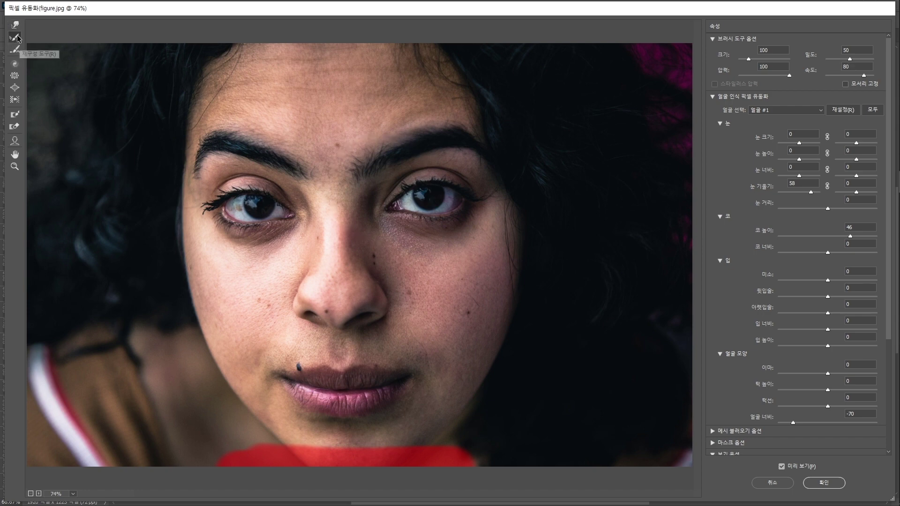
pyautogui.press(']')
pyautogui.press(']')
pyautogui.press(']')
pyautogui.press(']')
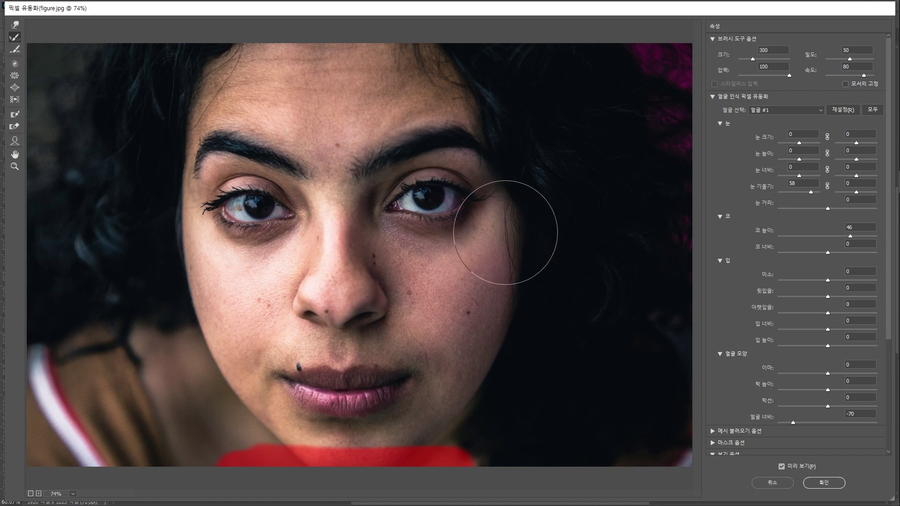
pyautogui.press(']')
pyautogui.press(']')
pyautogui.press(']')
pyautogui.press(']')
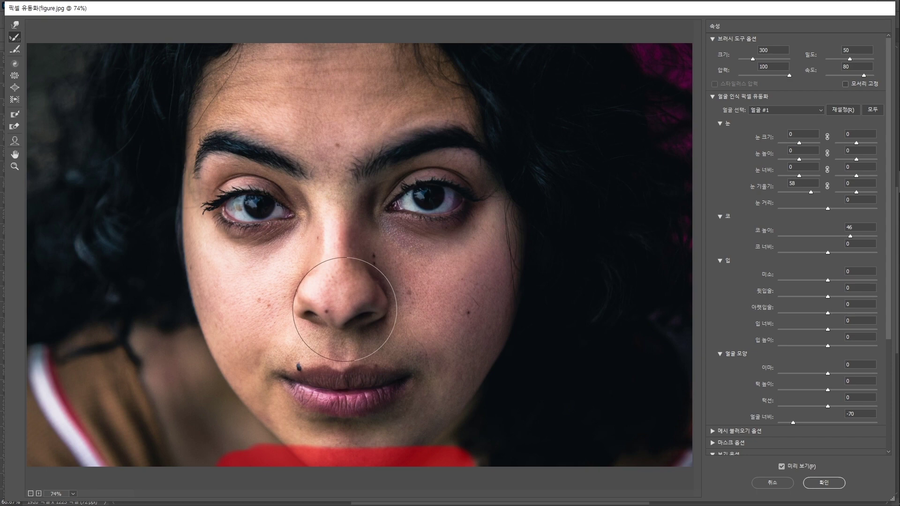
# Enlarge the Bloat tool's brush to 125 and return to the Forward Warp tool.
pyautogui.click(16, 87)
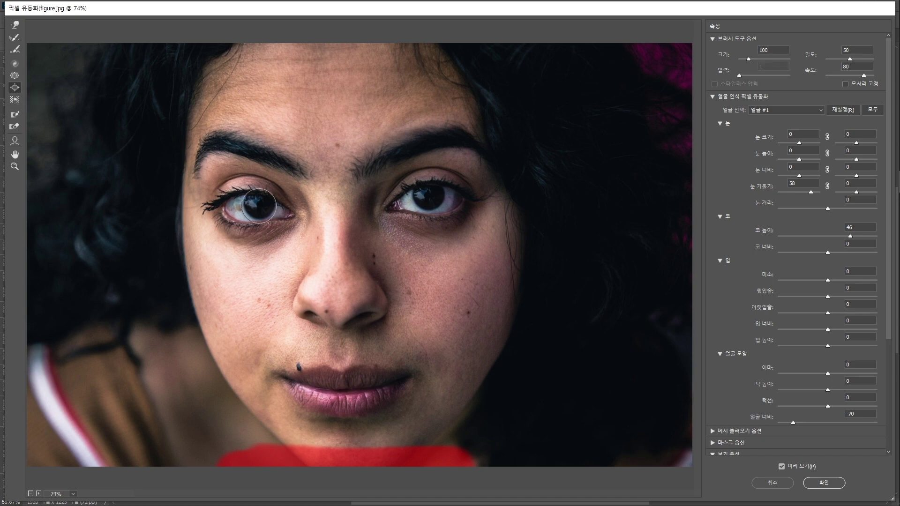
pyautogui.press(']')
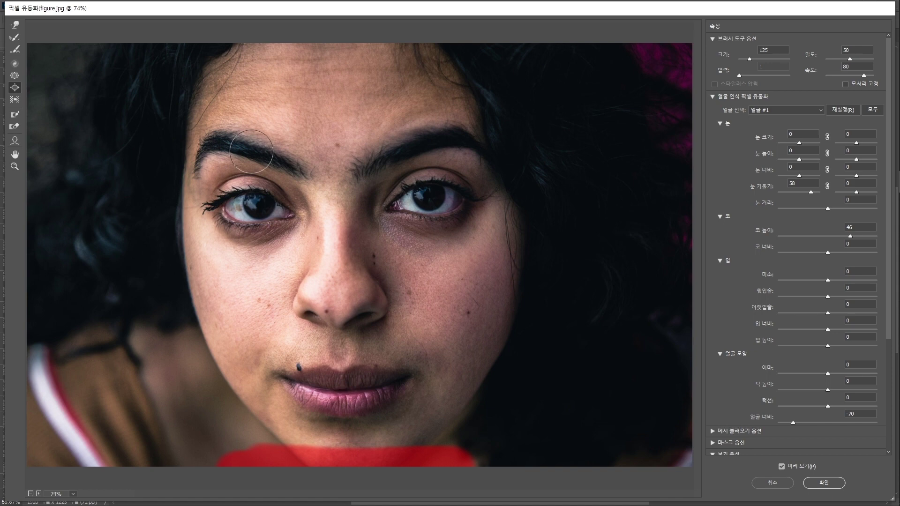
pyautogui.click(15, 25)
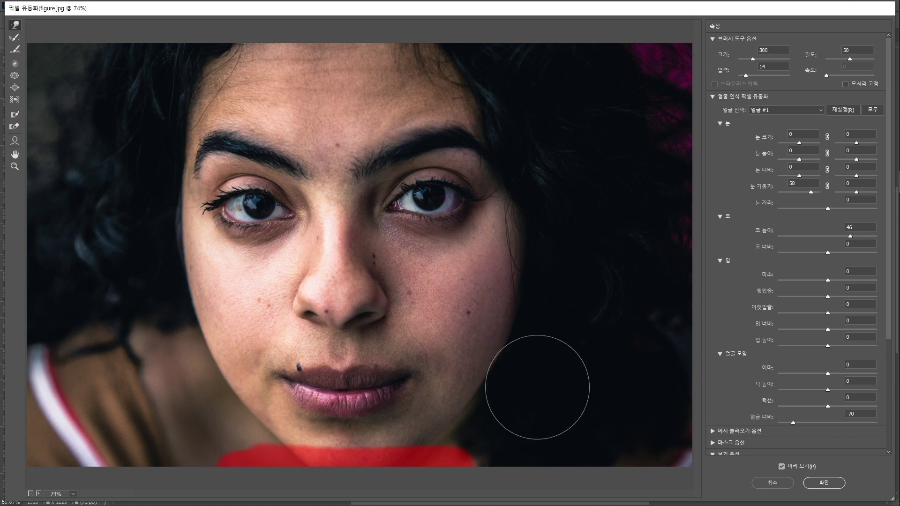
# Erase the red freeze mask below the chin with a size 150 brush and apply the Liquify edits.
pyautogui.click(15, 117)
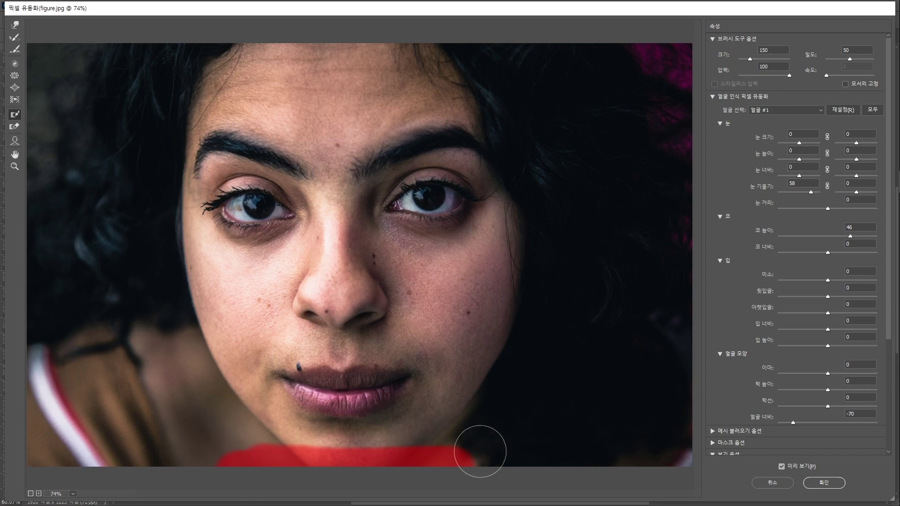
pyautogui.moveTo(478, 446)
pyautogui.mouseDown()
pyautogui.moveTo(361, 459)
pyautogui.moveTo(451, 462)
pyautogui.moveTo(274, 466)
pyautogui.moveTo(217, 464)
pyautogui.moveTo(467, 451)
pyautogui.moveTo(210, 450)
pyautogui.moveTo(414, 455)
pyautogui.moveTo(310, 464)
pyautogui.mouseUp()
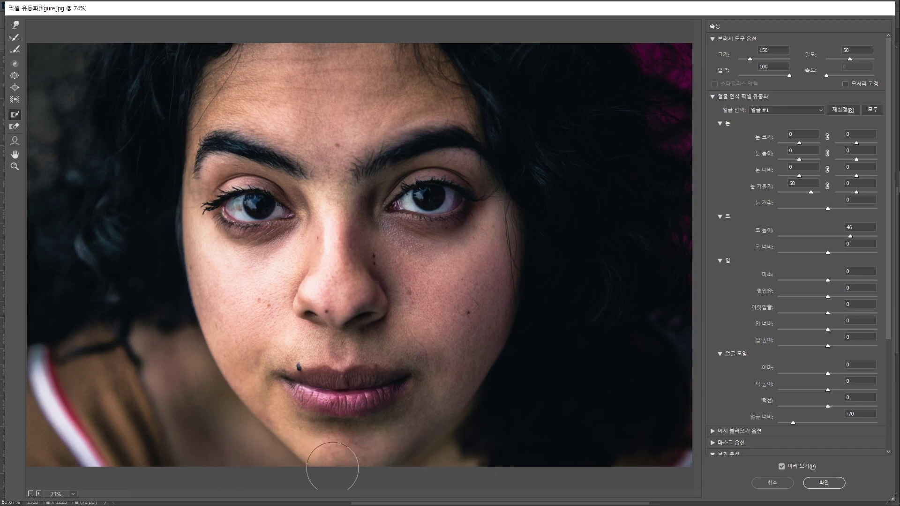
pyautogui.click(823, 482)
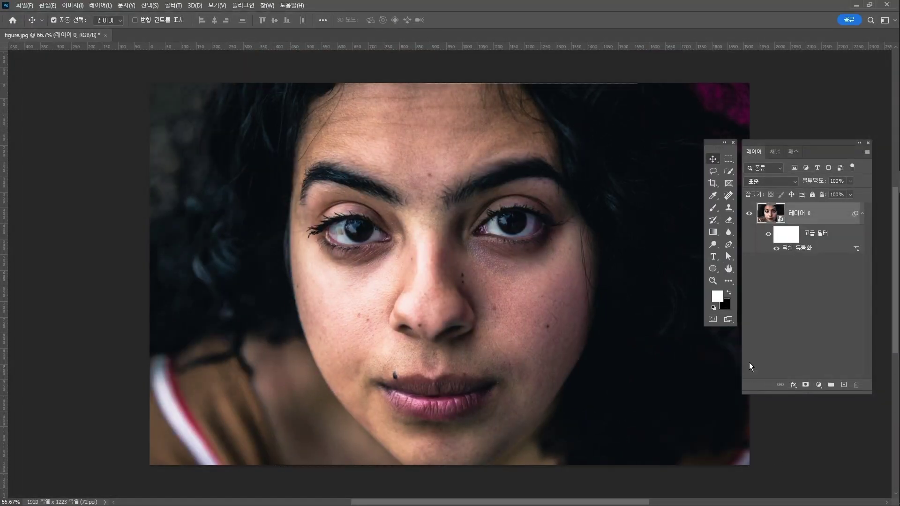
# Toggle the smart filters off and on to compare the portrait before and after Liquify.
pyautogui.click(768, 235)
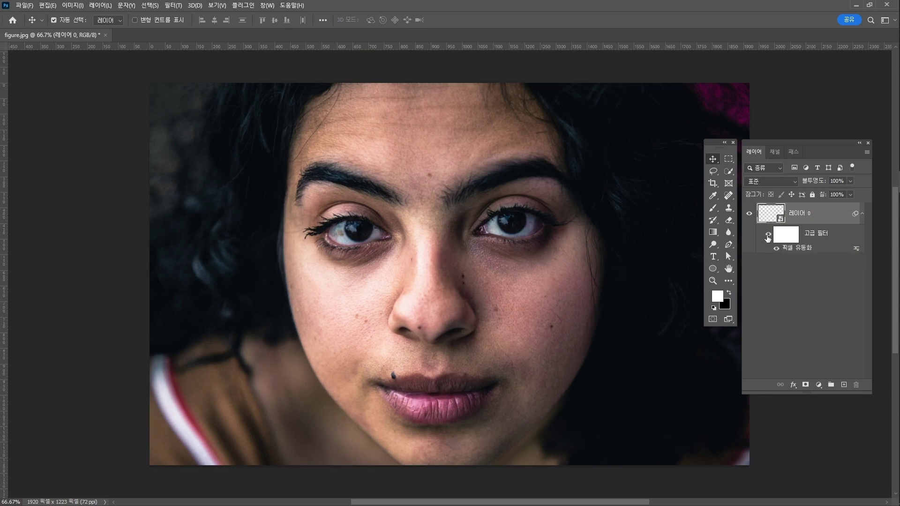
pyautogui.click(768, 235)
pyautogui.click(767, 235)
pyautogui.click(768, 235)
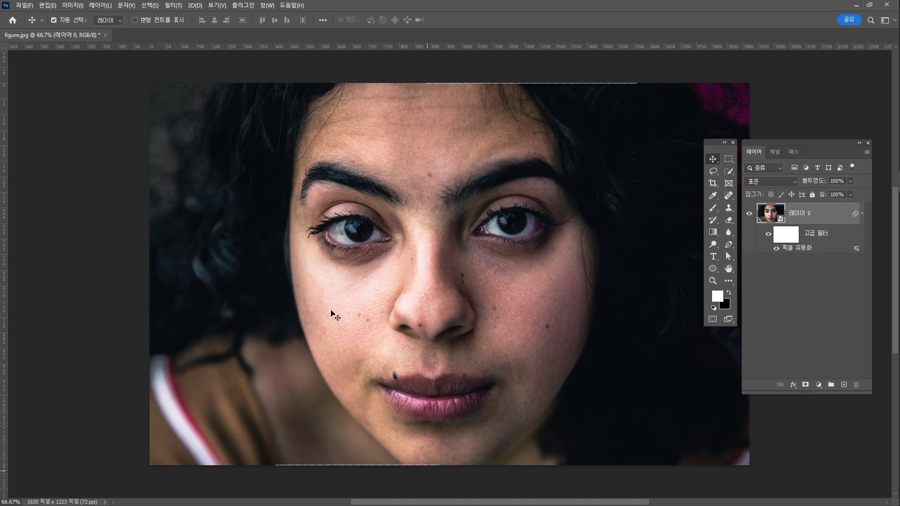
pyautogui.click(174, 5)
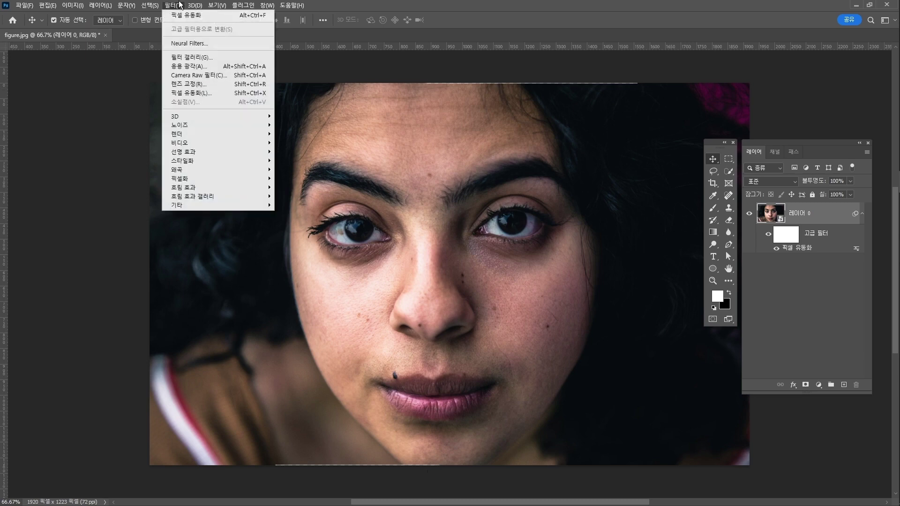
pyautogui.click(196, 96)
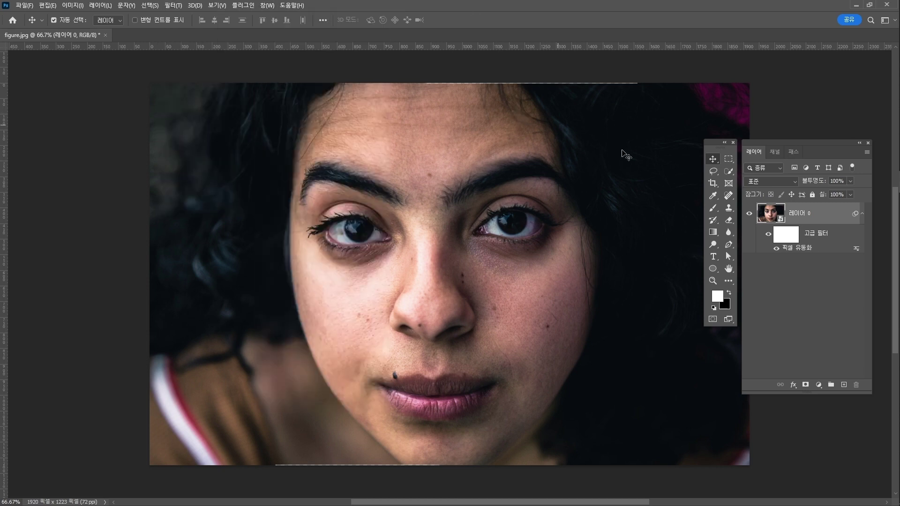
# Crop thin strips off the image's top and bottom edges, making it 1920 × 1193 px.
pyautogui.click(712, 185)
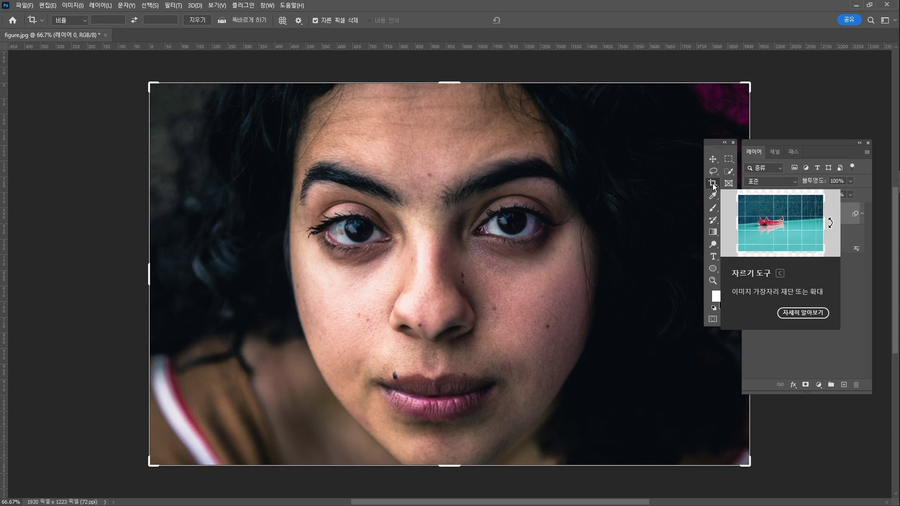
pyautogui.moveTo(453, 82); pyautogui.dragTo(454, 84)
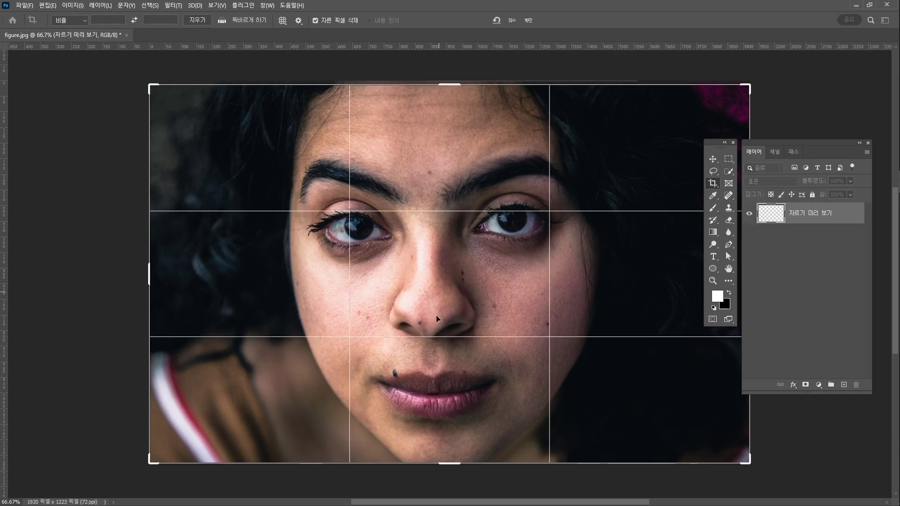
pyautogui.moveTo(452, 467); pyautogui.dragTo(452, 464)
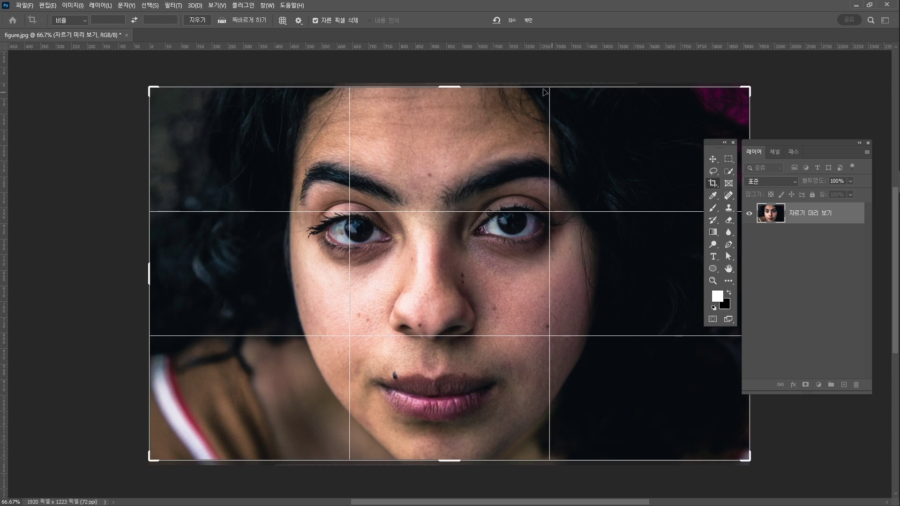
pyautogui.press('Return')
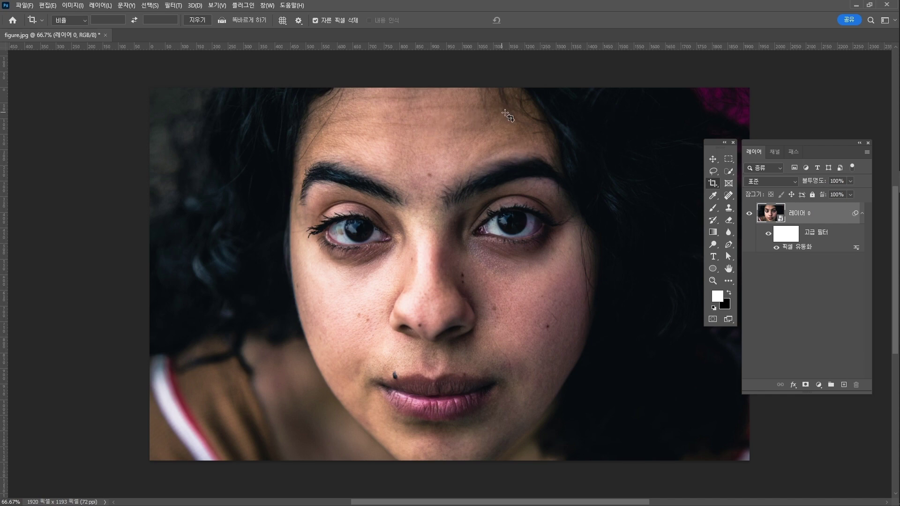
pyautogui.press('v')
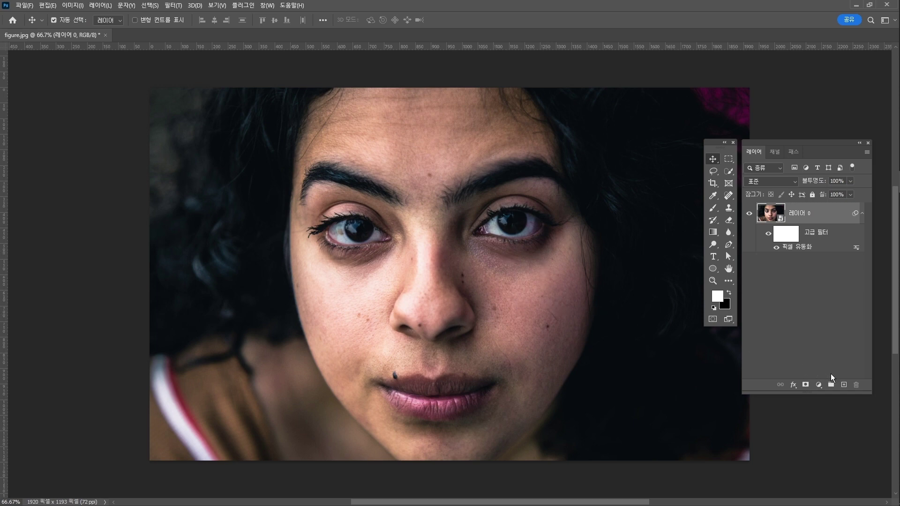
# Add an empty layer above the portrait and set the Clone Stamp tool to sample Current & Below.
pyautogui.click(844, 384)
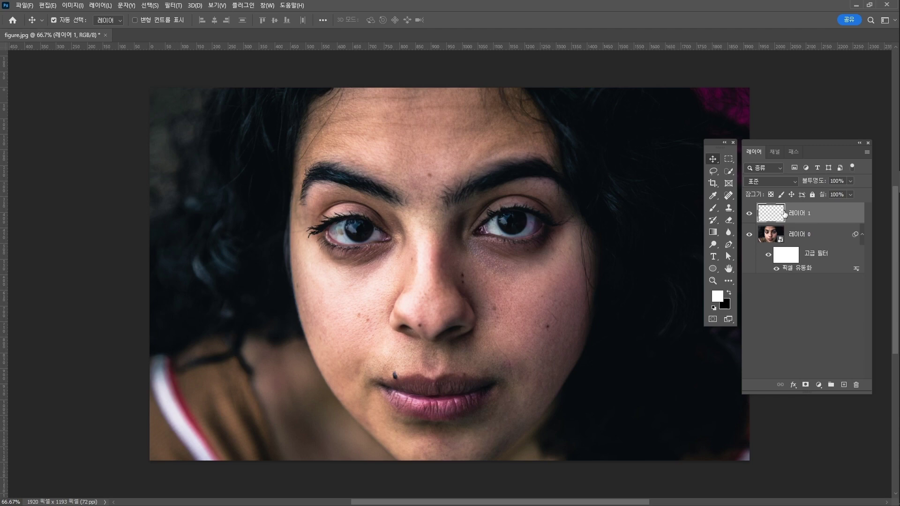
pyautogui.click(731, 209)
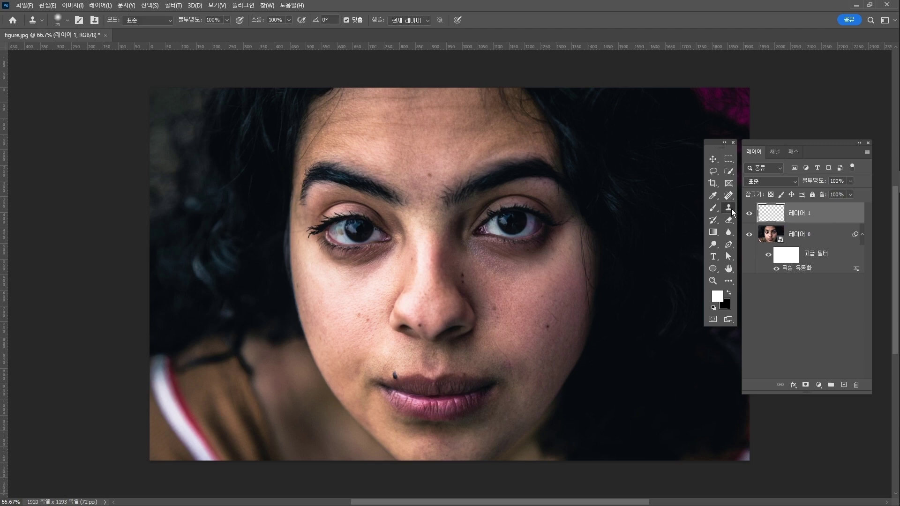
pyautogui.rightClick(731, 211)
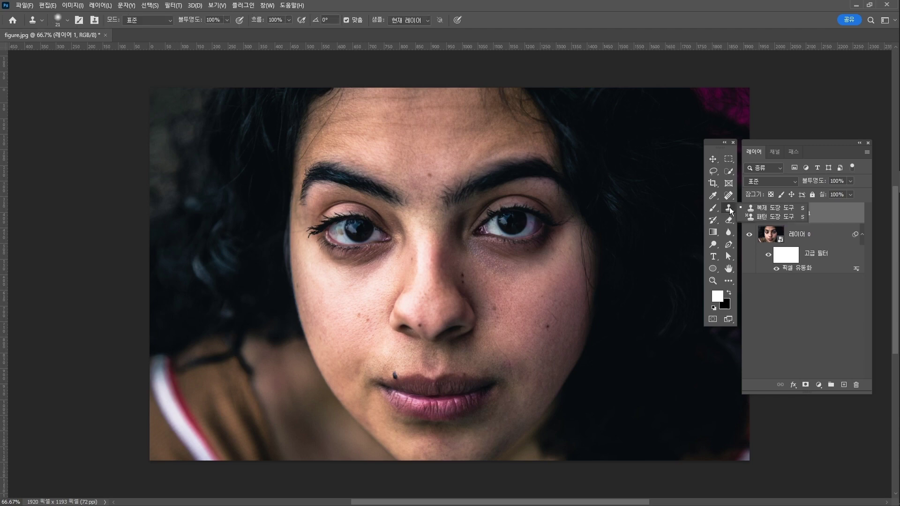
pyautogui.click(764, 209)
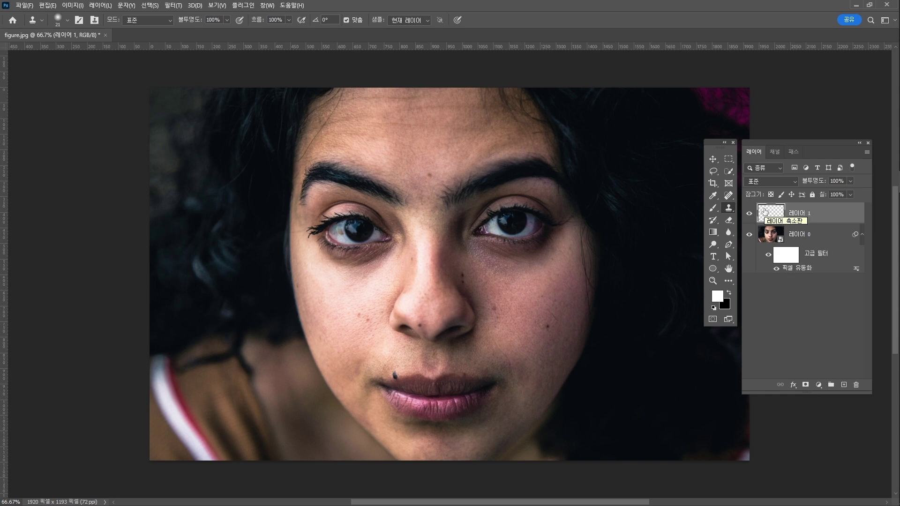
pyautogui.rightClick(731, 210)
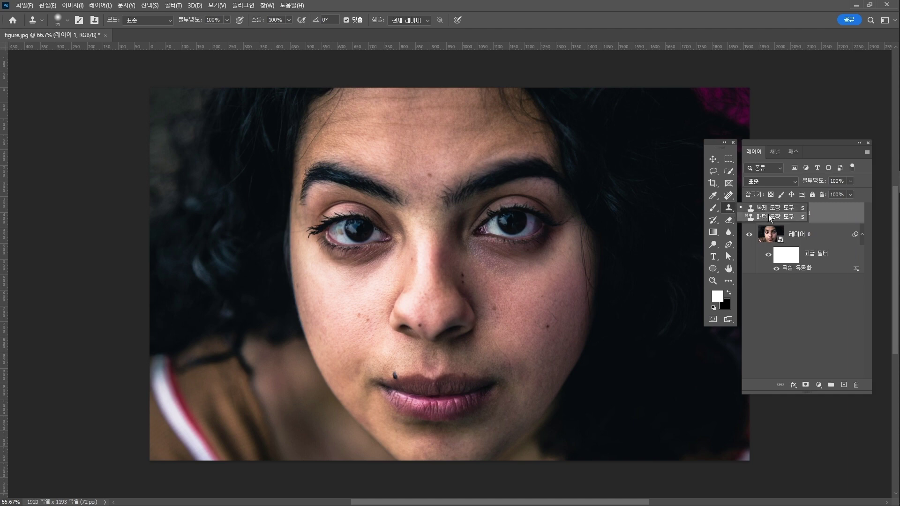
pyautogui.click(772, 210)
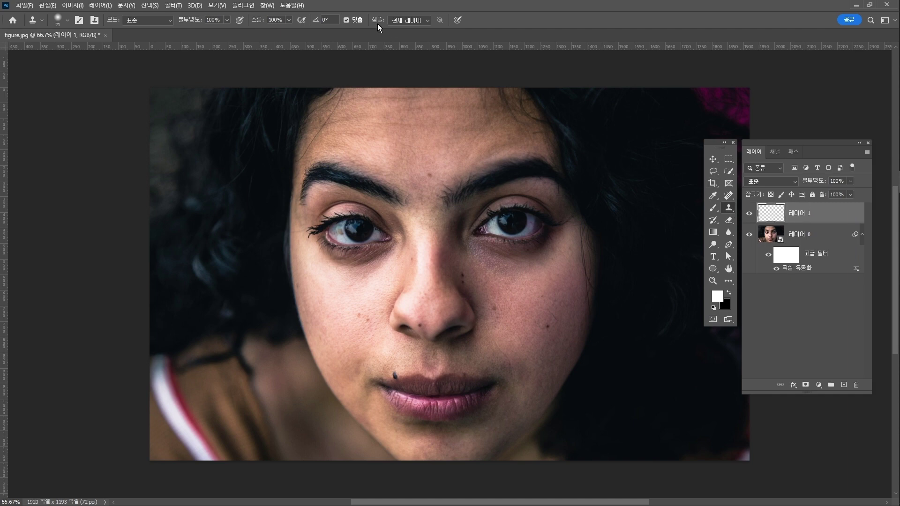
pyautogui.click(407, 21)
# Cover the dark mole on the image's right cheek with the Clone Stamp tool, using skin sampled just below it.
pyautogui.press('z')
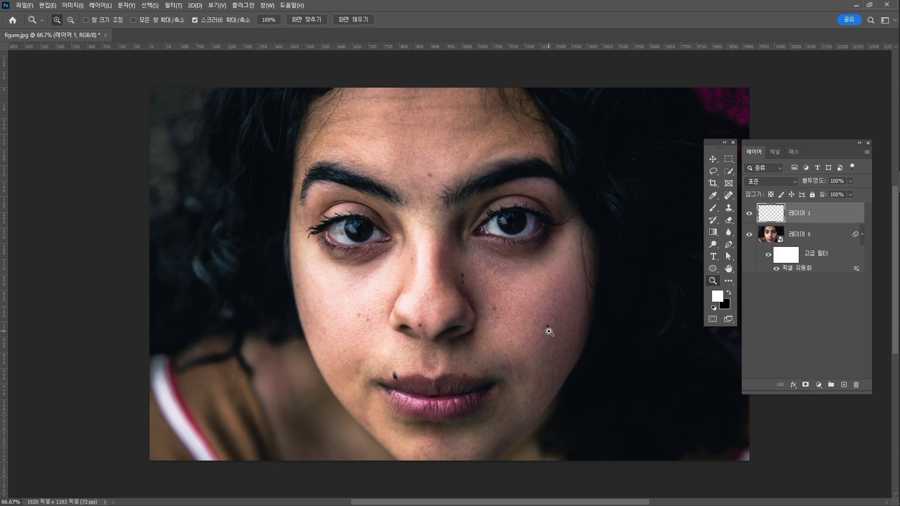
pyautogui.click(544, 330)
pyautogui.click(544, 331)
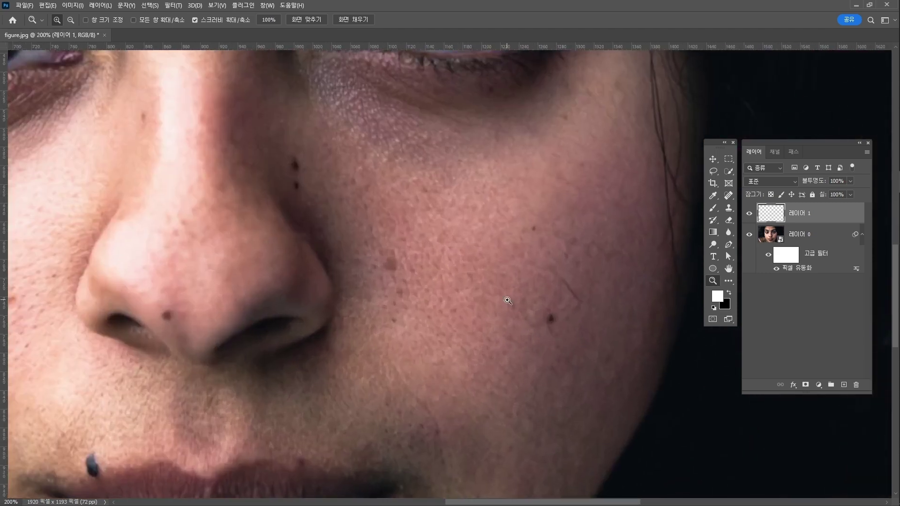
pyautogui.click(729, 209)
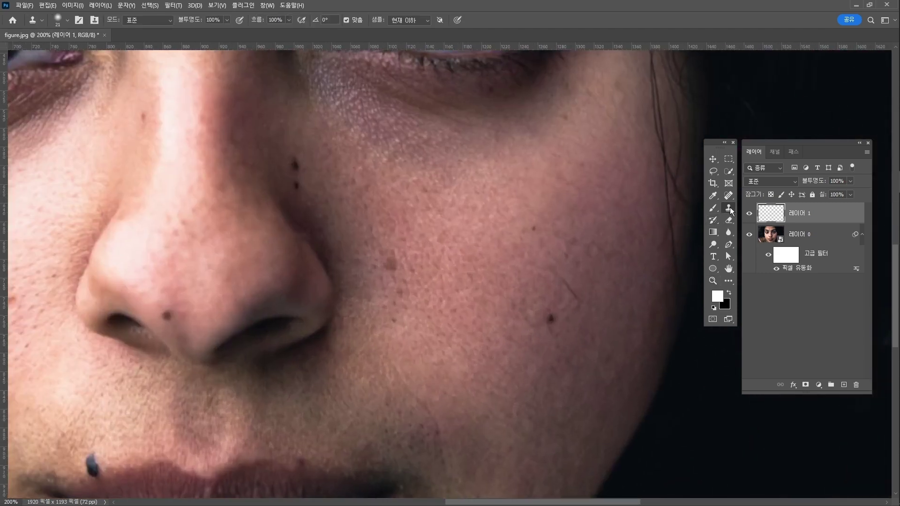
pyautogui.rightClick(729, 211)
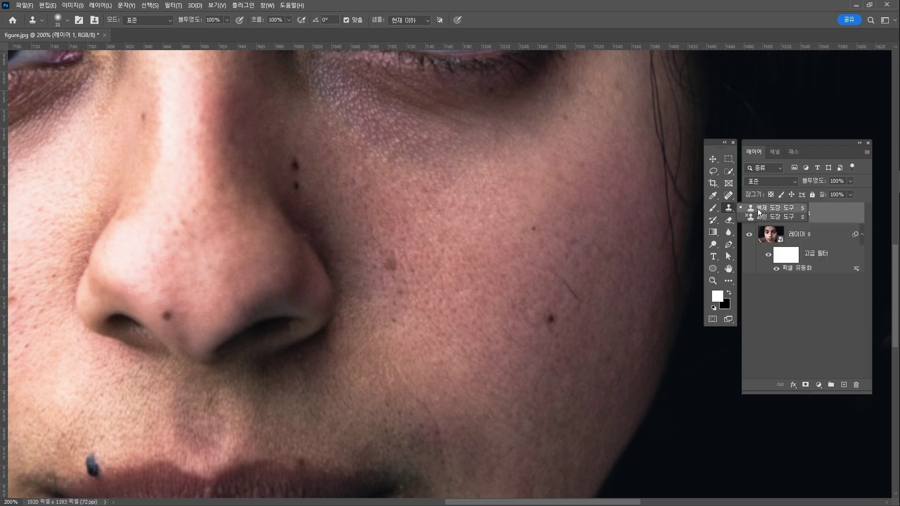
pyautogui.click(759, 209)
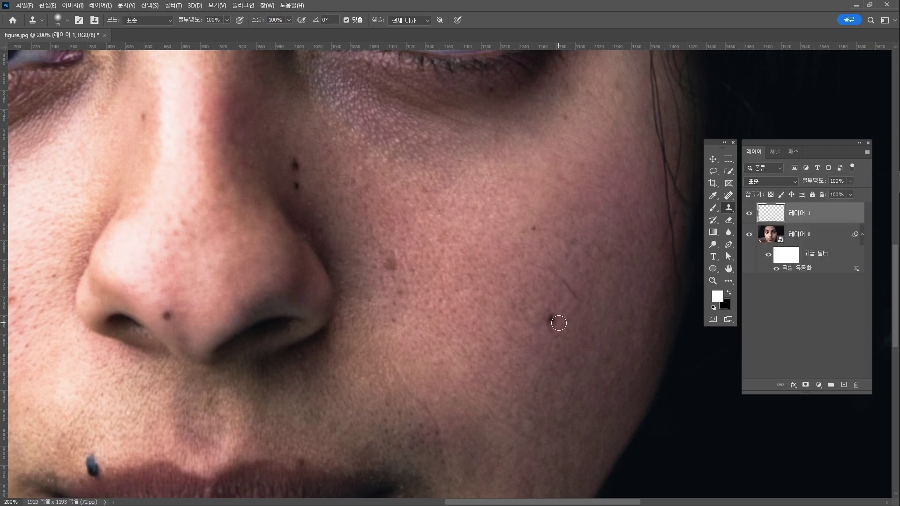
pyautogui.press(']')
pyautogui.press(']')
pyautogui.keyDown('alt'); pyautogui.click(514, 319); pyautogui.keyUp('alt')
pyautogui.click(551, 319)
pyautogui.hotkey('ctrl', 'z')
pyautogui.keyDown('alt'); pyautogui.click(546, 339); pyautogui.keyUp('alt')
pyautogui.click(552, 319)
# Reduce the Clone Stamp brush to 15 and clone nearby skin over the small spot higher on the cheek.
pyautogui.press('[')
pyautogui.press('[')
pyautogui.press('[')
pyautogui.keyDown('alt'); pyautogui.click(533, 239); pyautogui.keyUp('alt')
pyautogui.click(534, 228)
# Clone skin over the two moles beside the nose, and toggle the retouching layer's visibility to compare the result.
pyautogui.click(296, 185)
pyautogui.keyDown('alt'); pyautogui.click(285, 152); pyautogui.keyUp('alt')
pyautogui.click(300, 168)
pyautogui.hotkey('ctrl', 'z')
pyautogui.click(749, 214)
pyautogui.click(749, 213)
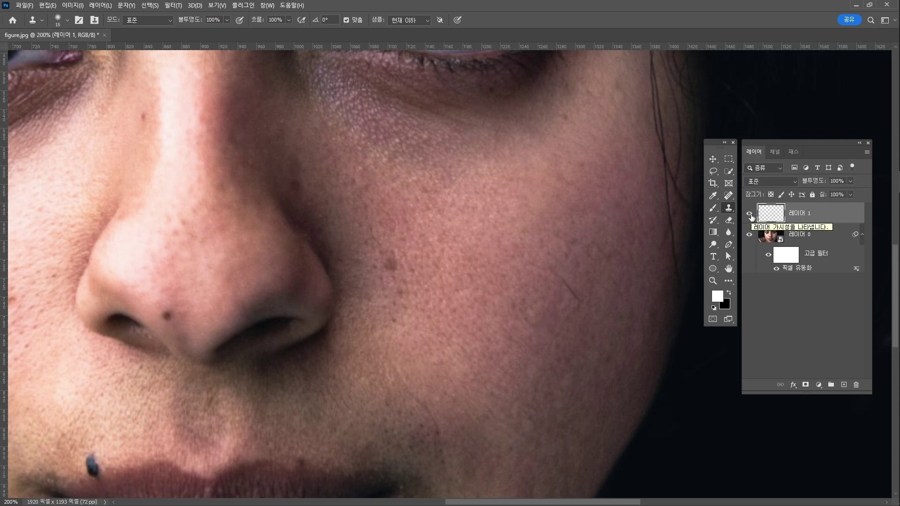
# Compare the portrait with the retouching layer hidden and shown across the nose and cheeks, leaving the layer visible with the whole image in view.
pyautogui.click(749, 214)
pyautogui.click(749, 214)
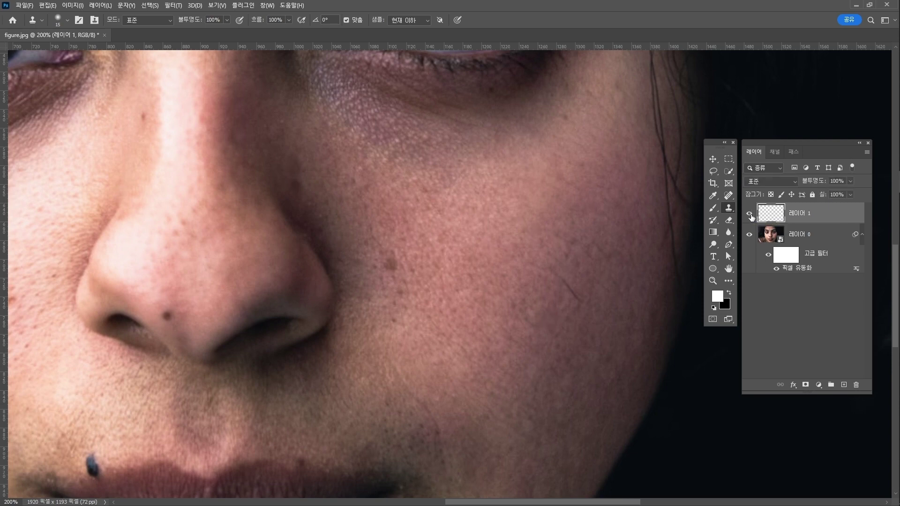
pyautogui.click(749, 214)
pyautogui.click(749, 214)
pyautogui.click(749, 214)
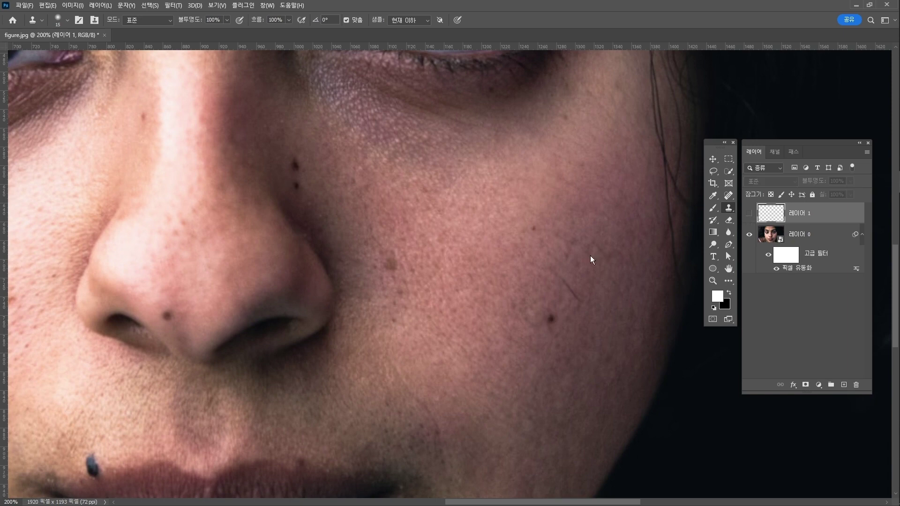
pyautogui.moveTo(224, 284); pyautogui.dragTo(413, 256)
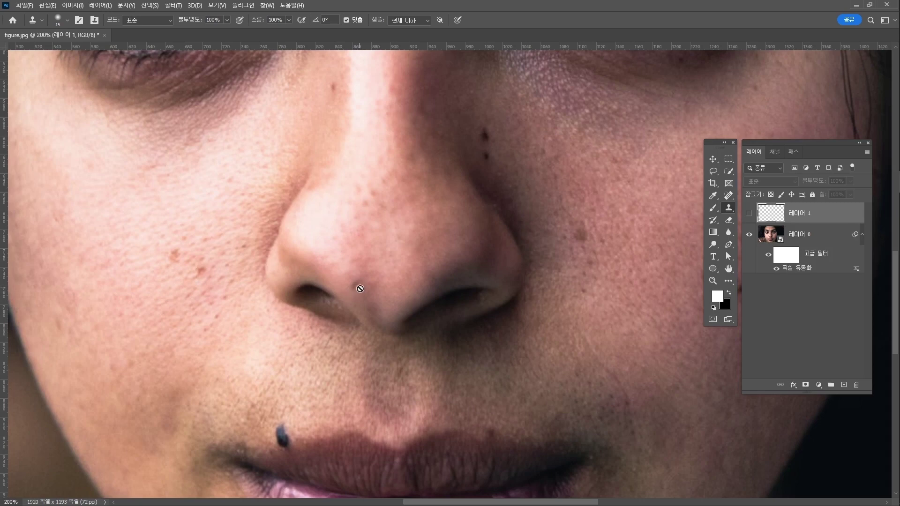
pyautogui.click(749, 213)
pyautogui.hotkey('ctrl', '0')
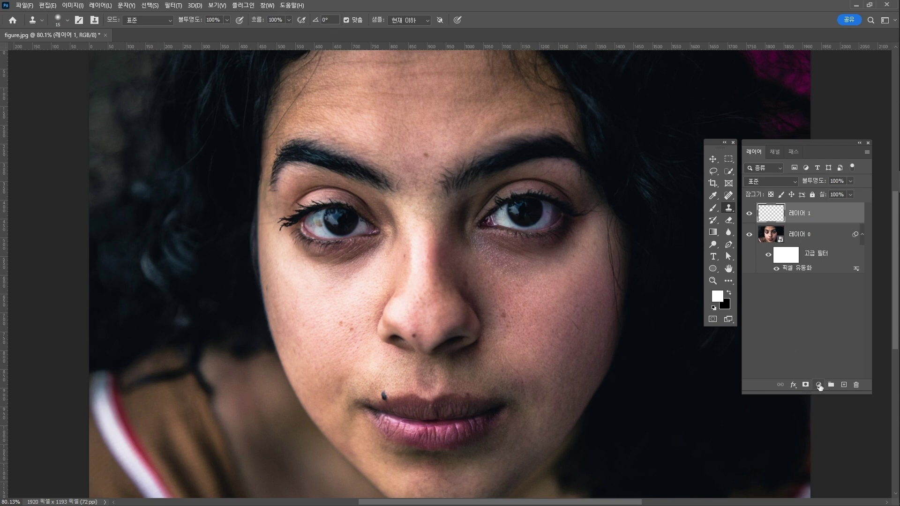
# Add a Curves adjustment layer above the retouching layer and shape a gentle S-curve: anchored midpoint, raised highlights, lowered shadows.
pyautogui.click(818, 385)
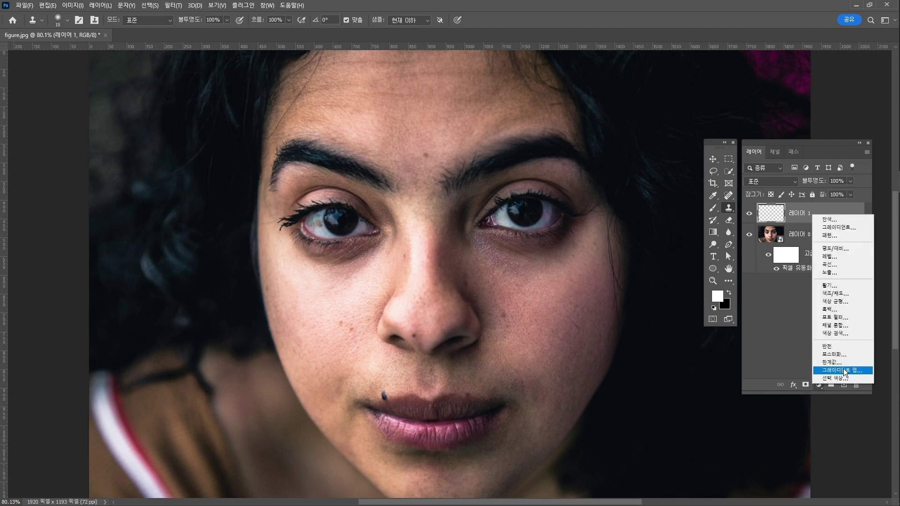
pyautogui.click(855, 263)
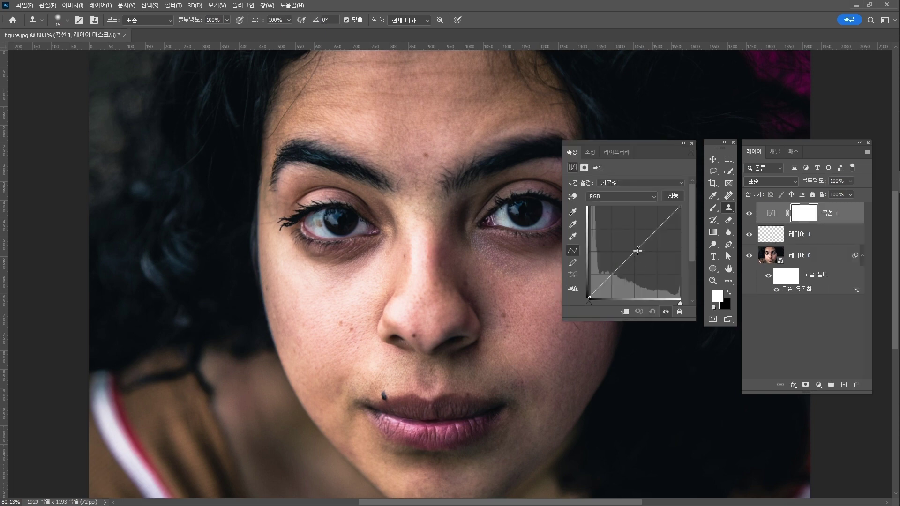
pyautogui.click(635, 250)
pyautogui.moveTo(656, 230); pyautogui.dragTo(654, 227)
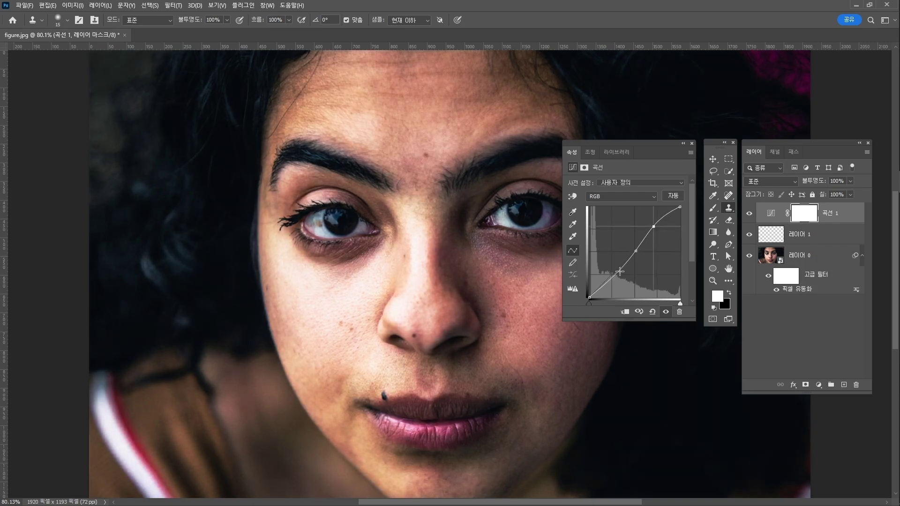
pyautogui.moveTo(613, 273); pyautogui.dragTo(613, 277)
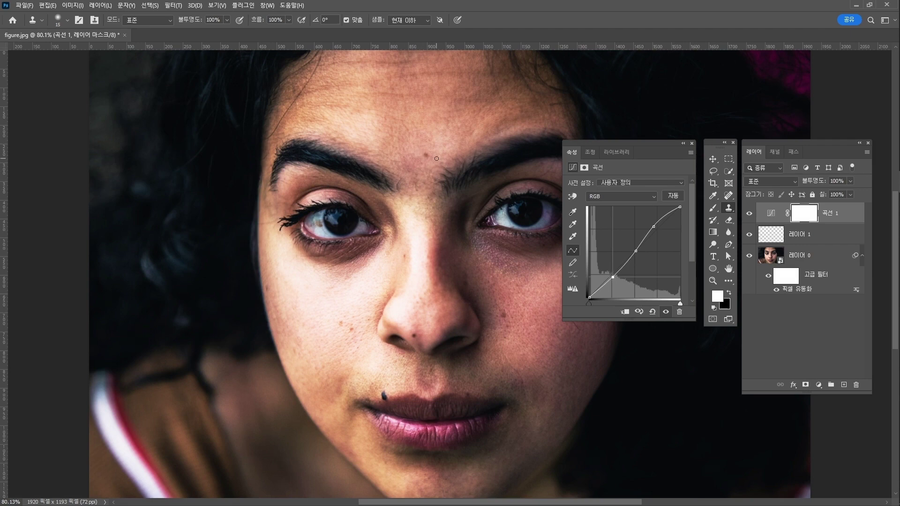
pyautogui.click(653, 227)
pyautogui.click(692, 144)
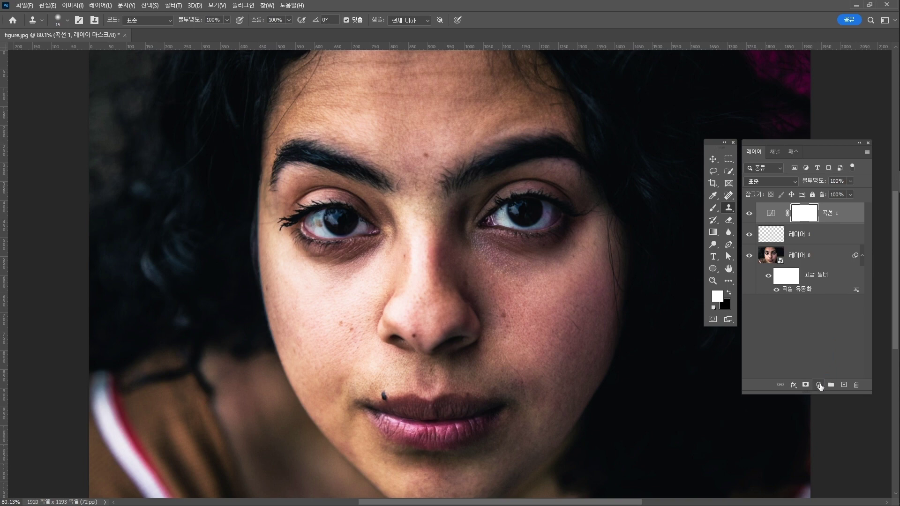
# Add a second Curves adjustment layer on top and raise its midpoint slightly to brighten the portrait.
pyautogui.click(818, 385)
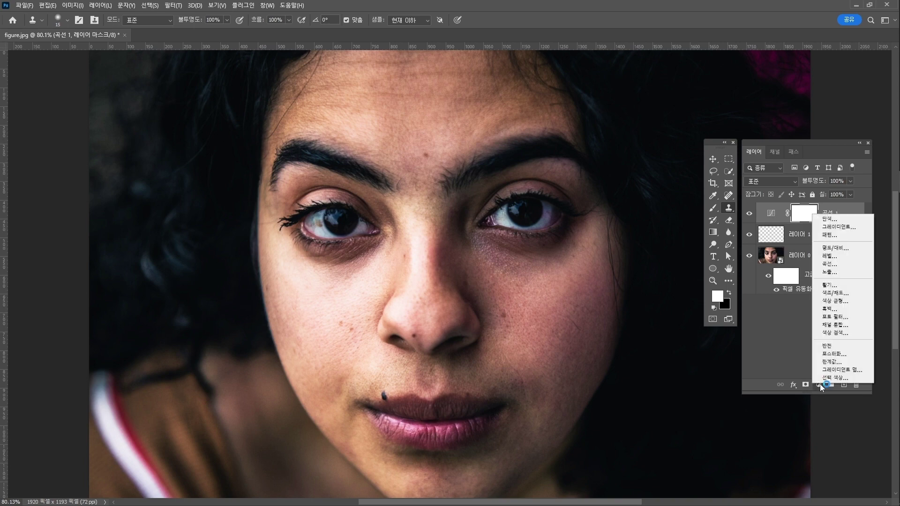
pyautogui.click(830, 266)
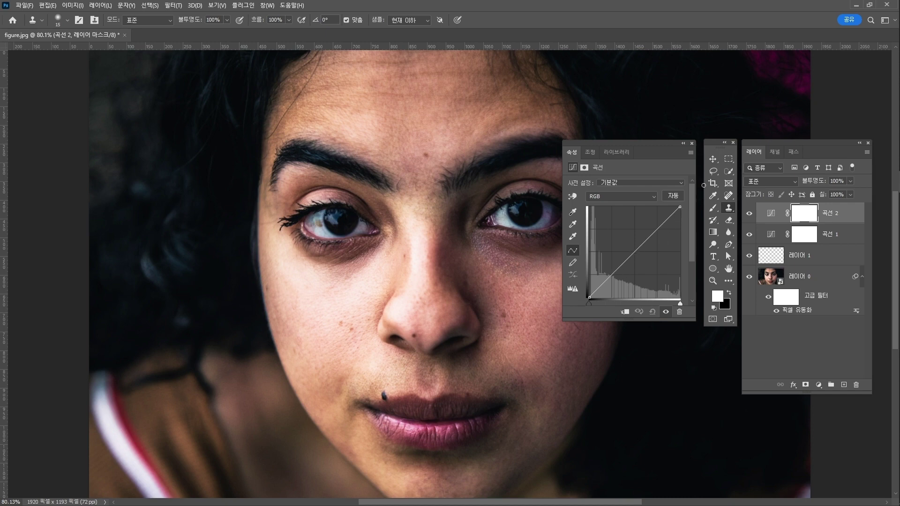
pyautogui.moveTo(640, 247); pyautogui.dragTo(632, 245)
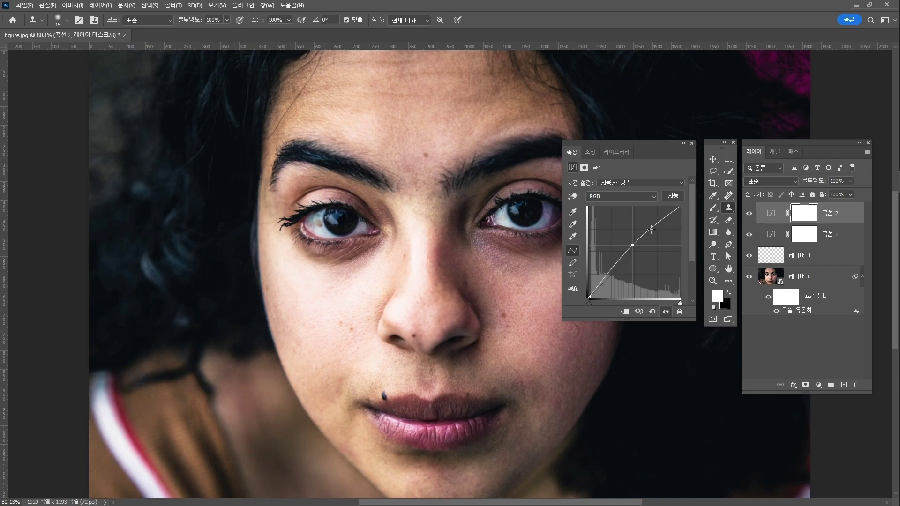
pyautogui.click(692, 143)
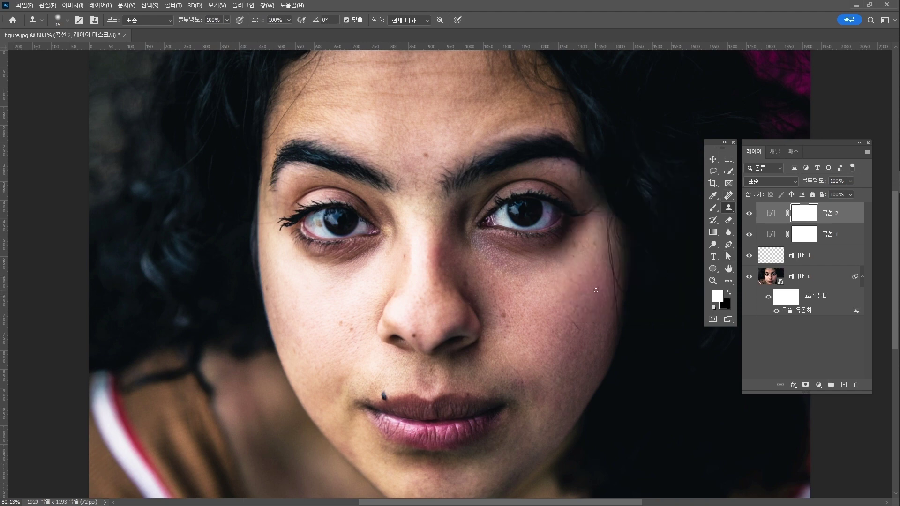
# Toggle the visibility of the two Curves layers and the retouching layer to compare each one's effect on the portrait.
pyautogui.click(749, 214)
pyautogui.click(749, 214)
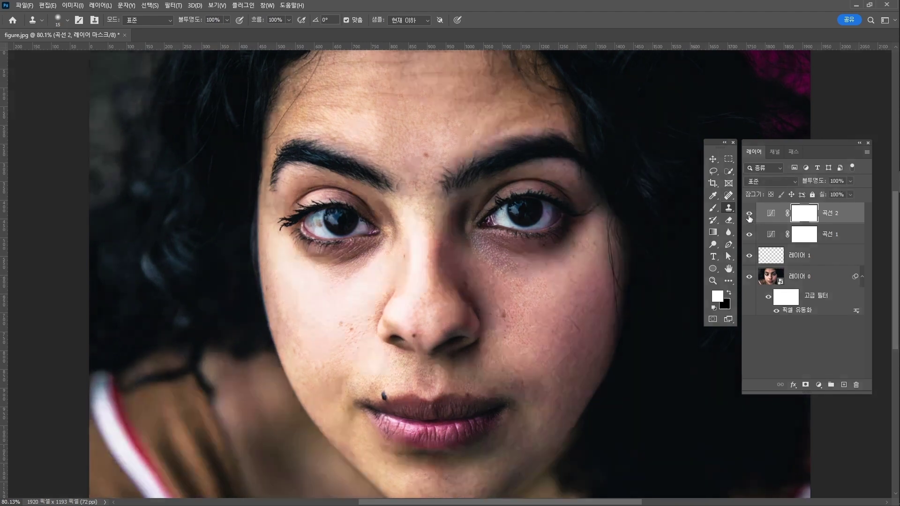
pyautogui.click(749, 215)
pyautogui.click(749, 214)
pyautogui.click(750, 236)
pyautogui.click(750, 236)
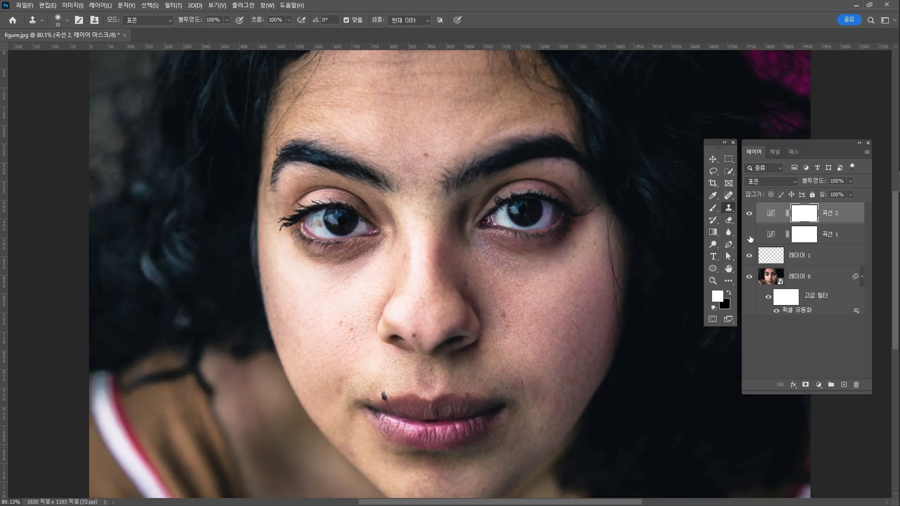
pyautogui.click(749, 236)
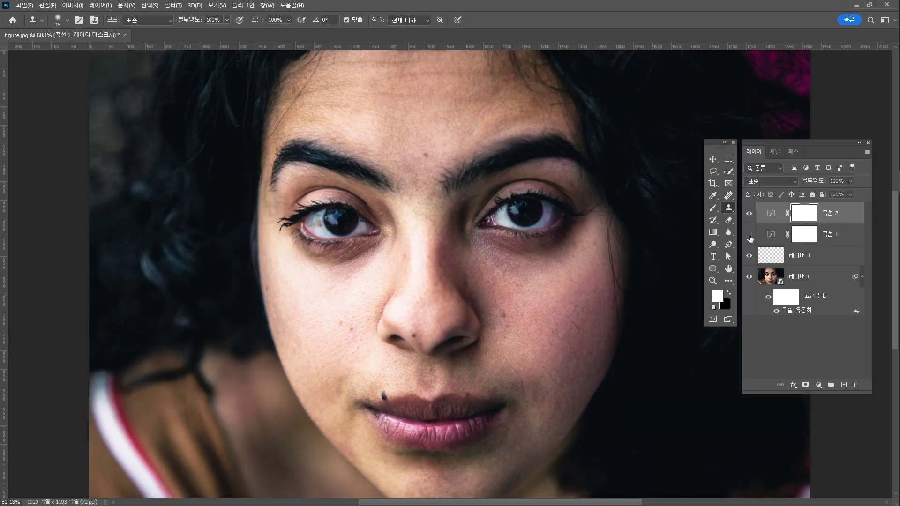
pyautogui.click(749, 235)
pyautogui.click(750, 236)
pyautogui.click(748, 255)
# Rename the clone retouching layer as 점 잡티.
pyautogui.doubleClick(797, 257)
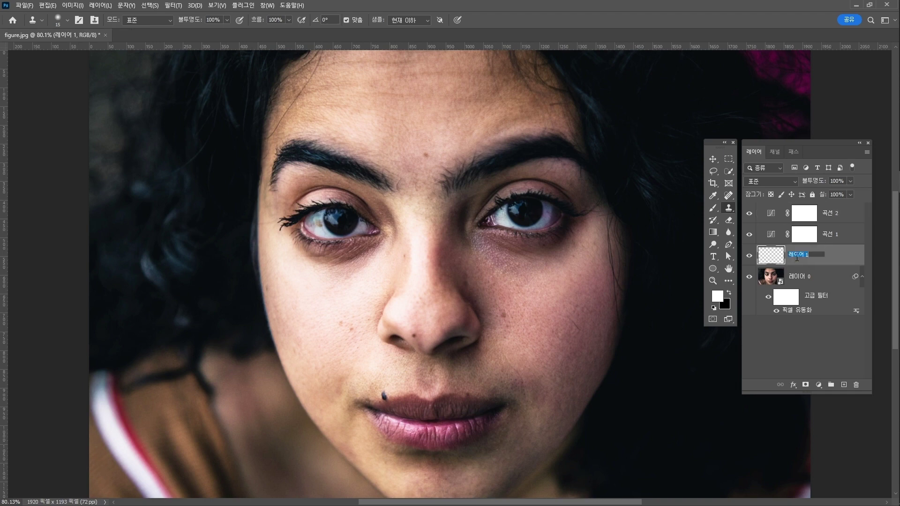
pyautogui.write('잡ㅌ')
pyautogui.press('BackSpace')
pyautogui.write('잡티')
pyautogui.press('Return')
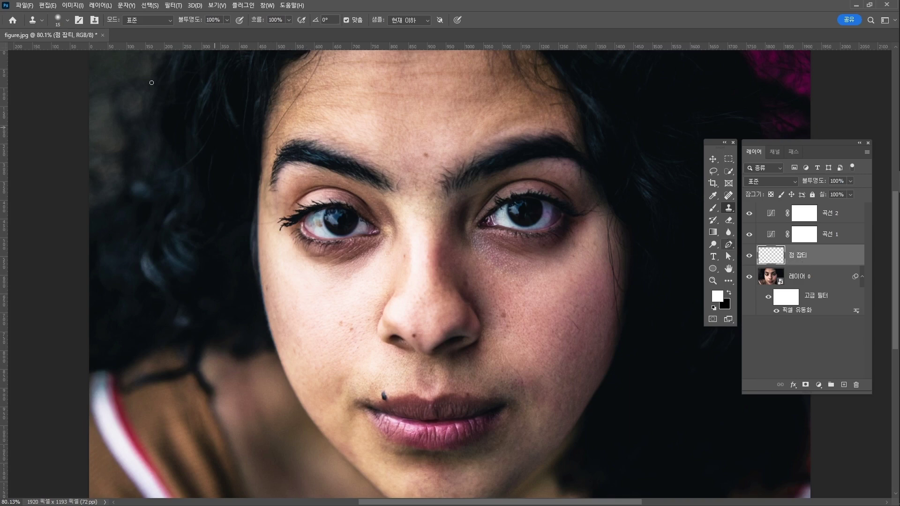
# Quick-export the retouched portrait as a PNG named 인물사진 보정 in the Downloads (다운로드) folder.
pyautogui.click(24, 6)
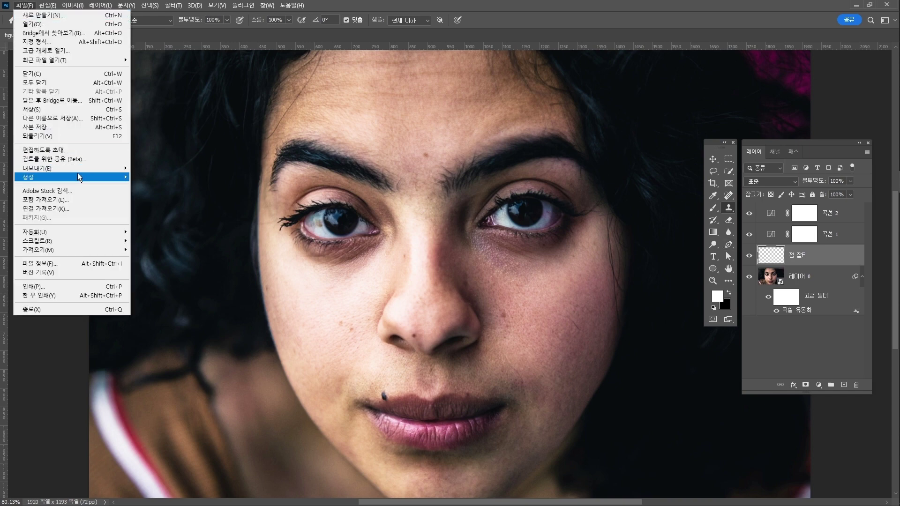
pyautogui.moveTo(91, 168)
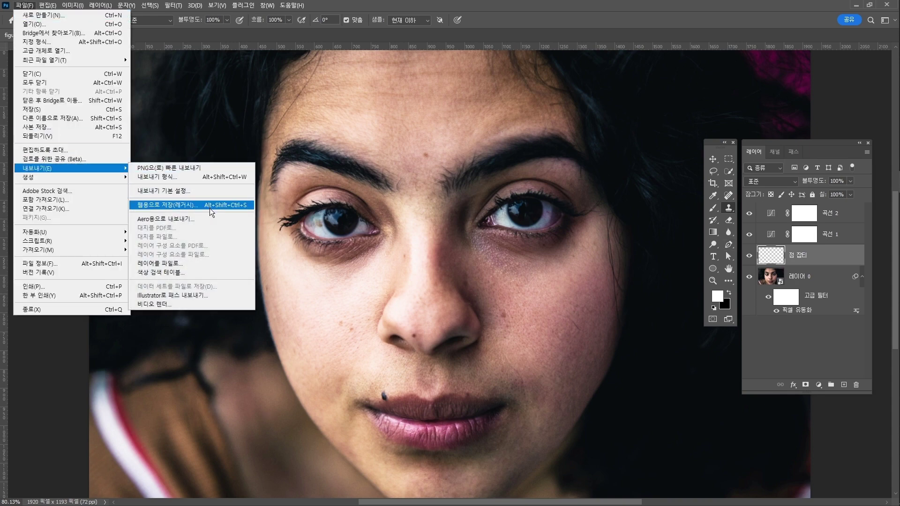
pyautogui.click(205, 170)
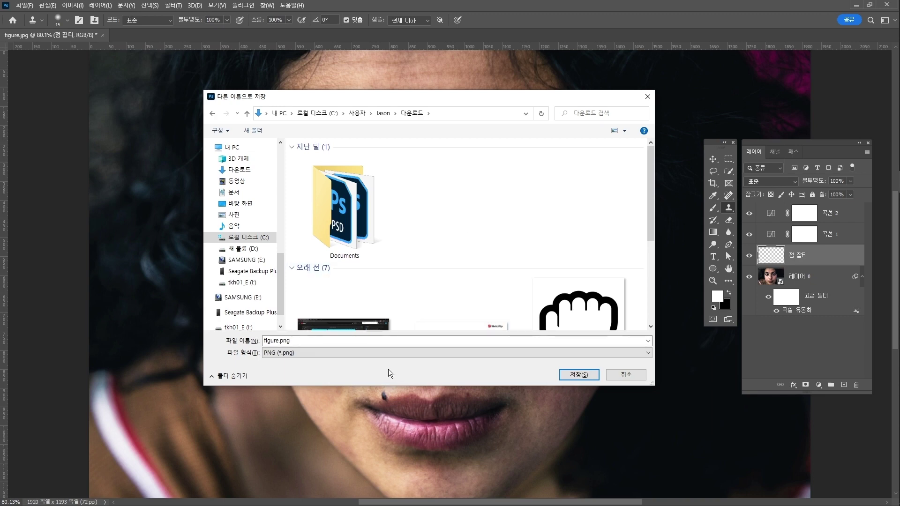
pyautogui.doubleClick(303, 341)
pyautogui.write('인천')
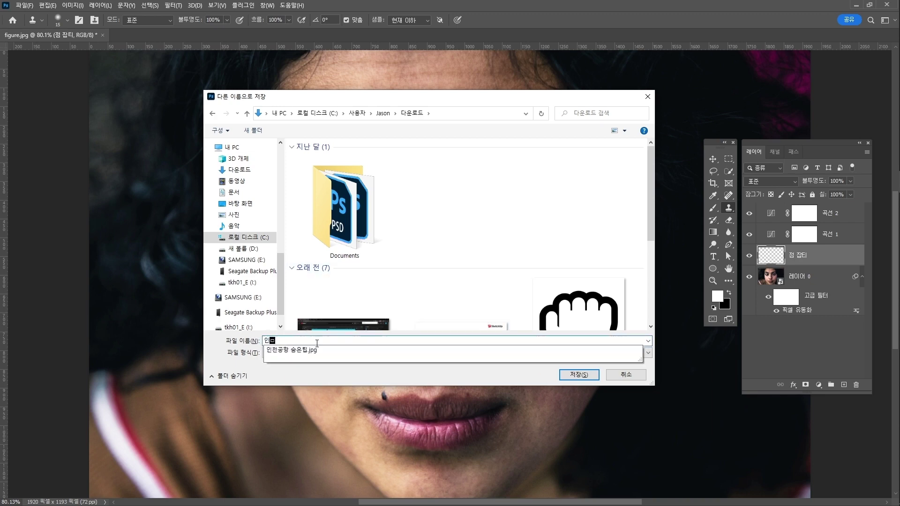
pyautogui.write('사진 보정')
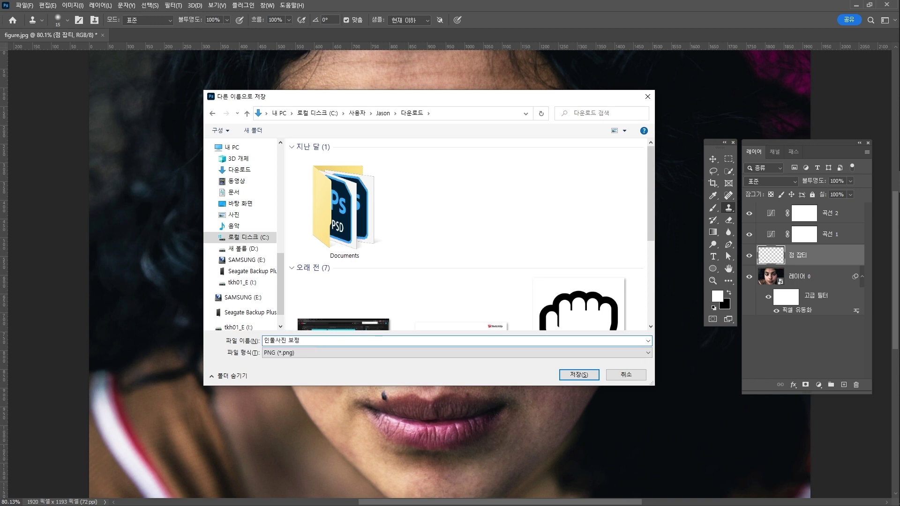
pyautogui.press('Return')
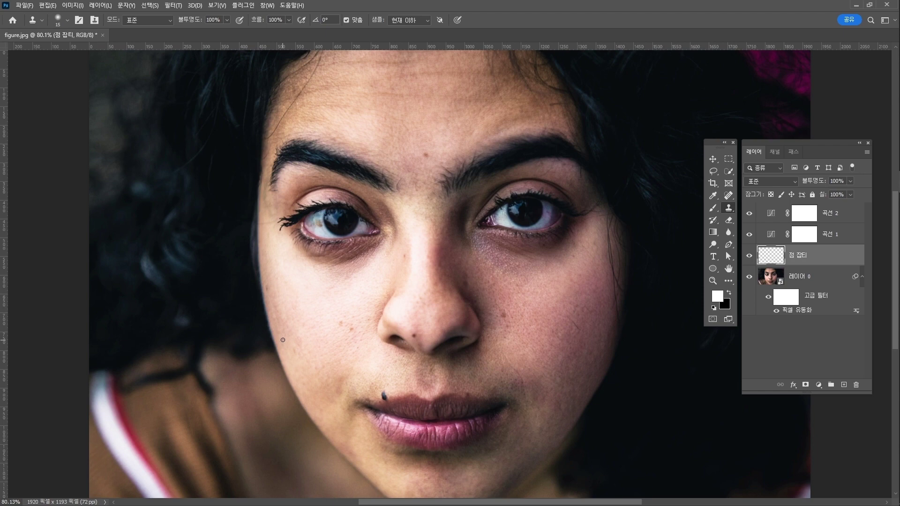
# Switch to the Downloads folder in File Explorer and open 인물사진 보정.png to view the exported portrait.
pyautogui.hotkey('alt', 'Tab')
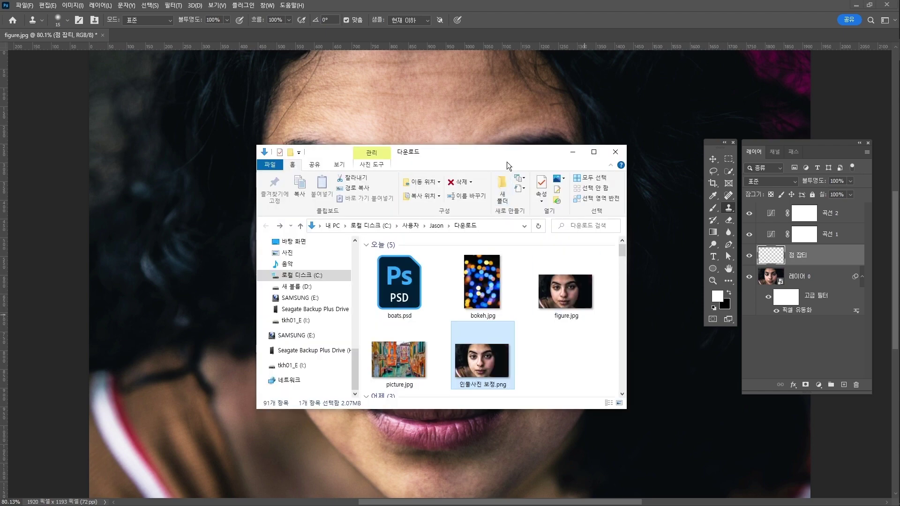
pyautogui.moveTo(508, 165); pyautogui.dragTo(511, 161)
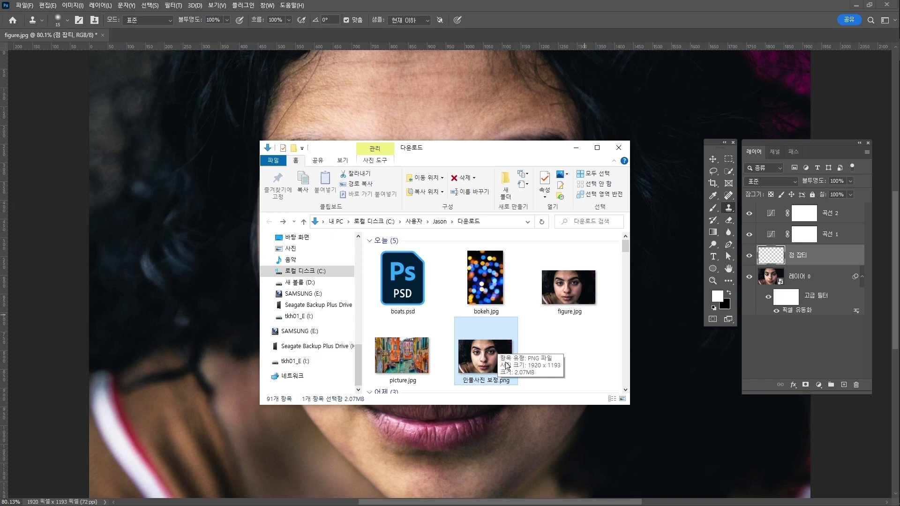
pyautogui.doubleClick(485, 357)
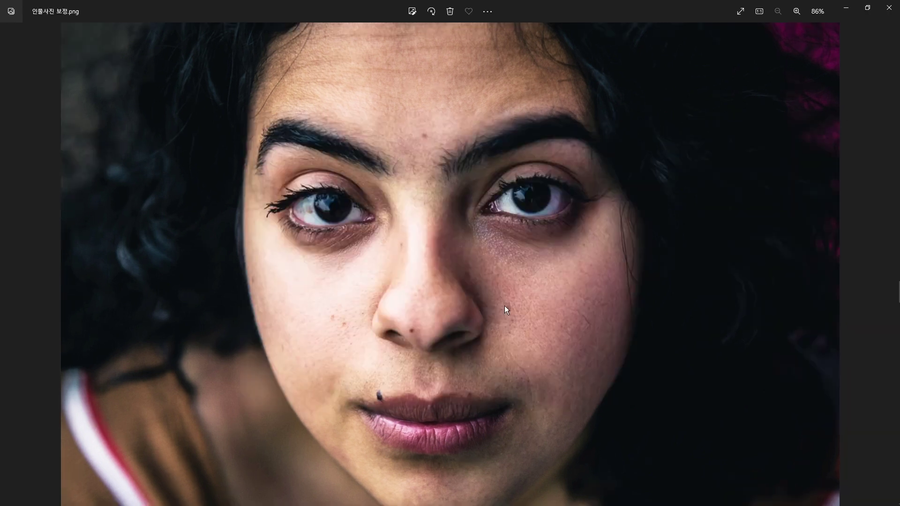